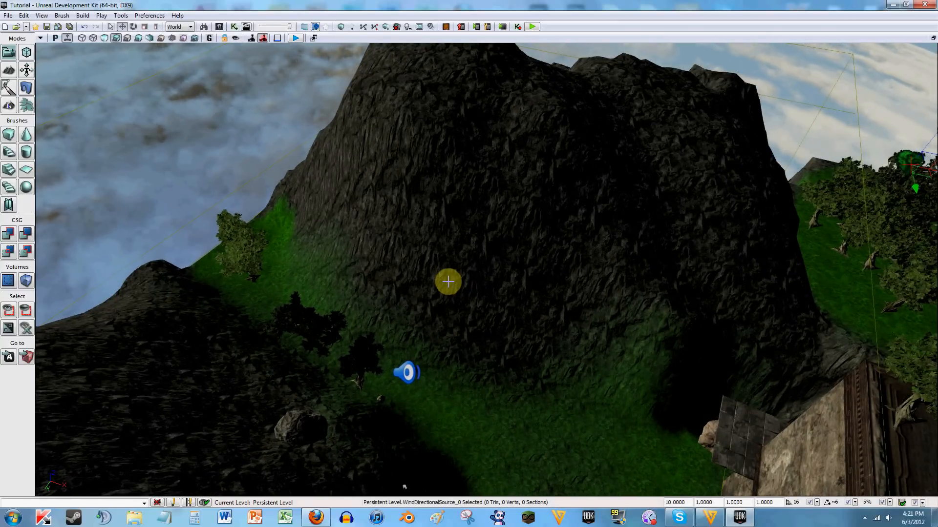
# Step: Examine the mountains, stone building, tree groups and wind directional source in the level from several viewpoints
pyautogui.moveTo(445, 282); pyautogui.dragTo(468, 266, button='right')
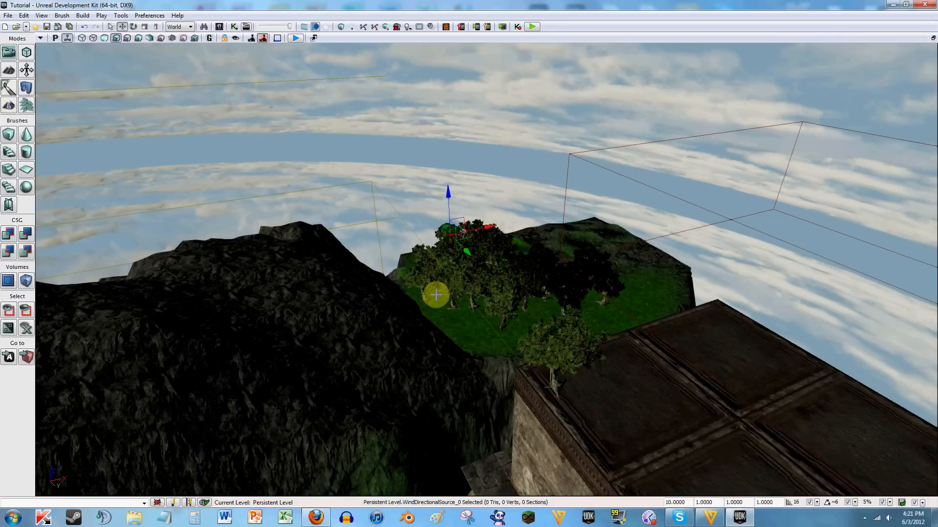
pyautogui.moveTo(429, 304); pyautogui.dragTo(425, 288)
pyautogui.moveTo(426, 287); pyautogui.dragTo(444, 304, button='right')
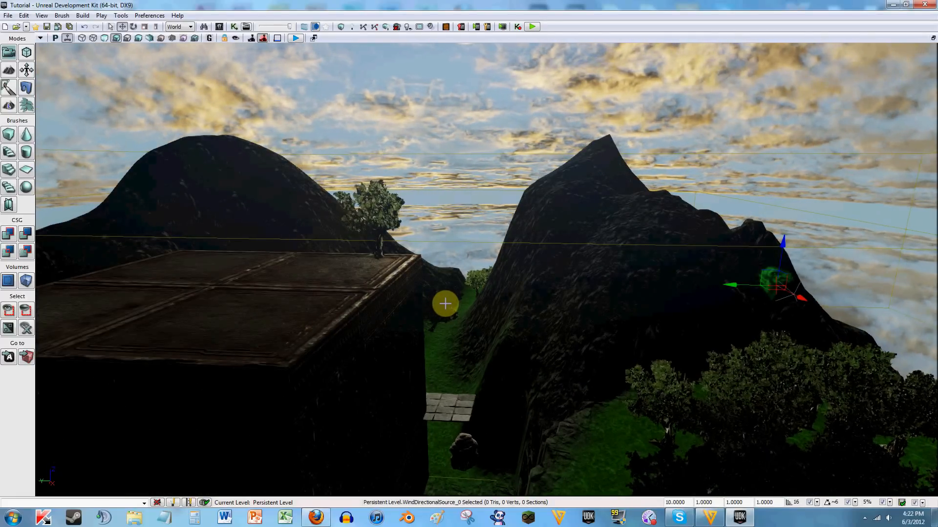
pyautogui.moveTo(476, 320); pyautogui.dragTo(500, 327, button='right')
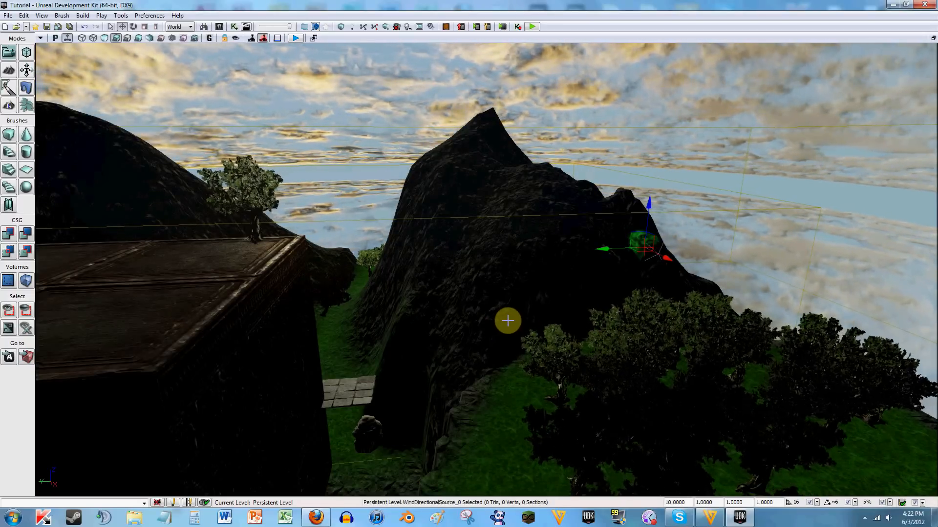
pyautogui.moveTo(505, 320)
pyautogui.mouseDown(button='right')
pyautogui.moveTo(581, 324)
pyautogui.moveTo(601, 337)
pyautogui.moveTo(530, 338)
pyautogui.moveTo(513, 303)
pyautogui.mouseUp(button='right')
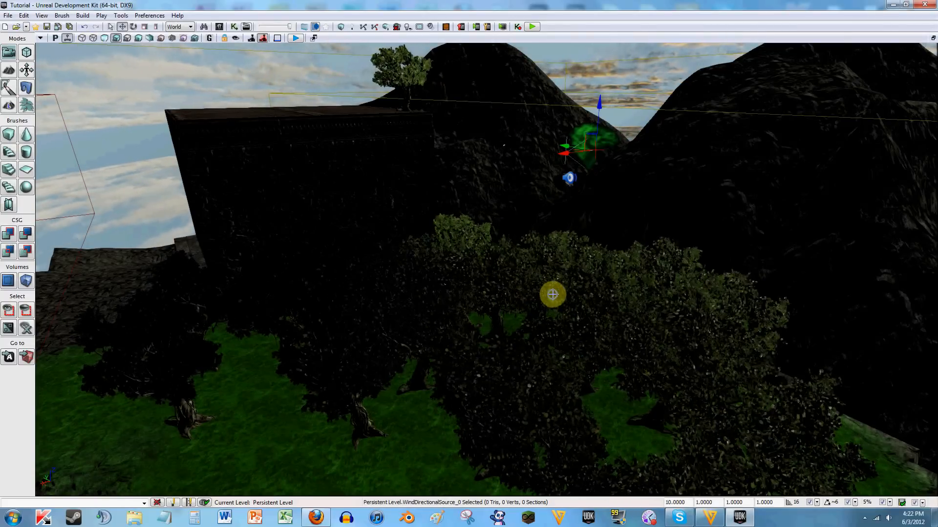
pyautogui.moveTo(517, 303); pyautogui.dragTo(561, 280, button='right')
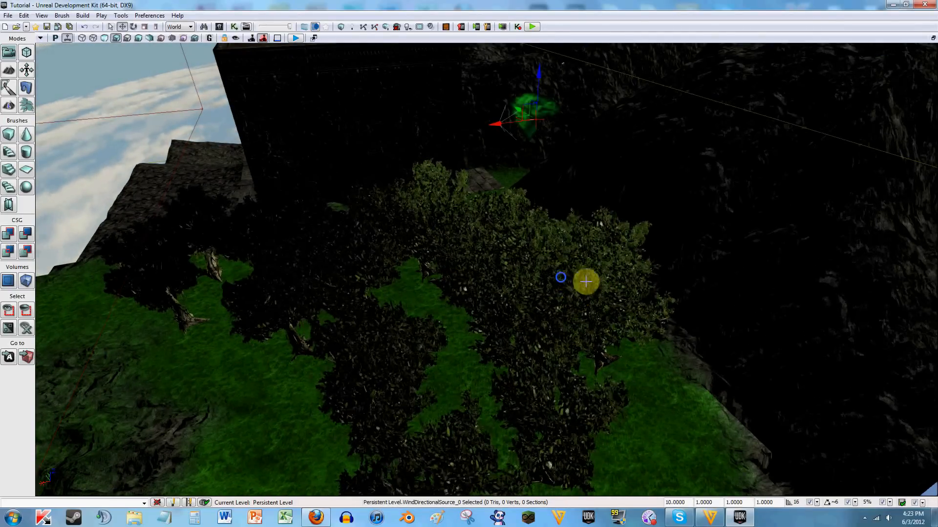
pyautogui.moveTo(586, 282); pyautogui.dragTo(541, 280, button='right')
pyautogui.press('w')
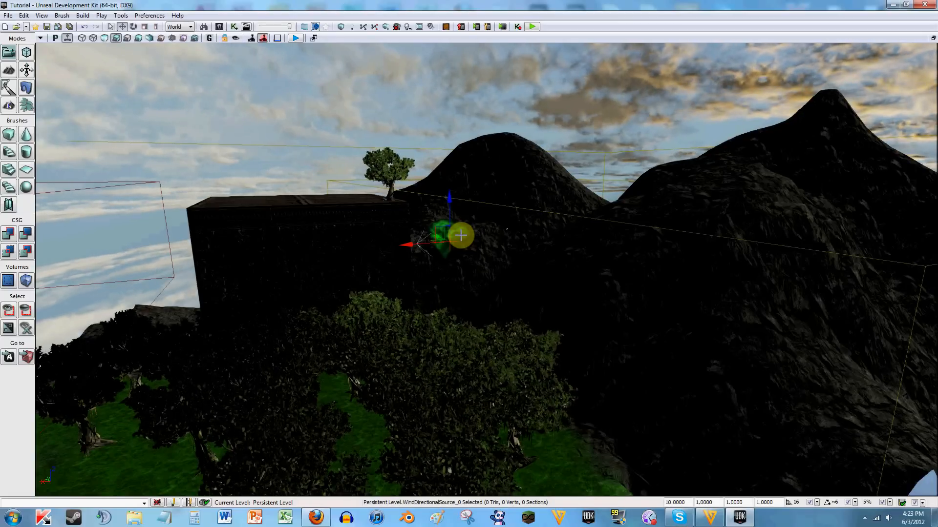
# Step: Open the wind directional source's properties and the Actor Classes list, placing the list clear of the wind source
pyautogui.doubleClick(460, 235)
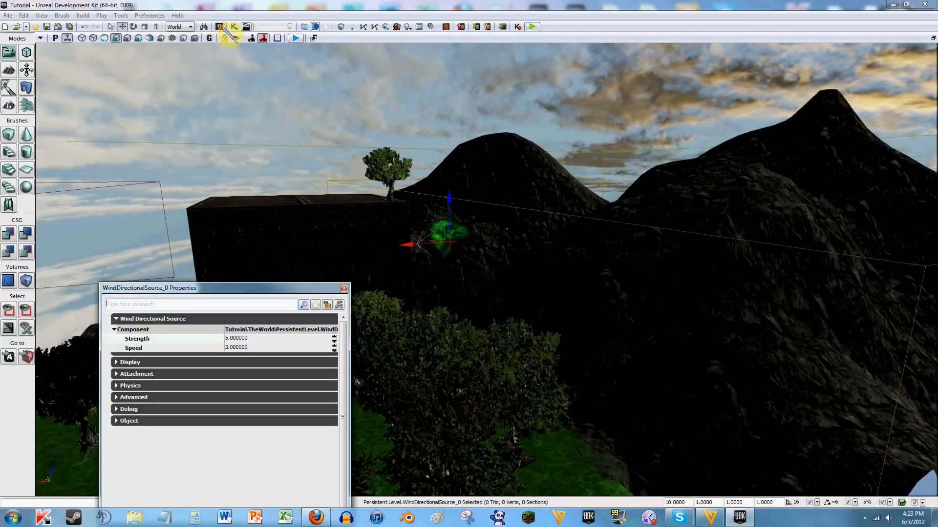
pyautogui.click(219, 27)
pyautogui.click(579, 66)
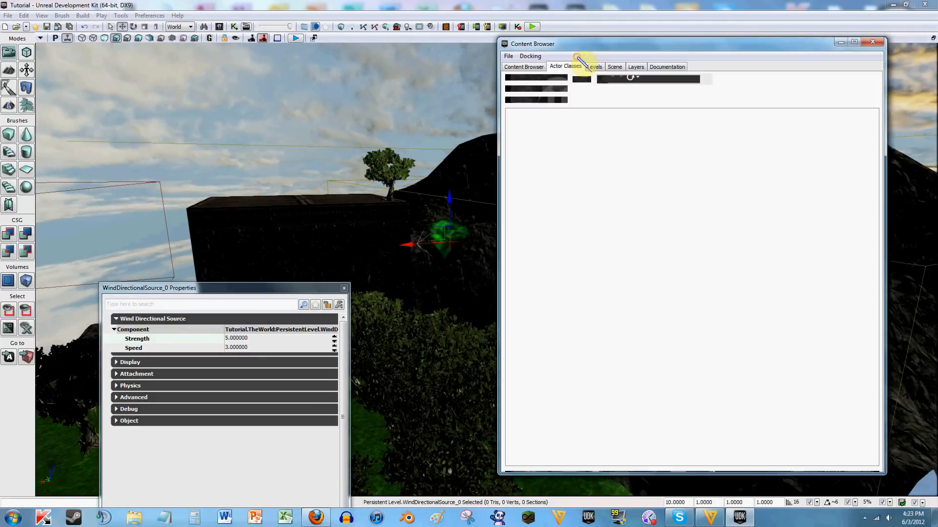
pyautogui.moveTo(607, 45); pyautogui.dragTo(696, 30)
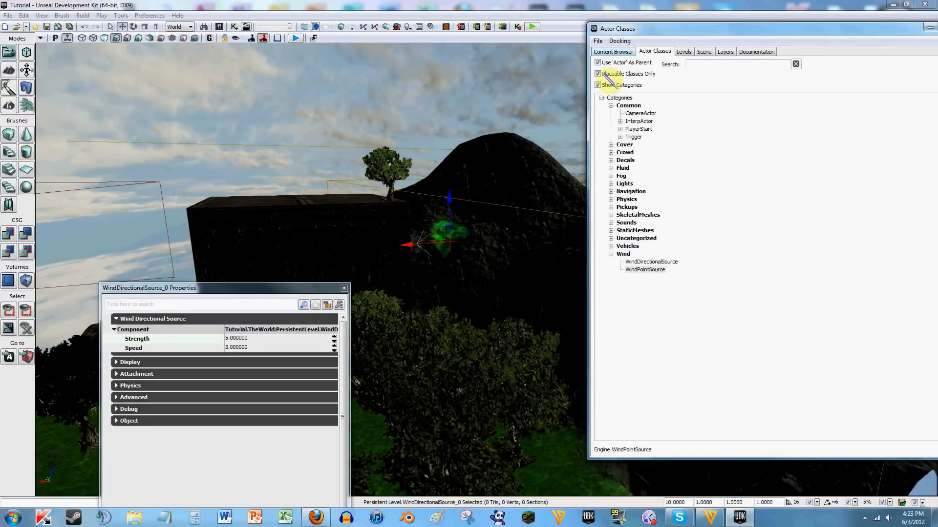
# Step: Look through the Content Browser assets, Levels, Scene actor list and Documentation pages, ending on the Actor Classes list
pyautogui.click(612, 51)
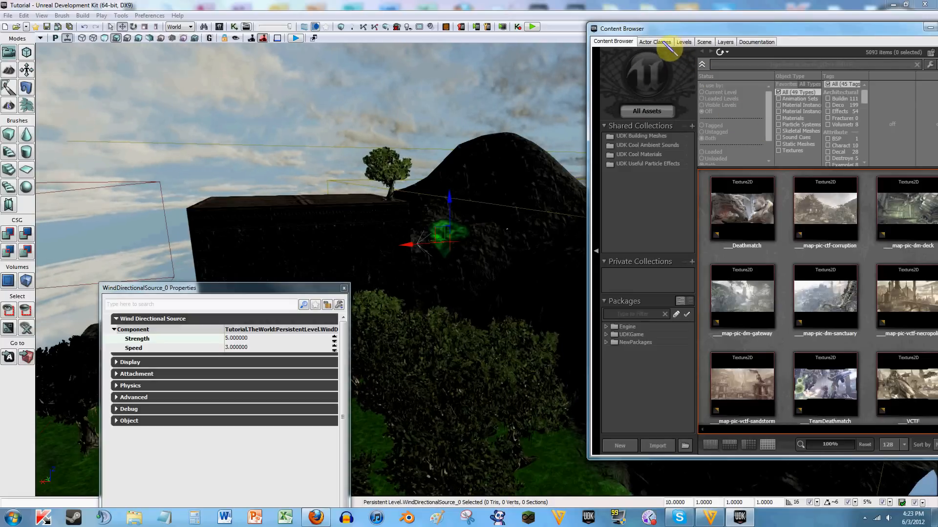
pyautogui.click(660, 43)
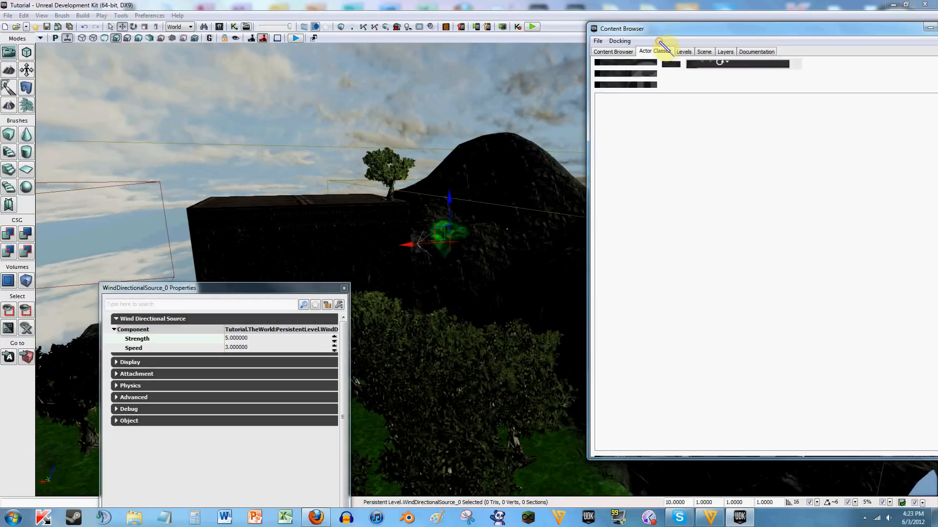
pyautogui.click(685, 51)
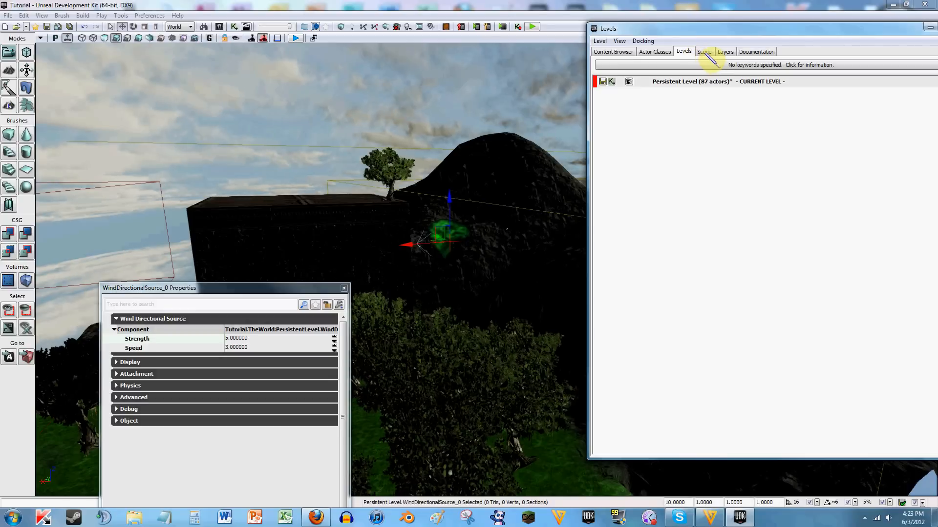
pyautogui.click(704, 51)
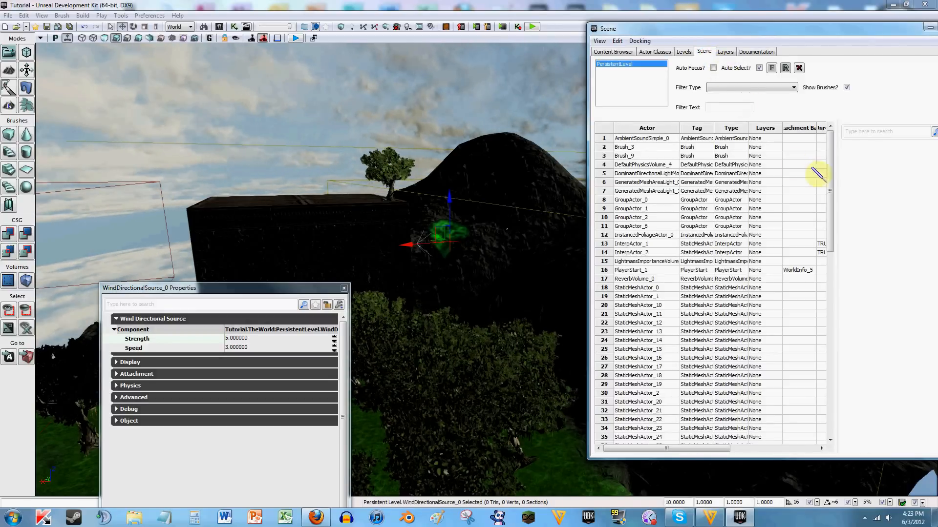
pyautogui.moveTo(830, 157)
pyautogui.mouseDown()
pyautogui.moveTo(852, 359)
pyautogui.moveTo(836, 146)
pyautogui.mouseUp()
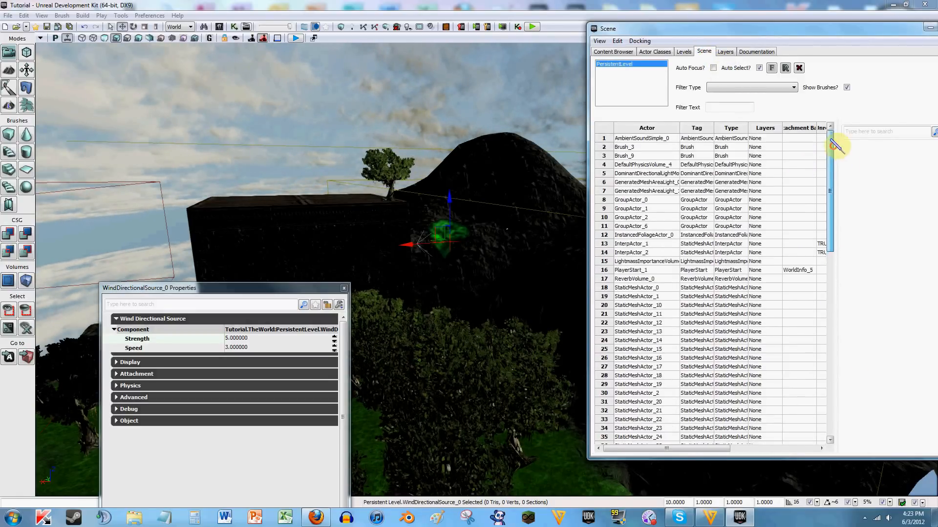
pyautogui.click(762, 52)
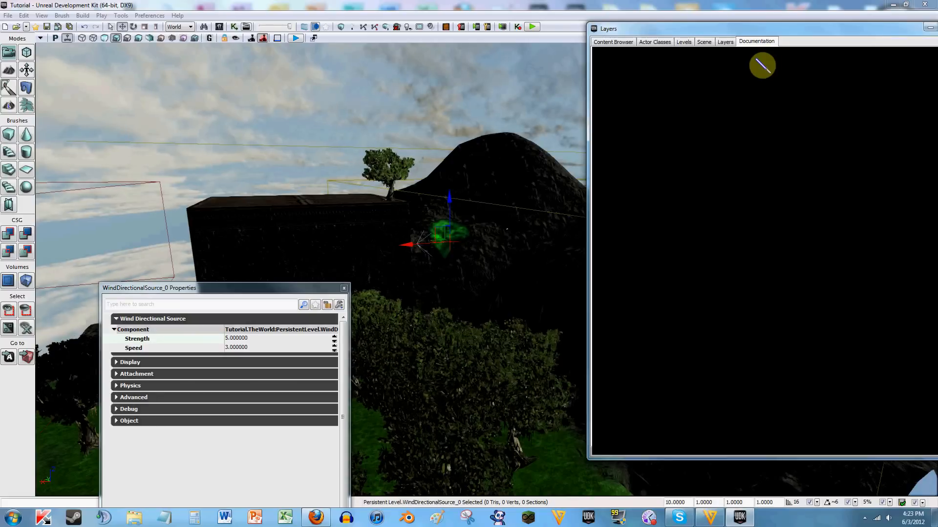
pyautogui.click(657, 42)
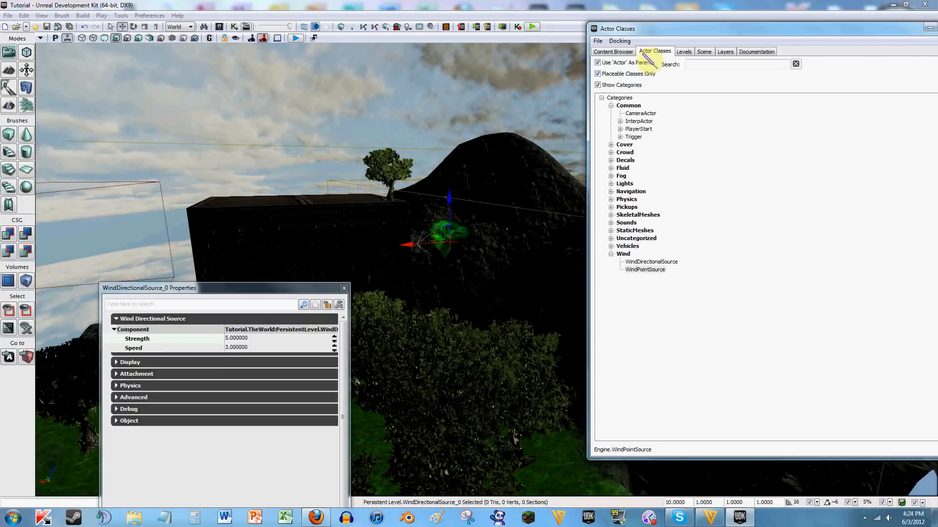
pyautogui.click(627, 51)
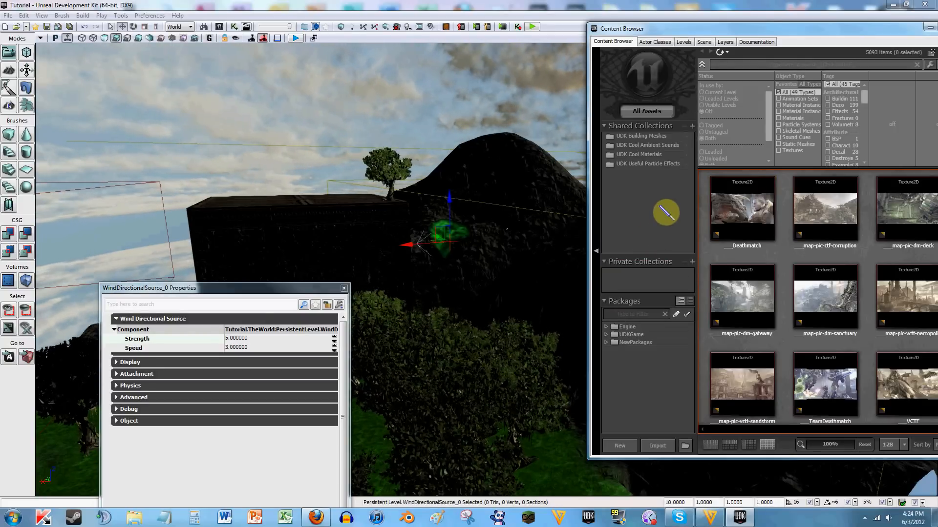
pyautogui.click(654, 42)
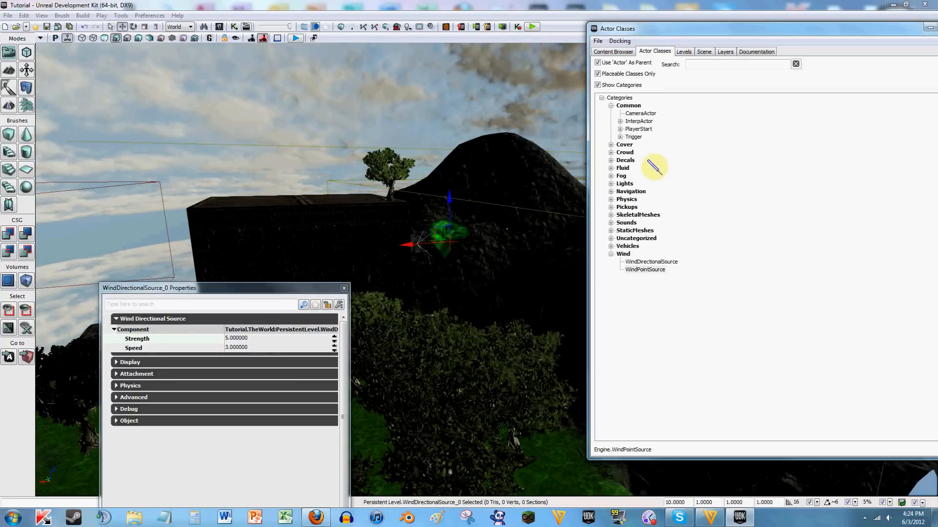
# Step: Inspect the StaticMeshActor and FracturedStaticMeshActor subclasses in the StaticMeshes category and collapse the category again
pyautogui.click(610, 230)
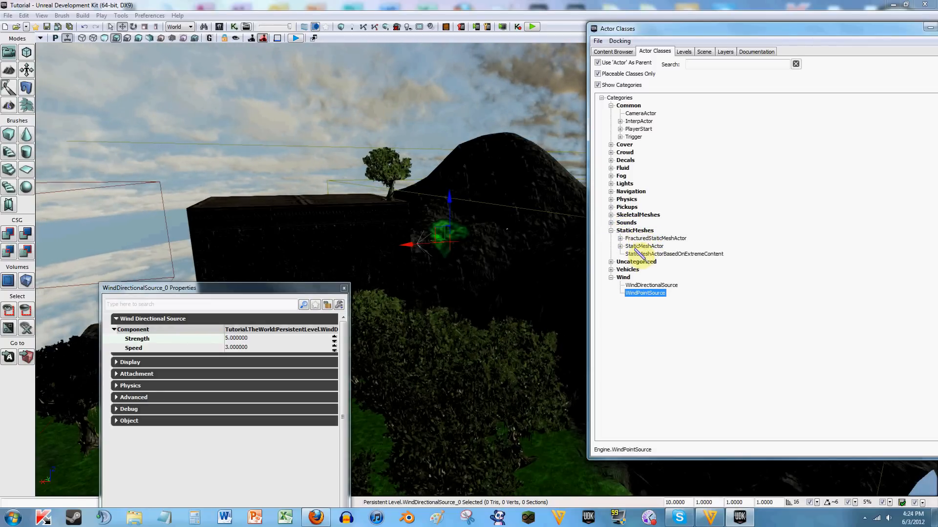
pyautogui.click(620, 246)
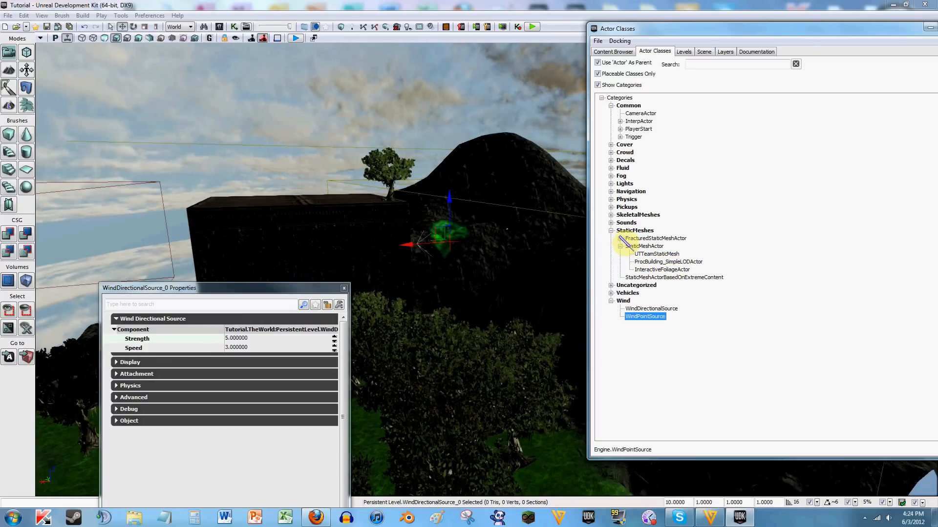
pyautogui.click(620, 238)
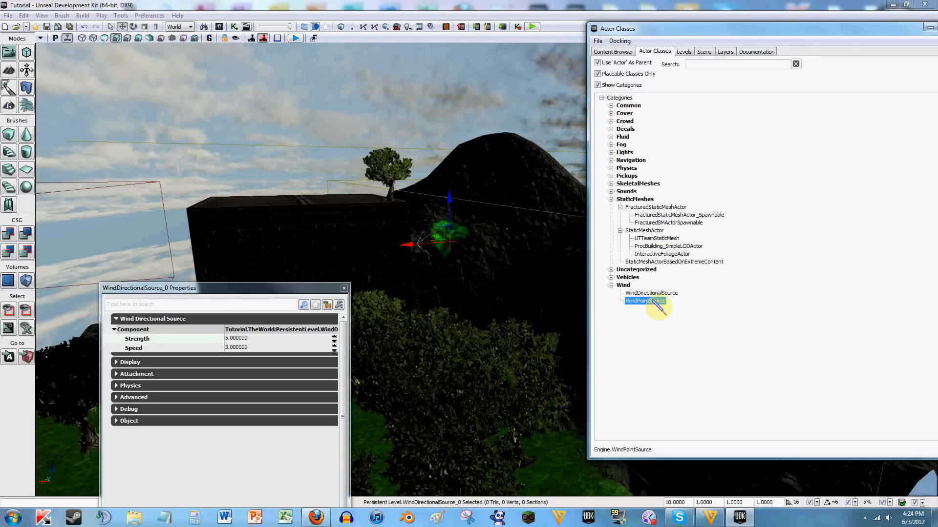
pyautogui.click(610, 199)
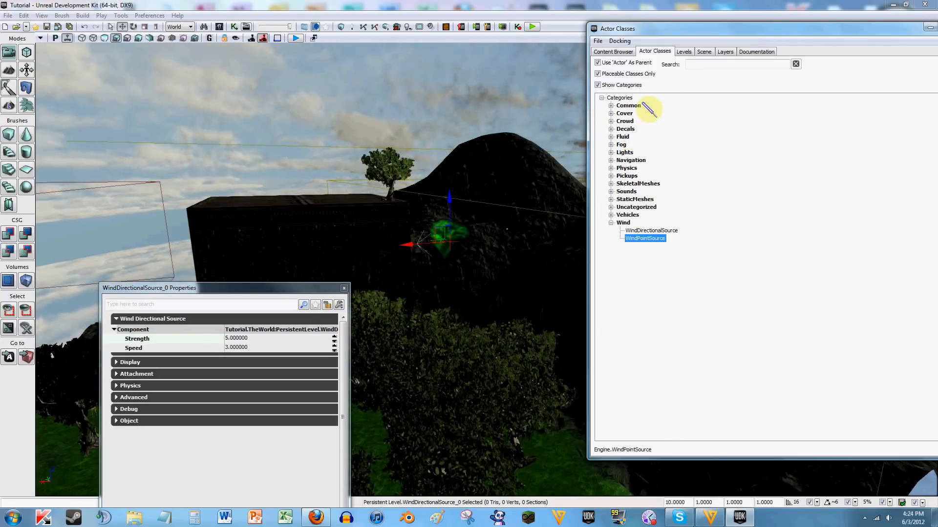
# Step: Select the WindDirectionalSource class in the Wind category, and keep the current Windows color scheme without showing the message again
pyautogui.click(653, 230)
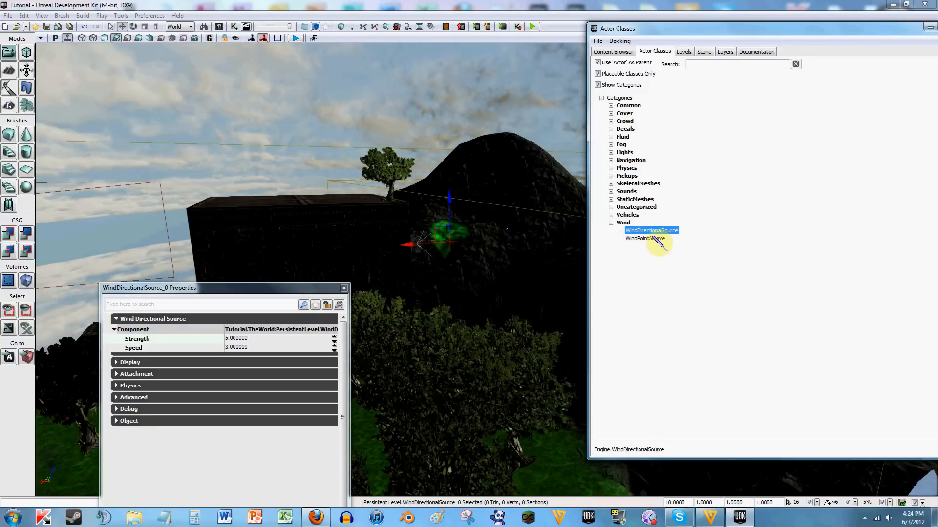
pyautogui.click(659, 291)
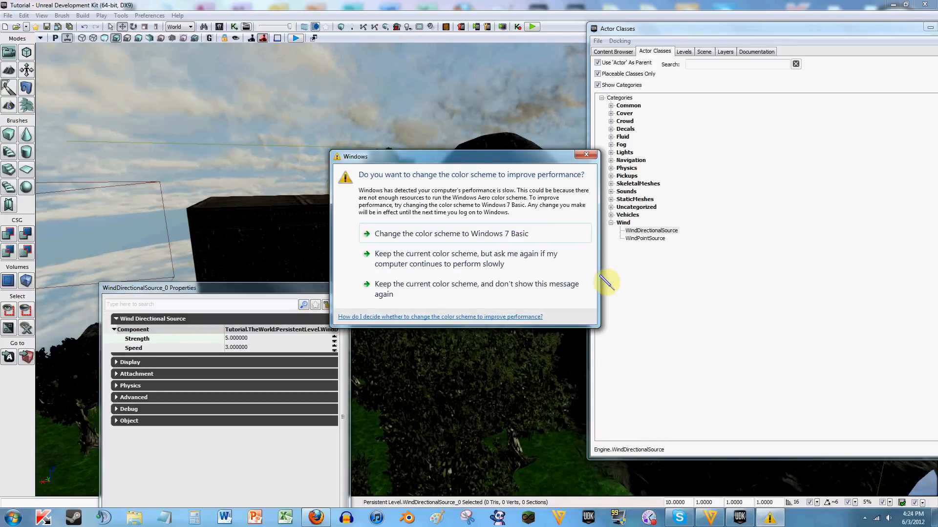
pyautogui.click(551, 292)
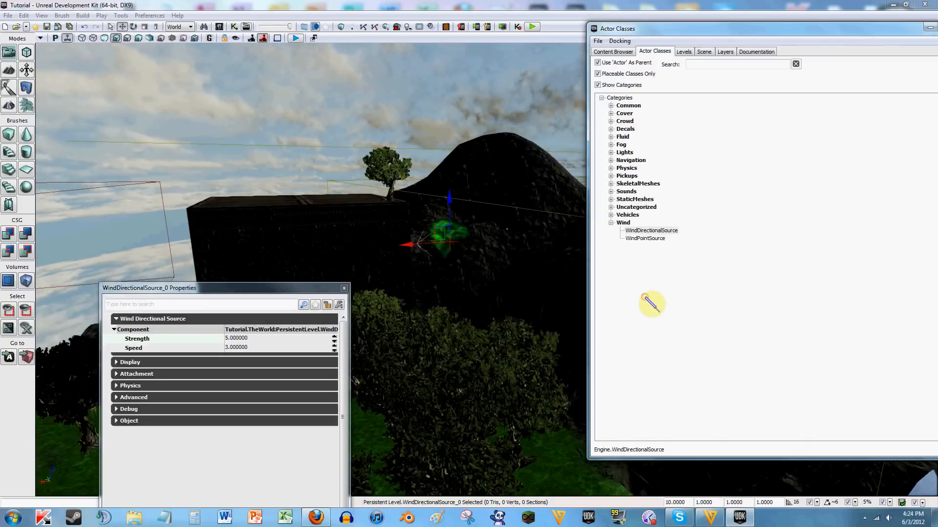
pyautogui.click(645, 297)
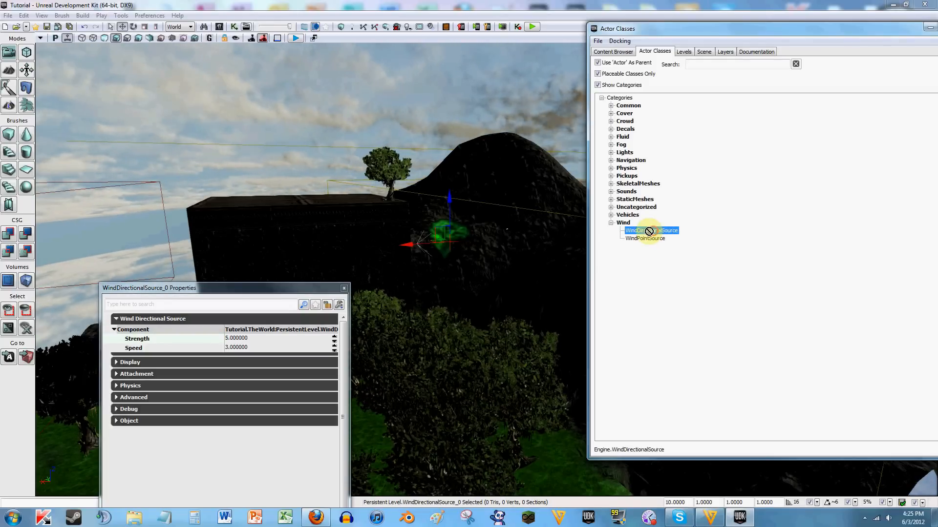
pyautogui.moveTo(653, 234); pyautogui.dragTo(635, 269)
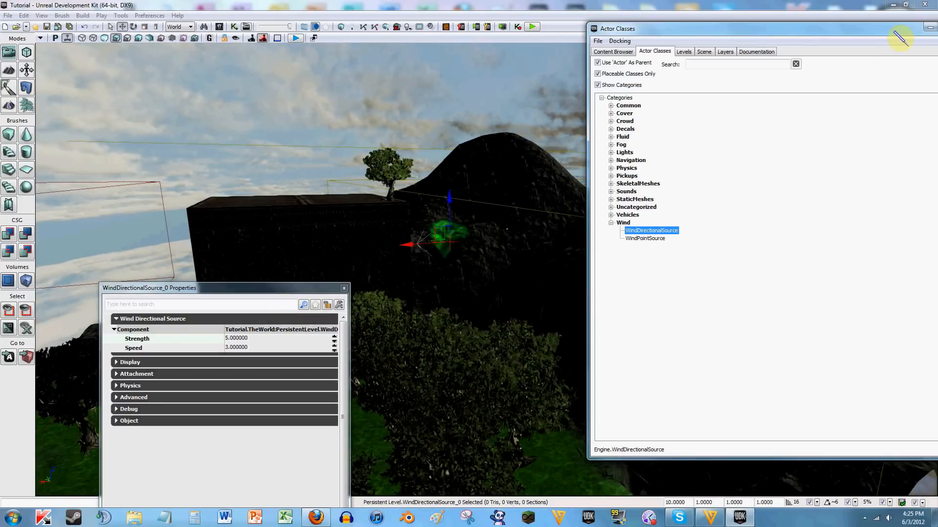
# Step: Move the wind source's properties window off the trees and examine the wind source's placement relative to the trees, mountains and sun
pyautogui.moveTo(286, 285); pyautogui.dragTo(288, 45)
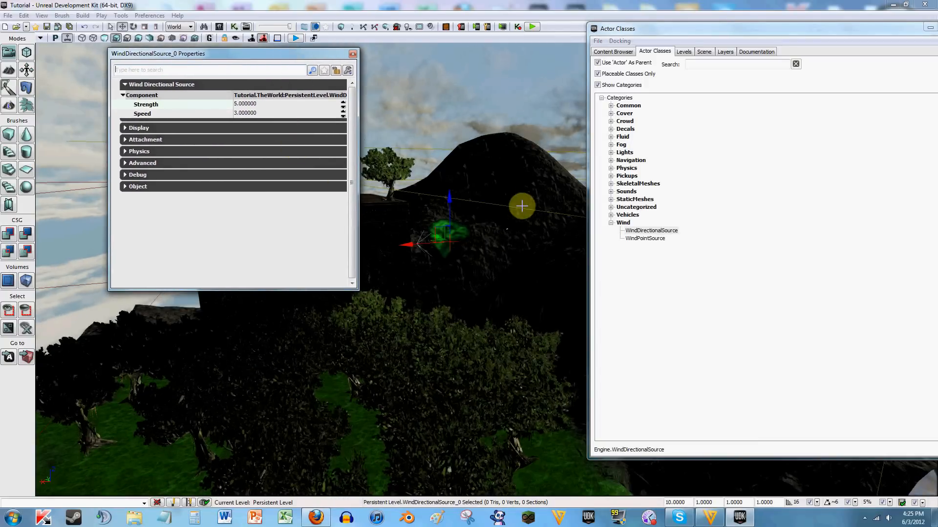
pyautogui.moveTo(522, 206); pyautogui.dragTo(506, 192, button='right')
pyautogui.press('s')
pyautogui.press('a')
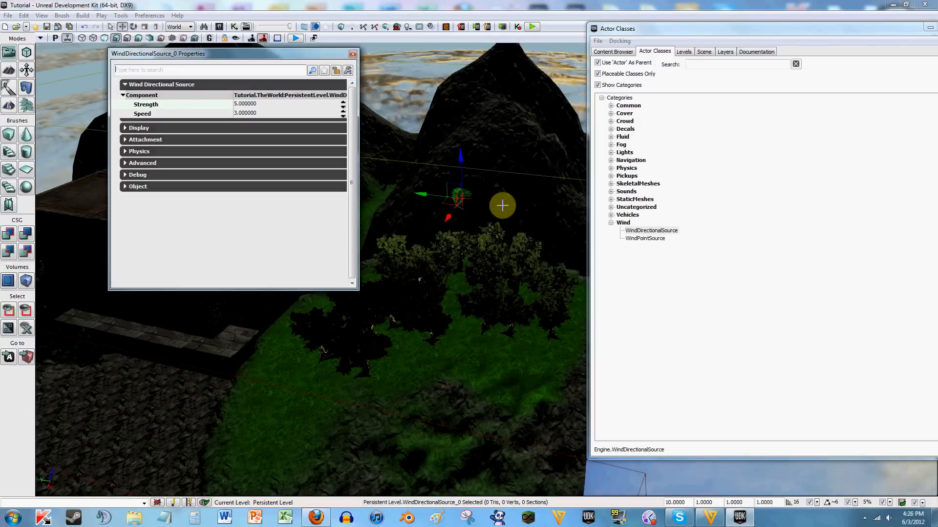
pyautogui.moveTo(581, 156)
pyautogui.mouseDown(button='right')
pyautogui.moveTo(569, 120)
pyautogui.moveTo(588, 142)
pyautogui.moveTo(585, 158)
pyautogui.mouseUp(button='right')
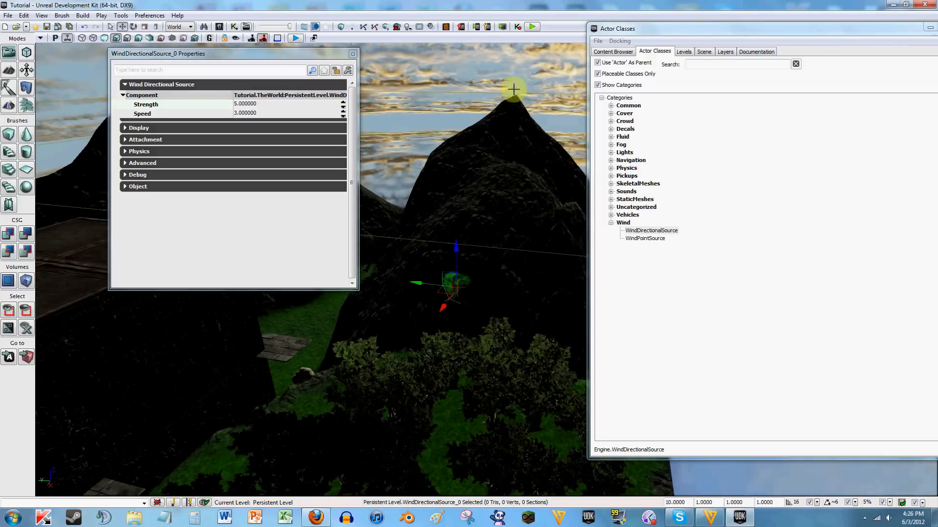
pyautogui.moveTo(528, 107); pyautogui.dragTo(523, 71, button='right')
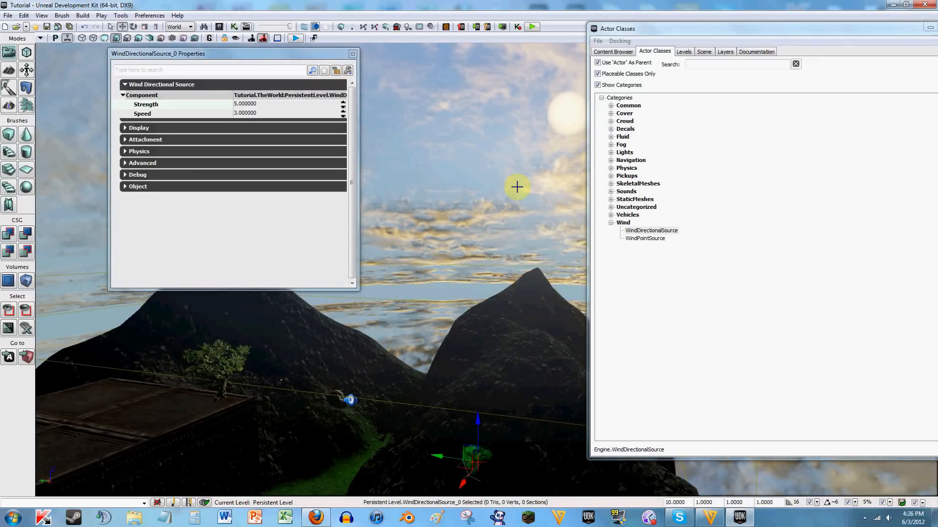
pyautogui.moveTo(387, 455); pyautogui.dragTo(337, 443, button='right')
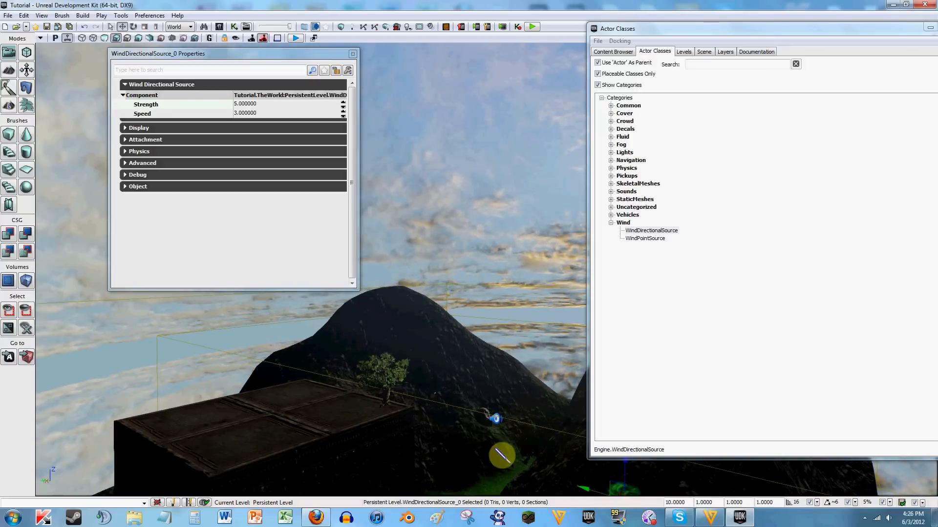
pyautogui.moveTo(454, 280); pyautogui.dragTo(547, 281, button='right')
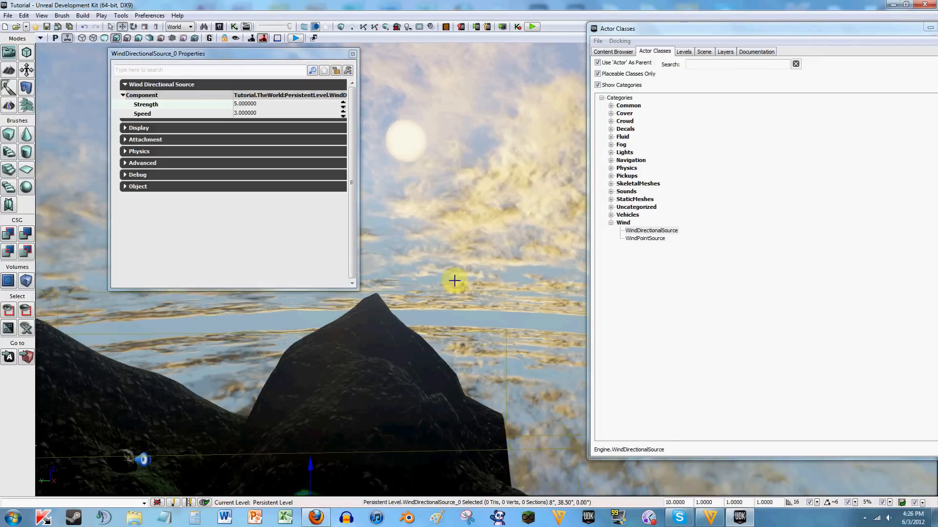
pyautogui.moveTo(393, 161); pyautogui.dragTo(362, 170, button='right')
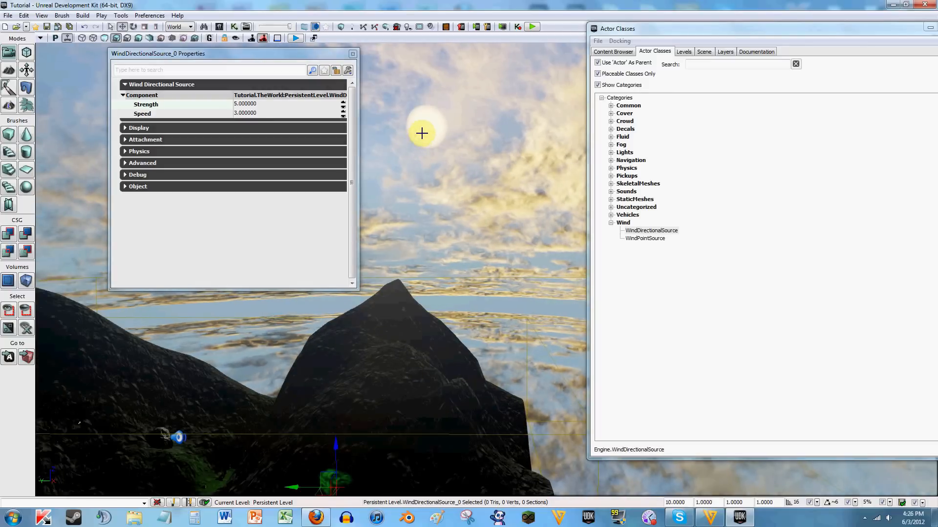
pyautogui.moveTo(469, 224); pyautogui.dragTo(425, 332, button='right')
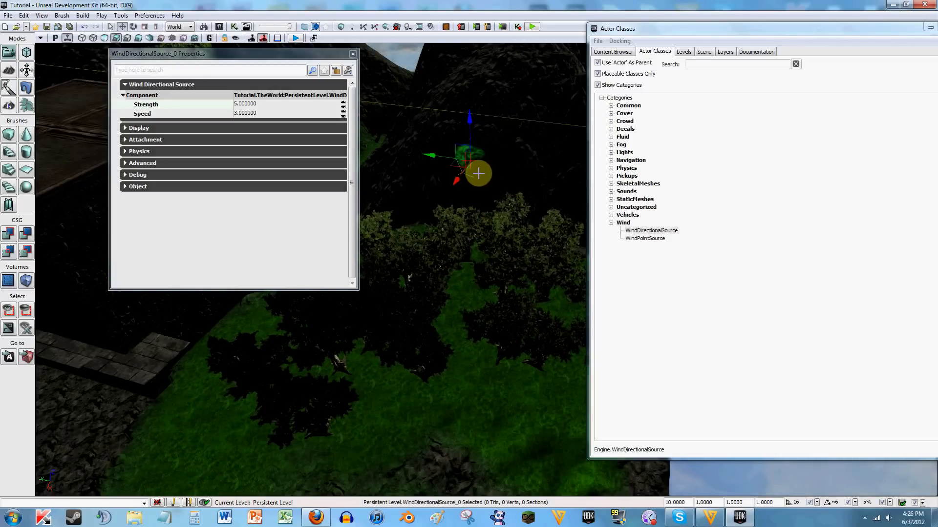
# Step: Show the wind source's rotation gizmo and return to its translation gizmo
pyautogui.press('space')
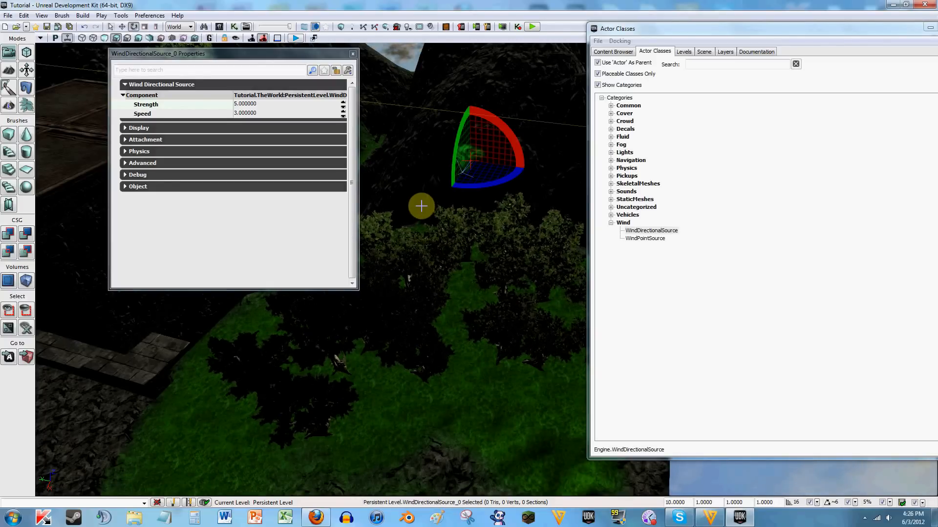
pyautogui.press('space')
pyautogui.press('space')
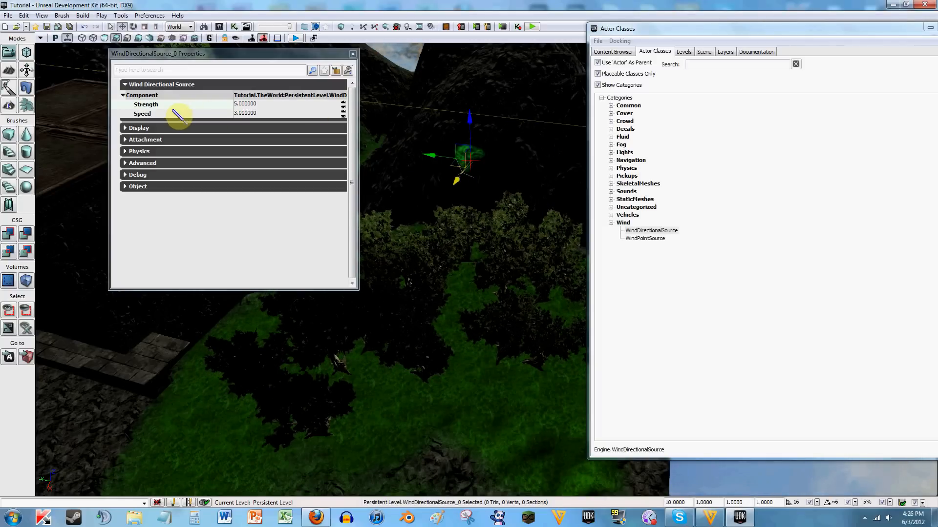
# Step: Minimize the Actor Classes window so the trees and the wind source are unobstructed in the perspective viewport
pyautogui.moveTo(420, 270); pyautogui.dragTo(376, 253, button='right')
pyautogui.moveTo(538, 216)
pyautogui.mouseDown(button='right')
pyautogui.moveTo(562, 229)
pyautogui.moveTo(538, 216)
pyautogui.mouseUp(button='right')
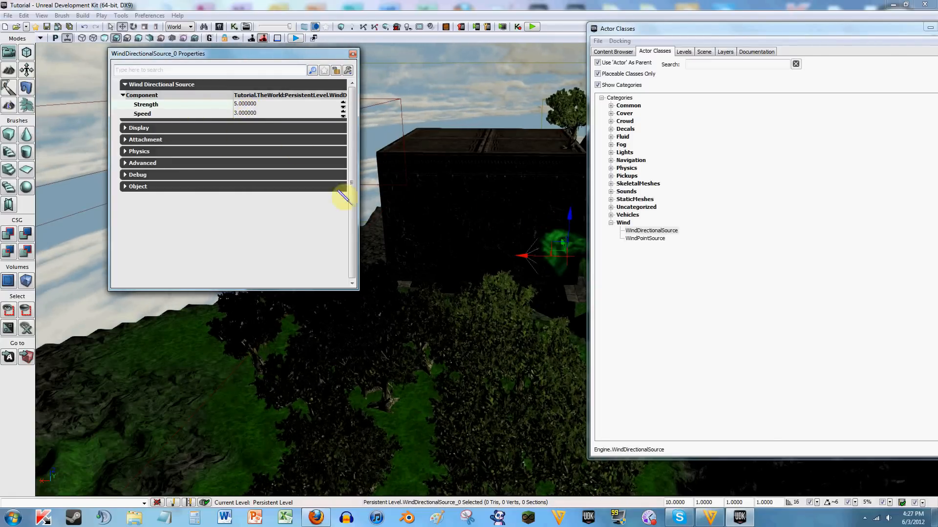
pyautogui.moveTo(412, 268); pyautogui.dragTo(811, 283, button='right')
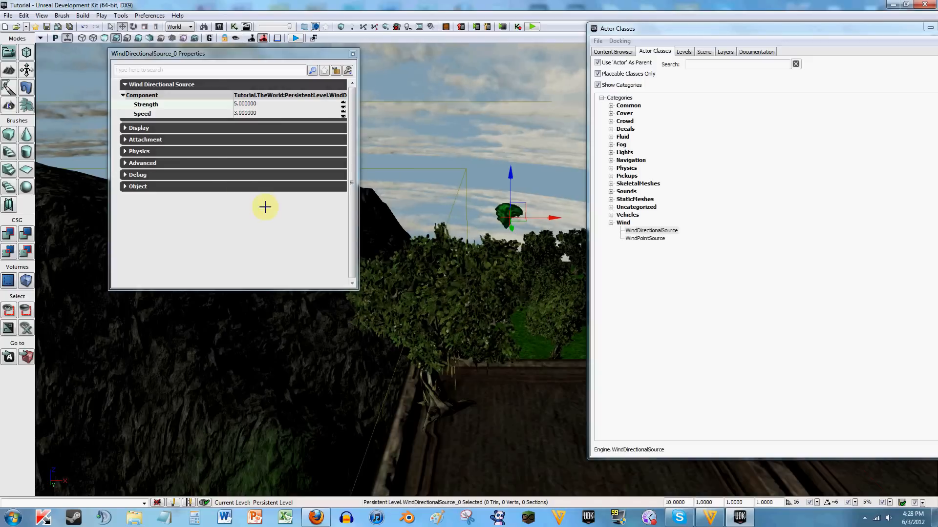
pyautogui.moveTo(469, 312); pyautogui.dragTo(425, 347, button='right')
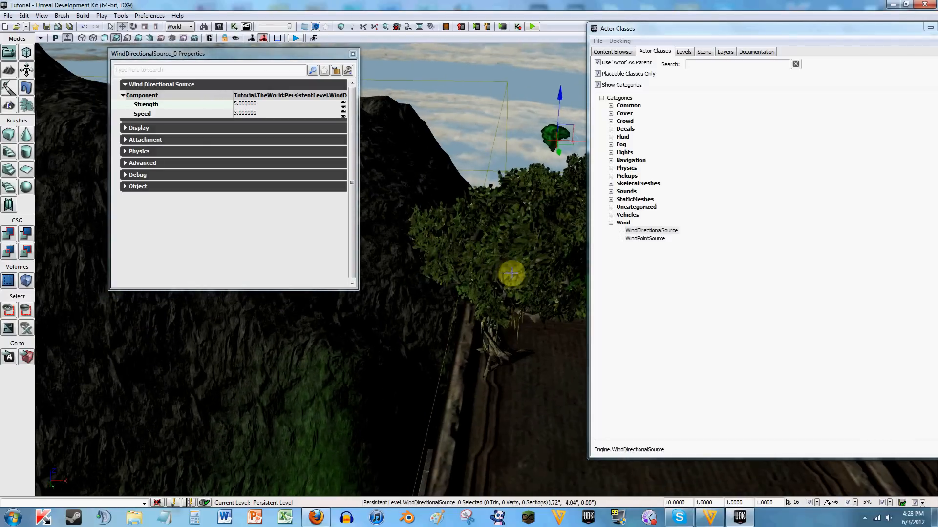
pyautogui.click(930, 27)
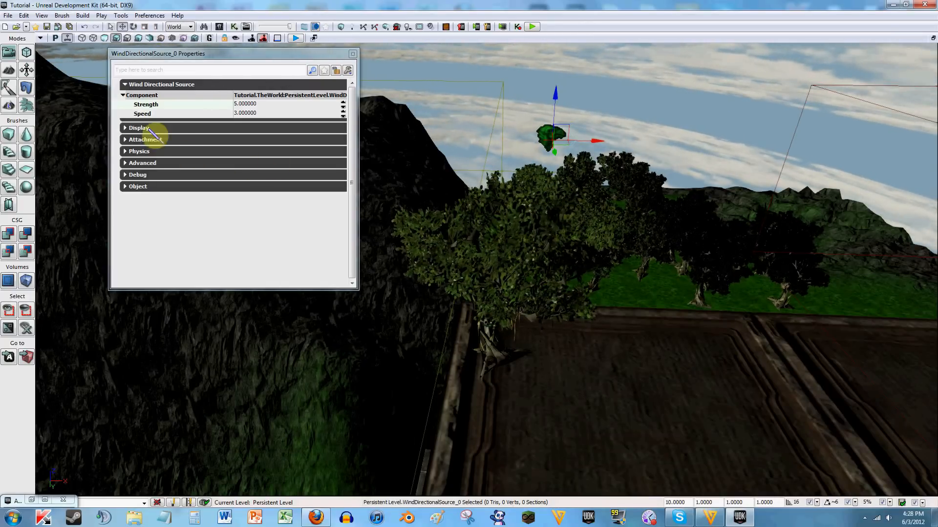
# Step: Set the WindDirectionalSource's Strength to 1 and its Speed to 1
pyautogui.click(249, 104)
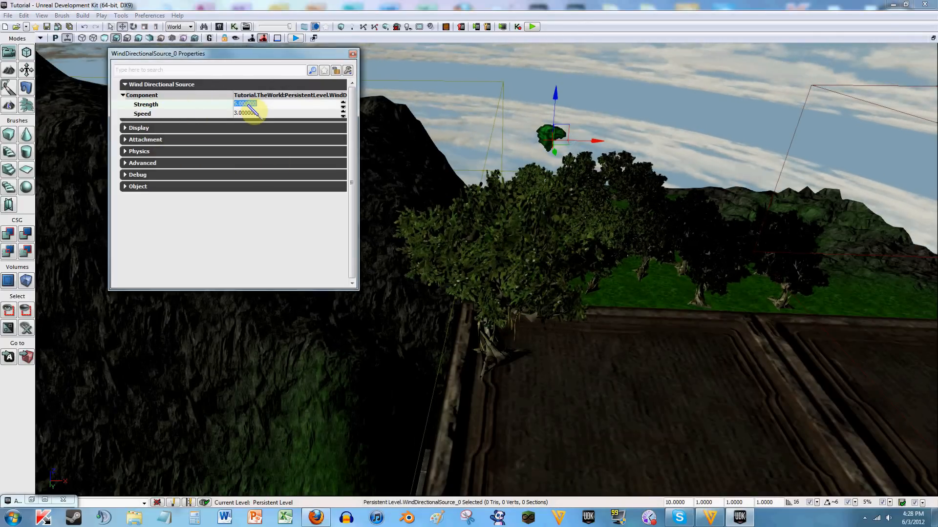
pyautogui.write('1')
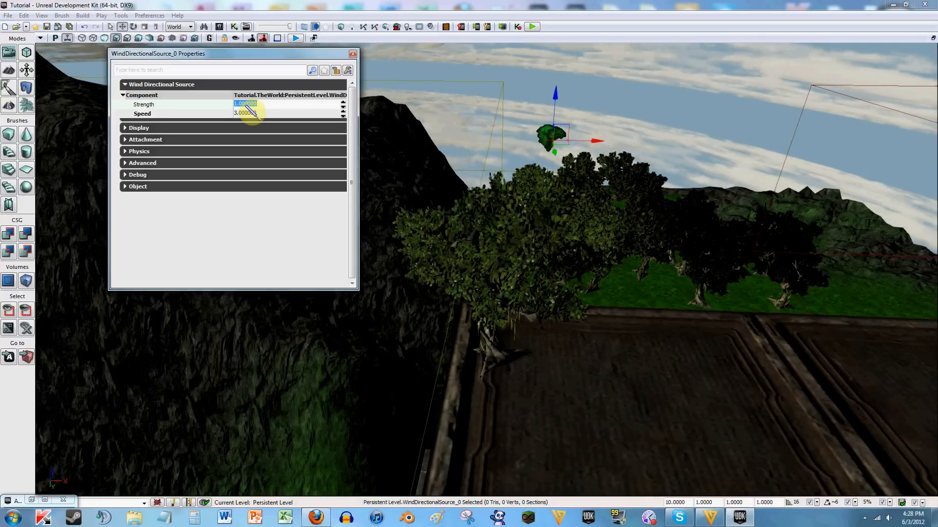
pyautogui.write('10')
pyautogui.click(246, 105)
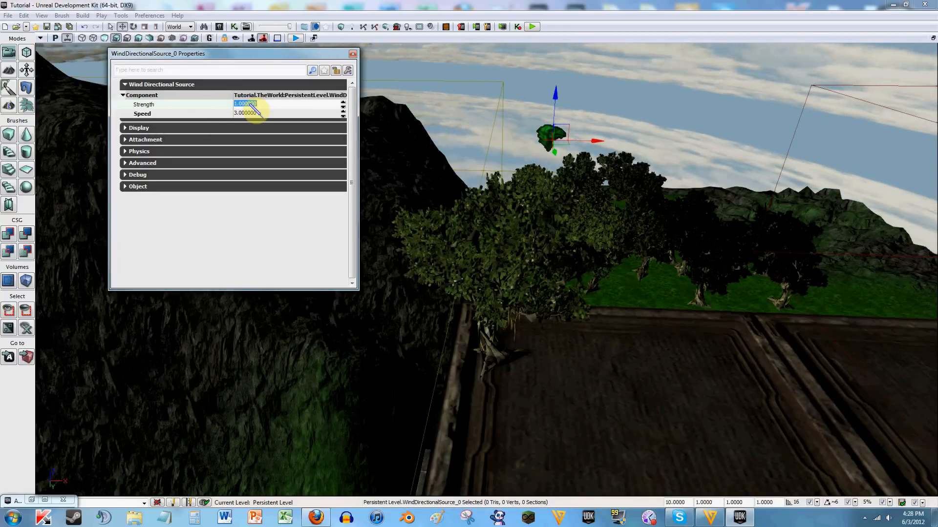
pyautogui.write('1')
pyautogui.press('Return')
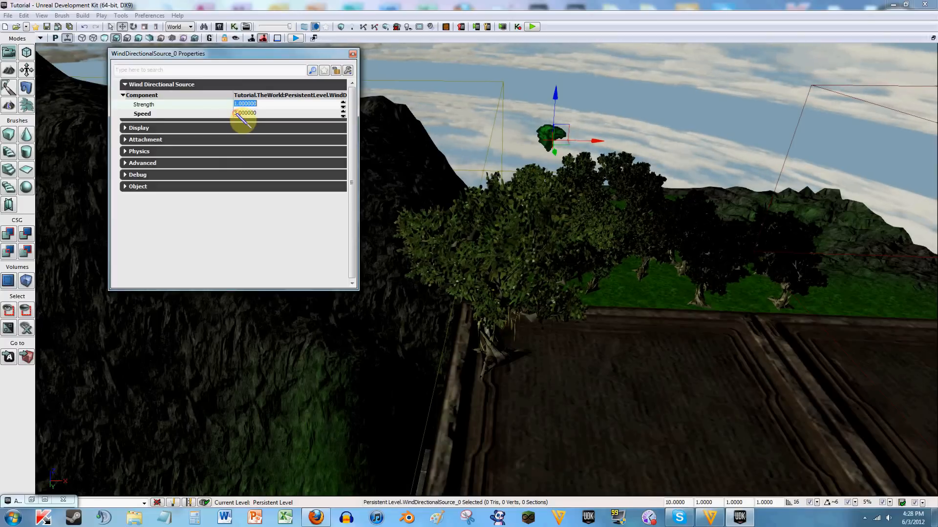
pyautogui.click(236, 112)
pyautogui.write('1')
pyautogui.press('Return')
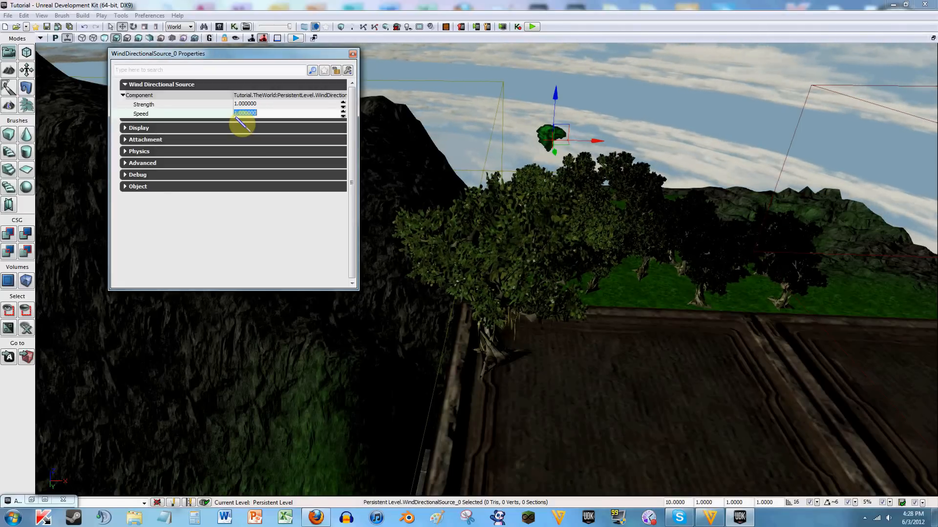
# Step: Set the wind source's Speed to 10 and its Strength to 10
pyautogui.write('10')
pyautogui.click(242, 125)
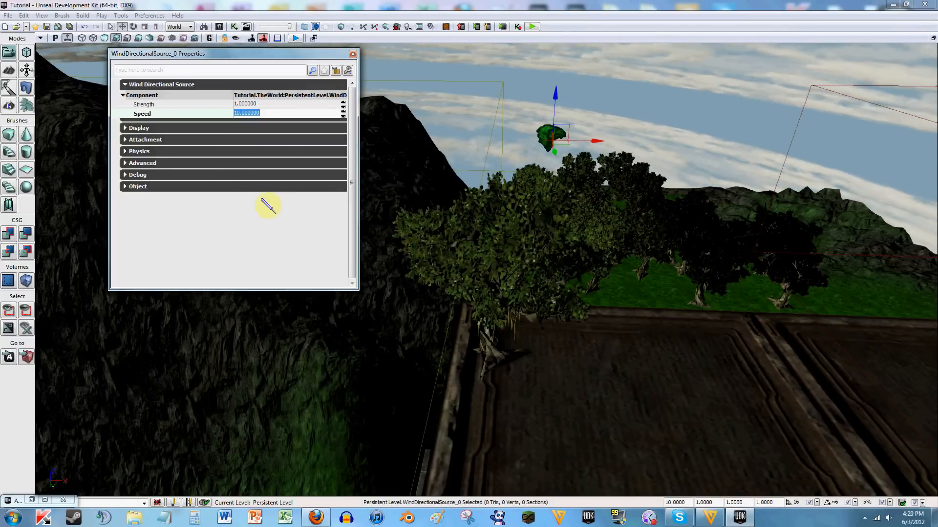
pyautogui.click(236, 103)
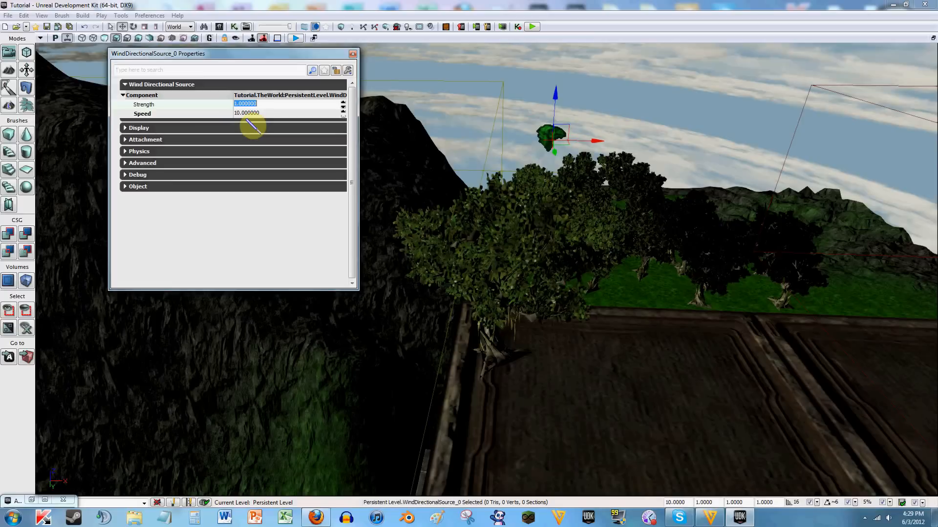
pyautogui.write('10')
pyautogui.press('Return')
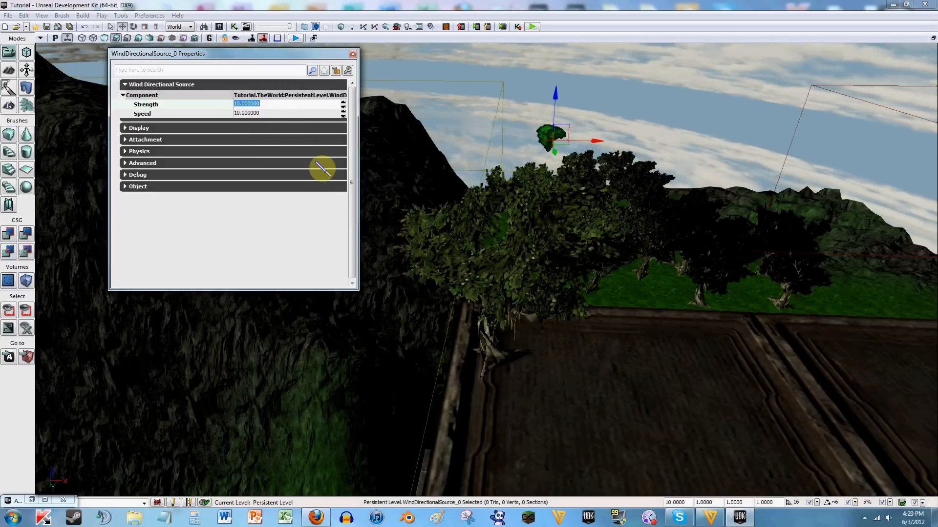
# Step: Compare the trees' movement with the wind Strength at 100 and at 1, and return the Strength to 100
pyautogui.write('10')
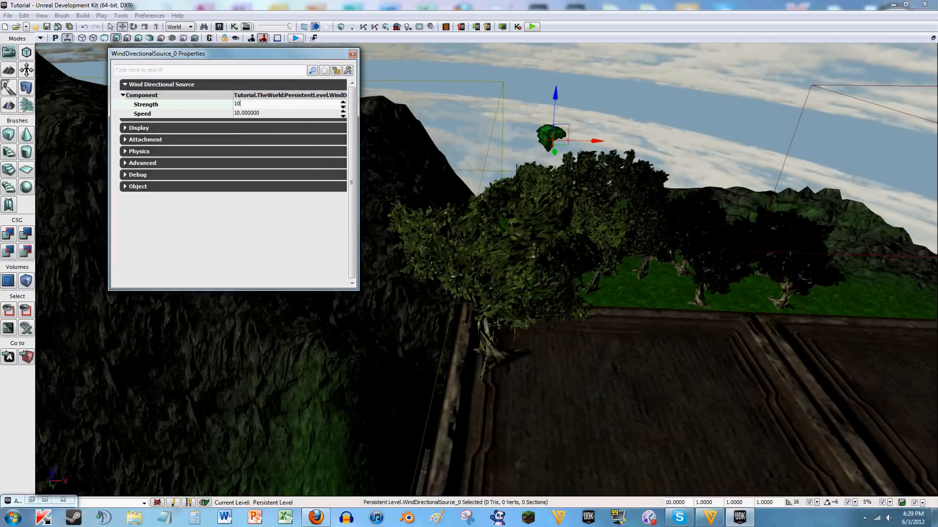
pyautogui.write('0')
pyautogui.press('Return')
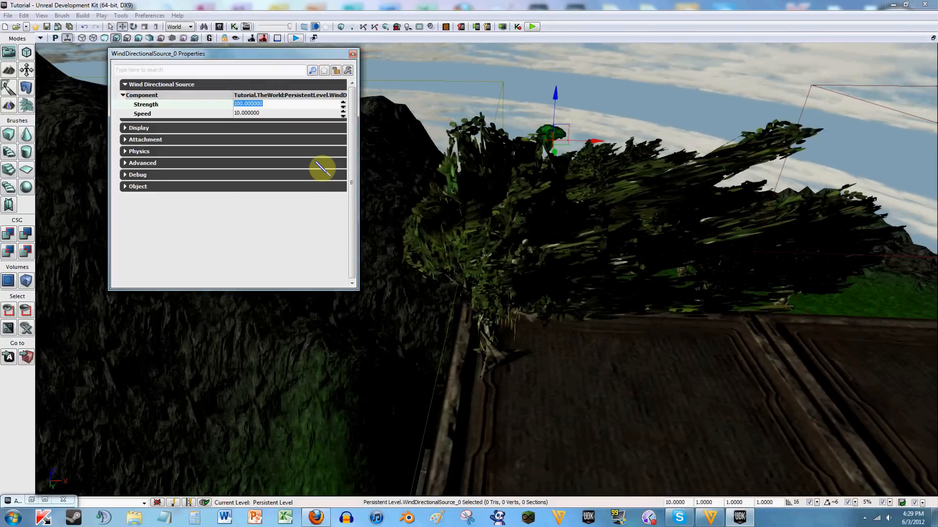
pyautogui.write('1')
pyautogui.press('Return')
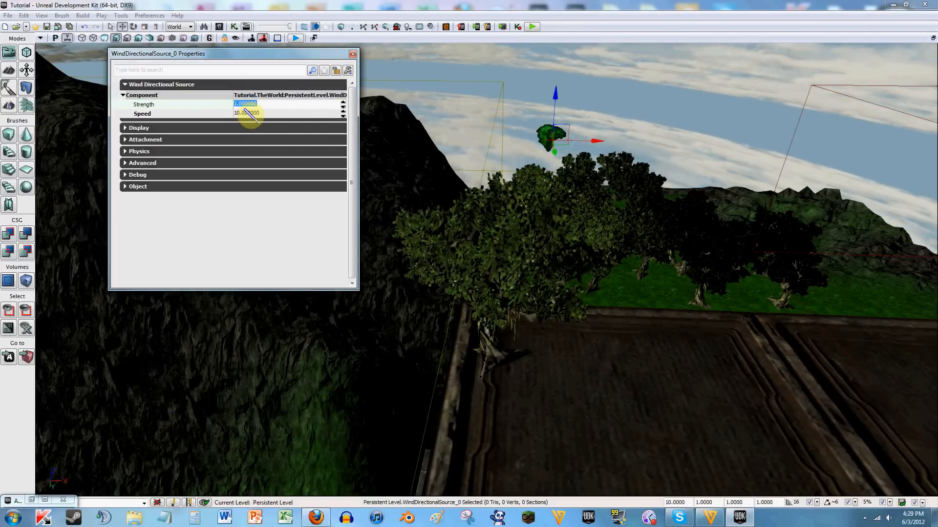
pyautogui.write('100')
pyautogui.press('Return')
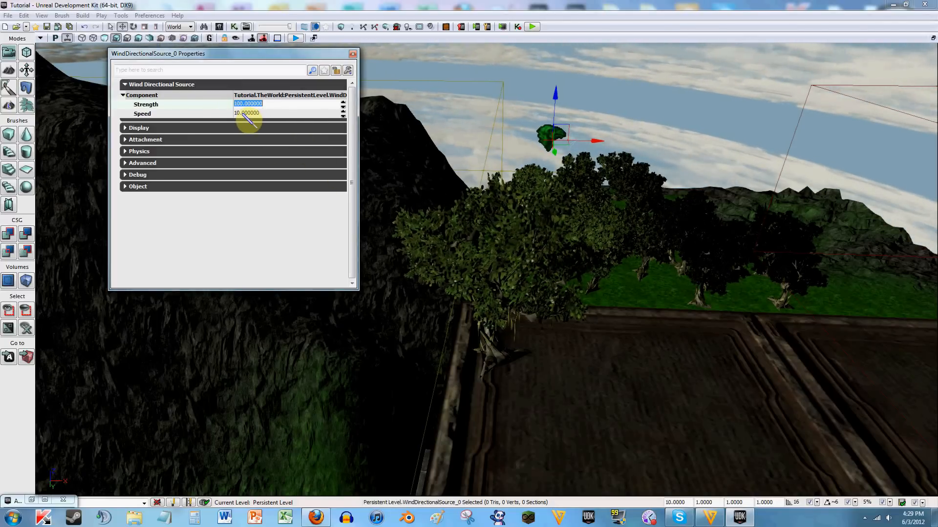
# Step: Lower the wind source's Speed to 1 and its Strength to 1
pyautogui.click(247, 113)
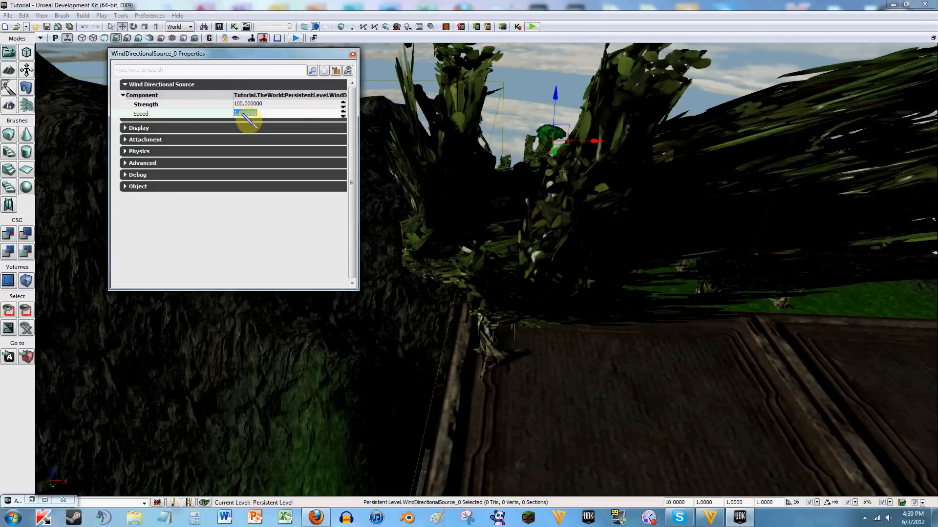
pyautogui.click(245, 104)
pyautogui.write('1')
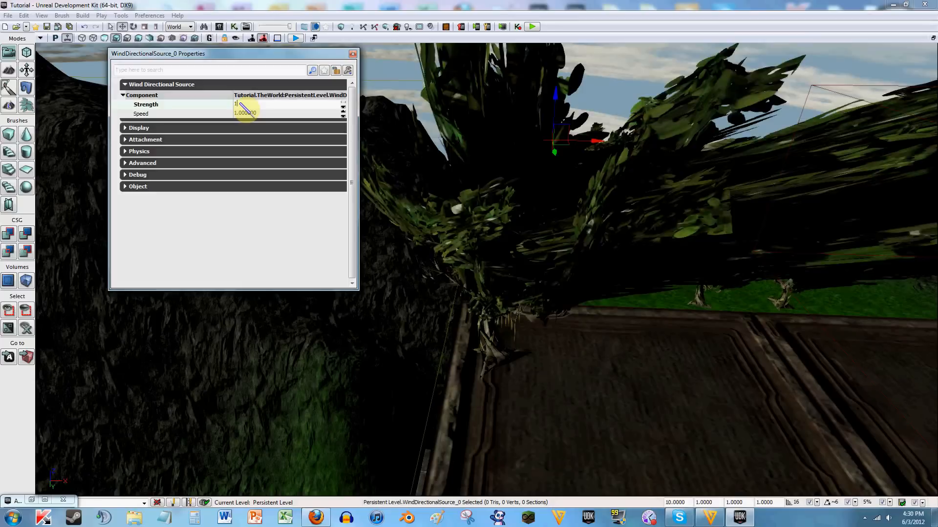
pyautogui.press('Return')
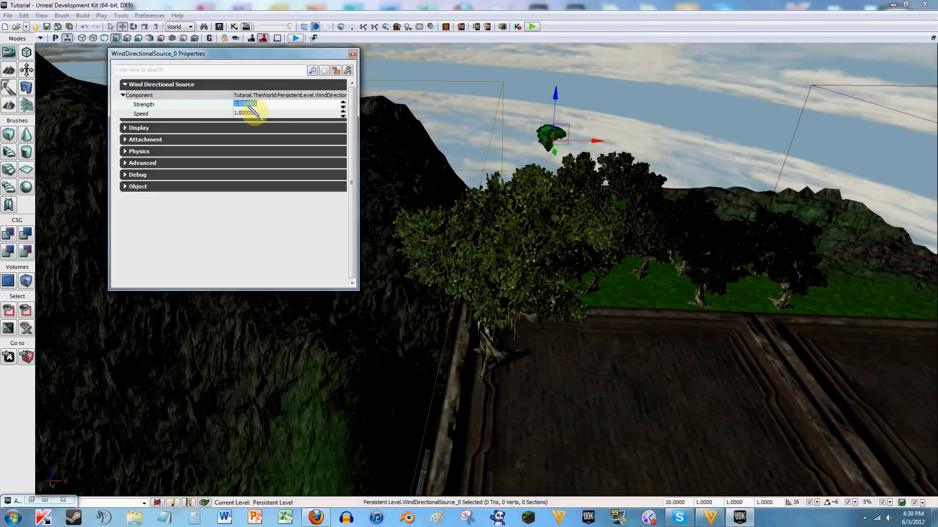
# Step: Set the wind source's Strength to 5 and its Speed to 5, and close its properties window
pyautogui.write('3')
pyautogui.press('Return')
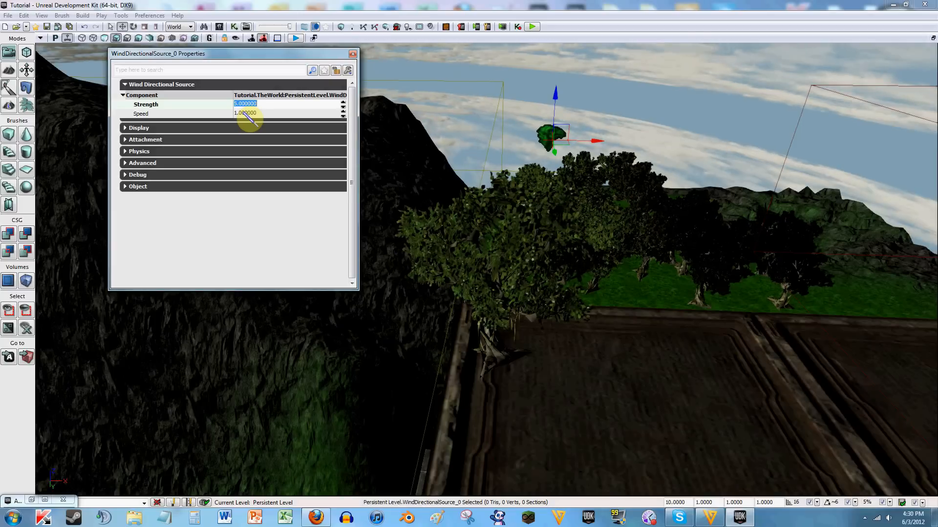
pyautogui.click(238, 113)
pyautogui.write('3')
pyautogui.press('Return')
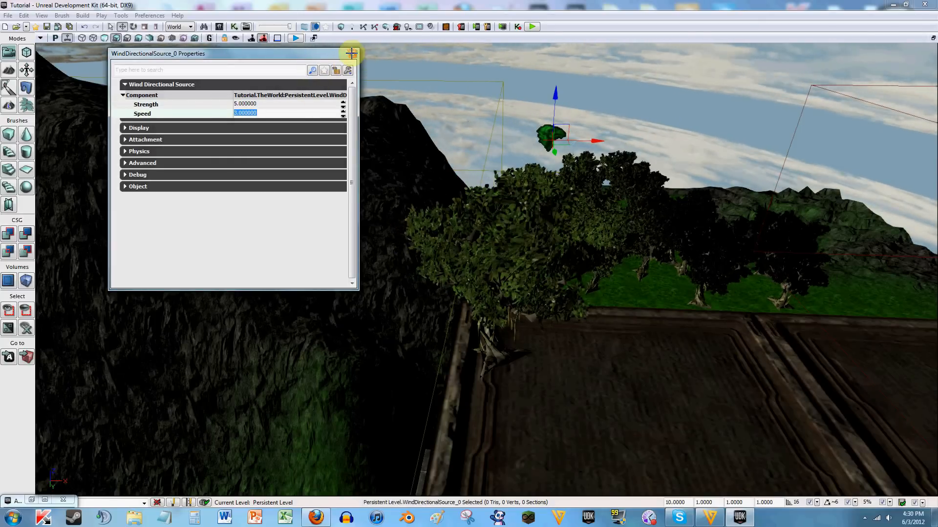
pyautogui.click(352, 54)
# Step: Toggle the viewport's real-time preview and examine the valley, mountains and sky around the lone tree
pyautogui.moveTo(406, 192); pyautogui.dragTo(316, 226, button='right')
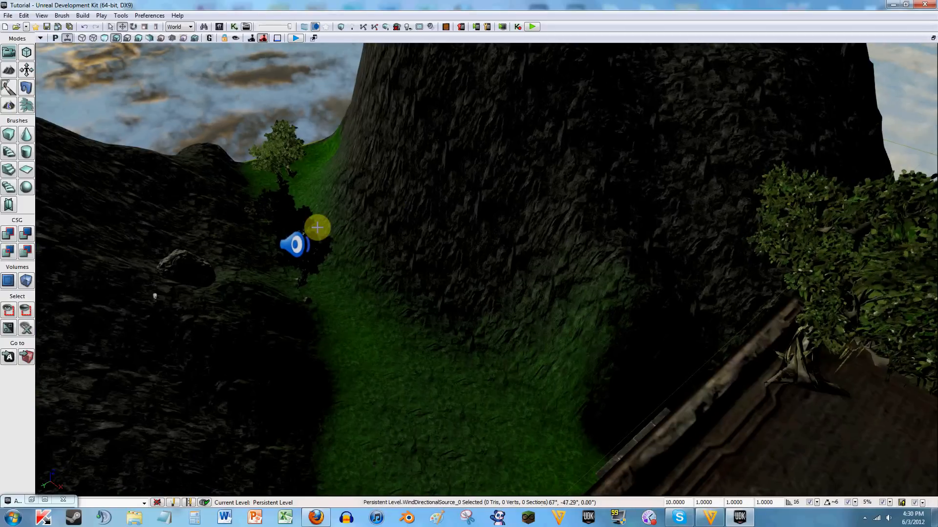
pyautogui.moveTo(439, 215); pyautogui.dragTo(383, 152, button='right')
pyautogui.click(67, 39)
pyautogui.scroll(5, 96, 73)
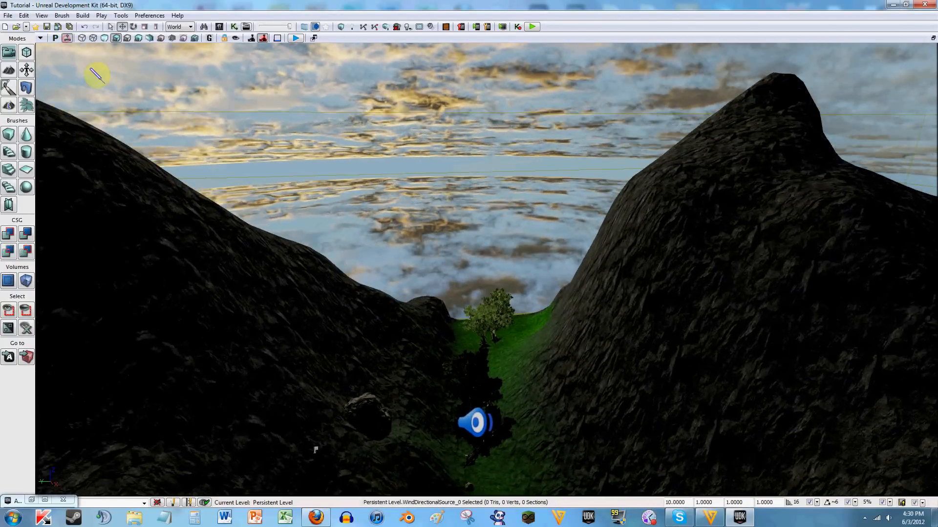
pyautogui.scroll(1, 219, 155)
pyautogui.moveTo(219, 155); pyautogui.dragTo(420, 190, button='right')
# Step: Start a play test of the level and walk through the gate into the valley toward the large tree
pyautogui.click(533, 27)
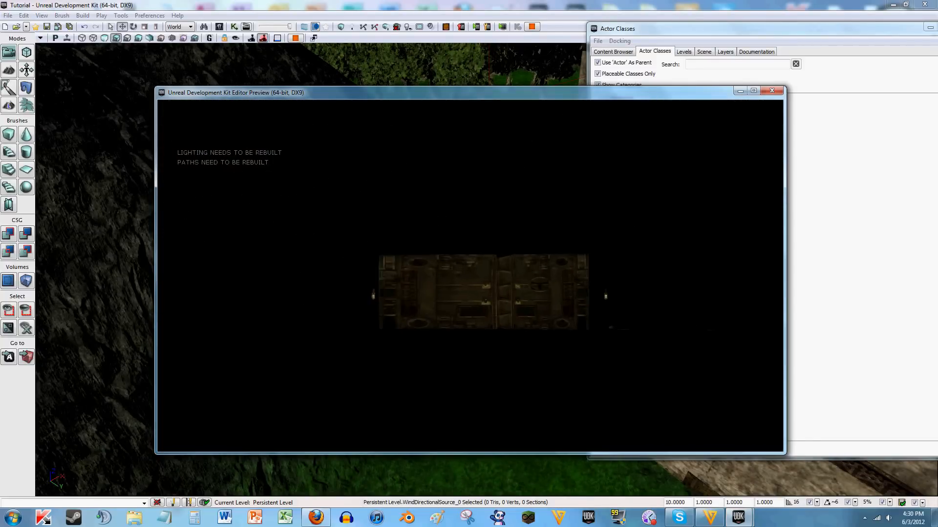
pyautogui.press('w')
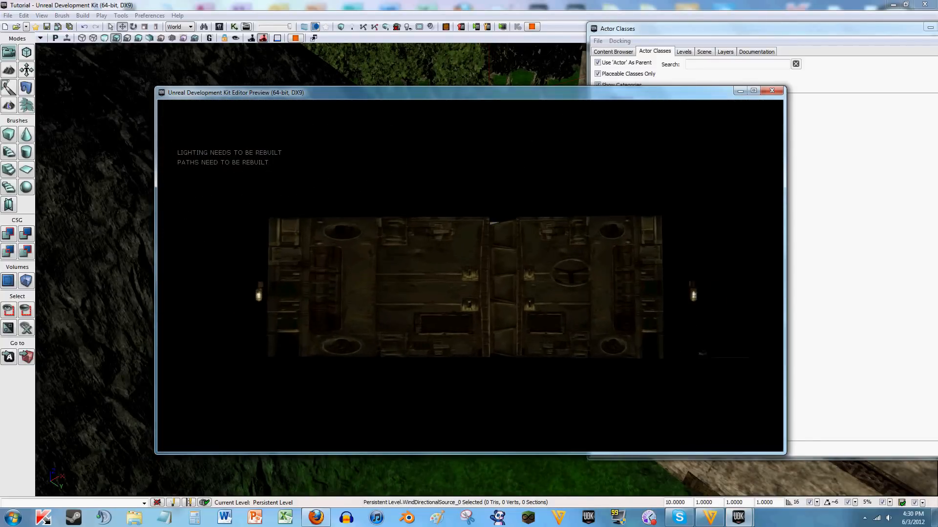
pyautogui.press('w')
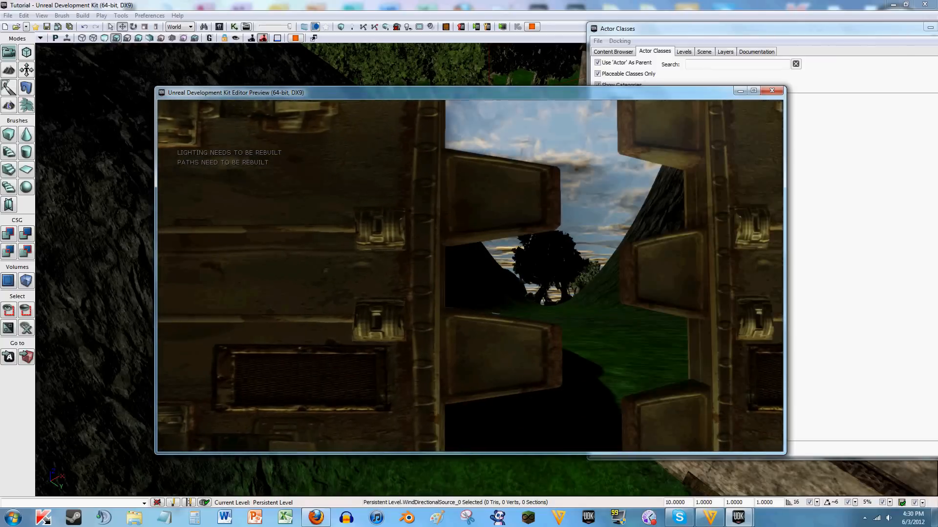
pyautogui.press('w')
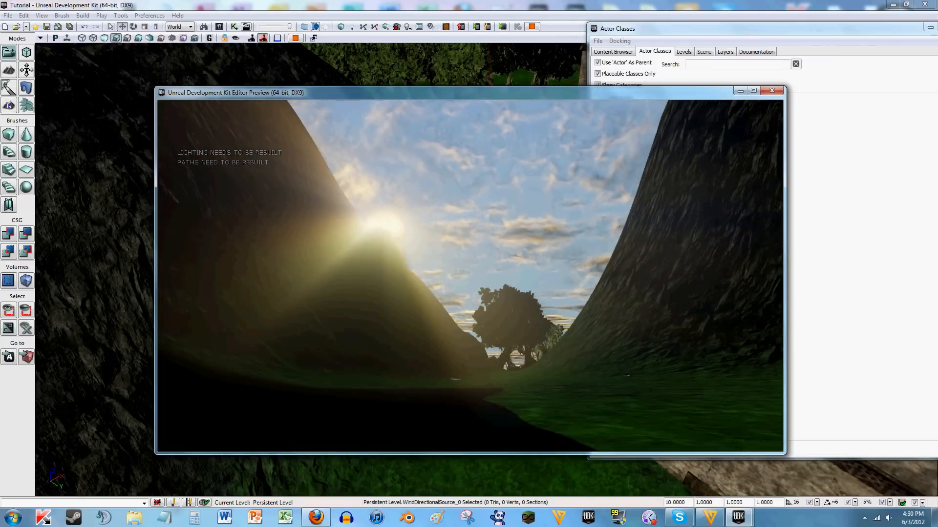
pyautogui.press('w')
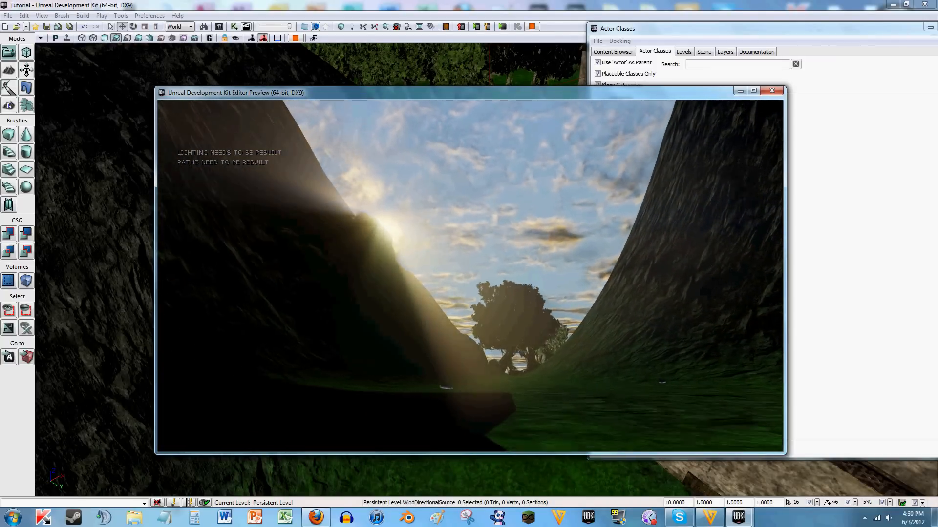
pyautogui.press('w')
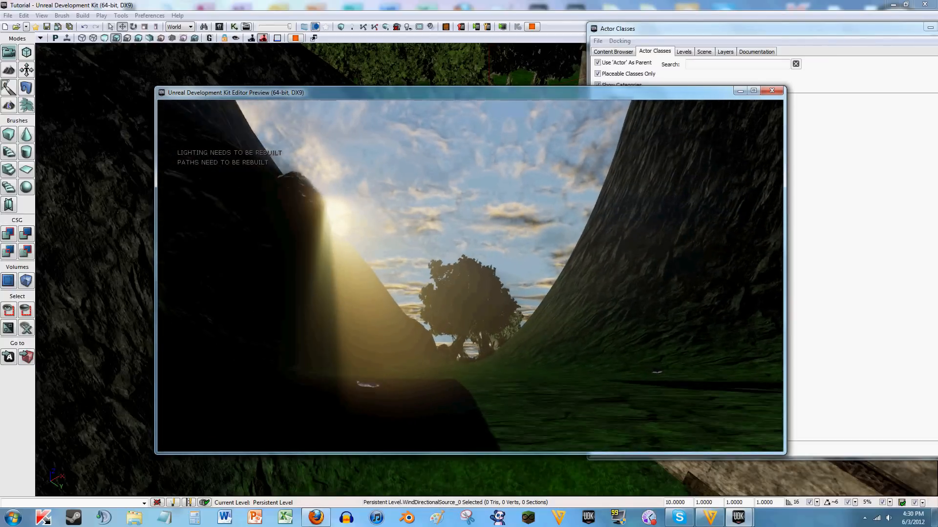
pyautogui.press('w')
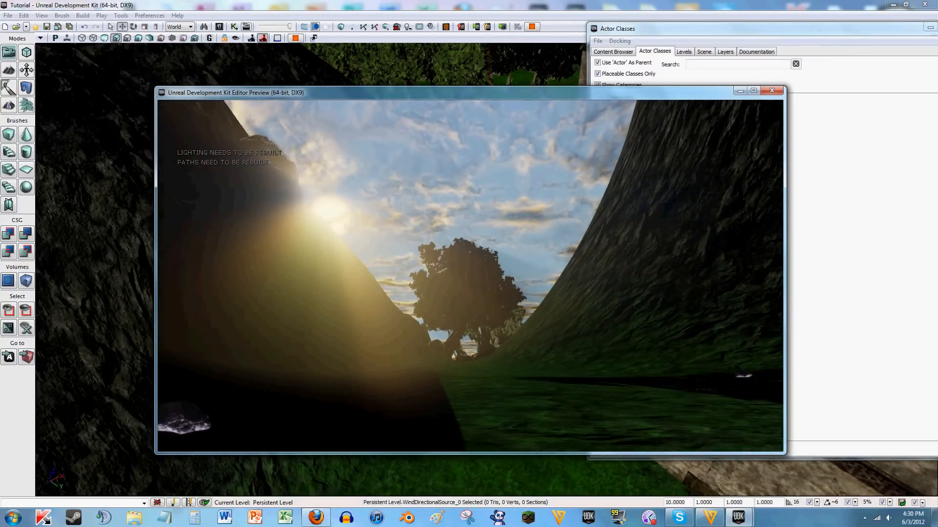
pyautogui.press('w')
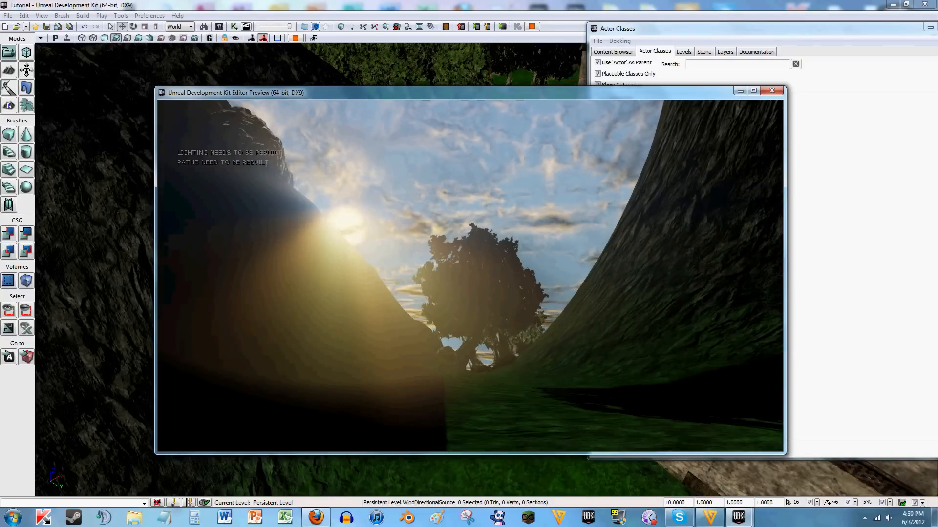
pyautogui.press('w')
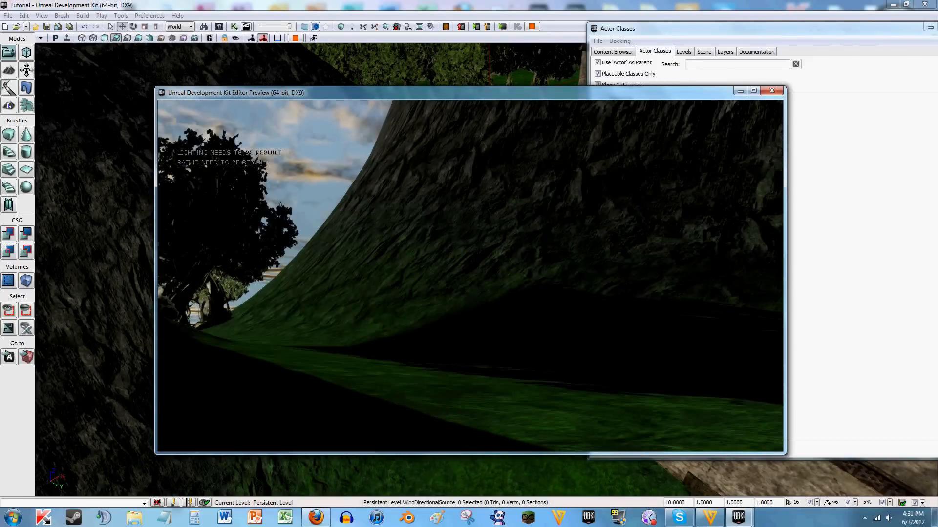
pyautogui.press('w')
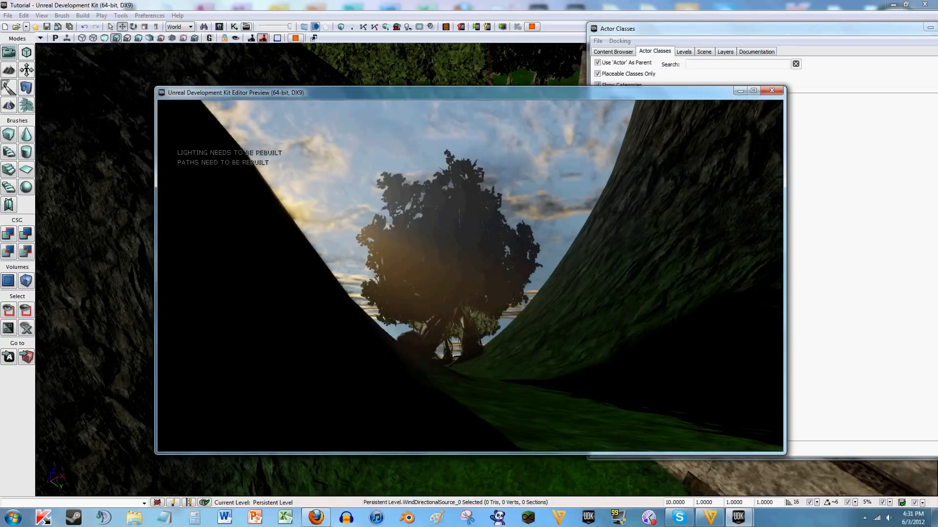
pyautogui.press('w')
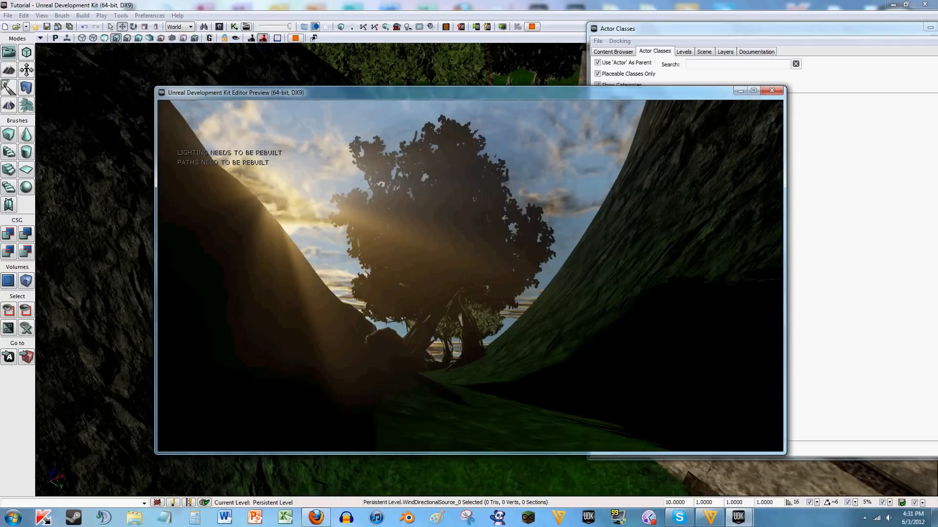
# Step: Walk past the large tree toward the smaller trees on the slope behind it and end the play test
pyautogui.press('d')
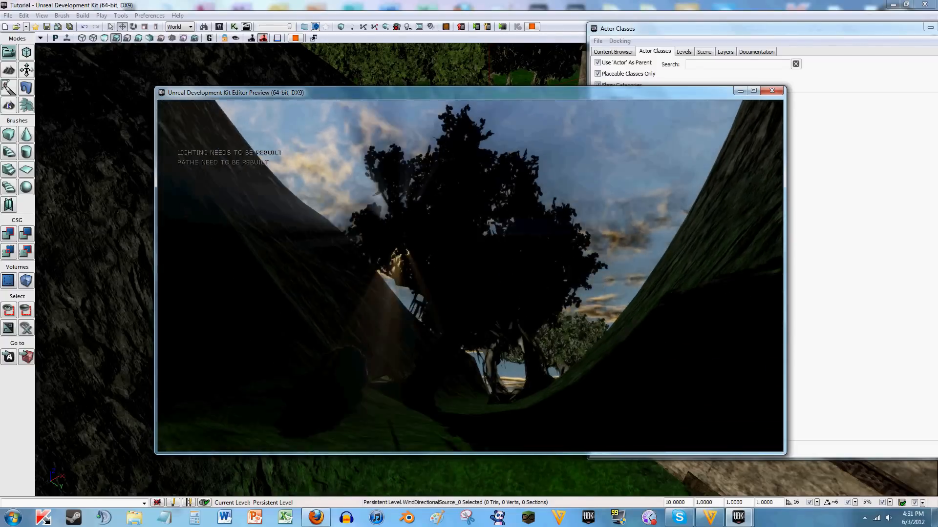
pyautogui.press('w')
pyautogui.press('w')
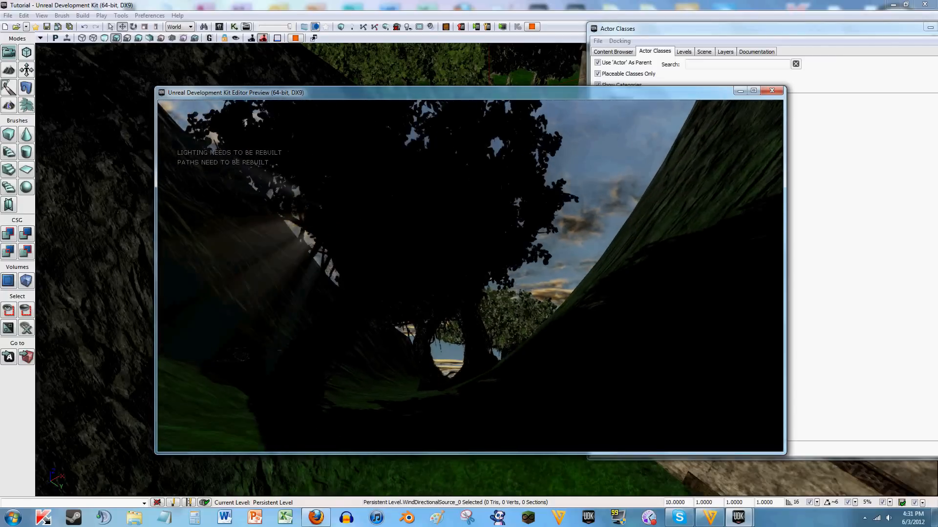
pyautogui.press('w')
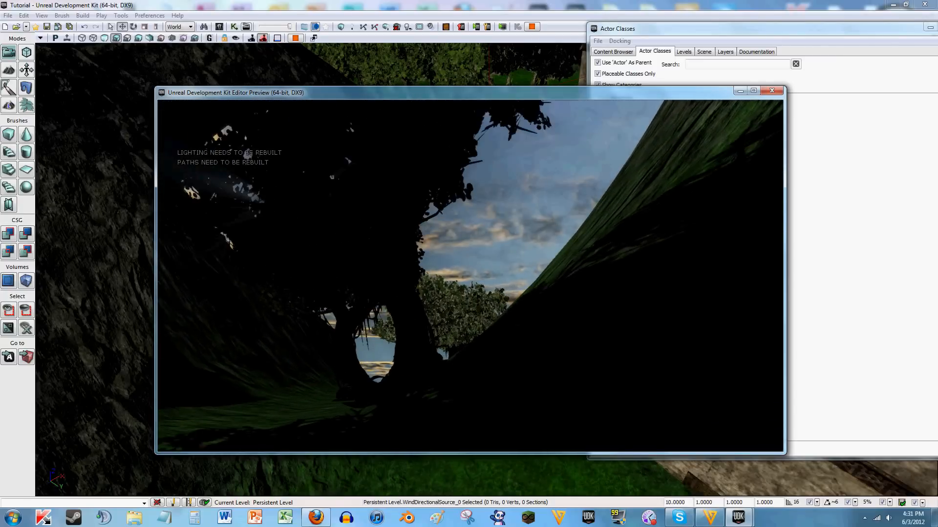
pyautogui.press('w')
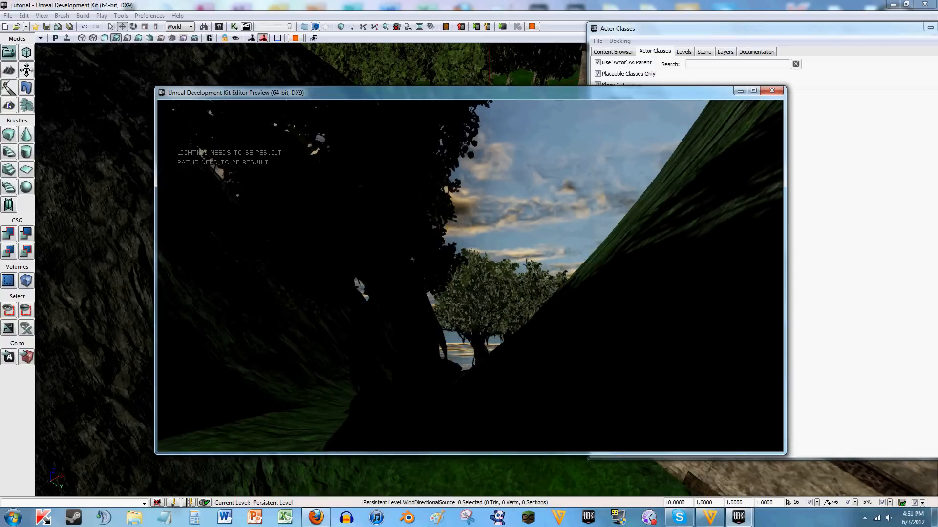
pyautogui.press('w')
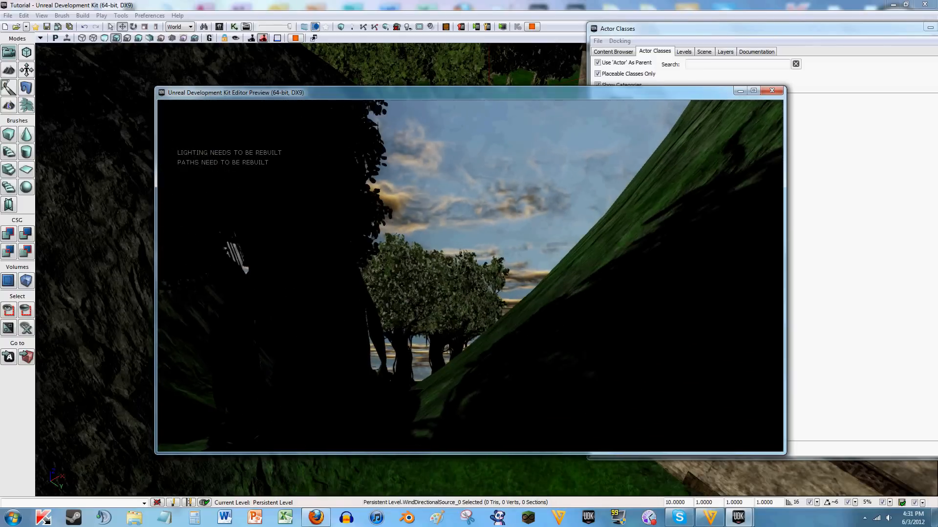
pyautogui.press('Escape')
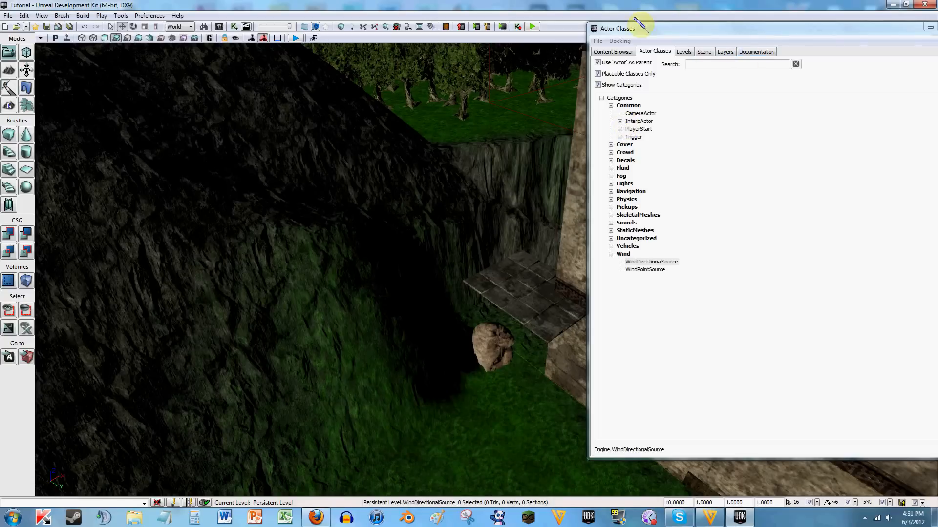
# Step: Frame the valley and mountains behind the tiled platform in the viewport and move the Actor Classes window off the valley
pyautogui.moveTo(748, 40); pyautogui.dragTo(628, 38)
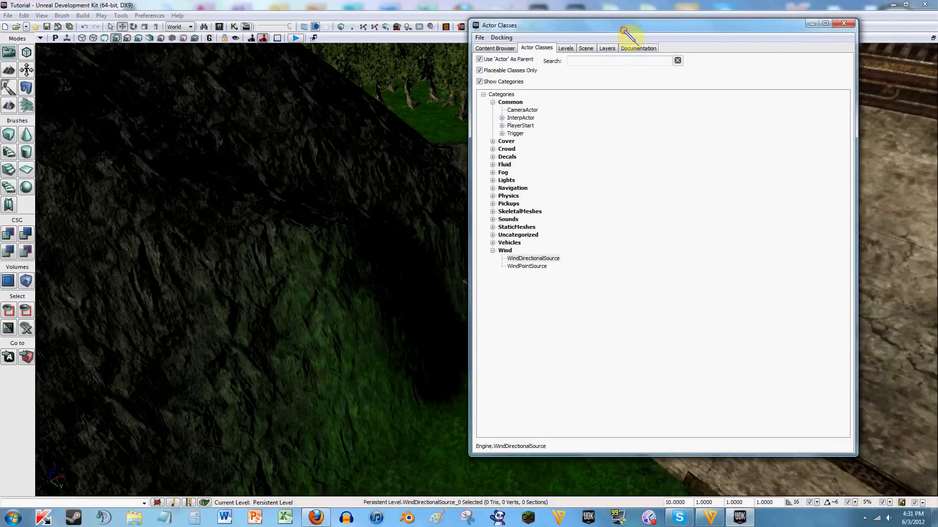
pyautogui.moveTo(418, 142); pyautogui.dragTo(39, 118, button='right')
pyautogui.press('w')
pyautogui.press('s')
pyautogui.press('s')
pyautogui.press('s')
pyautogui.moveTo(421, 107); pyautogui.dragTo(423, 111)
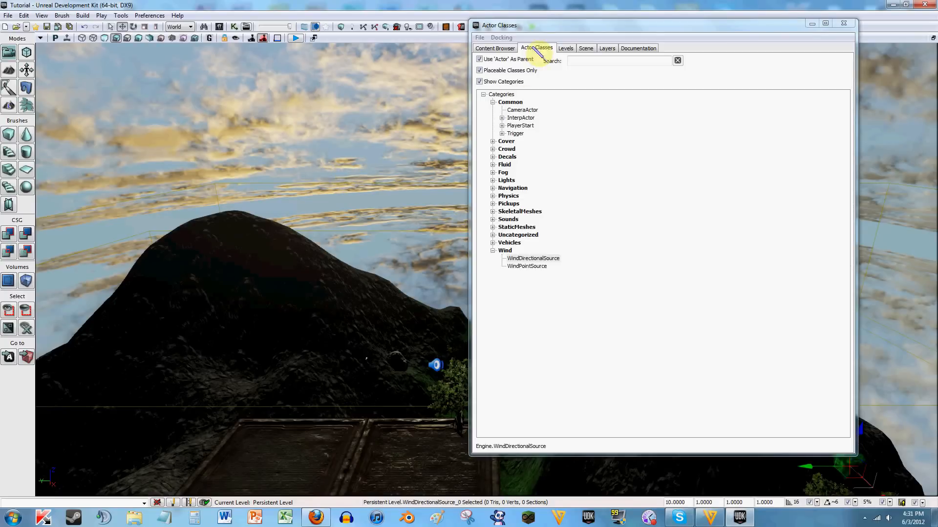
pyautogui.moveTo(548, 26); pyautogui.dragTo(719, 33)
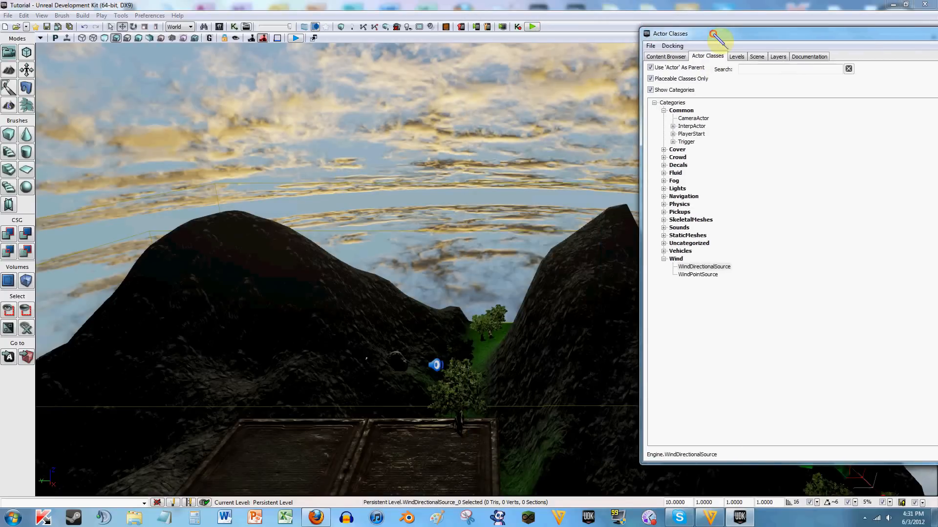
pyautogui.click(663, 181)
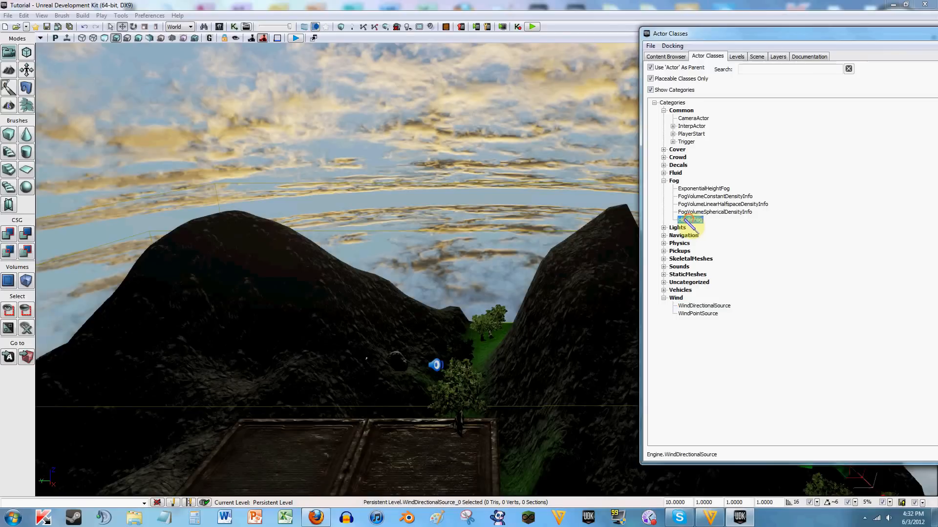
pyautogui.moveTo(449, 287); pyautogui.dragTo(450, 288)
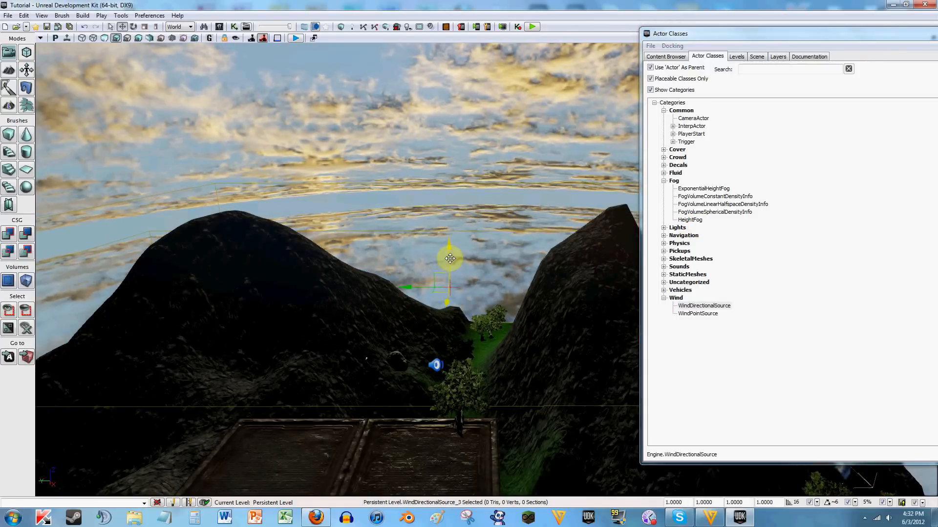
pyautogui.moveTo(451, 218); pyautogui.dragTo(446, 203)
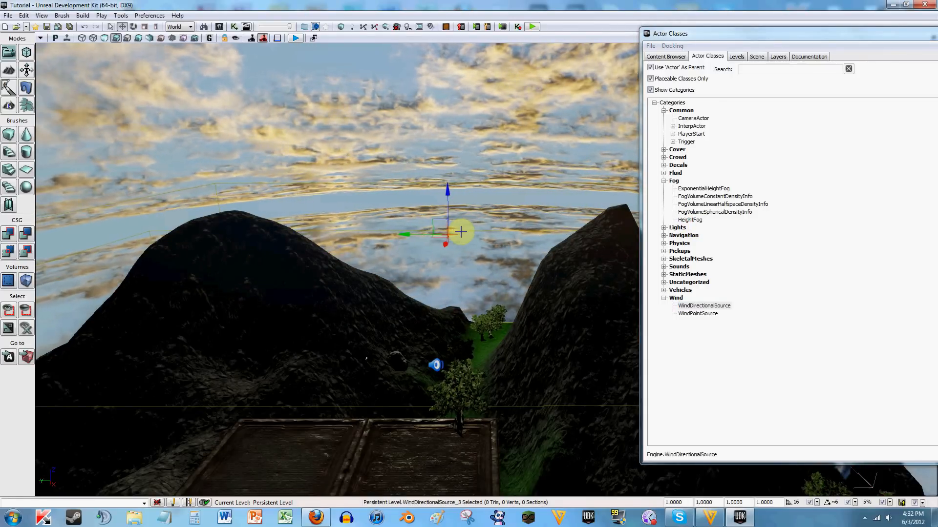
pyautogui.press('F4')
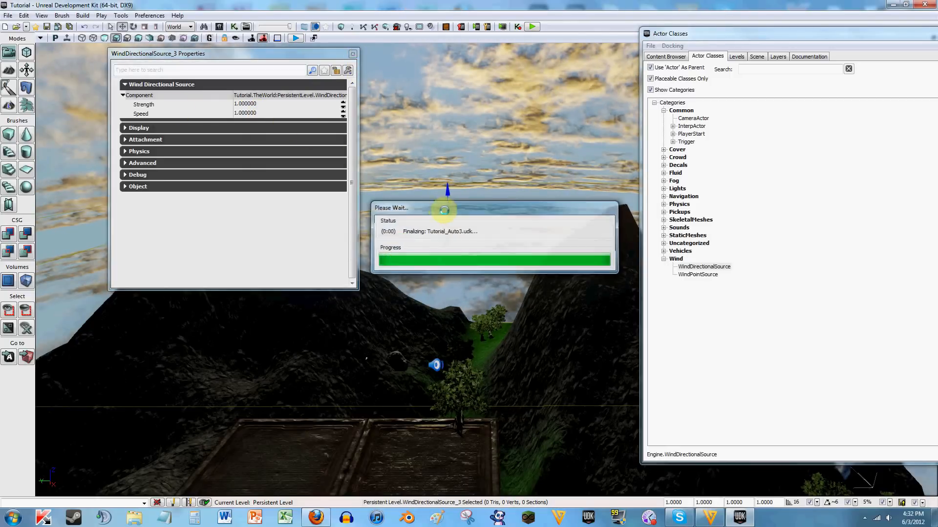
pyautogui.click(353, 53)
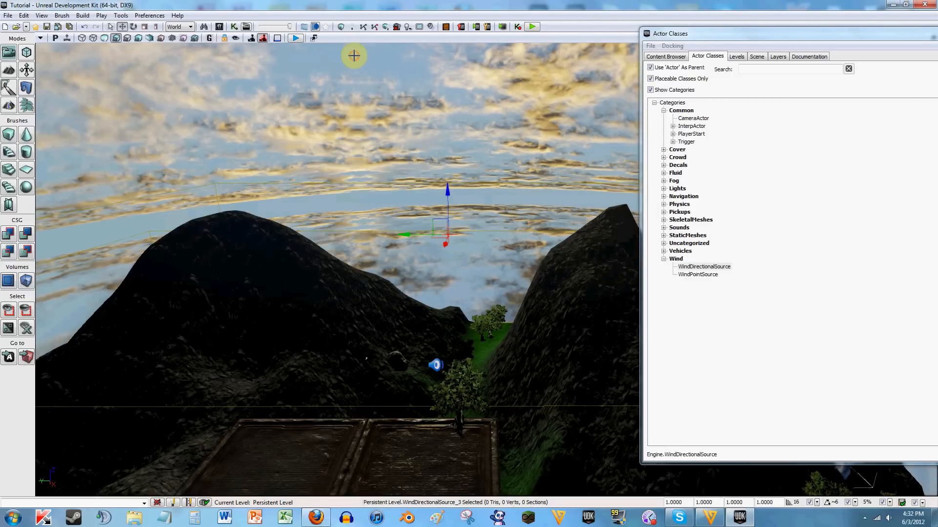
pyautogui.press('Delete')
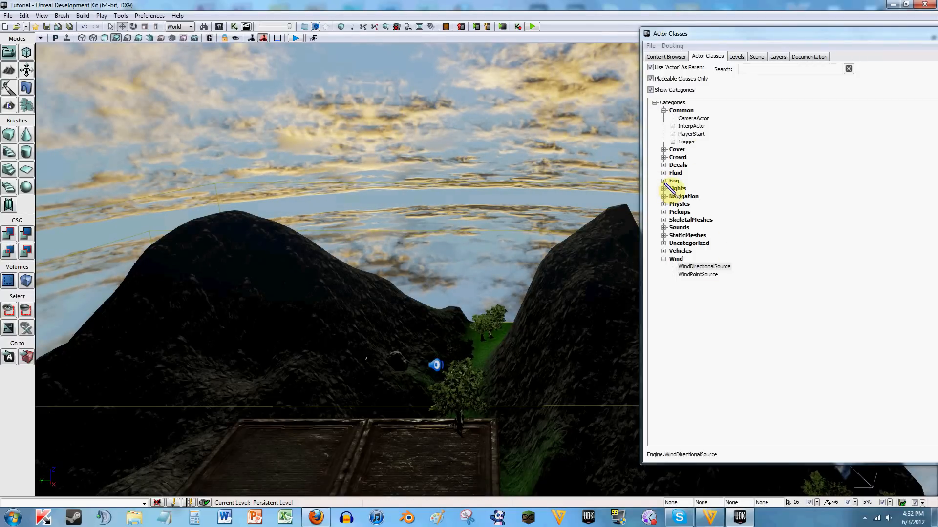
# Step: Add a HeightFog actor from the Fog class category to the level above the valley between the mountains
pyautogui.click(663, 259)
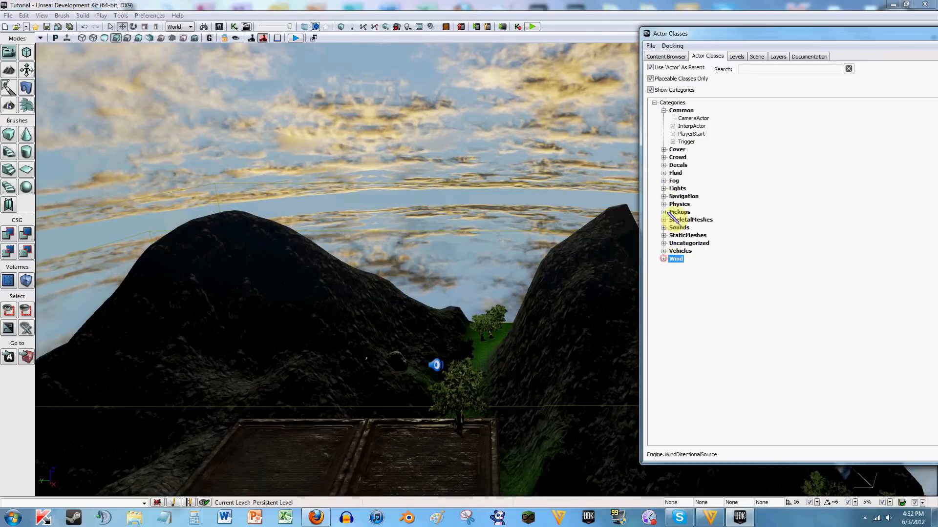
pyautogui.click(663, 181)
pyautogui.click(690, 220)
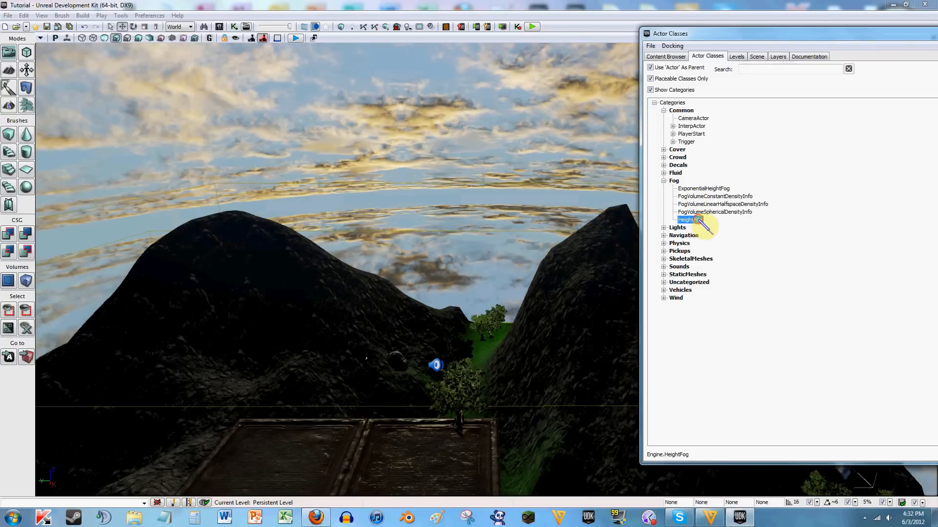
pyautogui.moveTo(699, 224); pyautogui.dragTo(507, 240)
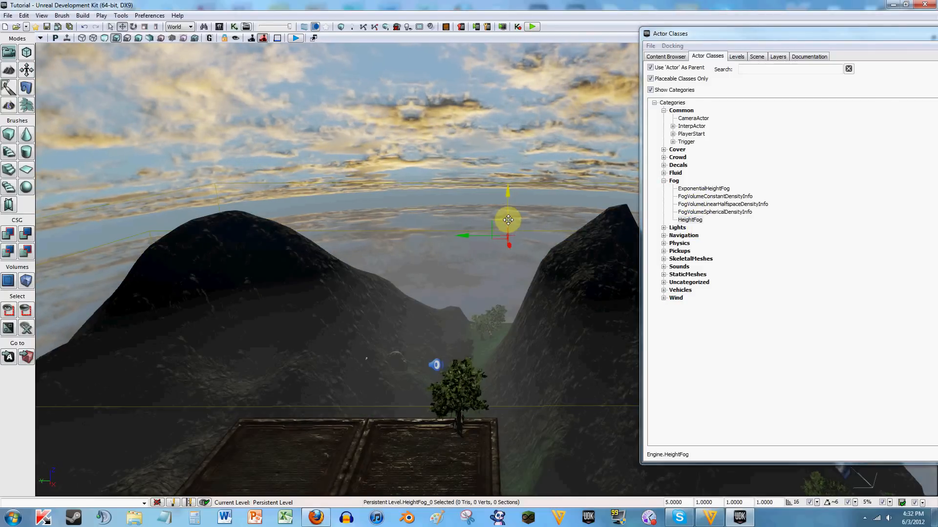
# Step: Examine the height fog over the platform, trees and mountains from close up and from far outside the terrain
pyautogui.moveTo(439, 277); pyautogui.dragTo(540, 283, button='right')
pyautogui.moveTo(524, 235); pyautogui.dragTo(431, 229, button='right')
pyautogui.press('s')
pyautogui.press('d')
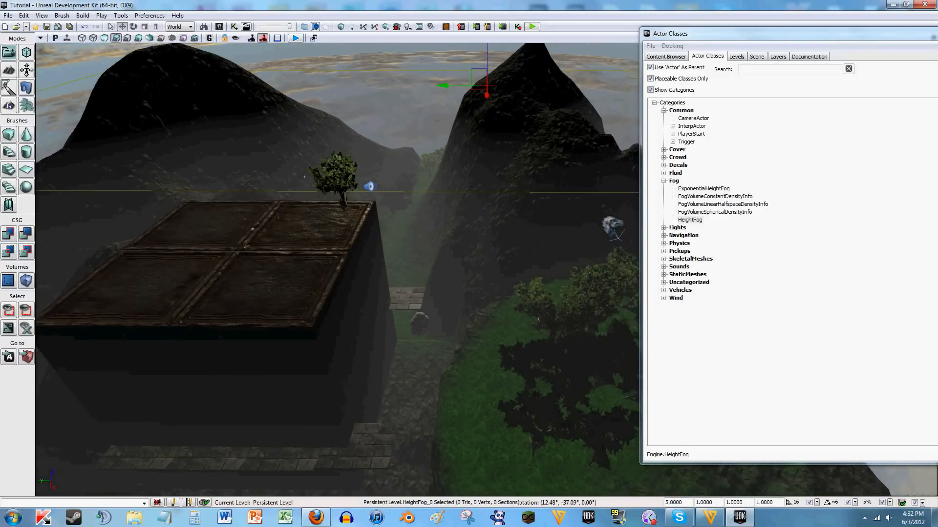
pyautogui.press('s')
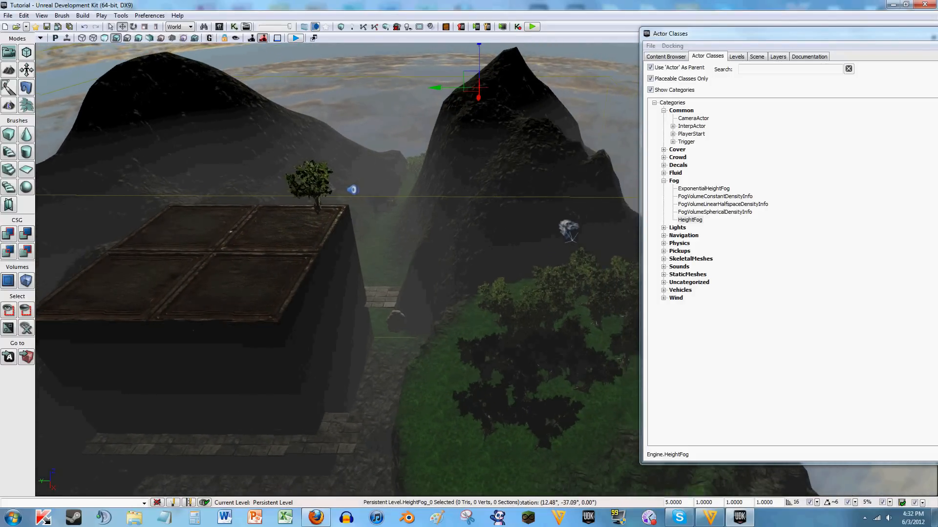
pyautogui.moveTo(430, 228); pyautogui.dragTo(411, 222, button='right')
pyautogui.press('s')
pyautogui.press('d')
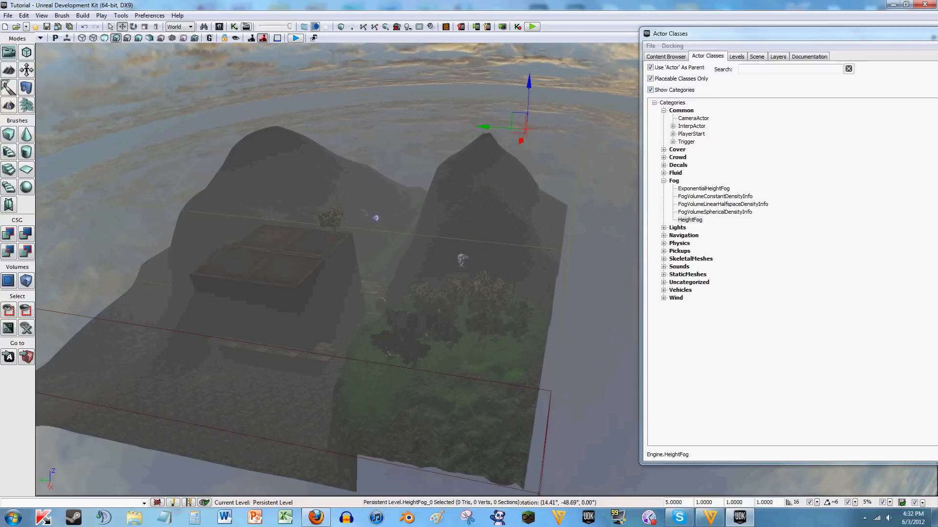
pyautogui.press('s')
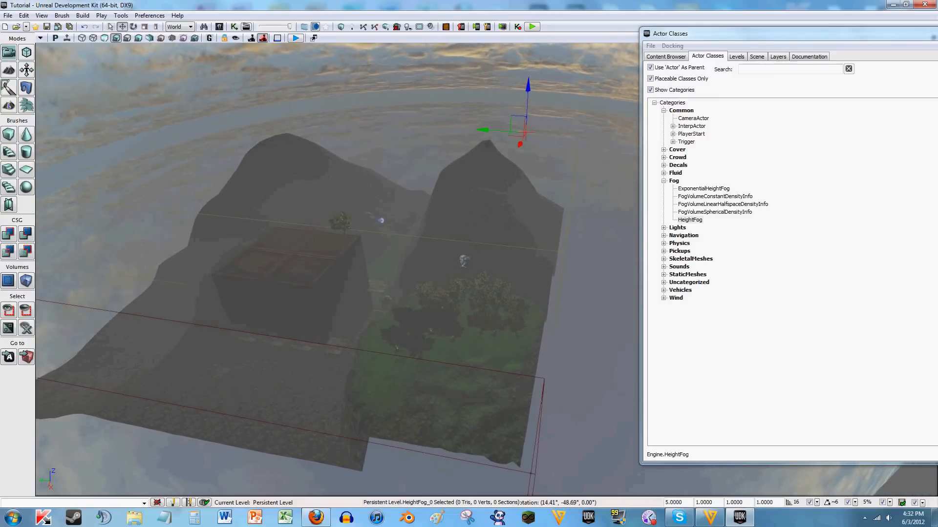
pyautogui.moveTo(337, 268); pyautogui.dragTo(287, 268, button='right')
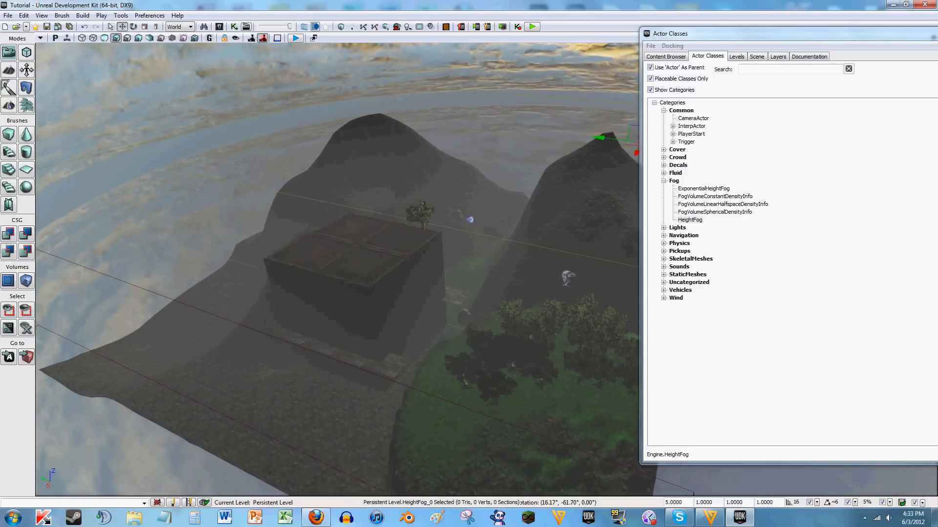
pyautogui.moveTo(289, 267); pyautogui.dragTo(332, 249, button='right')
pyautogui.press('w')
pyautogui.press('a')
pyautogui.press('w')
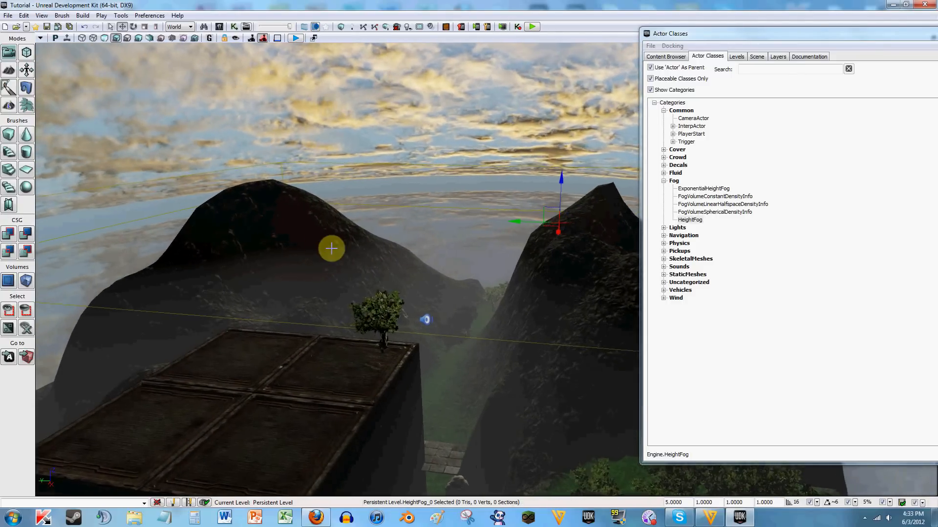
# Step: Examine the height fog around the tiled platform and the surrounding mountains, and open the HeightFog actor's properties
pyautogui.press('w')
pyautogui.press('a')
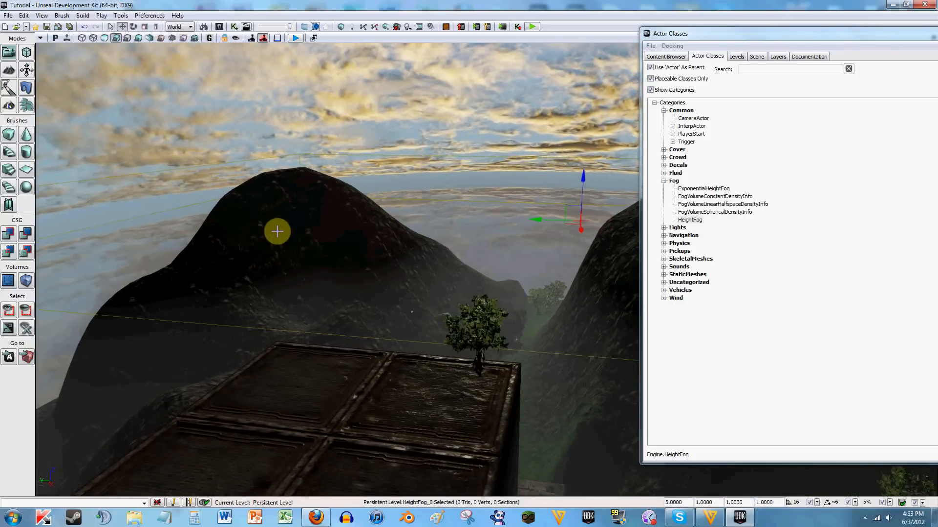
pyautogui.press('w')
pyautogui.press('a')
pyautogui.press('w')
pyautogui.press('a')
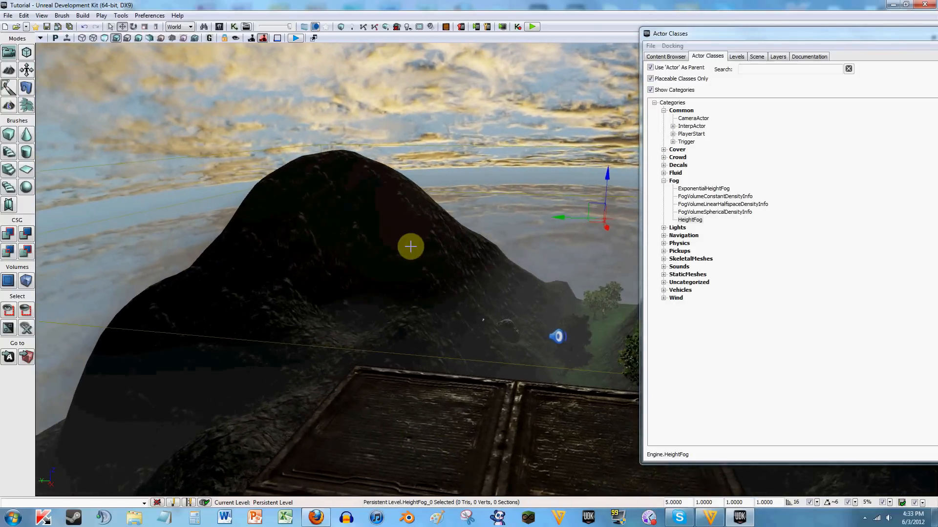
pyautogui.press('w')
pyautogui.press('a')
pyautogui.moveTo(410, 247); pyautogui.dragTo(500, 196, button='right')
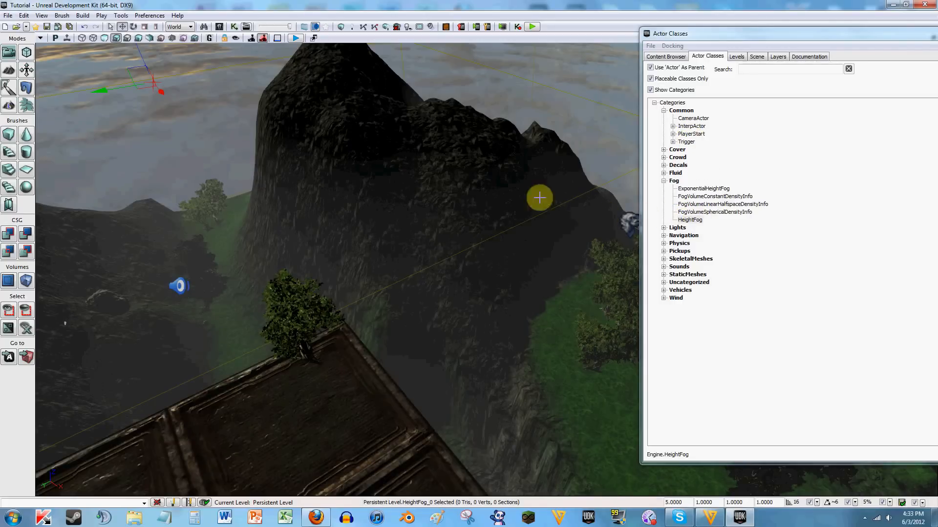
pyautogui.moveTo(363, 169); pyautogui.dragTo(364, 169, button='right')
pyautogui.press('F4')
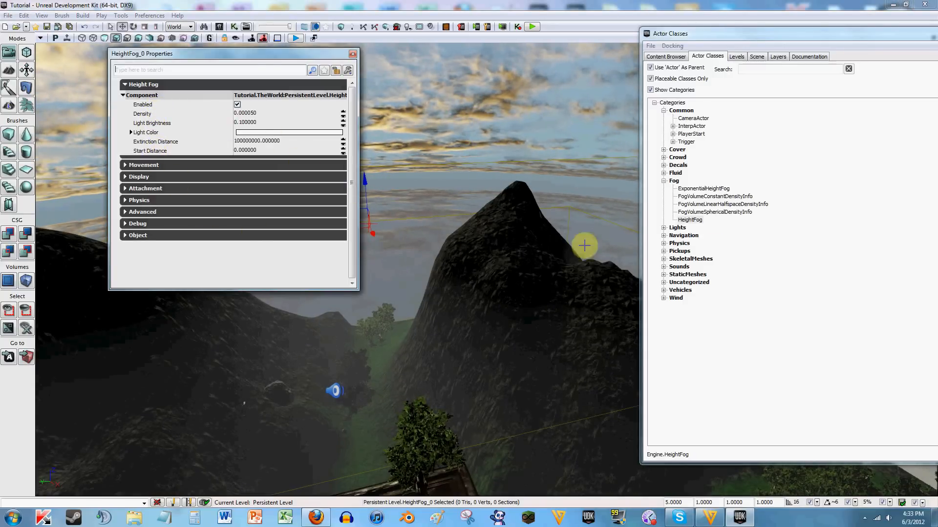
# Step: Add an ExponentialHeightFog actor from the Fog class category to the level above the valley beside the pointed mountain
pyautogui.click(717, 188)
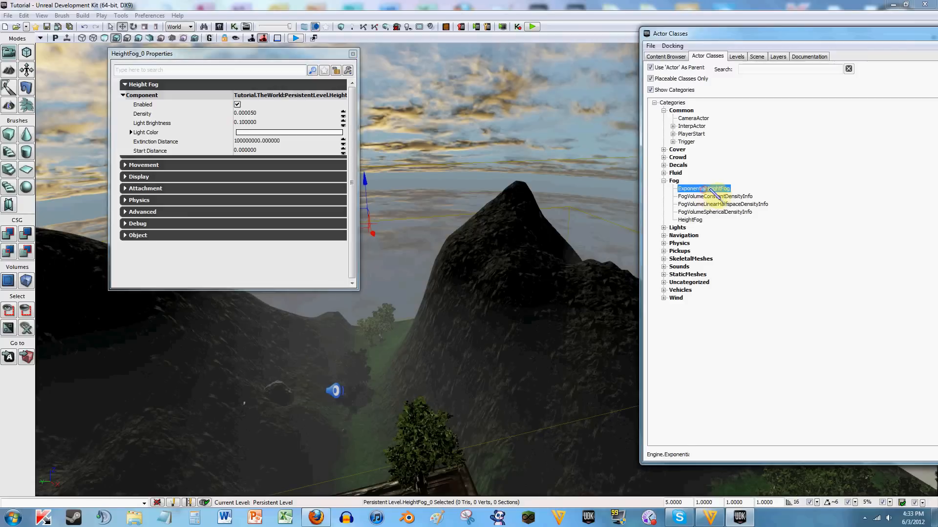
pyautogui.moveTo(716, 188); pyautogui.dragTo(436, 213)
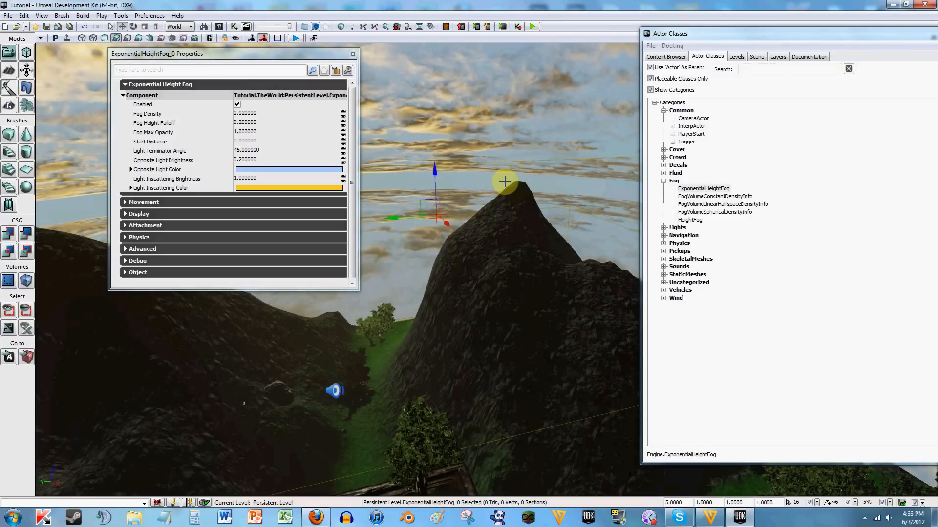
pyautogui.moveTo(502, 179)
pyautogui.mouseDown(button='right')
pyautogui.moveTo(585, 174)
pyautogui.moveTo(488, 177)
pyautogui.moveTo(488, 134)
pyautogui.moveTo(520, 165)
pyautogui.moveTo(640, 179)
pyautogui.moveTo(542, 174)
pyautogui.moveTo(481, 151)
pyautogui.moveTo(508, 157)
pyautogui.moveTo(454, 166)
pyautogui.moveTo(454, 133)
pyautogui.moveTo(508, 197)
pyautogui.mouseUp(button='right')
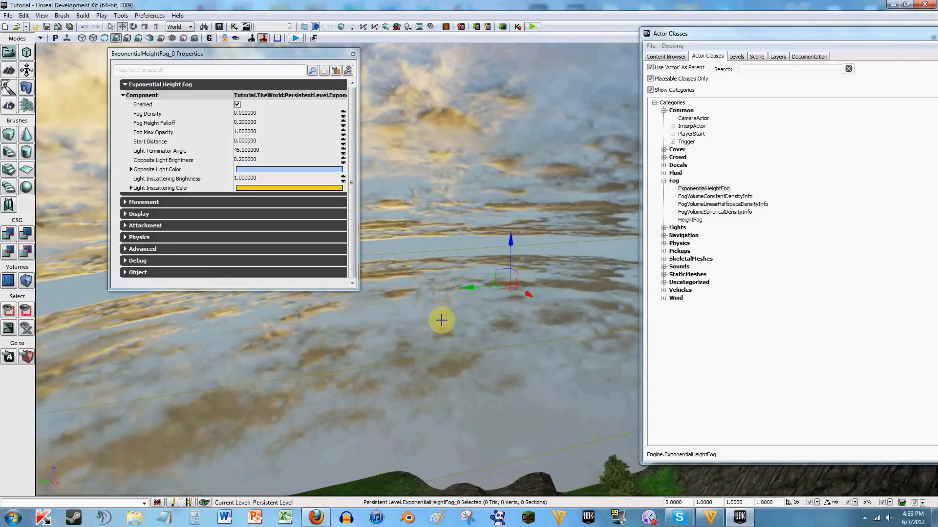
pyautogui.moveTo(440, 320); pyautogui.dragTo(420, 345, button='right')
# Step: Find HeightFog_0 in the level's scene actor list and delete it from the level
pyautogui.click(756, 56)
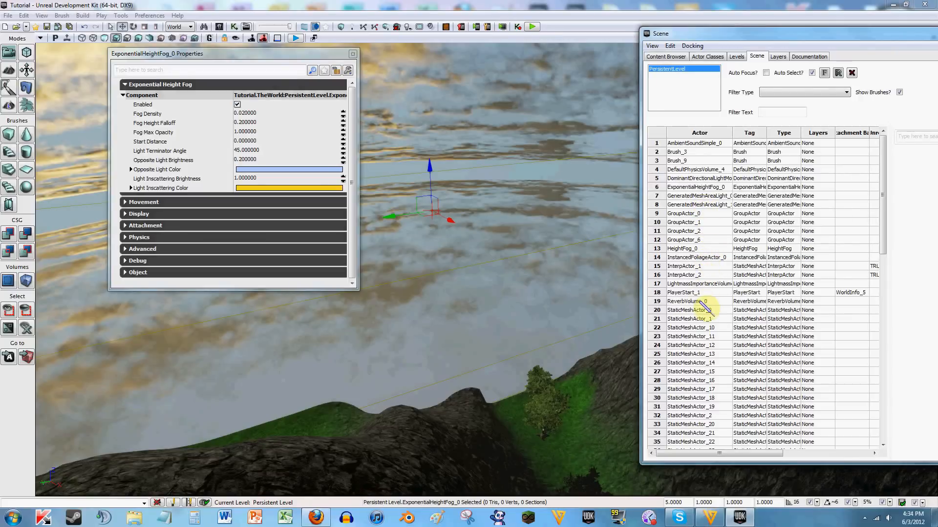
pyautogui.doubleClick(682, 249)
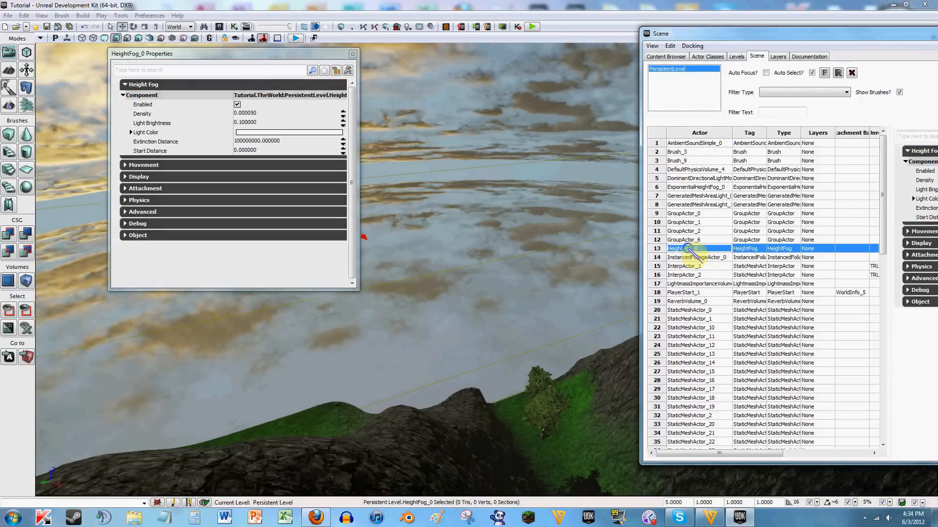
pyautogui.doubleClick(689, 249)
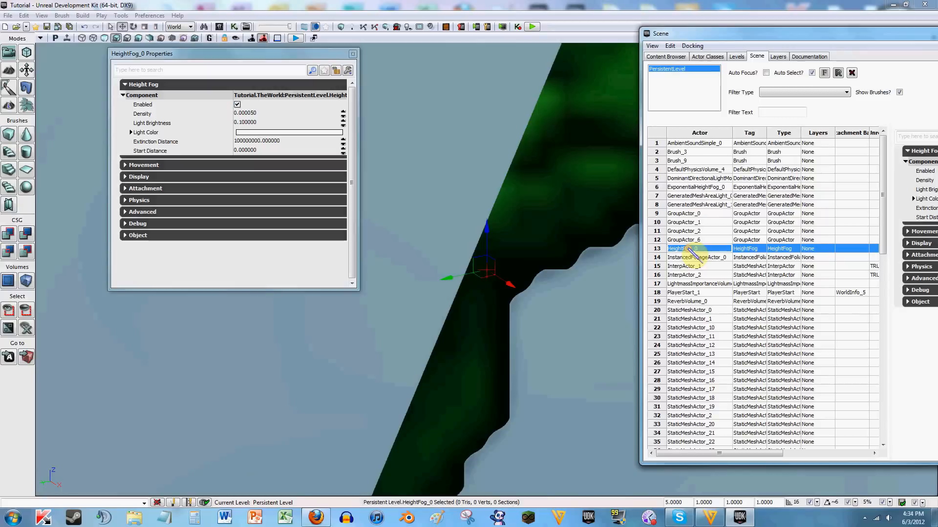
pyautogui.press('s')
pyautogui.moveTo(534, 259)
pyautogui.mouseDown(button='right')
pyautogui.moveTo(539, 249)
pyautogui.moveTo(674, 235)
pyautogui.moveTo(761, 247)
pyautogui.moveTo(669, 242)
pyautogui.moveTo(535, 258)
pyautogui.mouseUp(button='right')
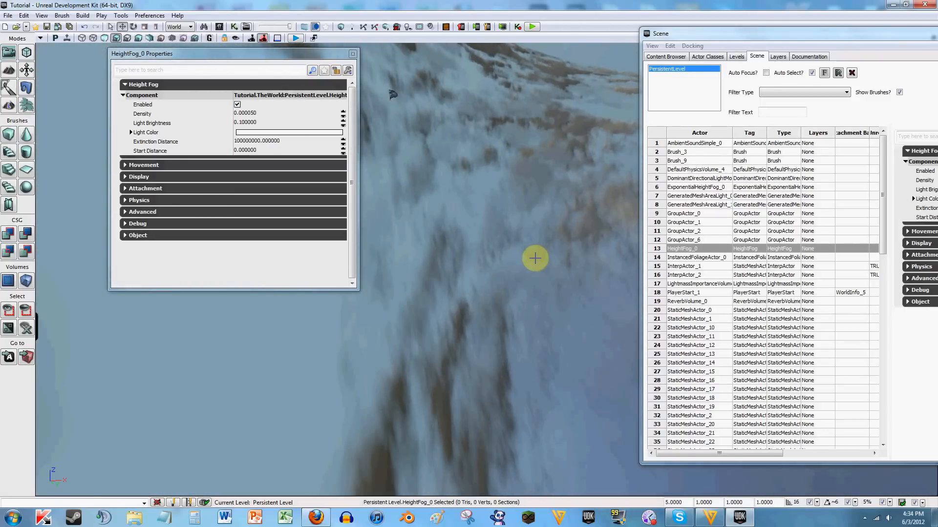
pyautogui.press('Delete')
# Step: Select the exponential height fog actor and shift it horizontally, with the terrain brought back into view
pyautogui.click(399, 95)
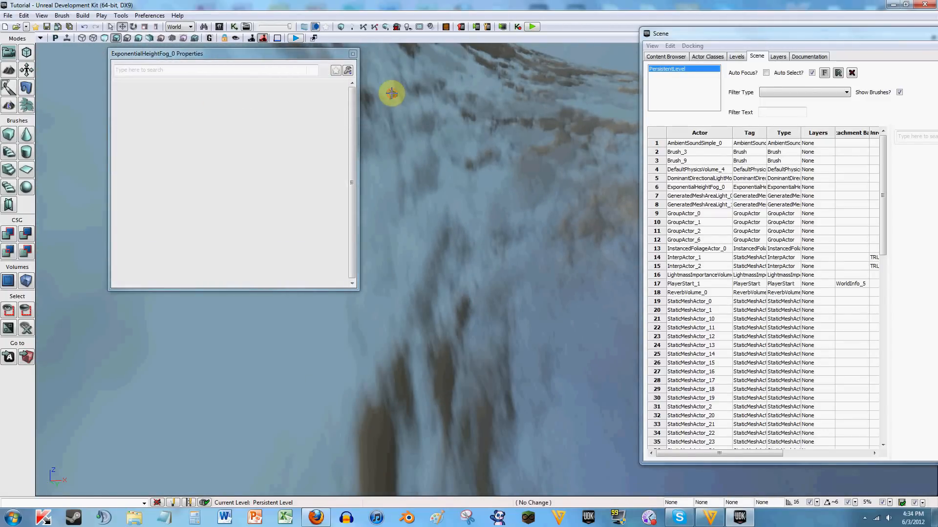
pyautogui.moveTo(402, 99); pyautogui.dragTo(633, 97)
pyautogui.moveTo(554, 156); pyautogui.dragTo(649, 81, button='right')
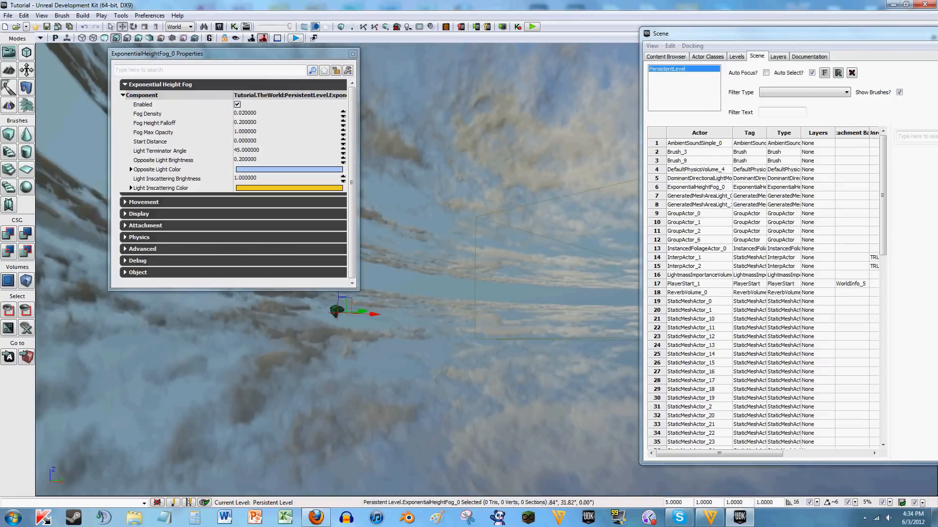
pyautogui.moveTo(374, 320); pyautogui.dragTo(901, 286)
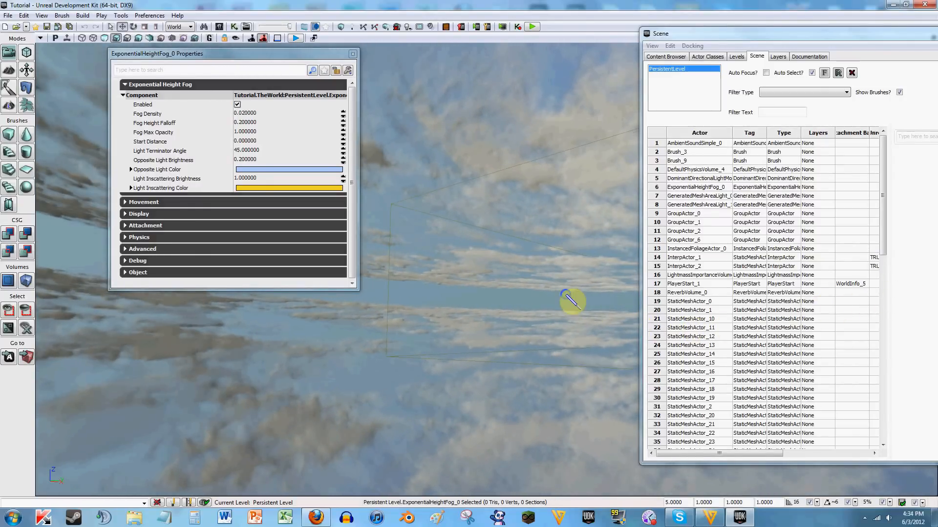
pyautogui.moveTo(565, 294); pyautogui.dragTo(452, 350, button='right')
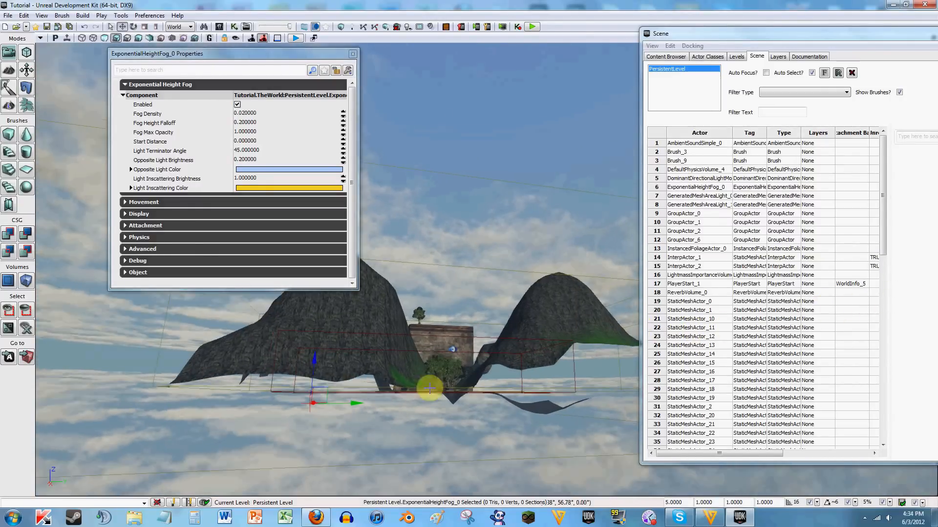
# Step: Raise the exponential height fog high above the terrain and lower it partway, viewing the mountains and platform through it
pyautogui.moveTo(313, 365); pyautogui.dragTo(449, 197)
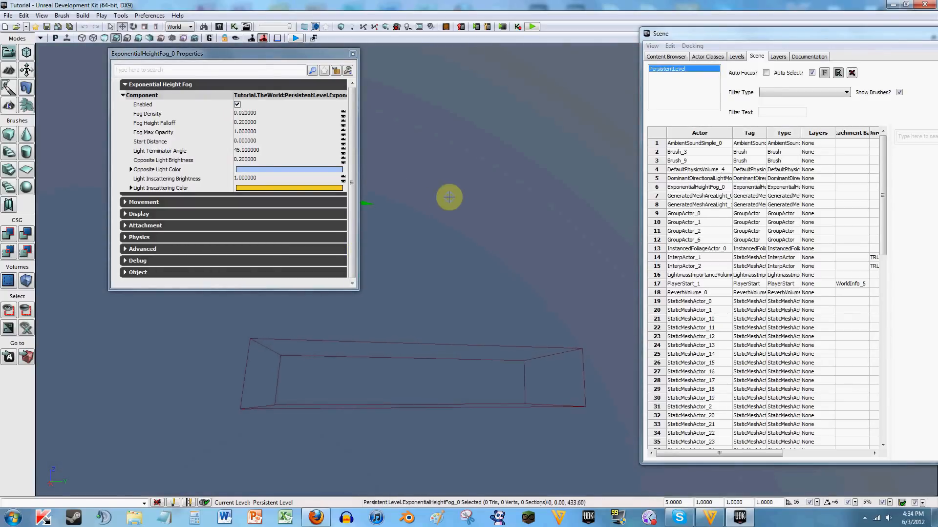
pyautogui.moveTo(449, 197); pyautogui.dragTo(444, 152, button='right')
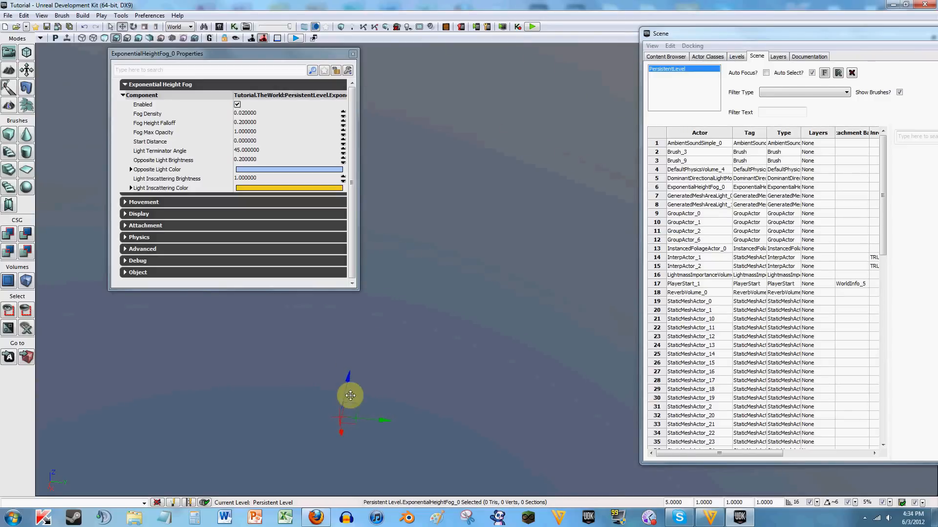
pyautogui.moveTo(345, 386); pyautogui.dragTo(334, 478)
pyautogui.moveTo(399, 379)
pyautogui.mouseDown(button='right')
pyautogui.moveTo(393, 446)
pyautogui.moveTo(420, 397)
pyautogui.moveTo(410, 386)
pyautogui.mouseUp(button='right')
pyautogui.press('w')
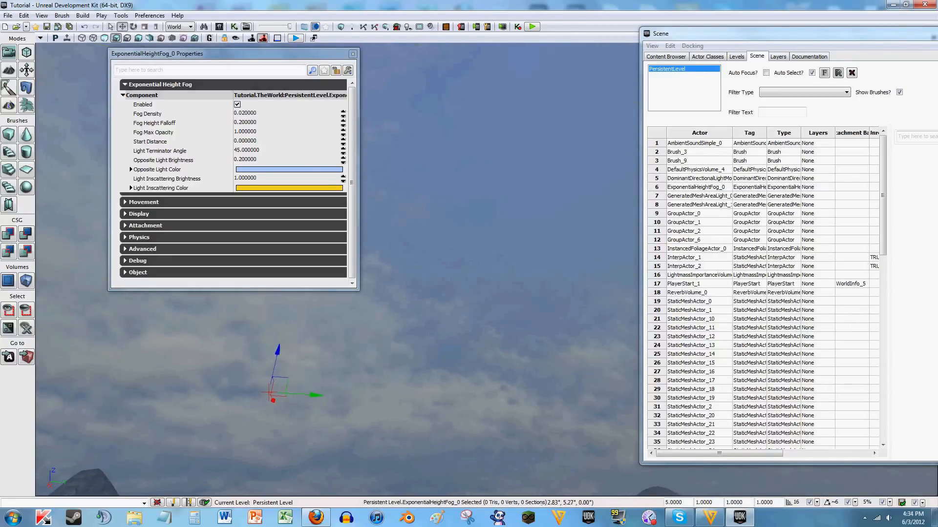
pyautogui.press('w')
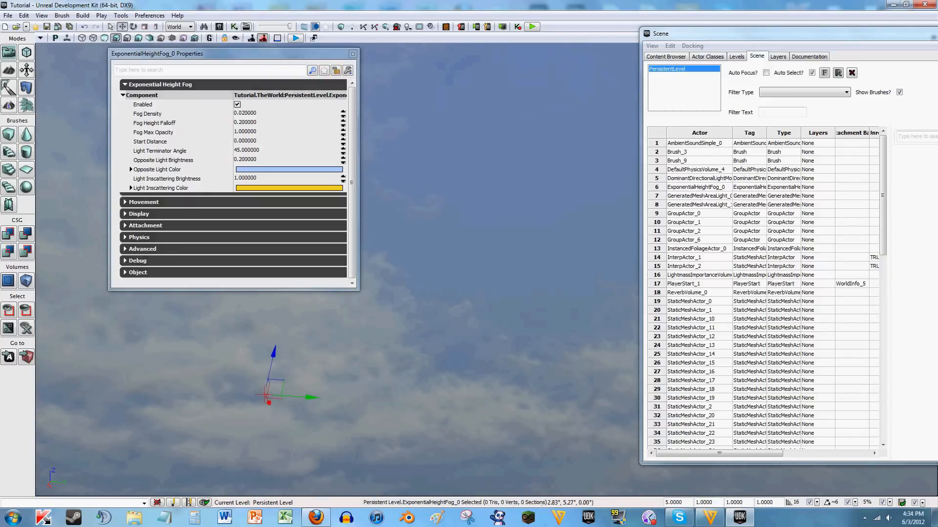
pyautogui.moveTo(410, 385)
pyautogui.mouseDown(button='right')
pyautogui.moveTo(406, 405)
pyautogui.moveTo(407, 397)
pyautogui.mouseUp(button='right')
pyautogui.press('w')
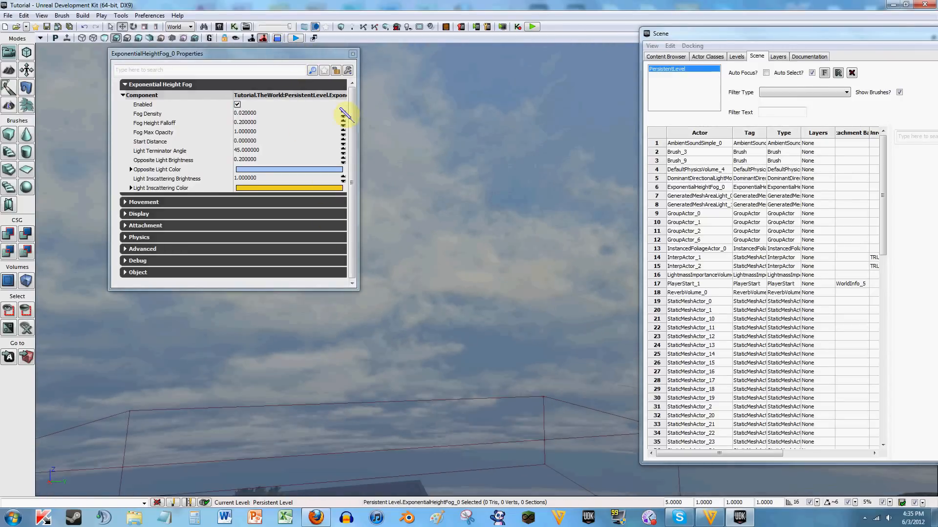
pyautogui.moveTo(420, 195); pyautogui.dragTo(401, 332, button='right')
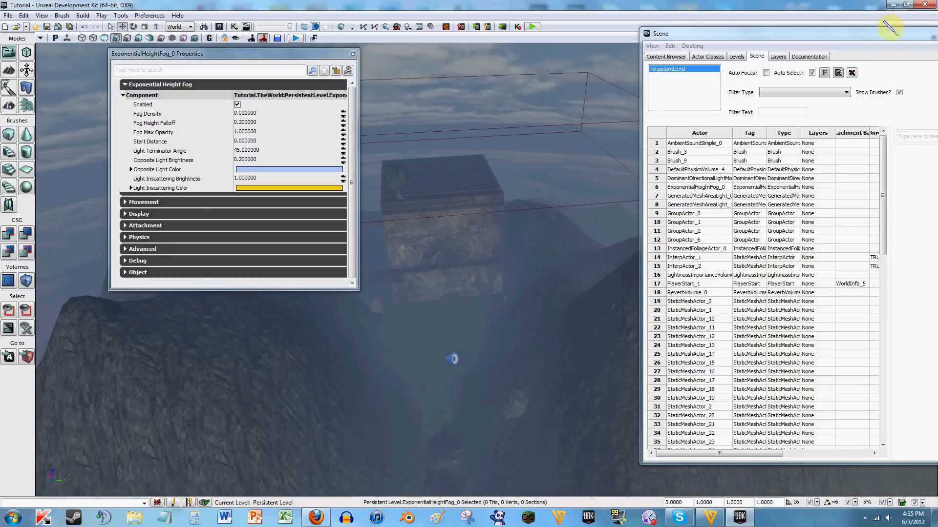
# Step: Put away the Scene window and move the fog's properties window off the platform and valley
pyautogui.moveTo(864, 36); pyautogui.dragTo(809, 37)
pyautogui.click(809, 37)
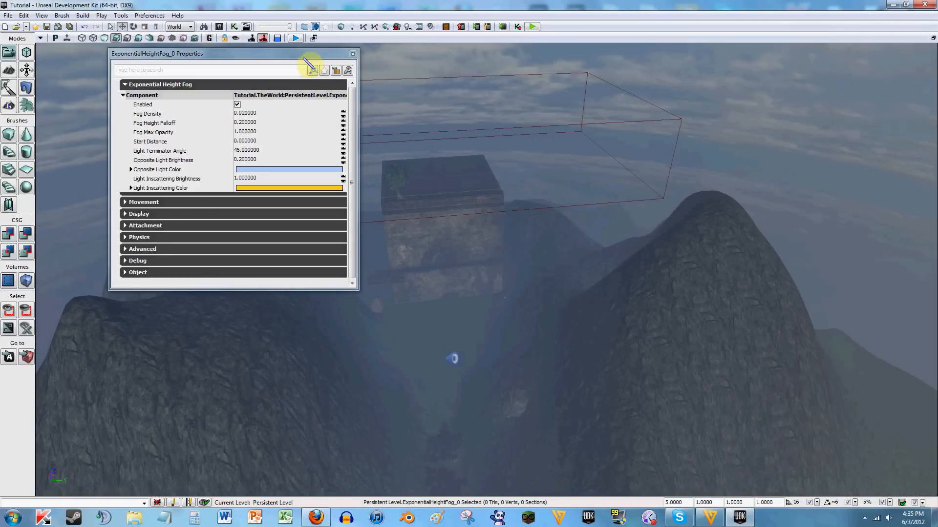
pyautogui.moveTo(307, 54); pyautogui.dragTo(813, 58)
# Step: Lower the exponential height fog below the terrain and raise it again to just above the platform
pyautogui.moveTo(447, 228)
pyautogui.mouseDown(button='right')
pyautogui.moveTo(445, 149)
pyautogui.moveTo(528, 259)
pyautogui.moveTo(512, 274)
pyautogui.moveTo(446, 228)
pyautogui.mouseUp(button='right')
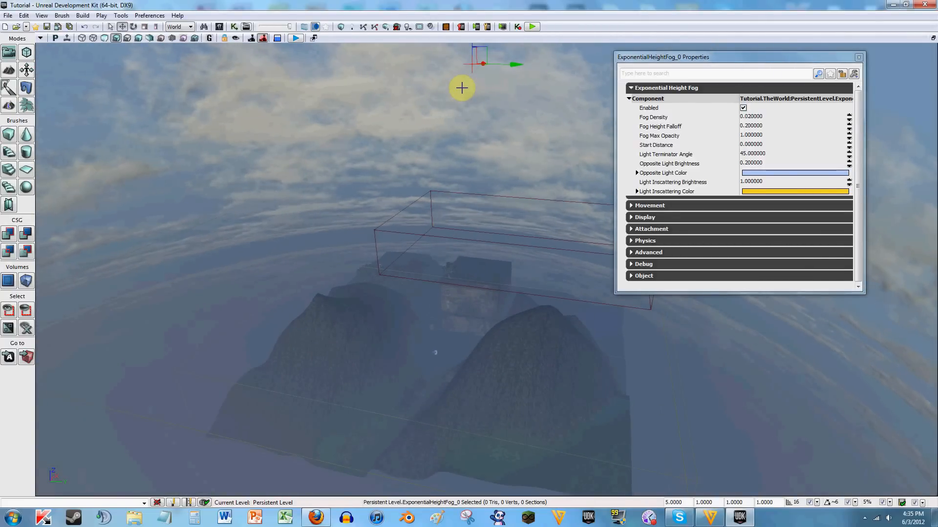
pyautogui.scroll(-2, 462, 88)
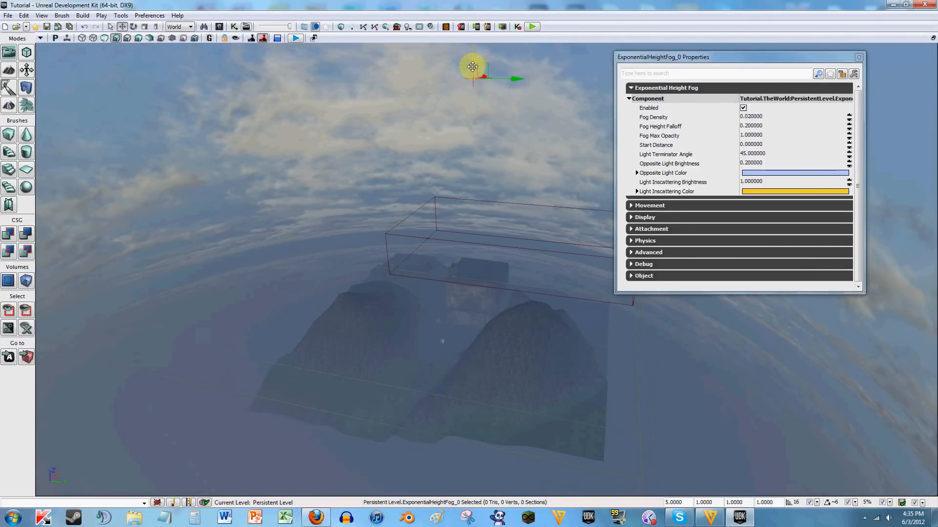
pyautogui.moveTo(472, 67); pyautogui.dragTo(479, 294)
pyautogui.moveTo(483, 381); pyautogui.dragTo(496, 433)
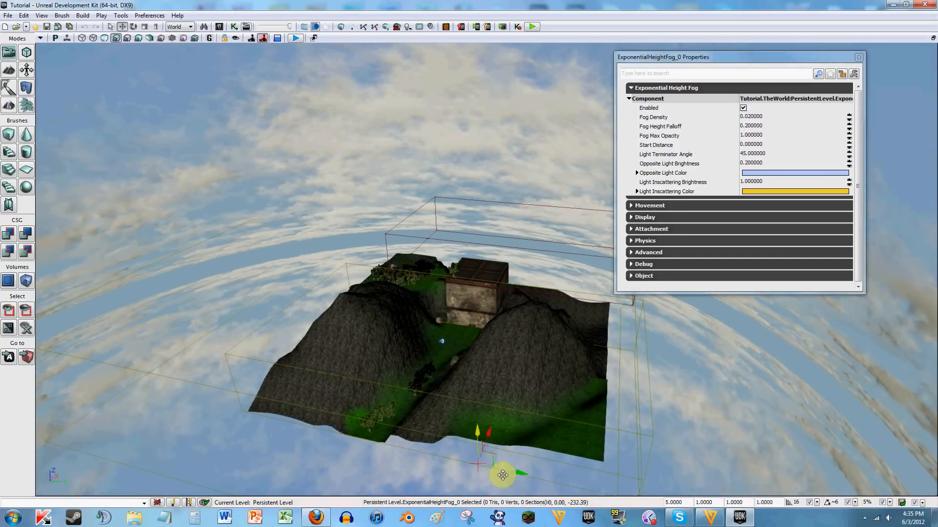
pyautogui.moveTo(512, 208); pyautogui.dragTo(511, 178)
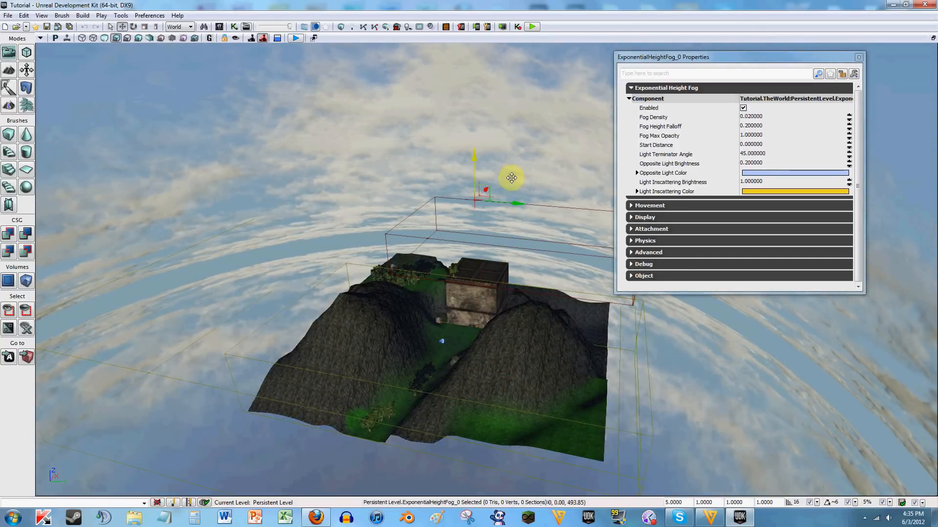
# Step: Examine the exponential fog's effect from outside the terrain, down in the valley and inside the stone-floored room
pyautogui.moveTo(486, 330)
pyautogui.mouseDown(button='right')
pyautogui.moveTo(474, 367)
pyautogui.moveTo(445, 365)
pyautogui.moveTo(530, 199)
pyautogui.moveTo(452, 217)
pyautogui.moveTo(490, 327)
pyautogui.mouseUp(button='right')
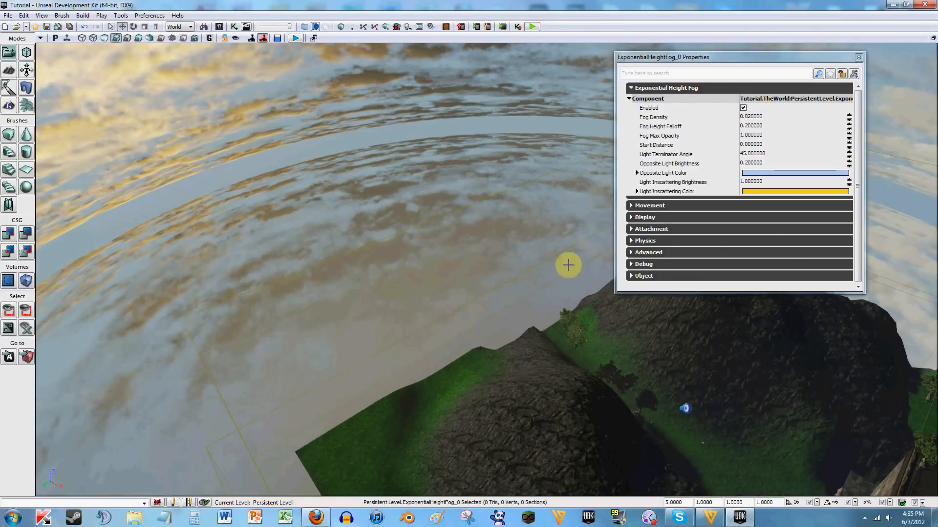
pyautogui.moveTo(374, 297); pyautogui.dragTo(454, 296, button='right')
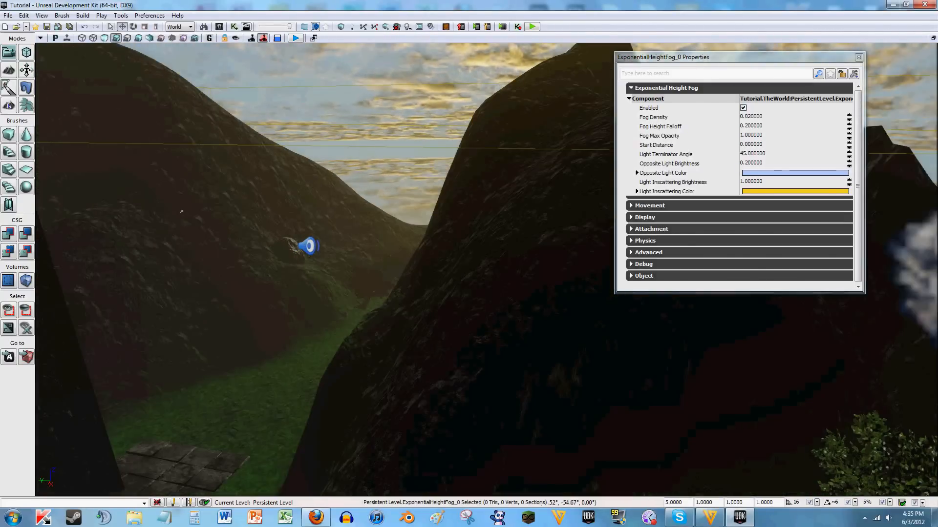
pyautogui.moveTo(381, 296); pyautogui.dragTo(313, 302, button='right')
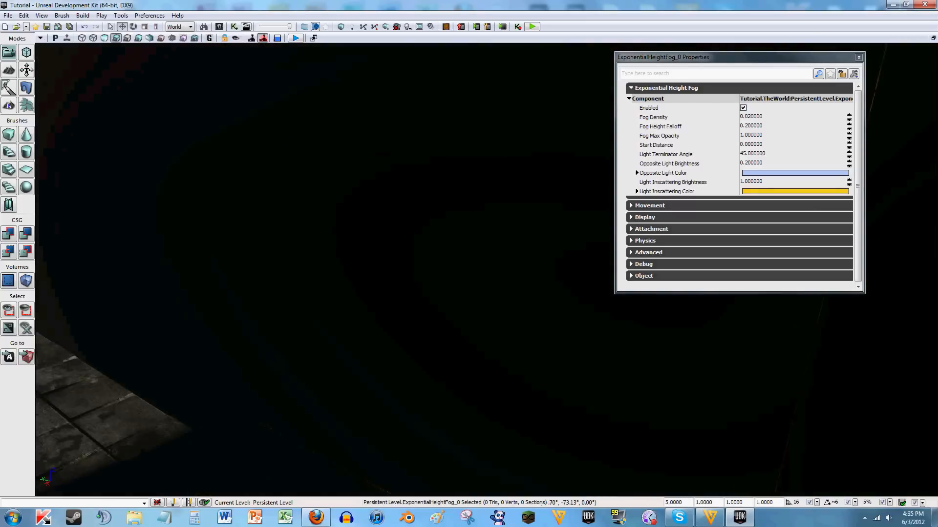
pyautogui.moveTo(390, 296); pyautogui.dragTo(247, 297, button='right')
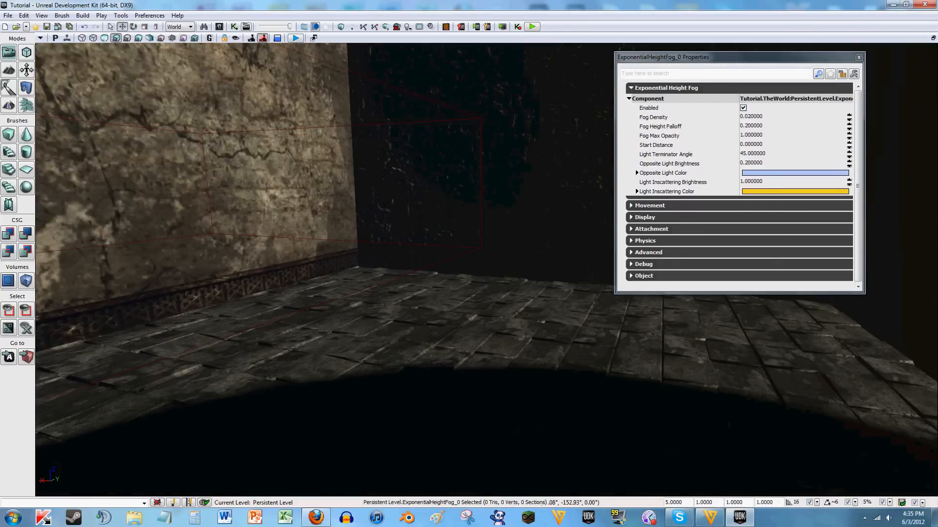
pyautogui.moveTo(342, 293); pyautogui.dragTo(551, 342, button='right')
pyautogui.moveTo(577, 254); pyautogui.dragTo(615, 269, button='right')
# Step: Set the exponential height fog's Fog Density to 2 and view the fog close to the mountain
pyautogui.click(745, 117)
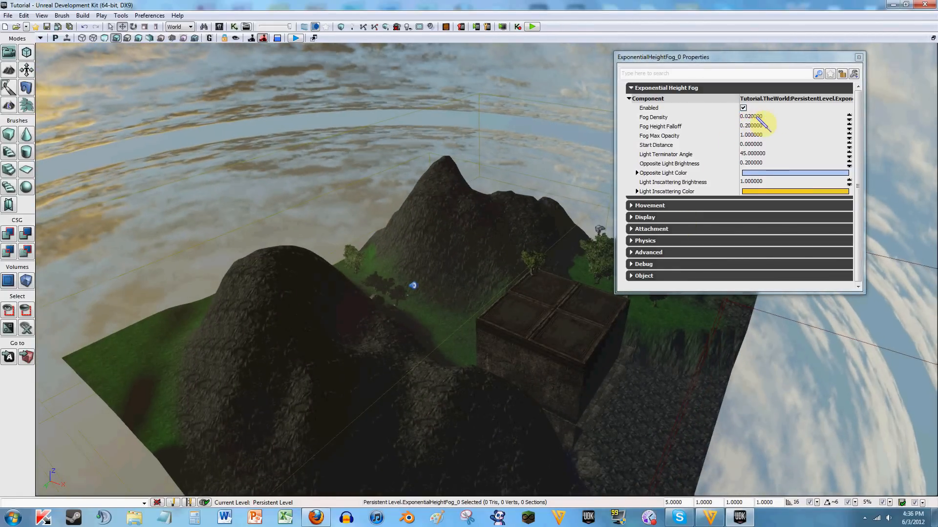
pyautogui.write('2')
pyautogui.press('Return')
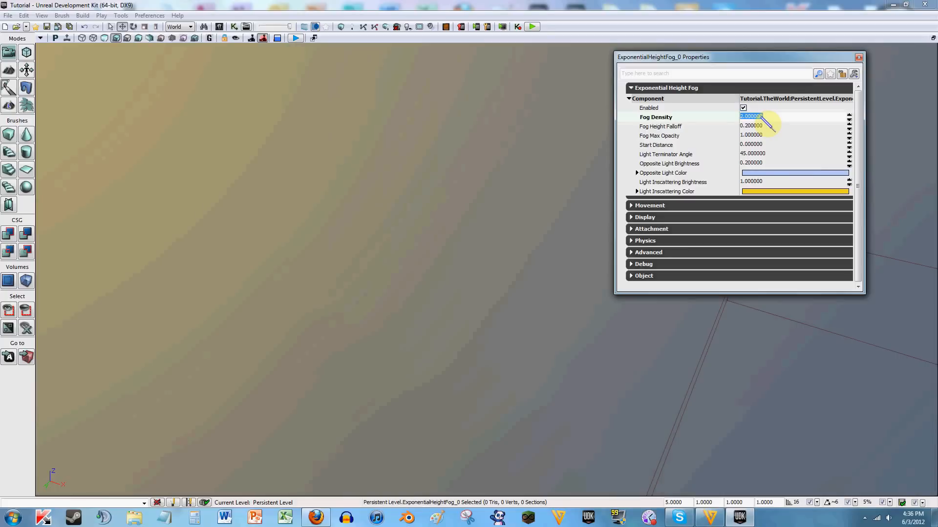
pyautogui.moveTo(443, 205); pyautogui.dragTo(322, 105, button='right')
pyautogui.moveTo(406, 209); pyautogui.dragTo(474, 215, button='right')
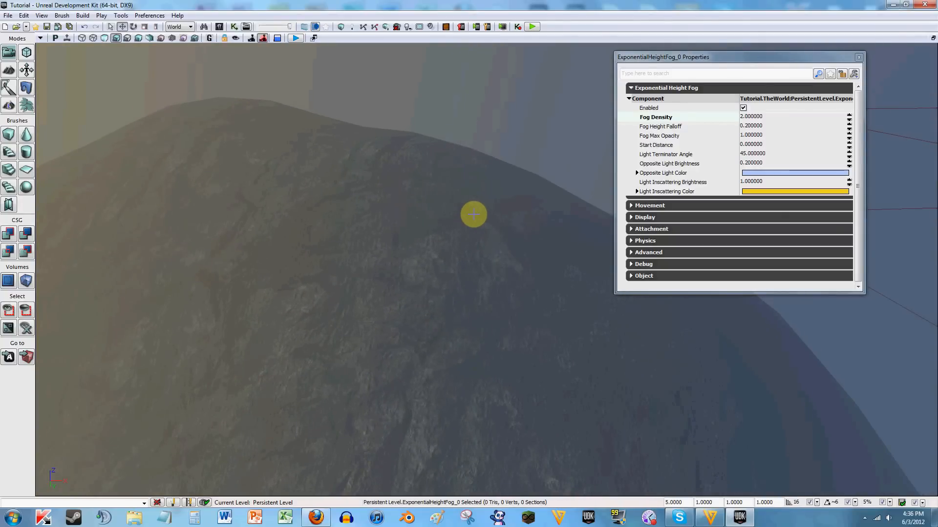
# Step: Try a Fog Density of 10 on the exponential height fog, and set the density to 1
pyautogui.click(742, 117)
pyautogui.write('10')
pyautogui.press('Return')
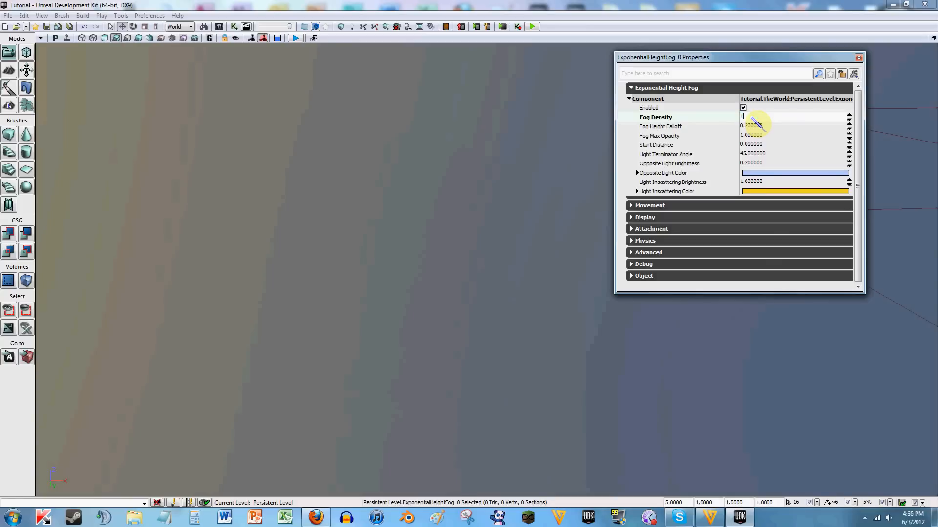
pyautogui.write('1')
pyautogui.press('Return')
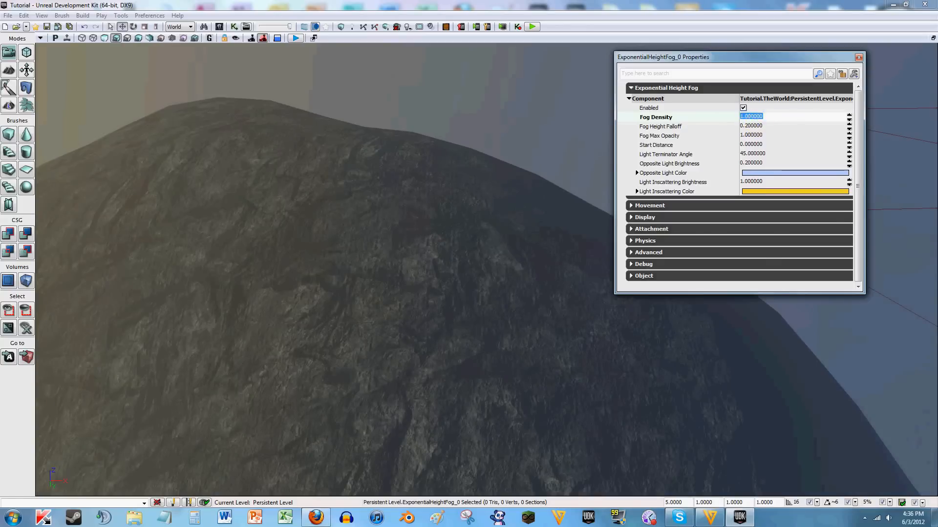
# Step: Try a Fog Density of 0.1 on the exponential height fog, and set the density to 0.02
pyautogui.write('0.1')
pyautogui.press('Return')
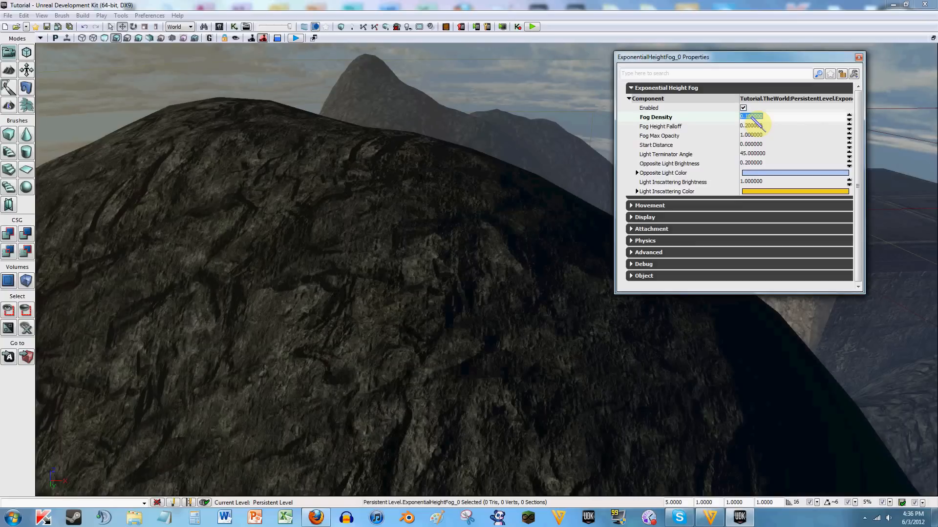
pyautogui.moveTo(551, 185); pyautogui.dragTo(501, 174, button='right')
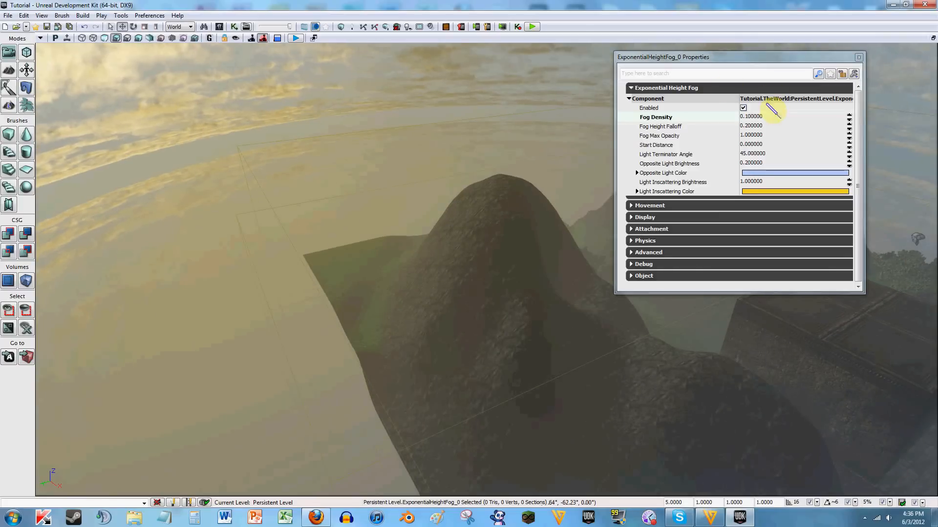
pyautogui.click(751, 117)
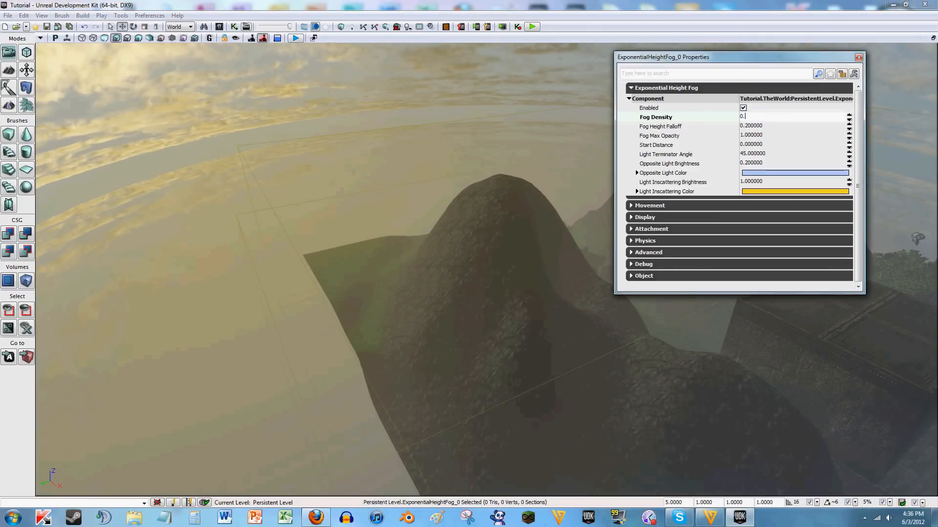
pyautogui.write('0.02')
pyautogui.press('Return')
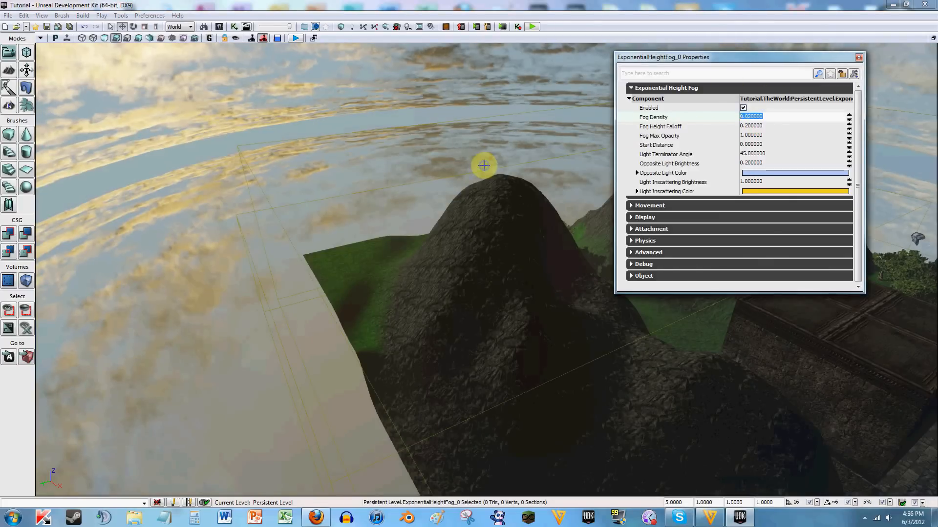
# Step: Examine the thinner fog below and beyond the terrain's edge and from above the mountains
pyautogui.moveTo(484, 165); pyautogui.dragTo(321, 199, button='right')
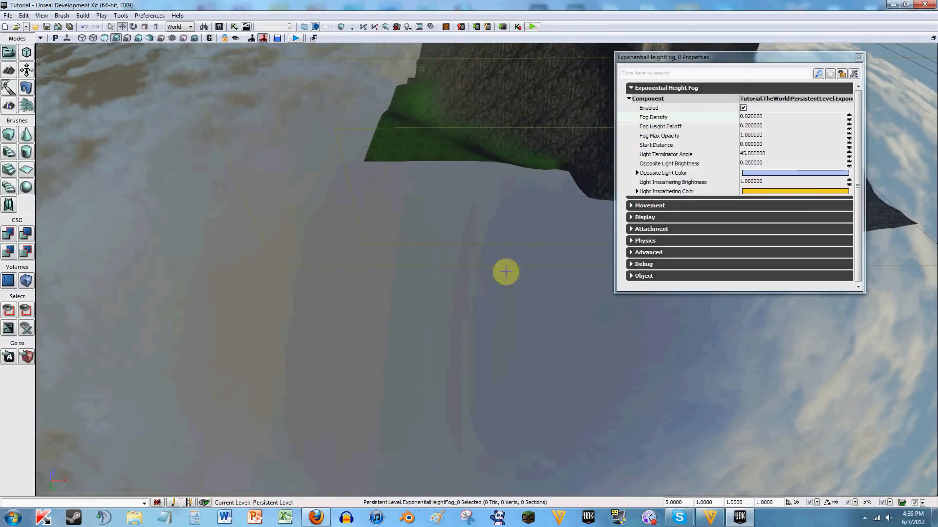
pyautogui.moveTo(469, 232); pyautogui.dragTo(513, 309, button='right')
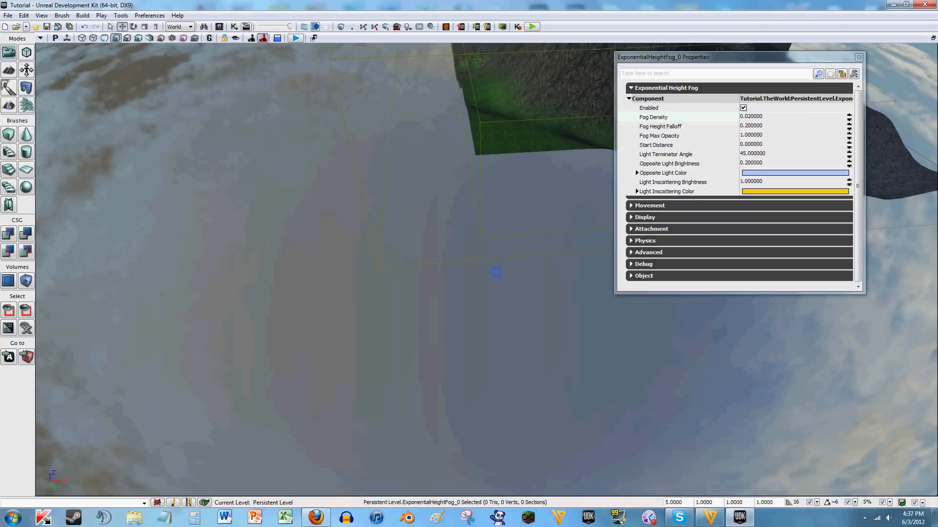
pyautogui.moveTo(496, 273)
pyautogui.mouseDown(button='right')
pyautogui.moveTo(507, 243)
pyautogui.moveTo(492, 271)
pyautogui.mouseUp(button='right')
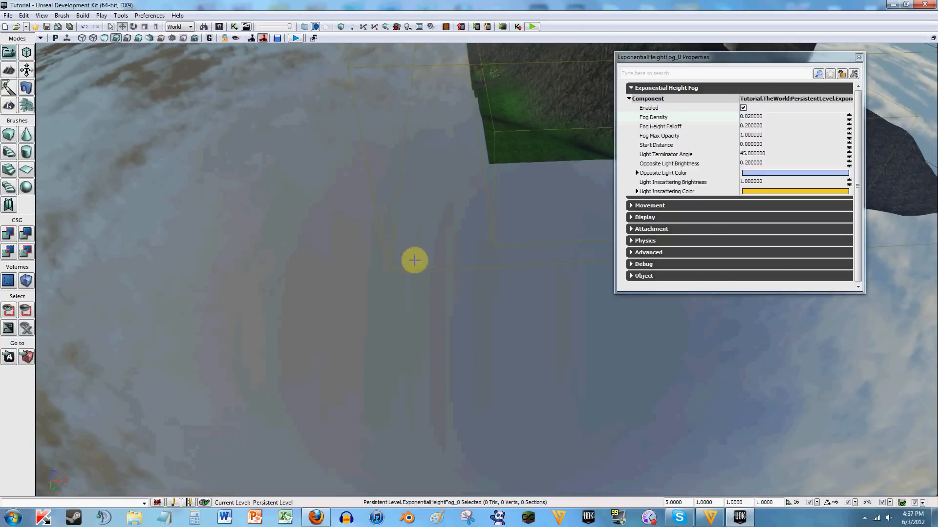
pyautogui.moveTo(421, 260); pyautogui.dragTo(415, 155, button='right')
pyautogui.moveTo(404, 300); pyautogui.dragTo(391, 143, button='right')
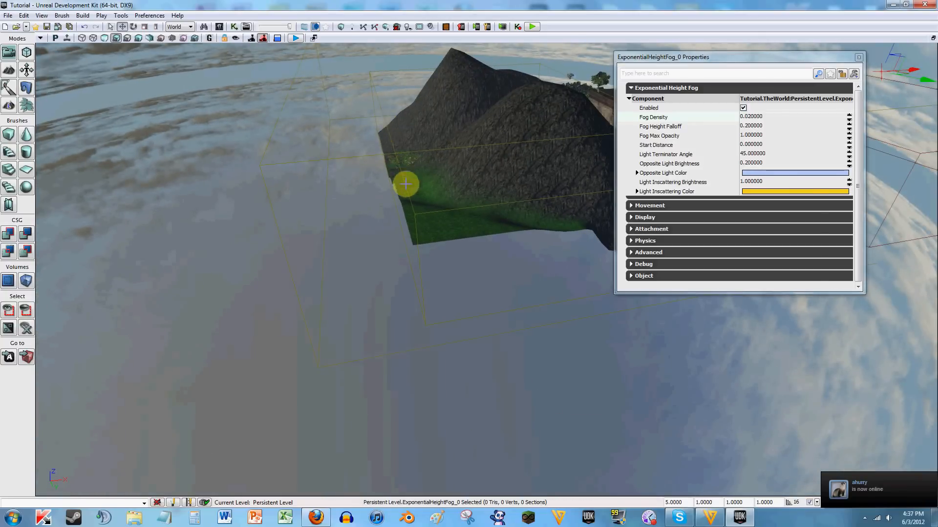
pyautogui.moveTo(439, 286)
pyautogui.mouseDown(button='right')
pyautogui.moveTo(425, 289)
pyautogui.moveTo(433, 289)
pyautogui.mouseUp(button='right')
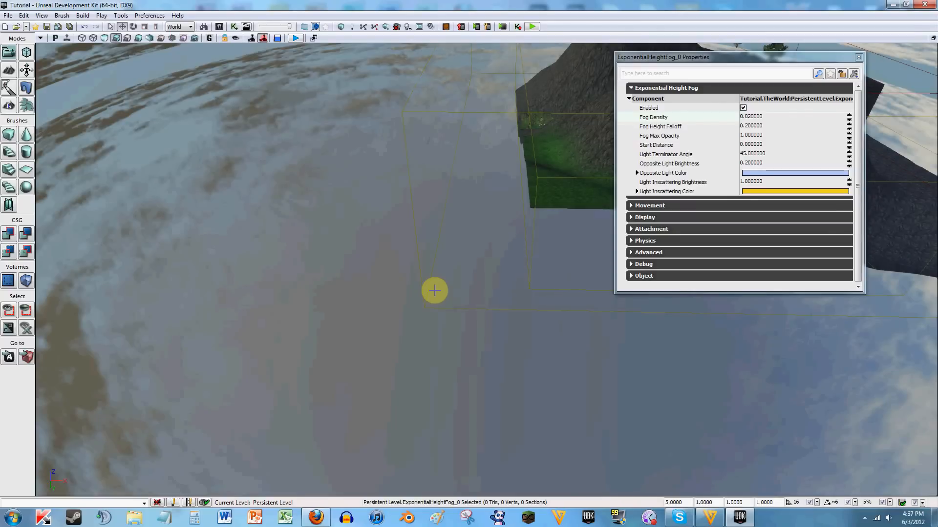
pyautogui.moveTo(434, 284)
pyautogui.mouseDown(button='right')
pyautogui.moveTo(434, 295)
pyautogui.moveTo(433, 283)
pyautogui.mouseUp(button='right')
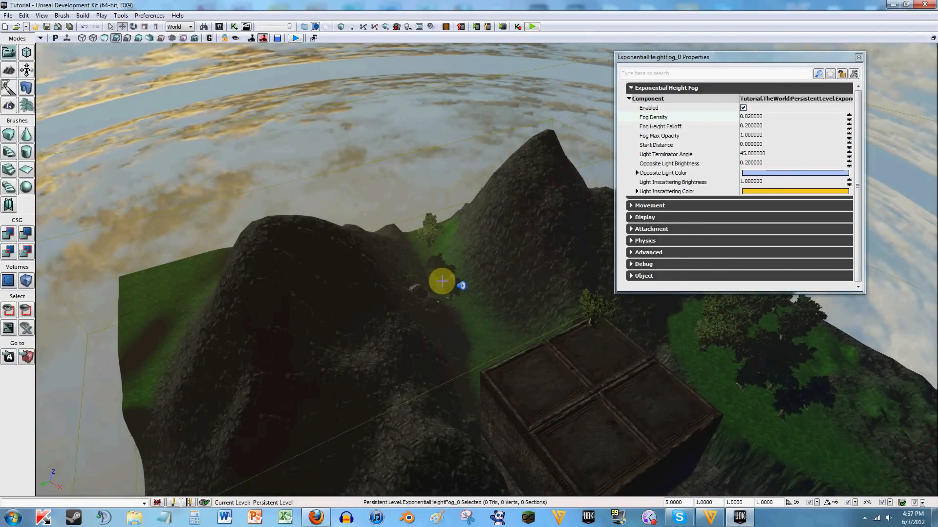
# Step: Set the exponential height fog's Fog Height Falloff to 1 and view the fog layer around the mountains
pyautogui.click(745, 126)
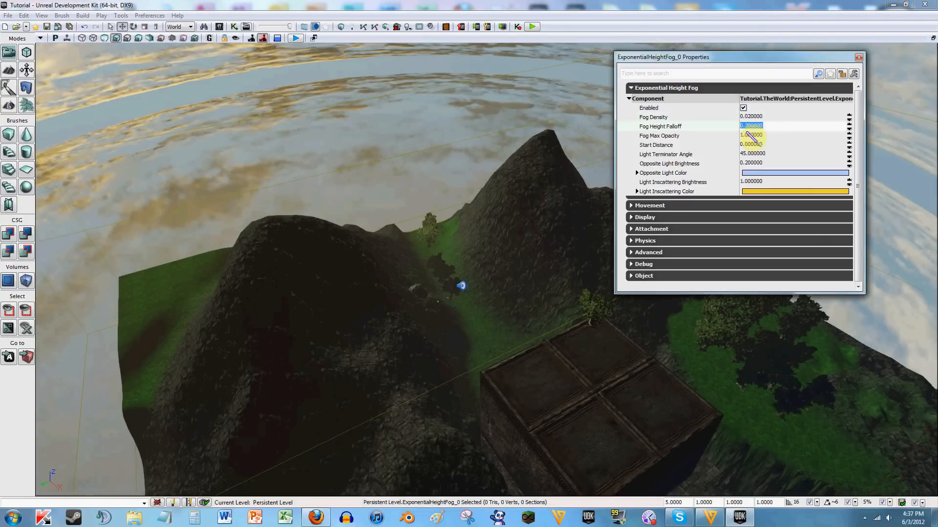
pyautogui.write('1')
pyautogui.press('Return')
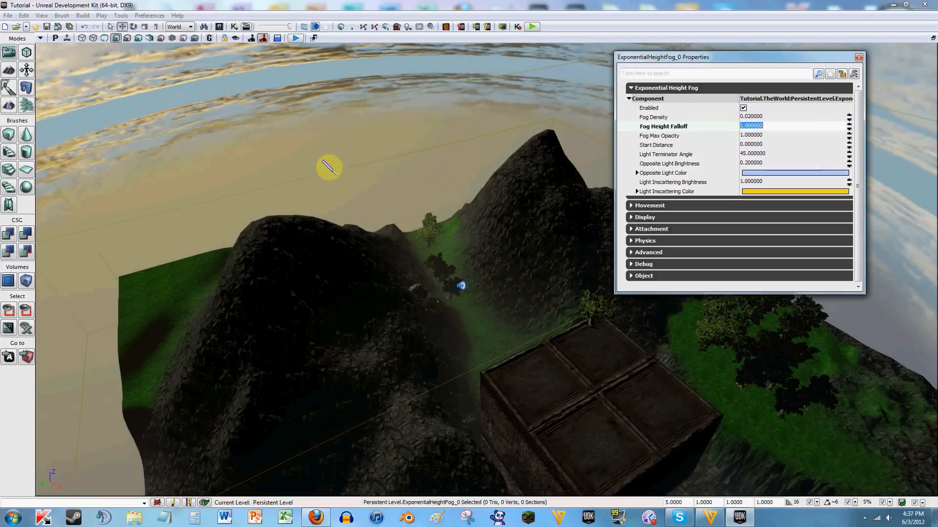
pyautogui.moveTo(301, 175); pyautogui.dragTo(469, 251, button='right')
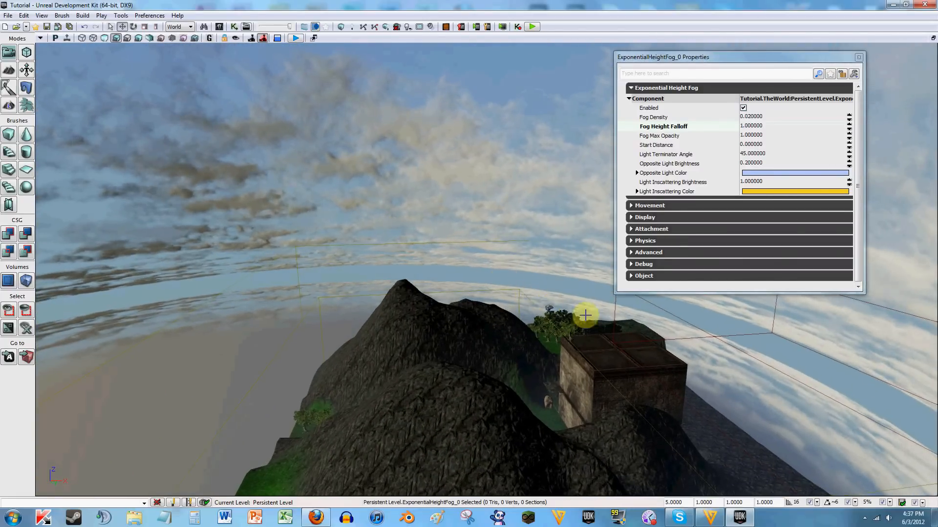
pyautogui.moveTo(652, 317); pyautogui.dragTo(718, 318, button='right')
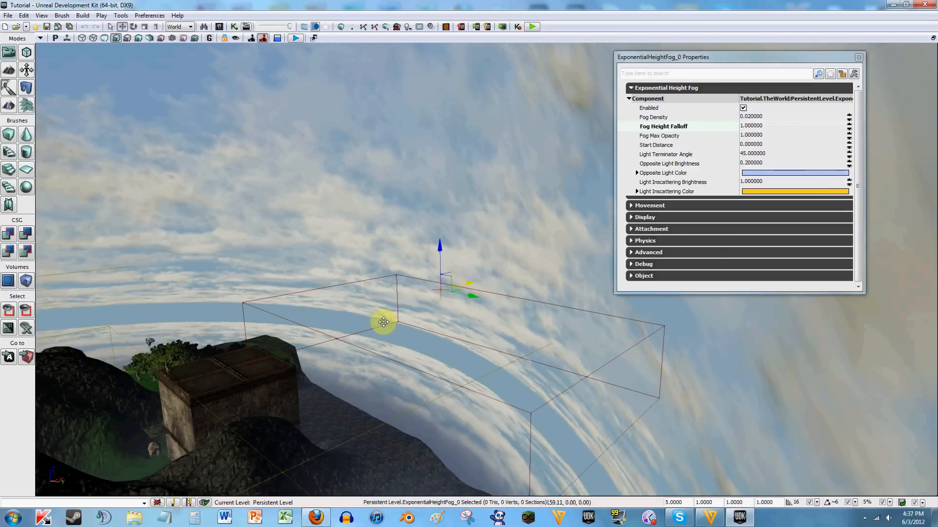
pyautogui.moveTo(366, 276); pyautogui.dragTo(274, 292, button='right')
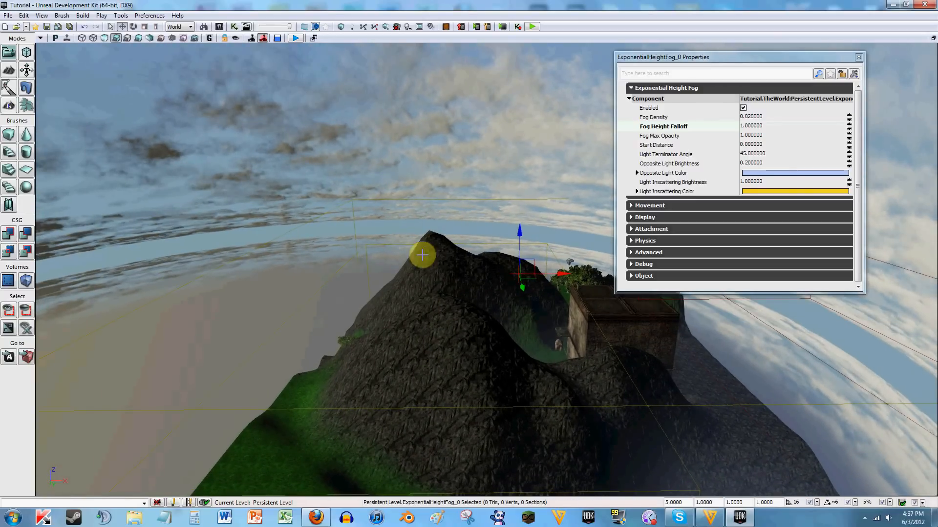
pyautogui.moveTo(304, 226); pyautogui.dragTo(188, 273, button='right')
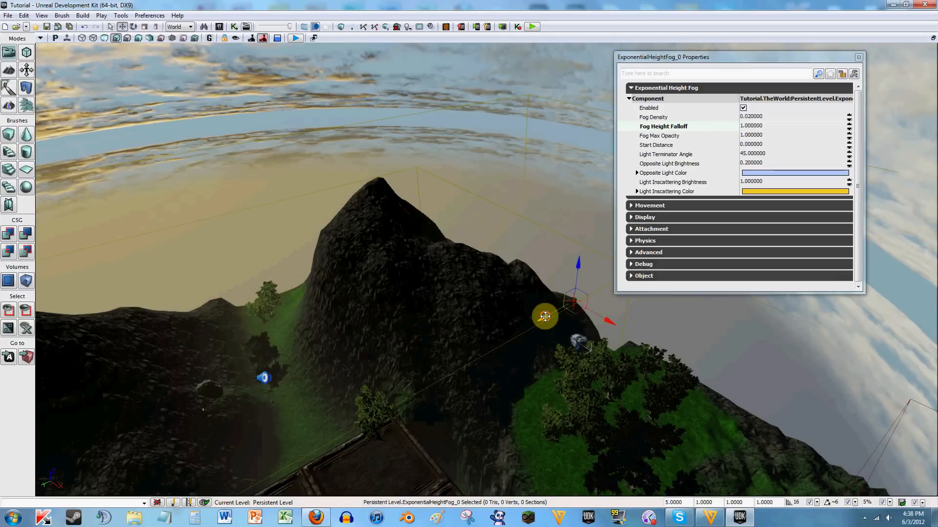
# Step: Move the fog properties window clear of the mountains and change the Light Inscattering Color to green
pyautogui.moveTo(534, 326); pyautogui.dragTo(529, 311)
pyautogui.moveTo(548, 265); pyautogui.dragTo(594, 347, button='right')
pyautogui.moveTo(713, 60); pyautogui.dragTo(133, 39)
pyautogui.moveTo(650, 244); pyautogui.dragTo(581, 235, button='right')
pyautogui.click(175, 171)
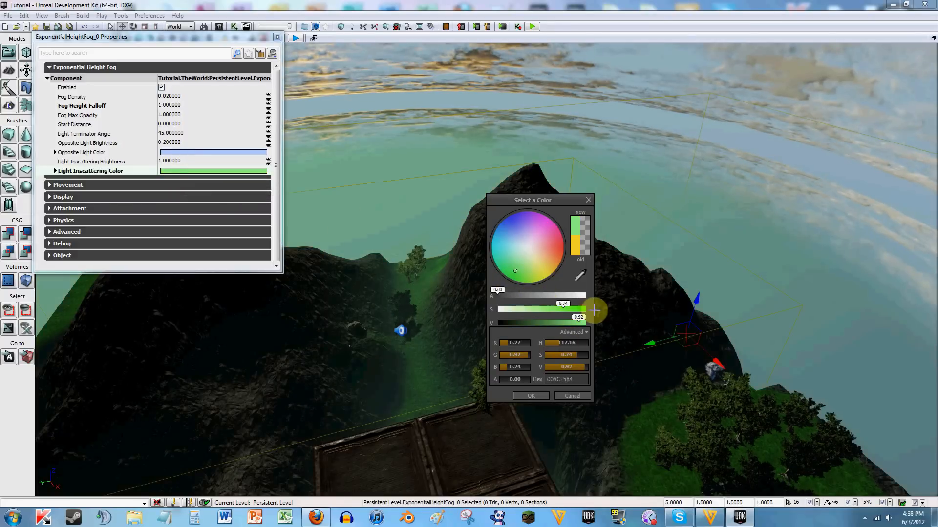
# Step: Examine the green fog down in the valley and in front of the stone building
pyautogui.moveTo(680, 243)
pyautogui.mouseDown(button='right')
pyautogui.moveTo(756, 269)
pyautogui.moveTo(647, 250)
pyautogui.moveTo(667, 258)
pyautogui.moveTo(698, 242)
pyautogui.mouseUp(button='right')
pyautogui.press('w')
pyautogui.press('w')
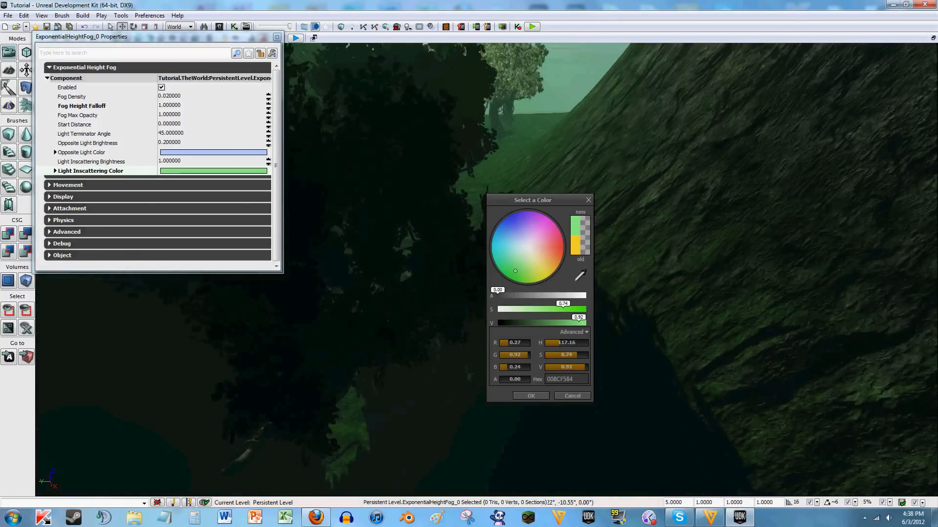
pyautogui.moveTo(732, 293); pyautogui.dragTo(561, 264, button='right')
pyautogui.moveTo(696, 258); pyautogui.dragTo(685, 243, button='right')
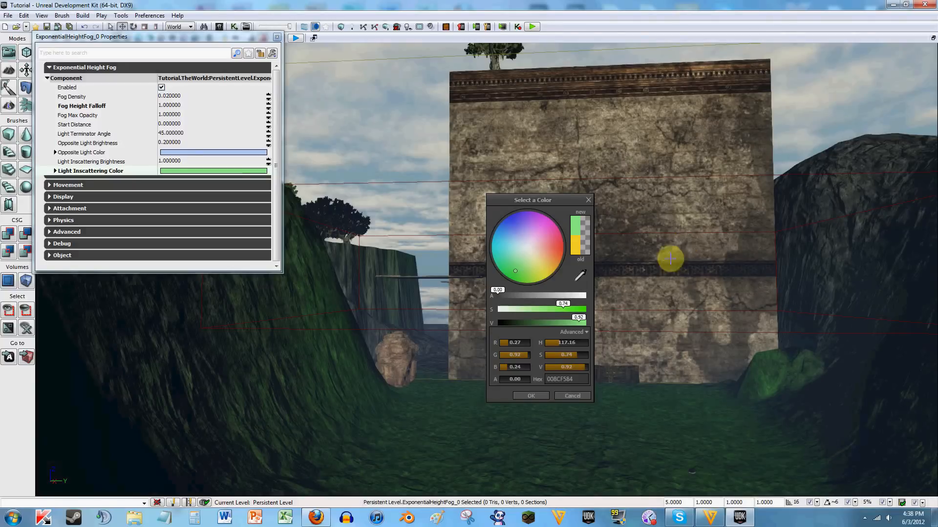
pyautogui.moveTo(396, 291); pyautogui.dragTo(426, 291, button='right')
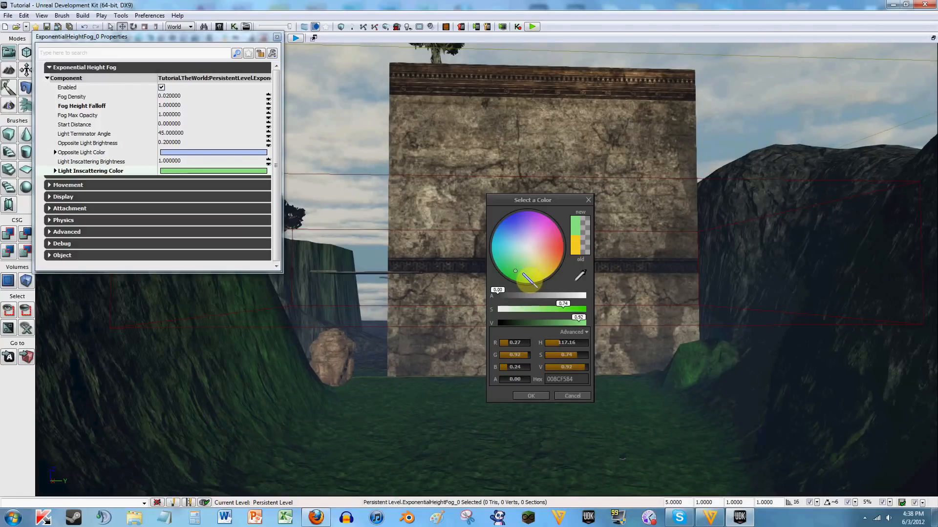
# Step: Try a pink Light Inscattering Color on the fog and view the level from outside the terrain
pyautogui.moveTo(524, 272); pyautogui.dragTo(547, 231)
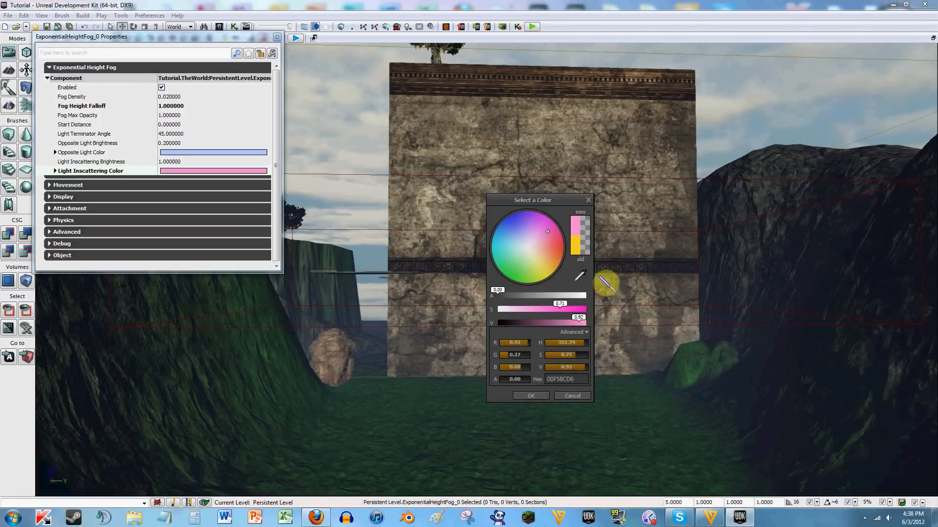
pyautogui.moveTo(634, 290); pyautogui.dragTo(522, 256, button='right')
pyautogui.press('s')
pyautogui.moveTo(345, 380); pyautogui.dragTo(414, 322, button='right')
# Step: Change the fog's Light Inscattering Color to a pale green and accept the color
pyautogui.moveTo(533, 224)
pyautogui.mouseDown()
pyautogui.moveTo(497, 251)
pyautogui.moveTo(522, 249)
pyautogui.mouseUp()
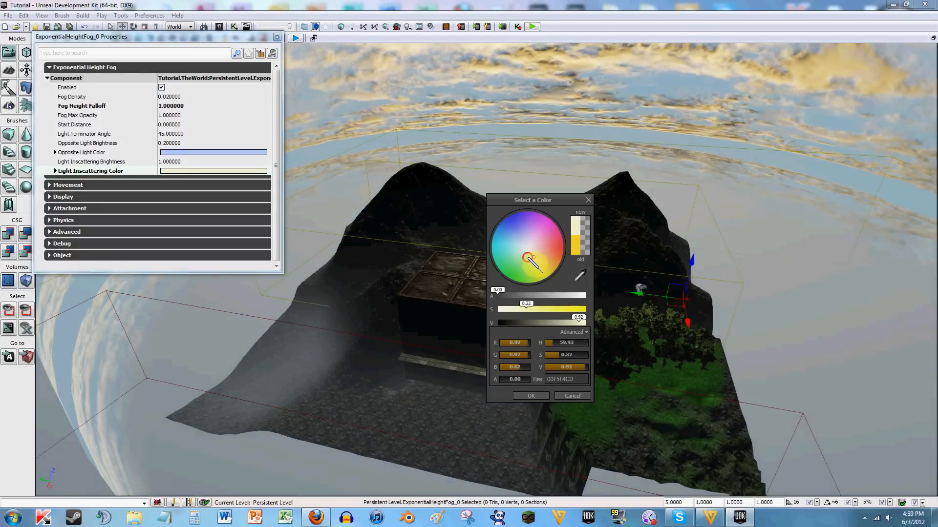
pyautogui.moveTo(532, 257); pyautogui.dragTo(526, 265)
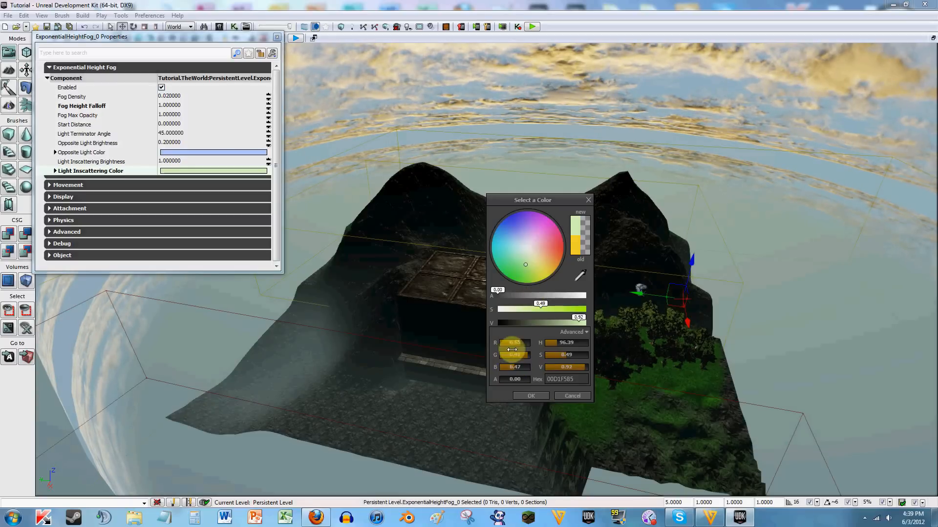
pyautogui.moveTo(524, 264); pyautogui.dragTo(522, 266)
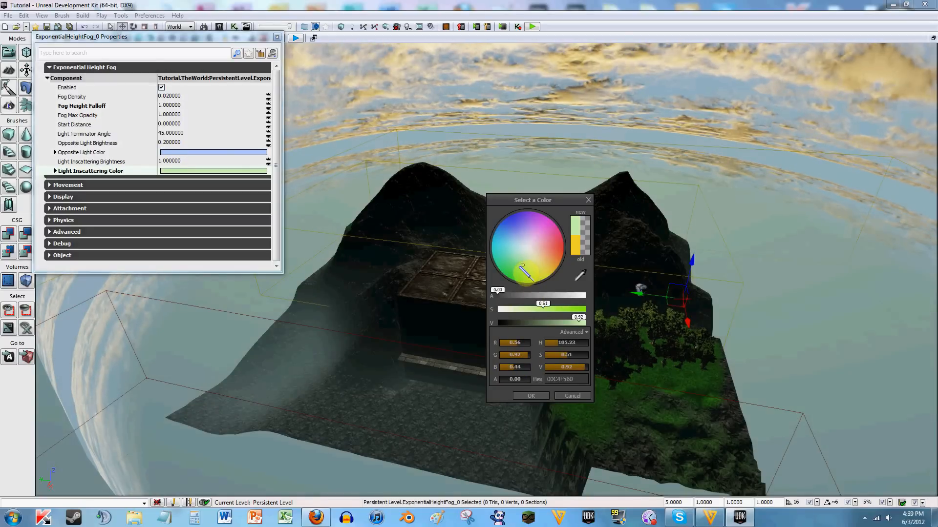
pyautogui.click(535, 397)
# Step: View the pale green fog in the valley and above the platform, with the properties window closed
pyautogui.moveTo(521, 381)
pyautogui.mouseDown(button='right')
pyautogui.moveTo(530, 392)
pyautogui.moveTo(527, 380)
pyautogui.moveTo(535, 380)
pyautogui.moveTo(369, 379)
pyautogui.moveTo(530, 379)
pyautogui.mouseUp(button='right')
pyautogui.press('w')
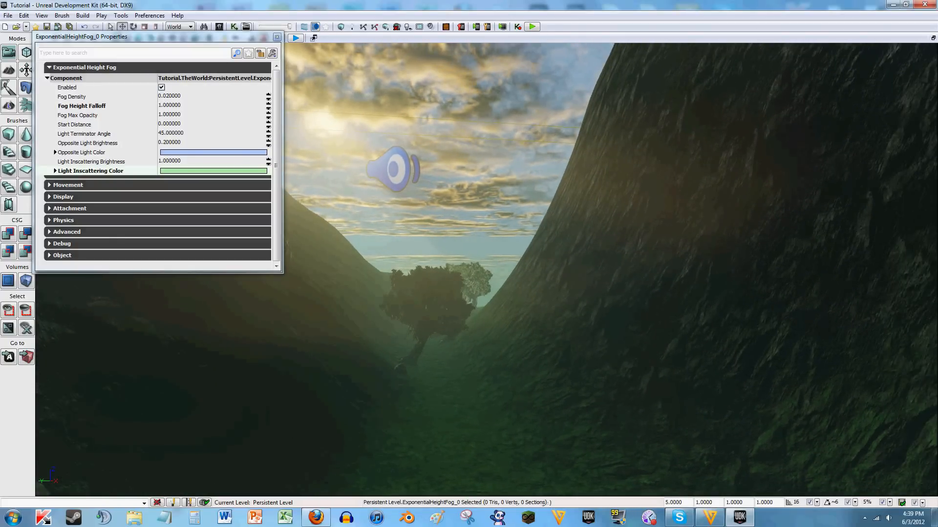
pyautogui.click(504, 313)
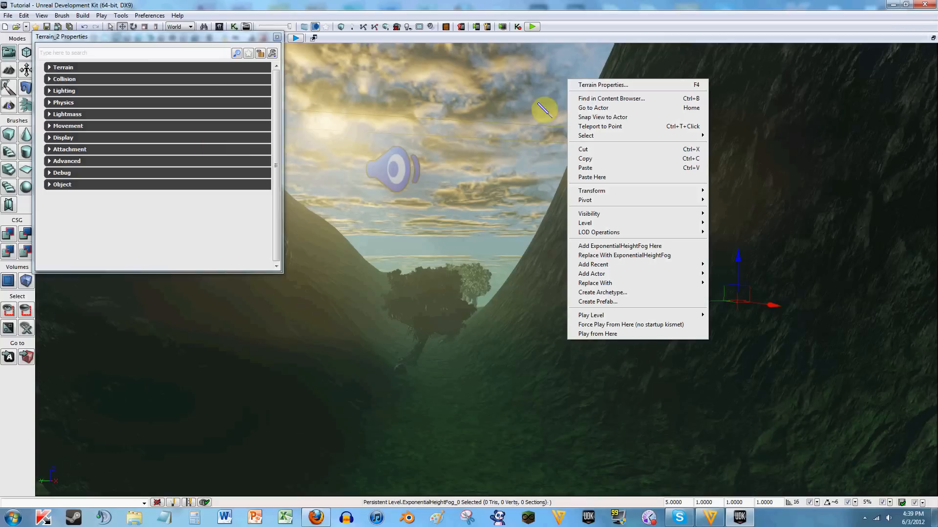
pyautogui.click(276, 37)
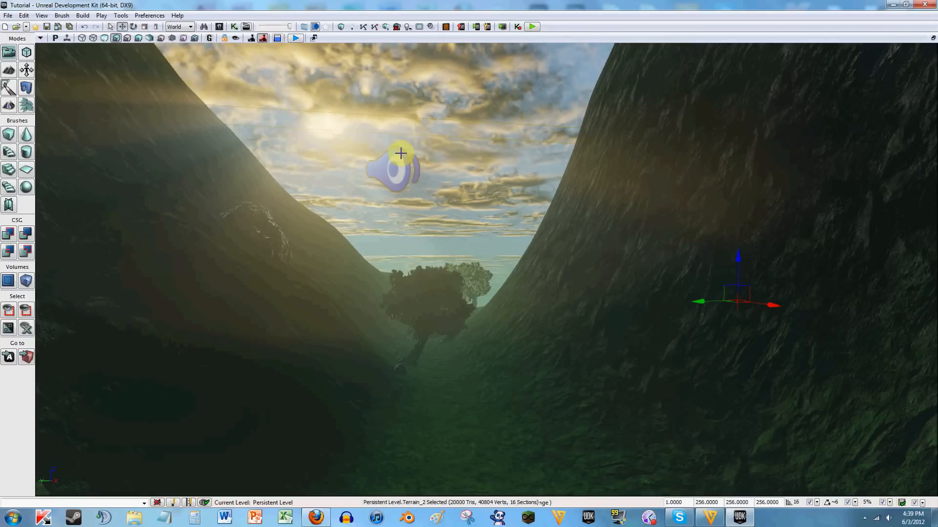
pyautogui.moveTo(400, 153); pyautogui.dragTo(168, 155, button='right')
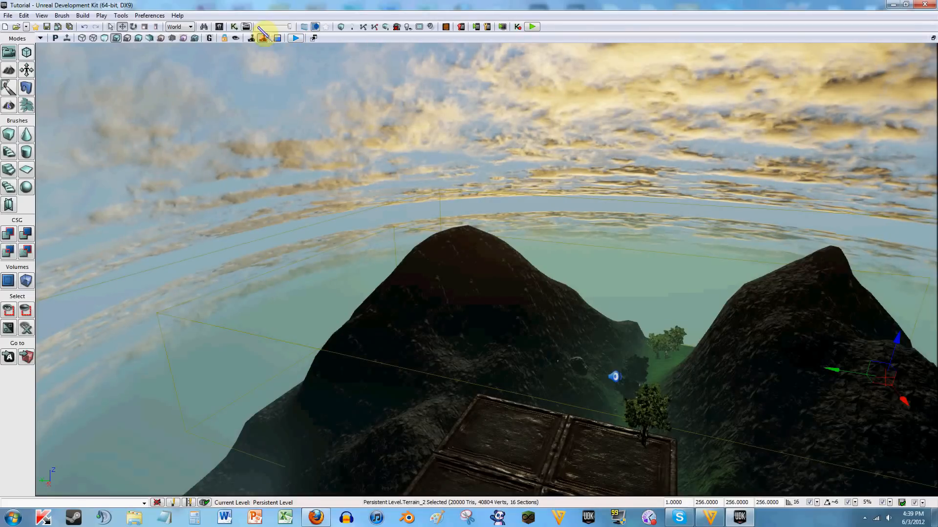
# Step: Locate ExponentialHeightFog_0 through the scene's actor list, jump to it, and back the view away from the trees
pyautogui.click(218, 25)
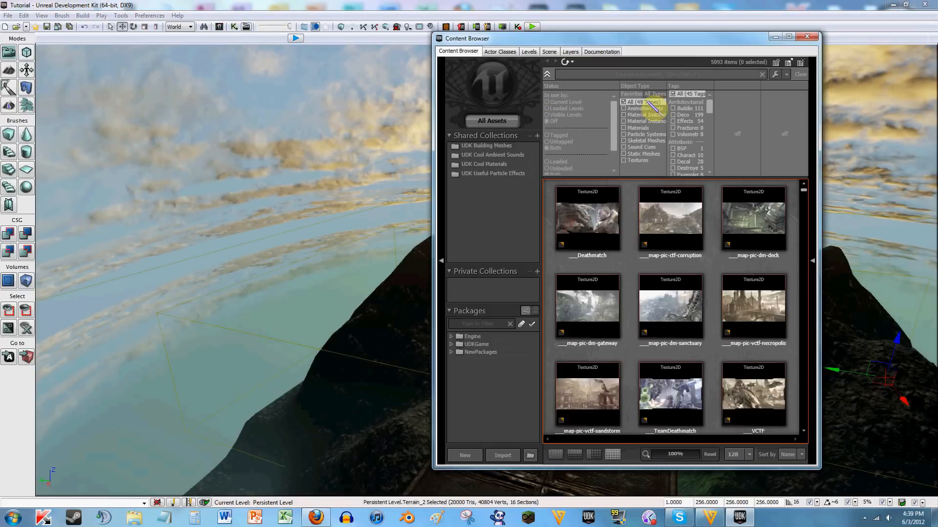
pyautogui.click(532, 51)
pyautogui.click(548, 61)
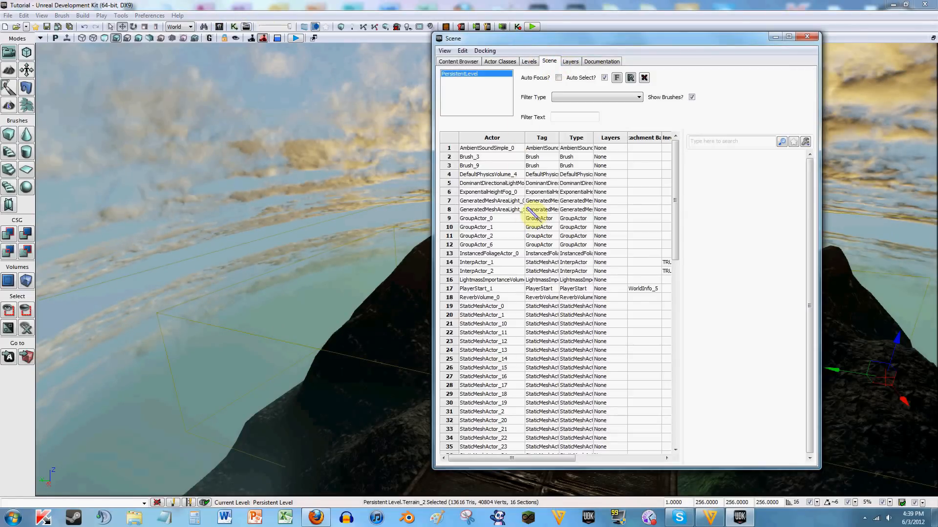
pyautogui.doubleClick(497, 194)
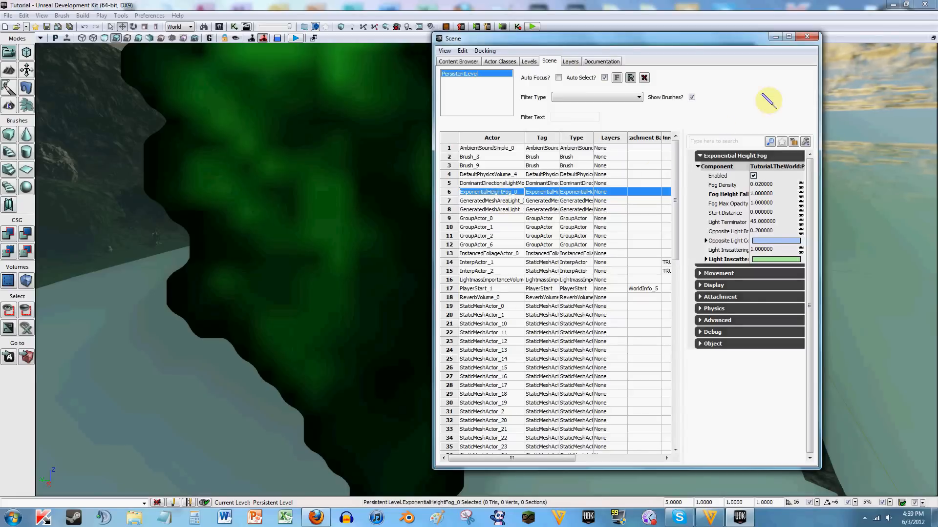
pyautogui.click(808, 35)
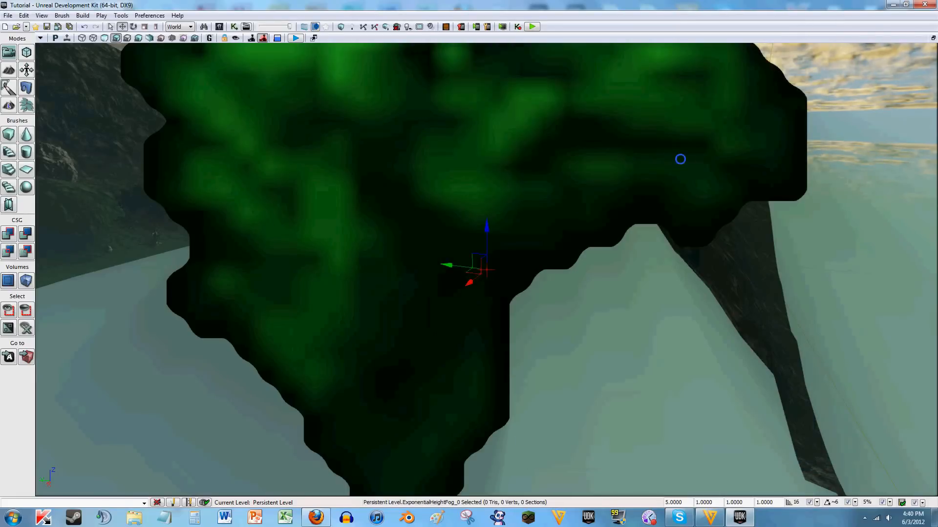
pyautogui.press('s')
pyautogui.moveTo(678, 159); pyautogui.dragTo(933, 434, button='right')
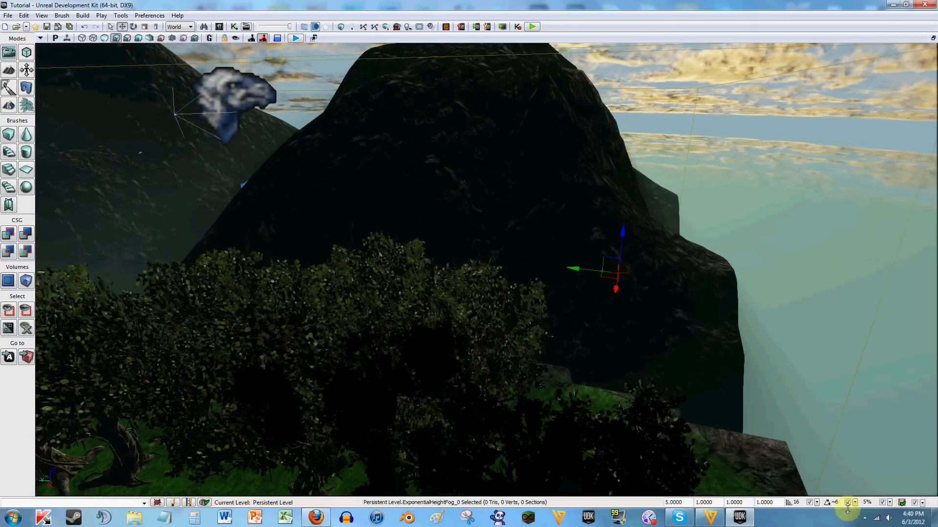
pyautogui.click(865, 518)
pyautogui.rightClick(857, 469)
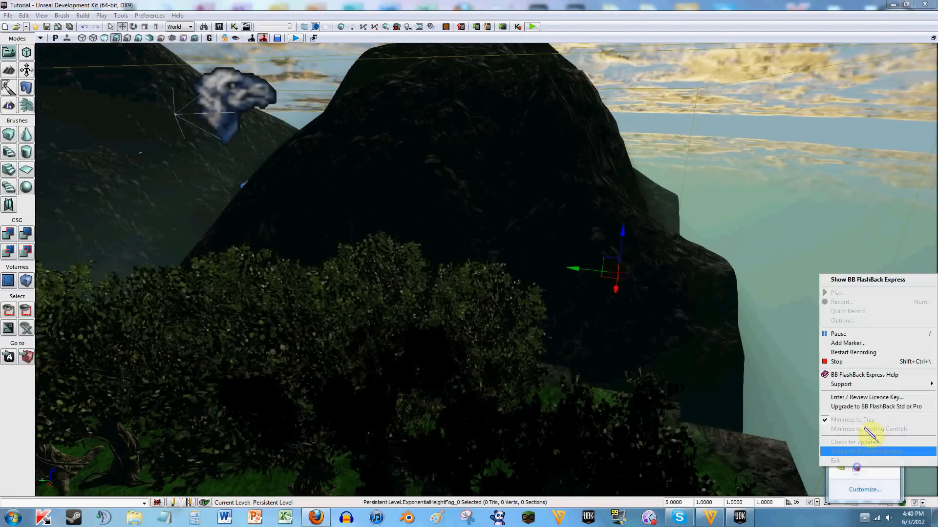
pyautogui.click(844, 335)
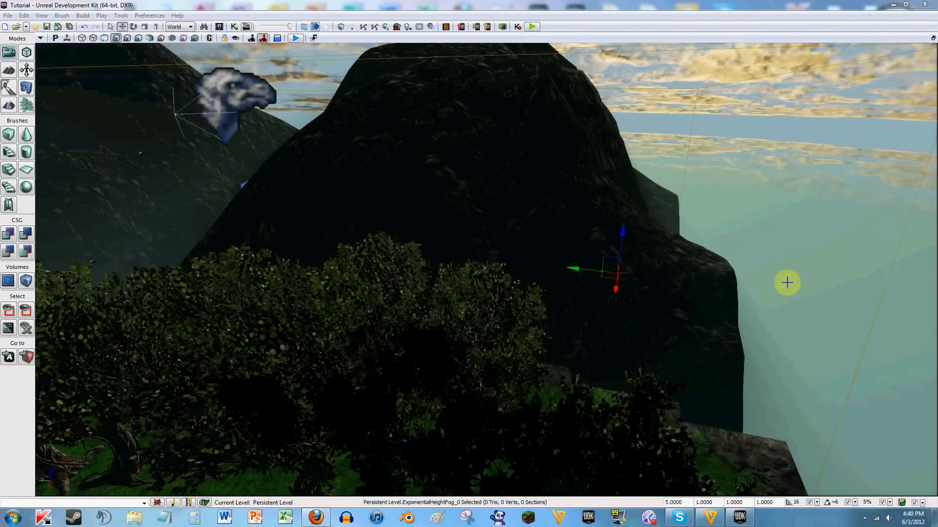
pyautogui.moveTo(526, 183); pyautogui.dragTo(526, 183, button='right')
pyautogui.click(515, 331)
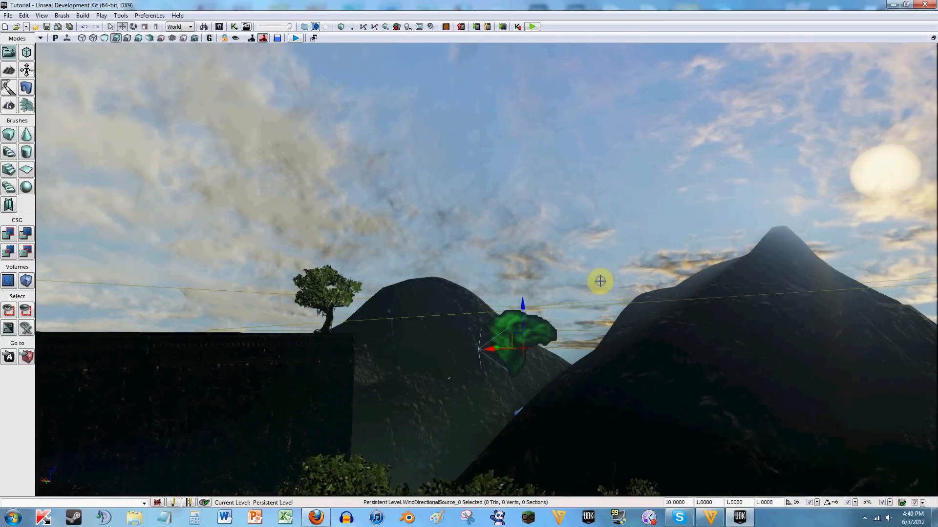
pyautogui.moveTo(598, 280); pyautogui.dragTo(678, 285, button='right')
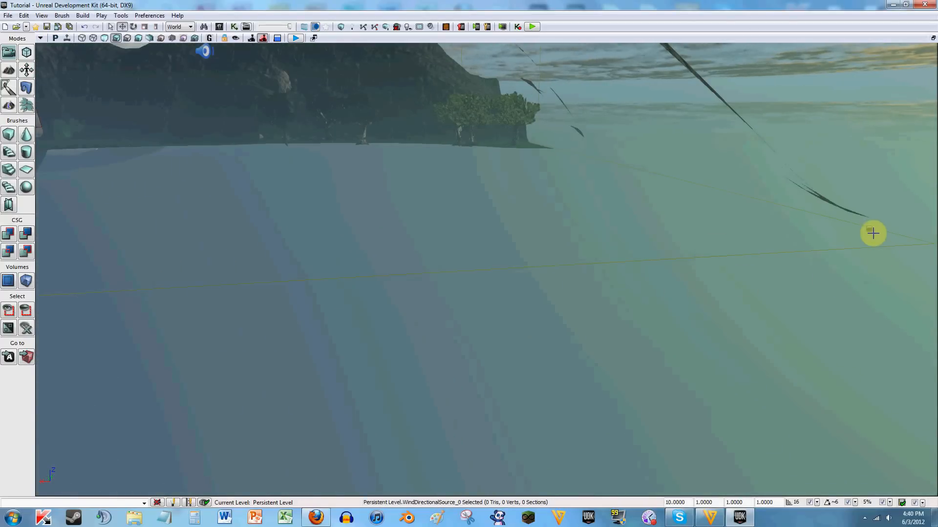
pyautogui.moveTo(465, 251); pyautogui.dragTo(464, 251, button='right')
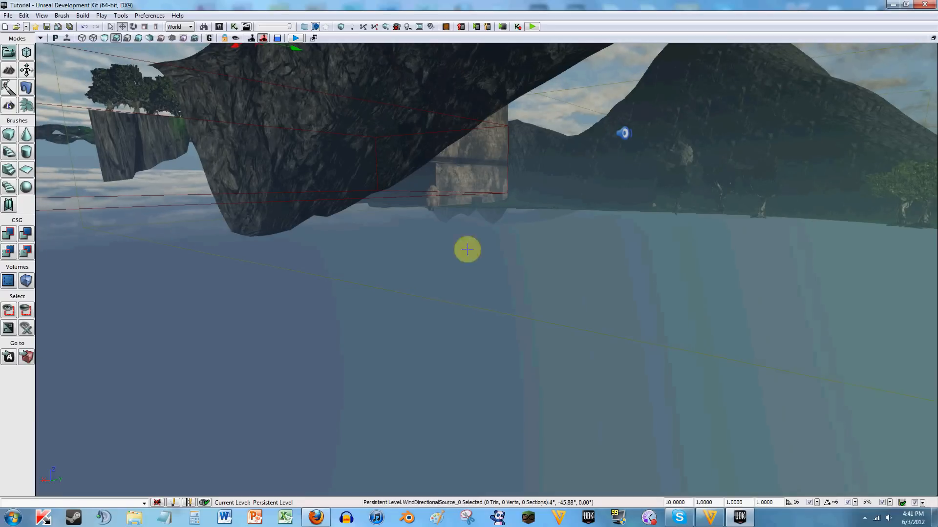
# Step: Reselect ExponentialHeightFog_0 in the scene's actor list, jump to it, and frame it beside the grassy ledge
pyautogui.click(219, 27)
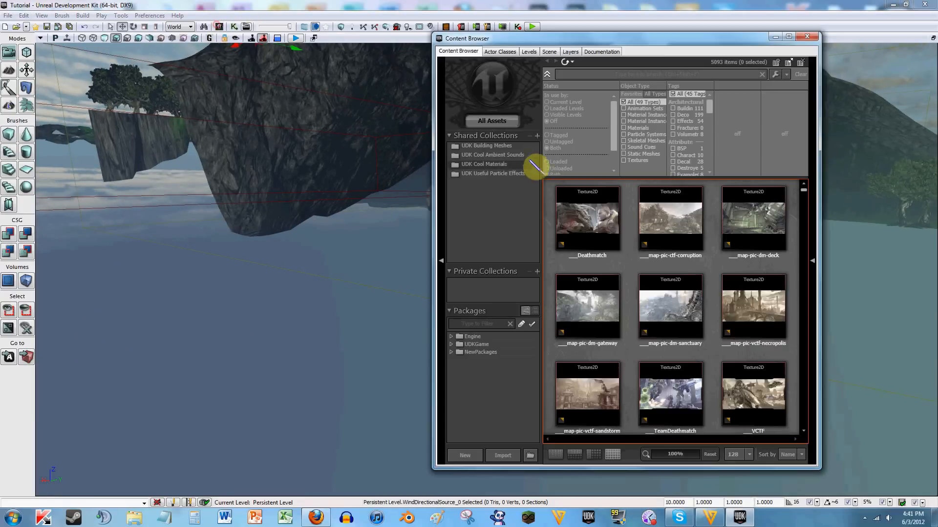
pyautogui.click(529, 61)
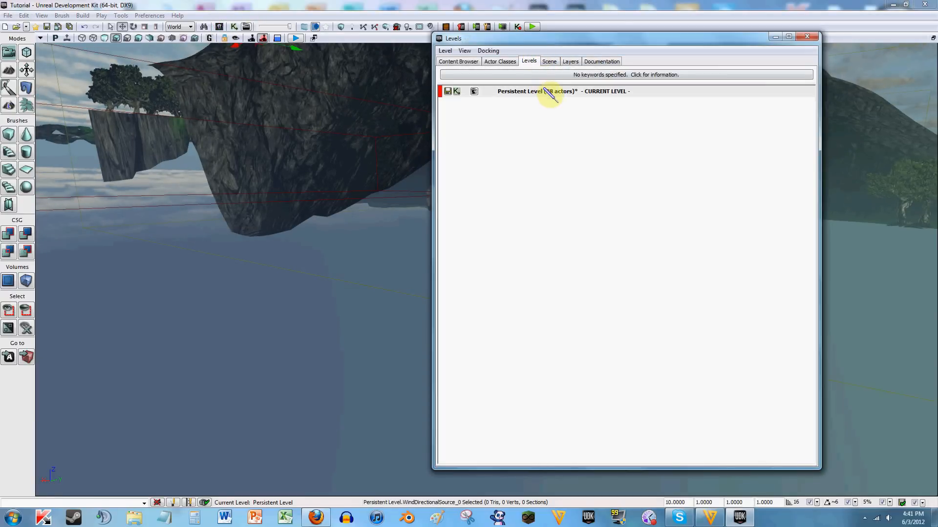
pyautogui.click(551, 61)
pyautogui.doubleClick(530, 192)
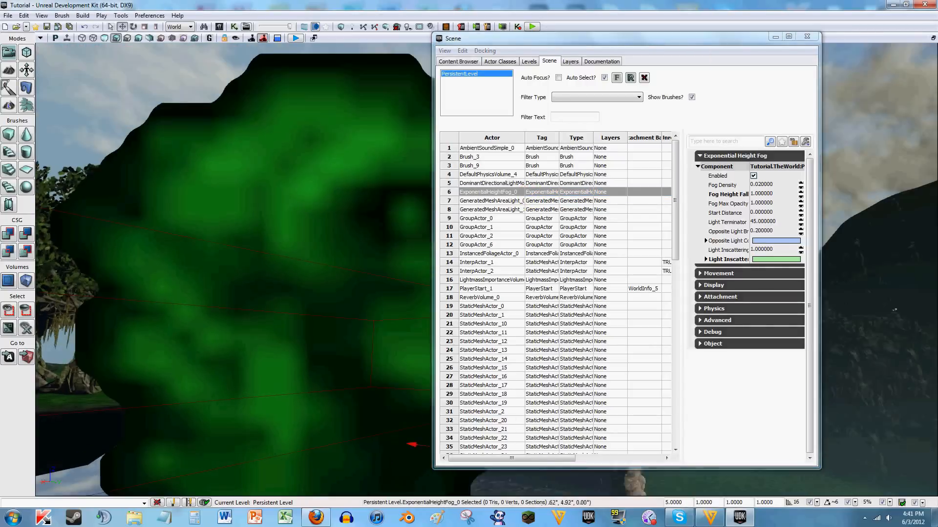
pyautogui.moveTo(235, 269); pyautogui.dragTo(391, 268, button='right')
pyautogui.moveTo(293, 220); pyautogui.dragTo(243, 212, button='right')
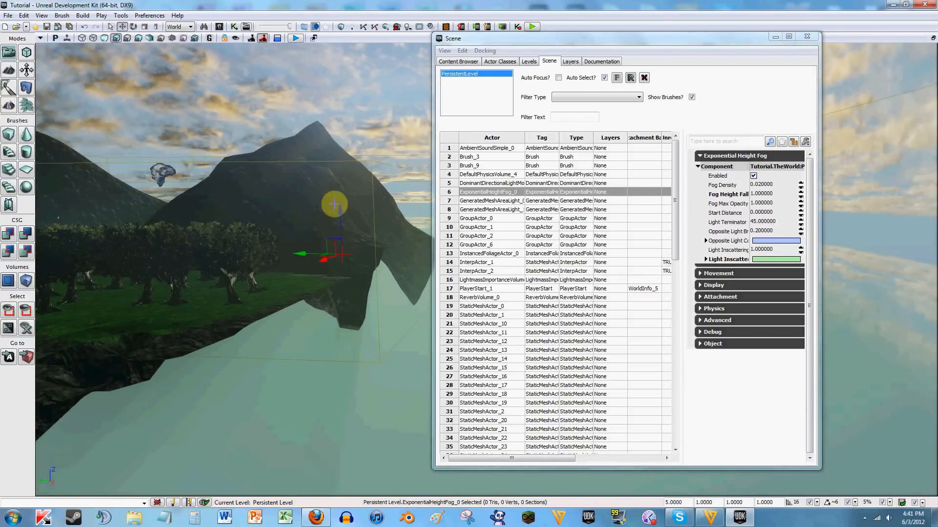
# Step: Move the fog actor up and down along its vertical axis, leaving it low near the bases of the trees
pyautogui.moveTo(339, 207); pyautogui.dragTo(339, 177)
pyautogui.moveTo(332, 232); pyautogui.dragTo(183, 293)
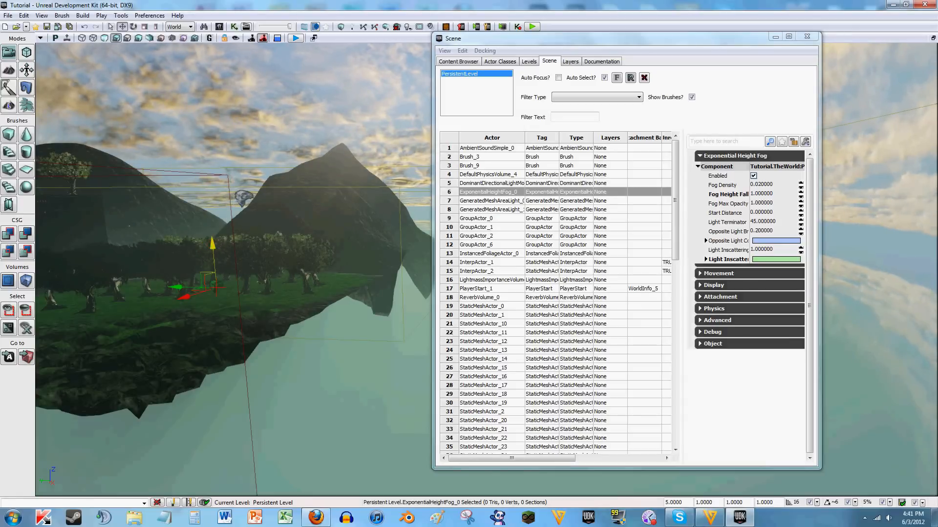
pyautogui.moveTo(211, 247); pyautogui.dragTo(206, 257)
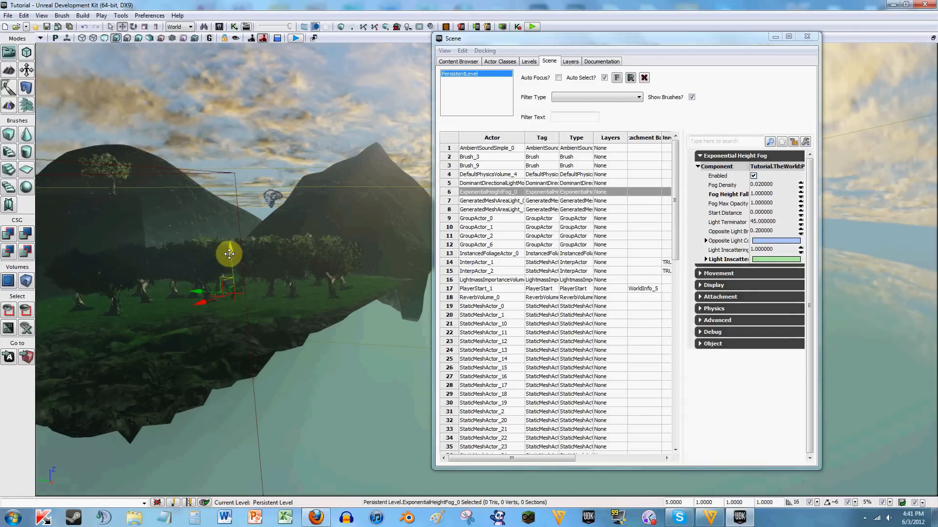
pyautogui.moveTo(225, 205); pyautogui.dragTo(223, 176)
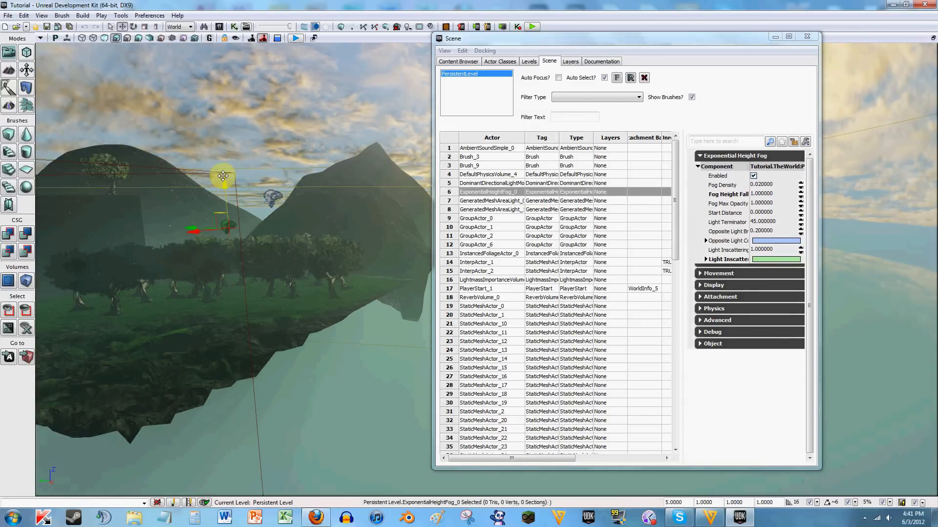
pyautogui.moveTo(229, 223); pyautogui.dragTo(231, 236)
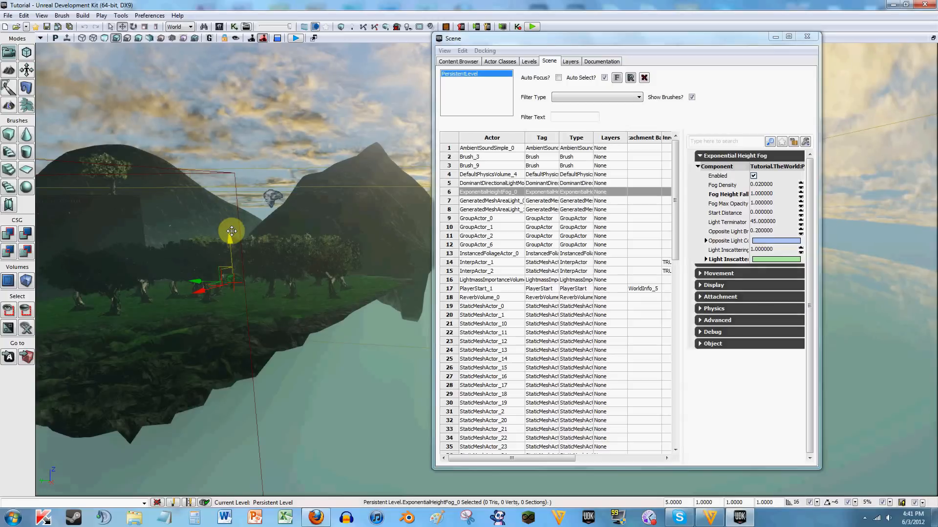
pyautogui.moveTo(244, 268)
pyautogui.mouseDown()
pyautogui.moveTo(234, 272)
pyautogui.moveTo(289, 265)
pyautogui.mouseUp()
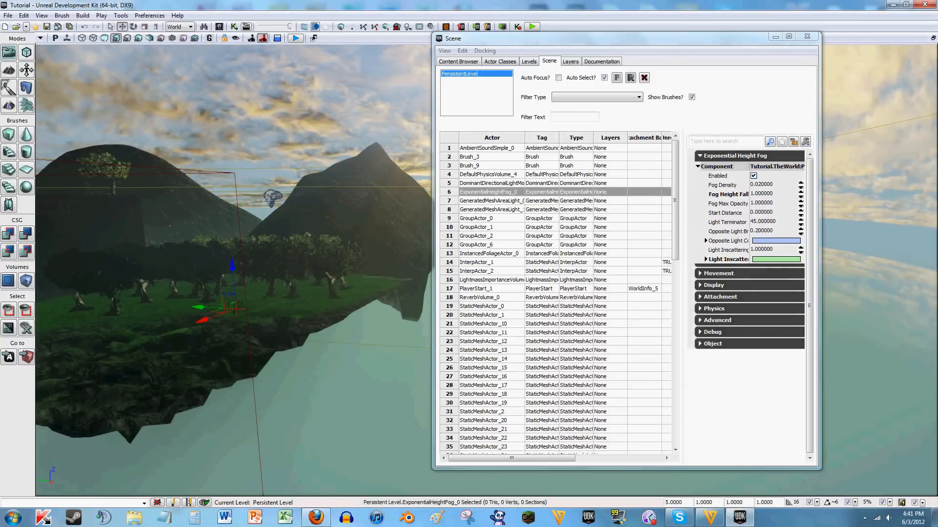
# Step: Clear the Scene window out of the way by minimizing it, and view the grassy ledge and hills from above
pyautogui.moveTo(289, 265); pyautogui.dragTo(305, 241, button='right')
pyautogui.click(708, 40)
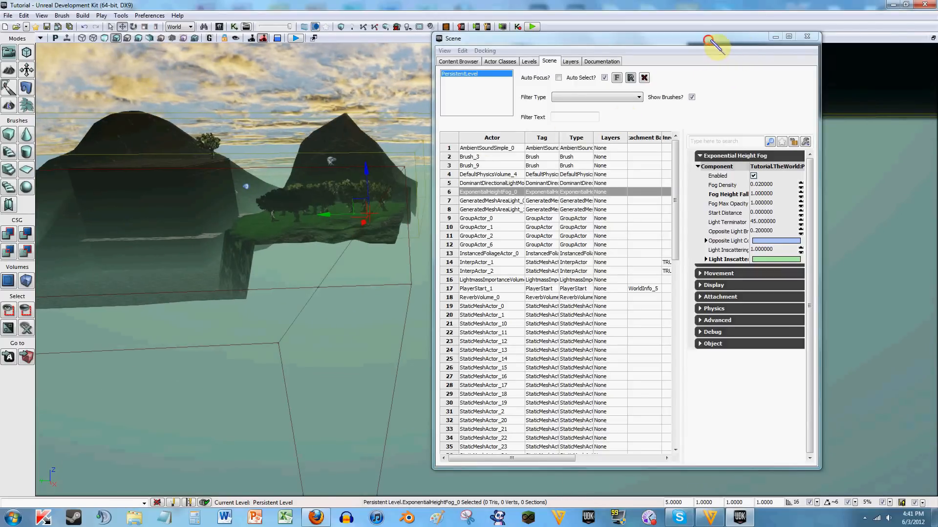
pyautogui.moveTo(708, 40); pyautogui.dragTo(771, 41)
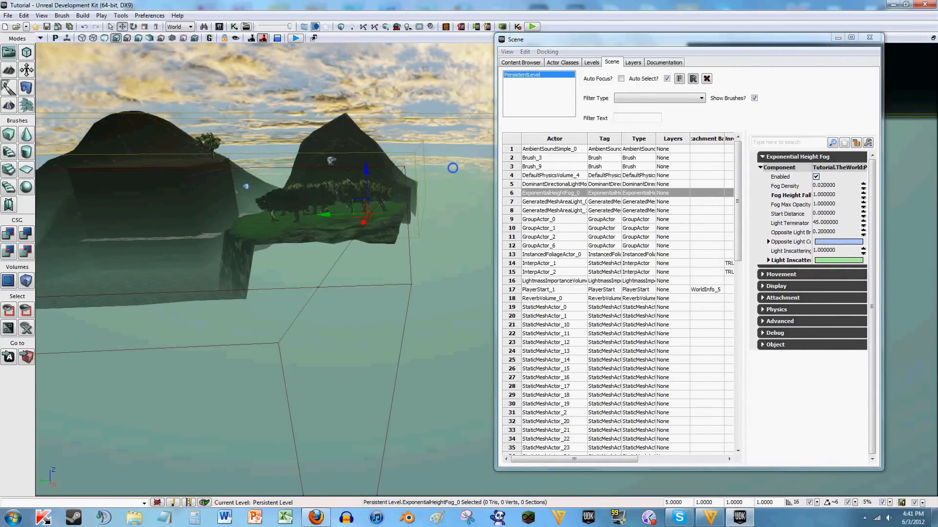
pyautogui.moveTo(453, 168)
pyautogui.mouseDown(button='right')
pyautogui.moveTo(456, 79)
pyautogui.moveTo(454, 168)
pyautogui.mouseUp(button='right')
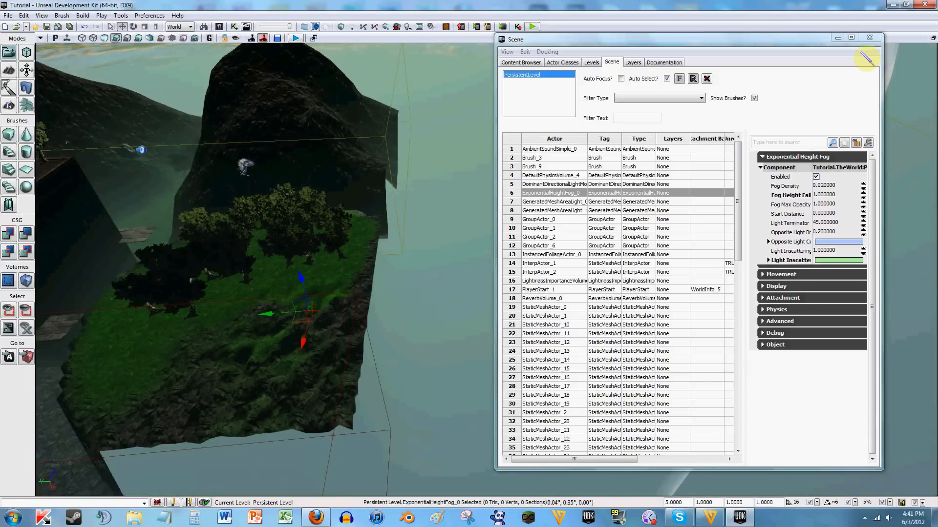
pyautogui.click(838, 38)
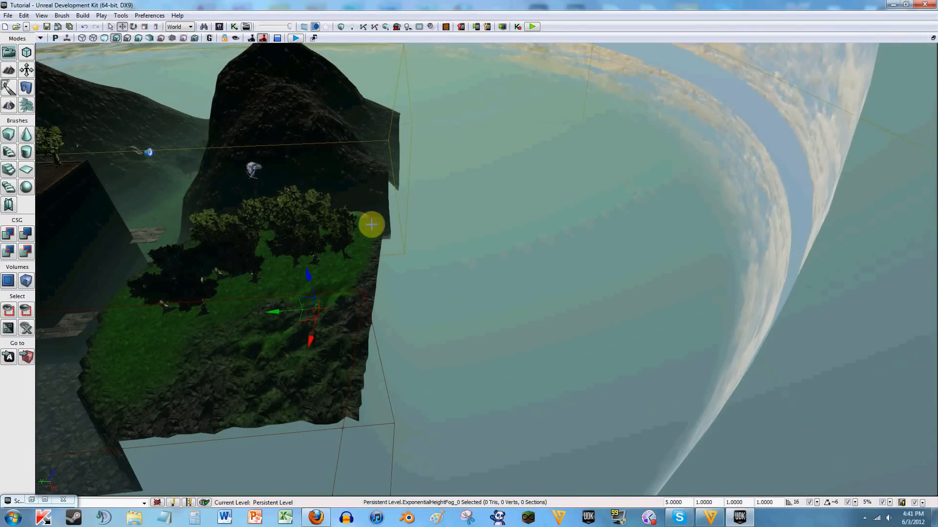
pyautogui.moveTo(466, 253); pyautogui.dragTo(447, 239, button='right')
# Step: Open the selected fog actor's properties and set its Fog Height Falloff to 0.02
pyautogui.press('F4')
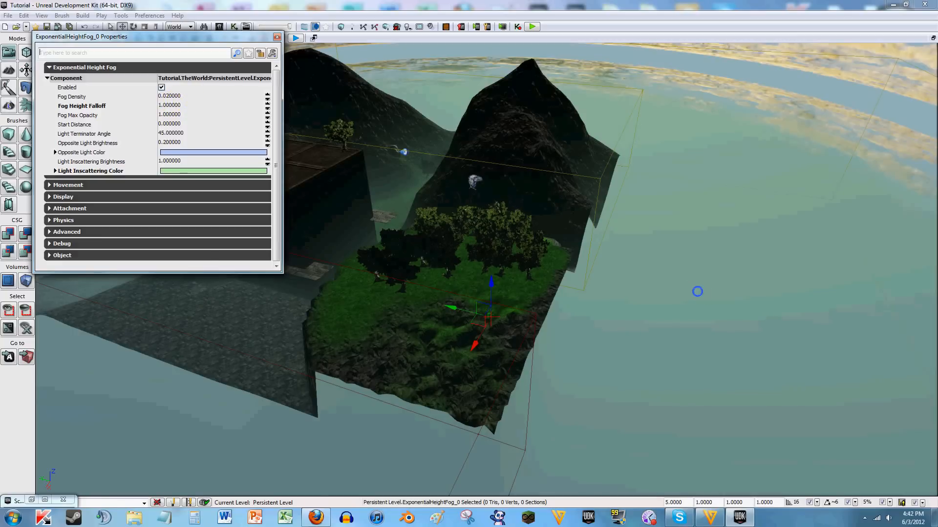
pyautogui.moveTo(697, 291); pyautogui.dragTo(660, 275, button='right')
pyautogui.press('w')
pyautogui.moveTo(697, 320); pyautogui.dragTo(691, 356, button='right')
pyautogui.scroll(-10, 689, 357)
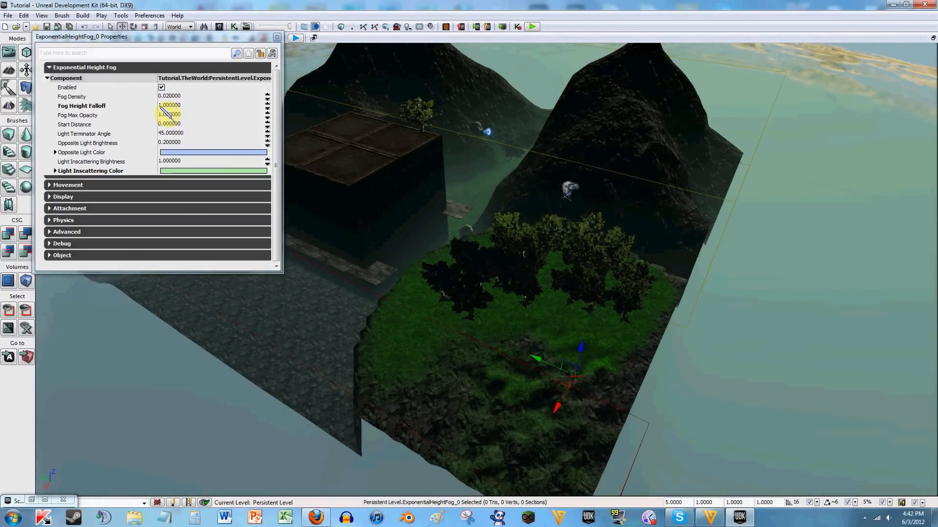
pyautogui.click(159, 107)
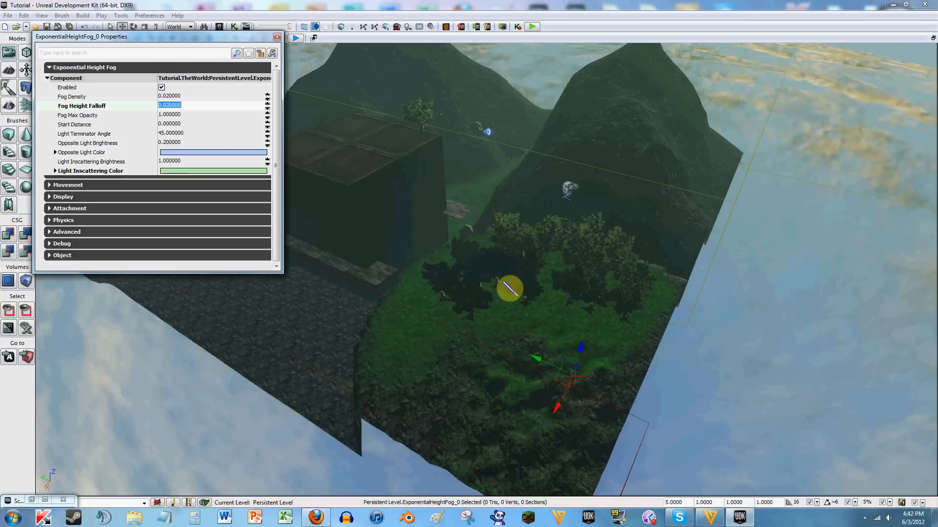
# Step: Raise the fog actor from the grassy ledge to the upper part of the hill, with the whole terrain in view
pyautogui.moveTo(582, 343); pyautogui.dragTo(647, 74)
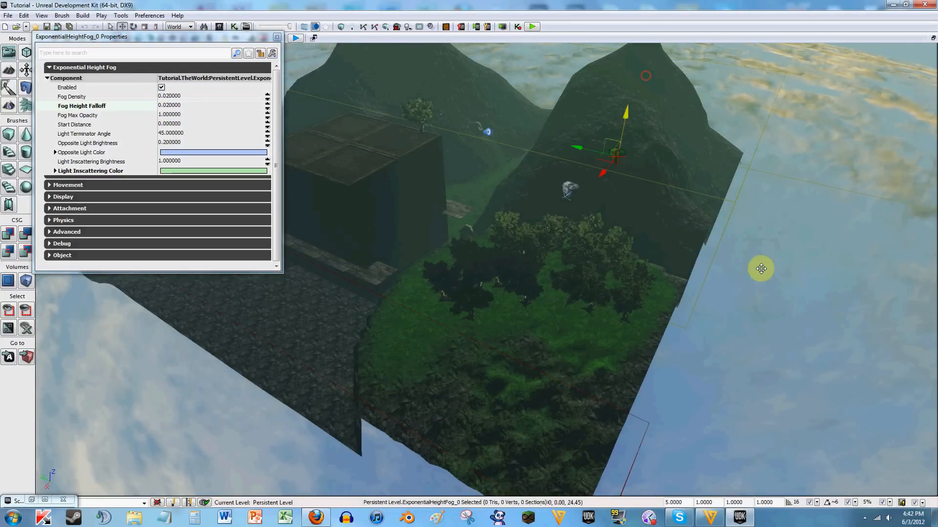
pyautogui.moveTo(761, 254); pyautogui.dragTo(850, 166, button='right')
pyautogui.moveTo(738, 215); pyautogui.dragTo(735, 308, button='right')
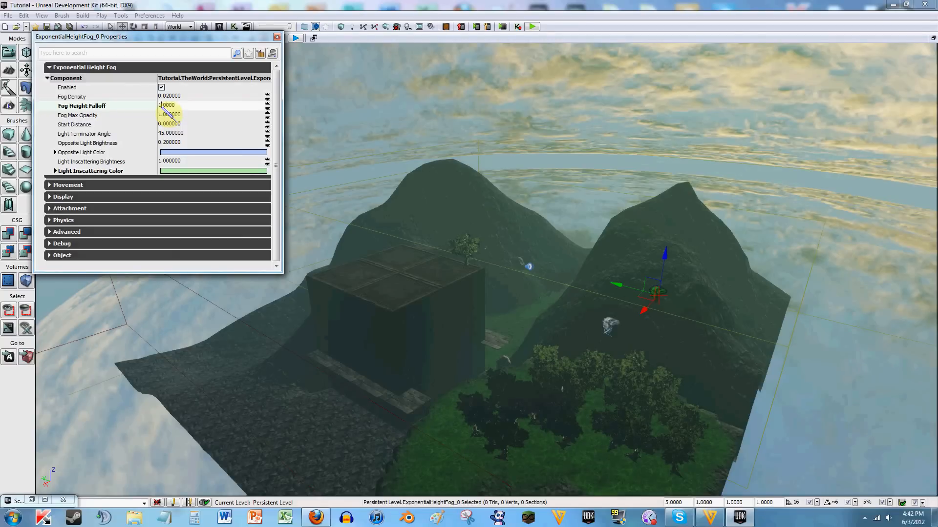
# Step: Try Fog Height Falloff values of 1, 2 and 0.02 on the fog, and settle on 0.01
pyautogui.press('Return')
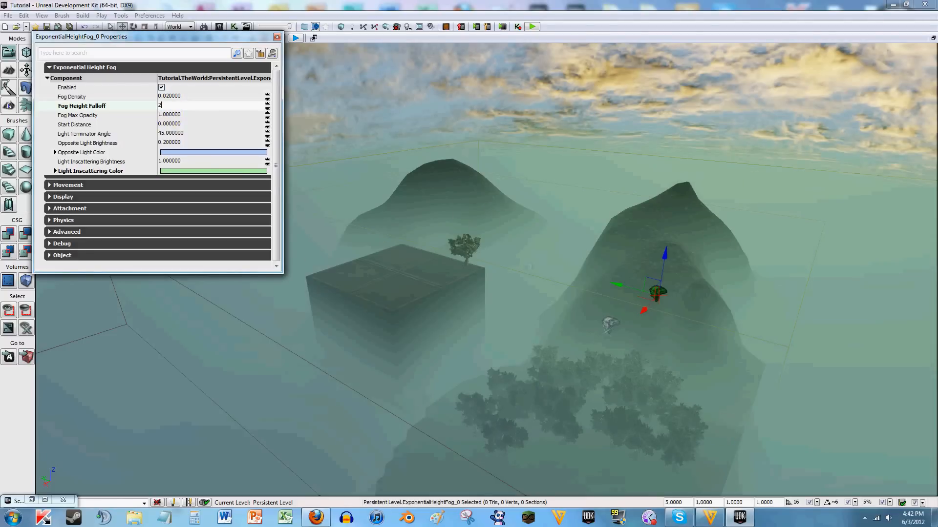
pyautogui.press('Return')
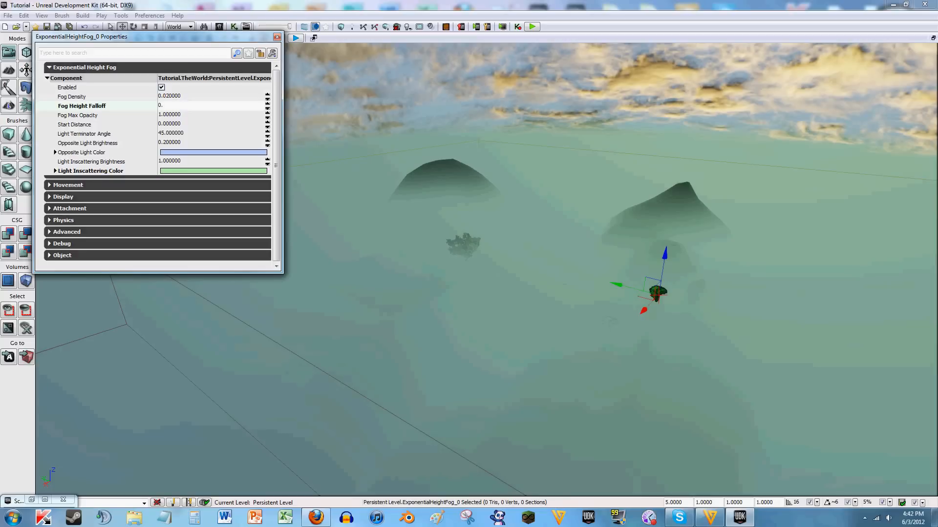
pyautogui.press('Return')
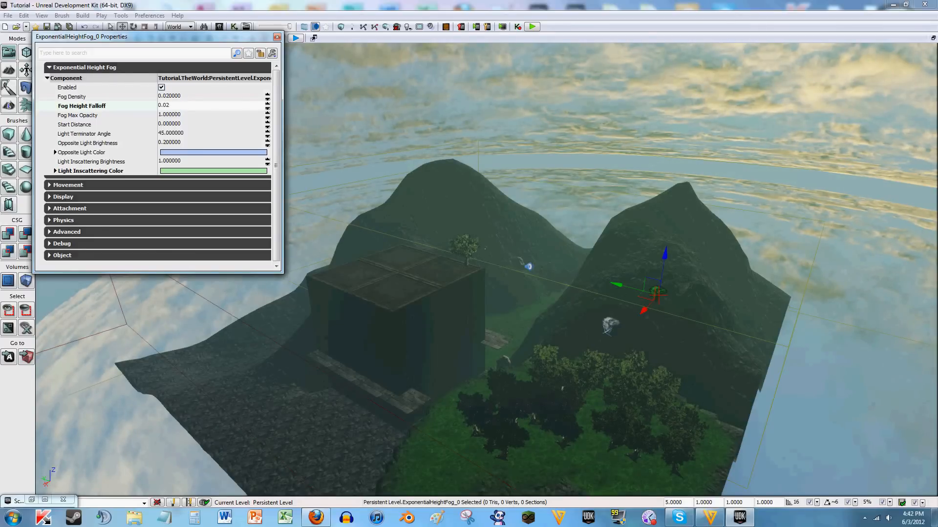
pyautogui.press('Return')
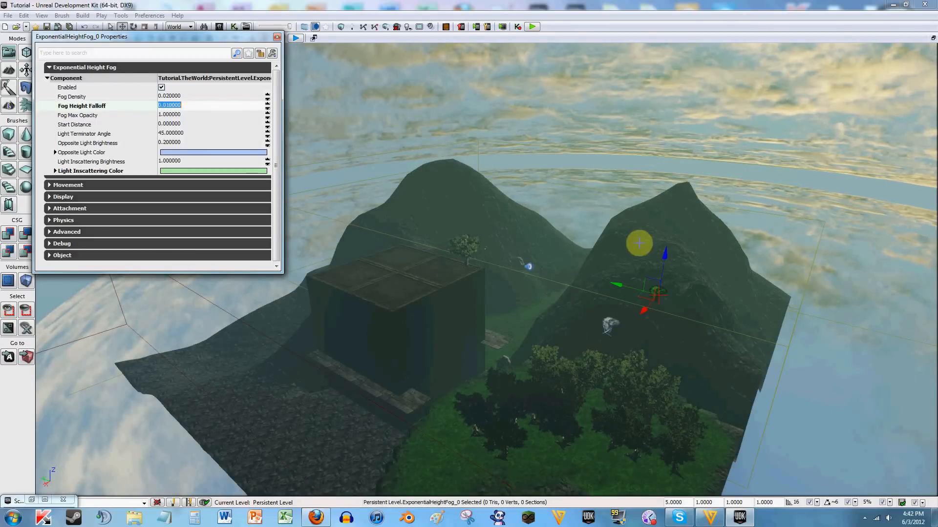
# Step: Raise the fog actor high above the hilltops and view the level from the opposite side
pyautogui.moveTo(661, 251); pyautogui.dragTo(684, 31)
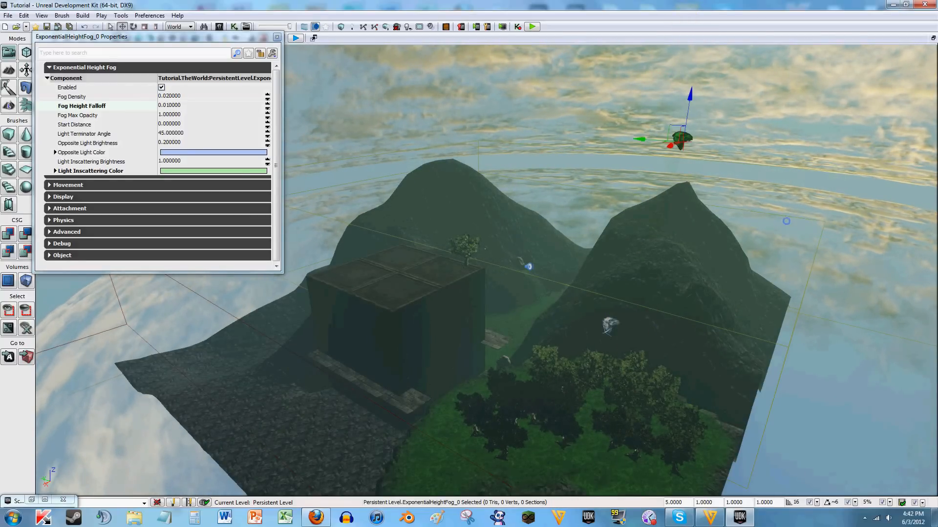
pyautogui.moveTo(785, 229); pyautogui.dragTo(769, 239, button='right')
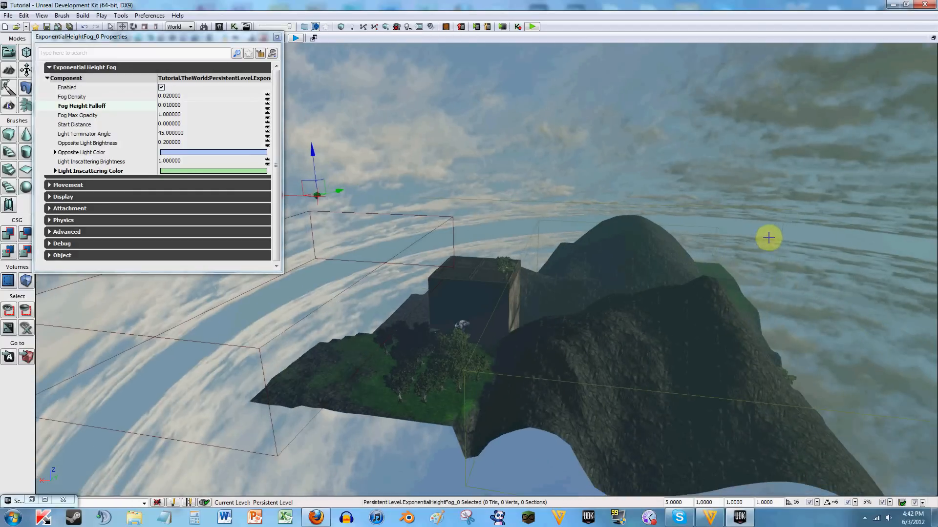
pyautogui.moveTo(365, 163); pyautogui.dragTo(359, 152, button='right')
pyautogui.moveTo(438, 153); pyautogui.dragTo(464, 151, button='right')
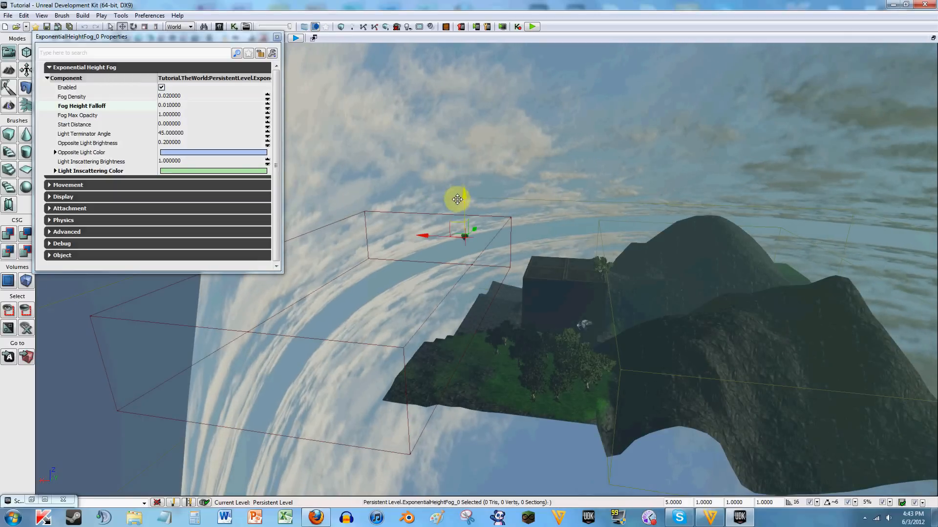
# Step: Examine how the thin fog covers the hills, trees and stone platform from several sides
pyautogui.press('w')
pyautogui.moveTo(504, 170); pyautogui.dragTo(190, 120, button='right')
pyautogui.press('w')
pyautogui.press('w')
pyautogui.press('w')
pyautogui.press('w')
pyautogui.press('s')
pyautogui.press('a')
# Step: Lower the fog actor slightly in the sky beyond the stone platform
pyautogui.moveTo(459, 142); pyautogui.dragTo(511, 165, button='right')
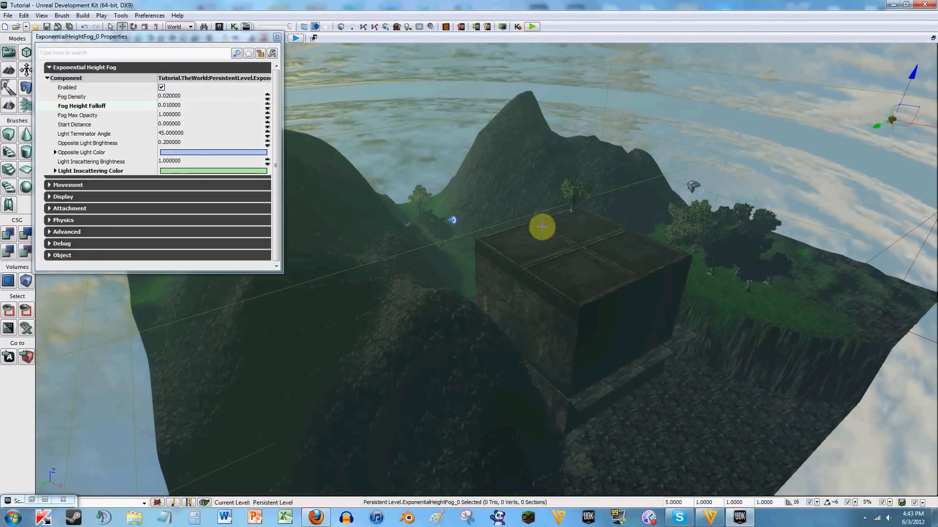
pyautogui.moveTo(792, 141); pyautogui.dragTo(813, 127, button='right')
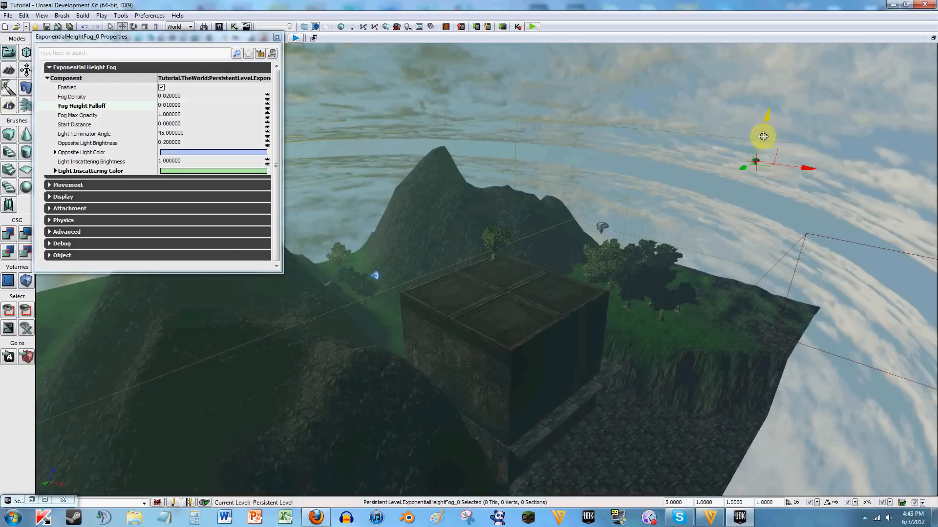
pyautogui.moveTo(766, 123); pyautogui.dragTo(786, 204)
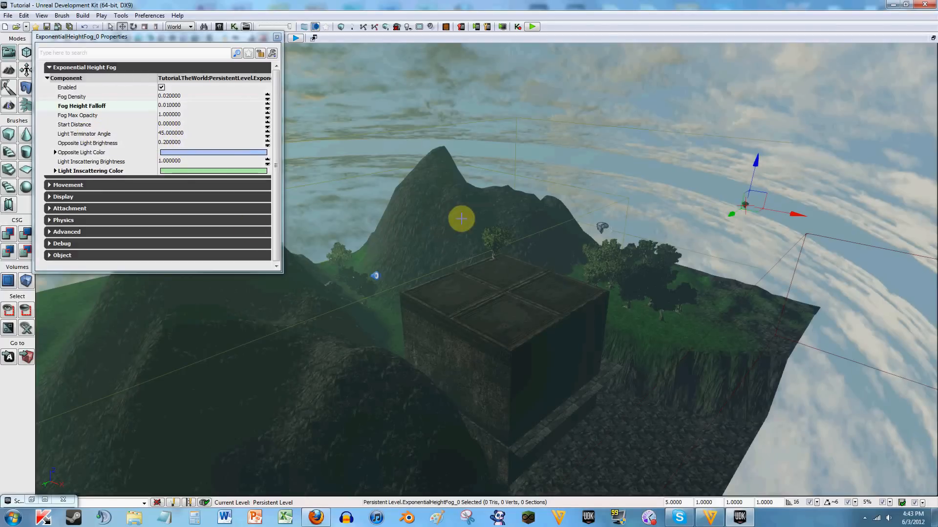
# Step: Try Start Distance values of 2, 3 and 10 on the fog, and raise it to 10000
pyautogui.click(162, 124)
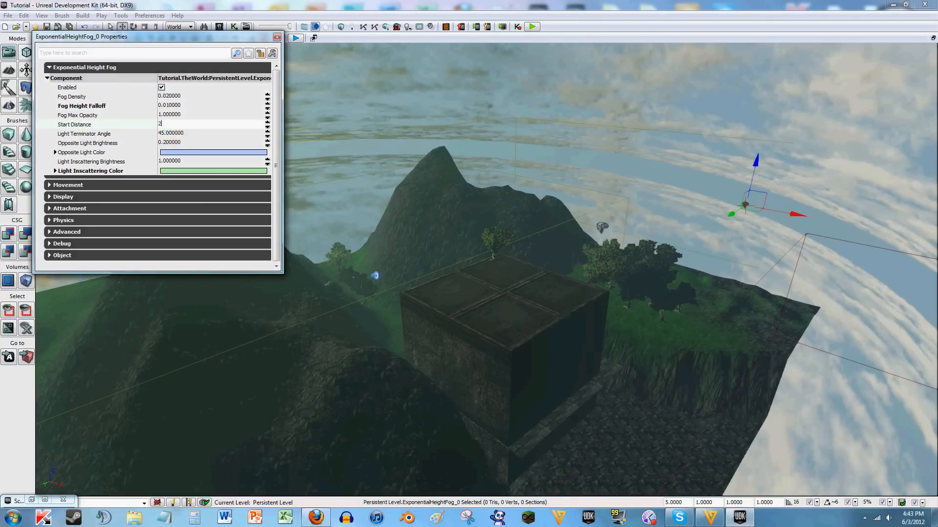
pyautogui.press('Return')
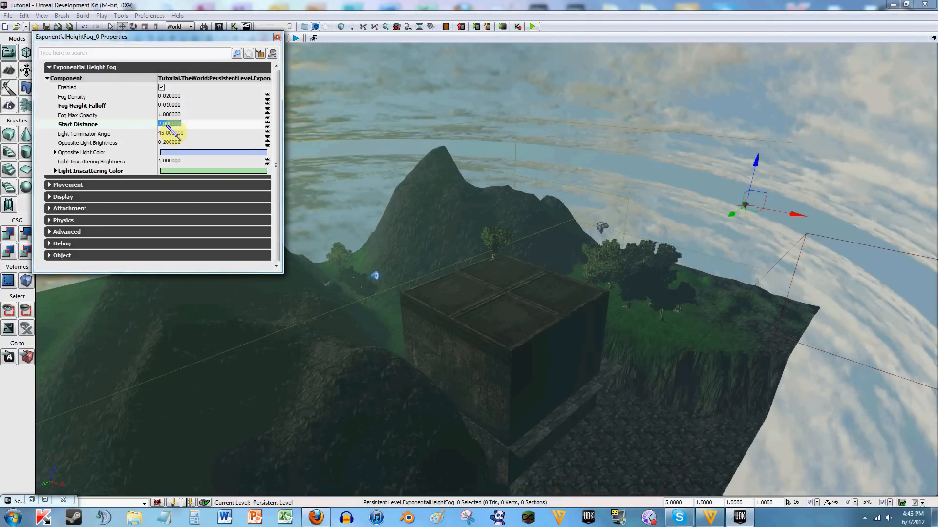
pyautogui.write('3')
pyautogui.press('Return')
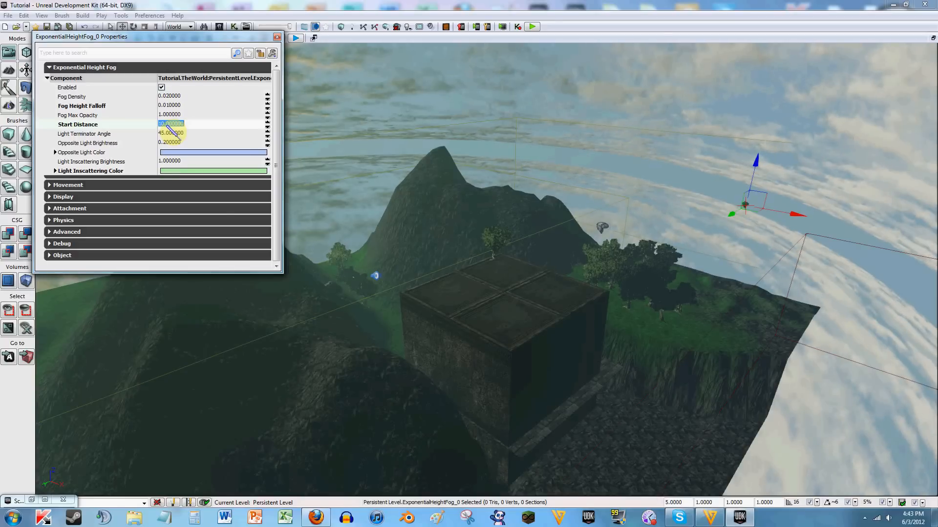
pyautogui.press('Return')
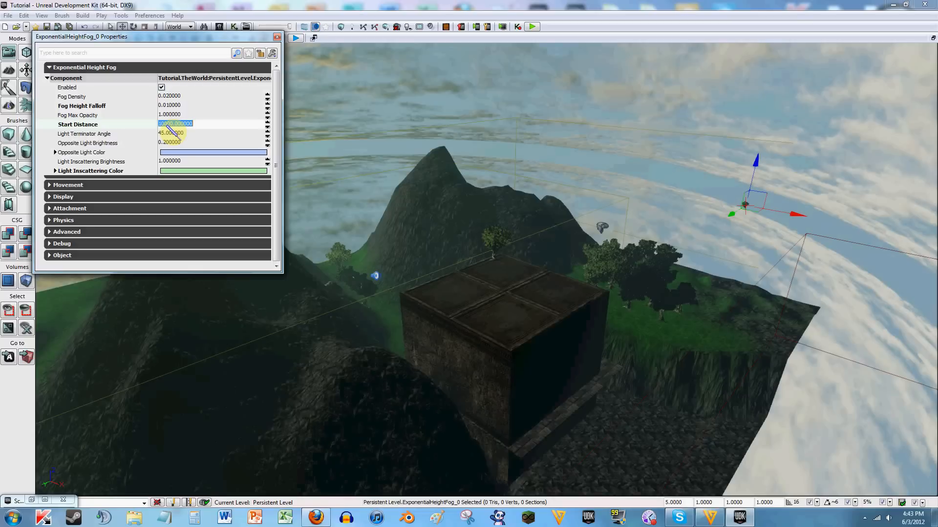
# Step: Set the fog's Start Distance to 20000 and check the hills and stone platform
pyautogui.moveTo(450, 154); pyautogui.dragTo(380, 142, button='right')
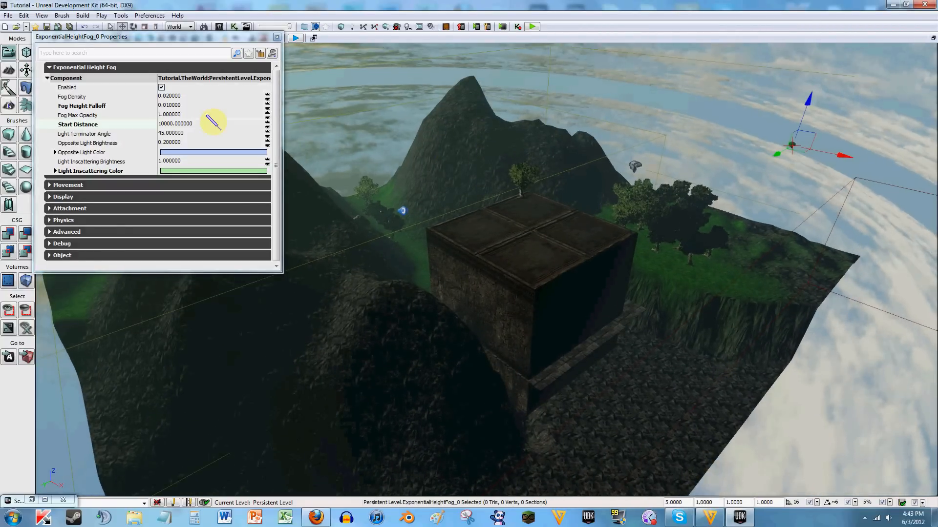
pyautogui.click(166, 123)
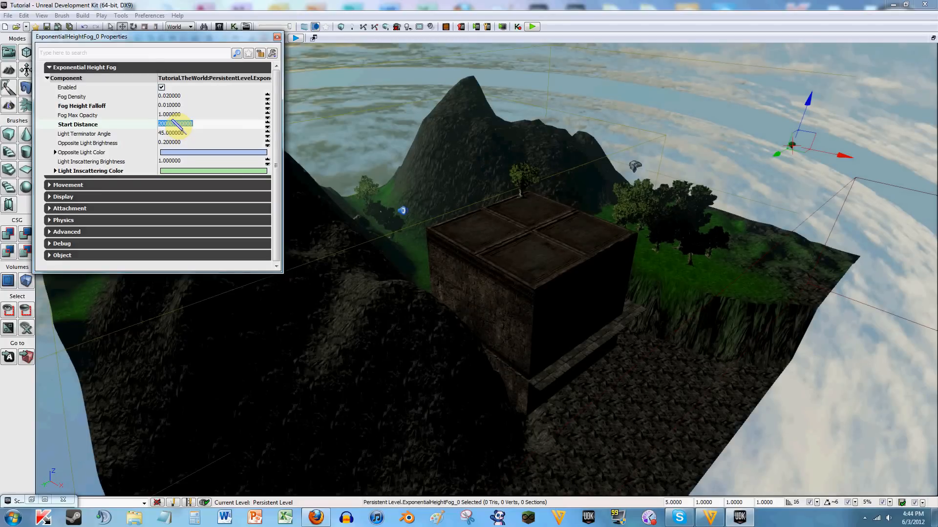
pyautogui.moveTo(466, 335); pyautogui.dragTo(415, 337, button='right')
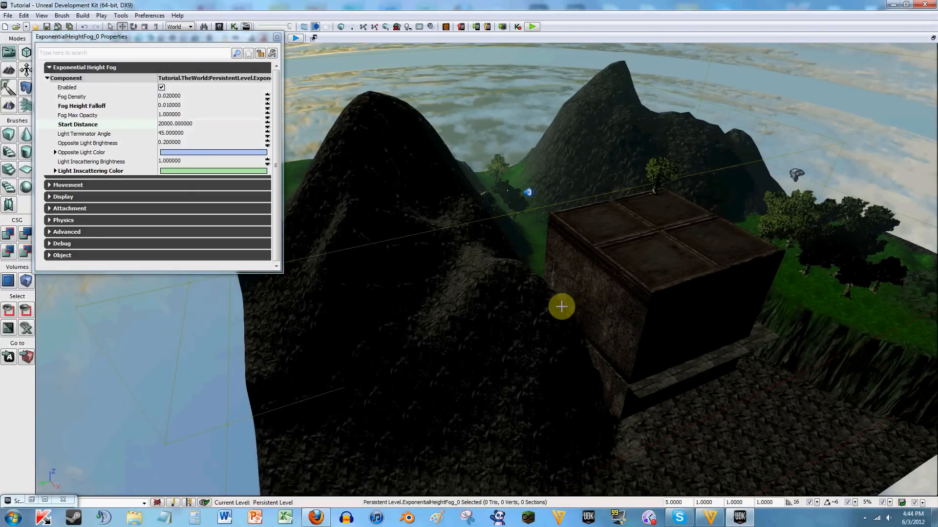
pyautogui.moveTo(524, 320); pyautogui.dragTo(607, 270, button='right')
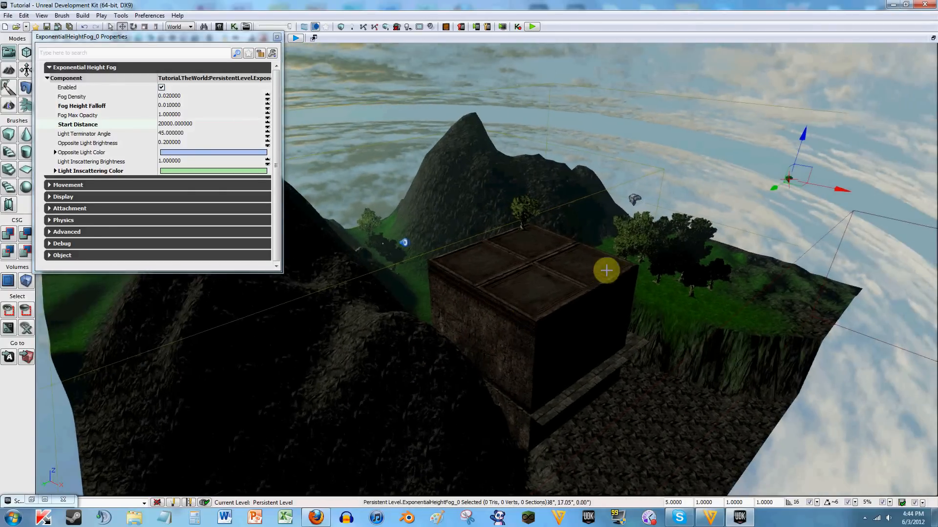
# Step: Set the height fog's Fog Density to 1
pyautogui.click(163, 96)
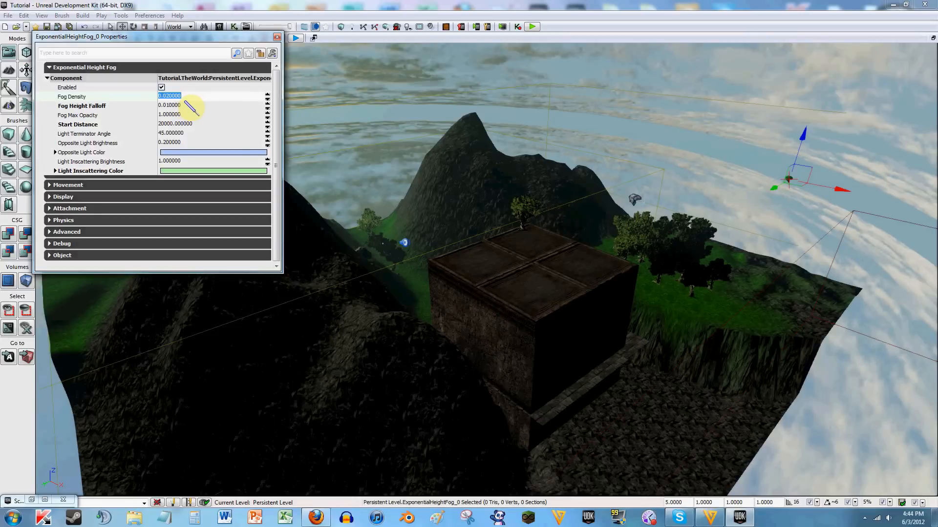
pyautogui.write('1')
pyautogui.press('Return')
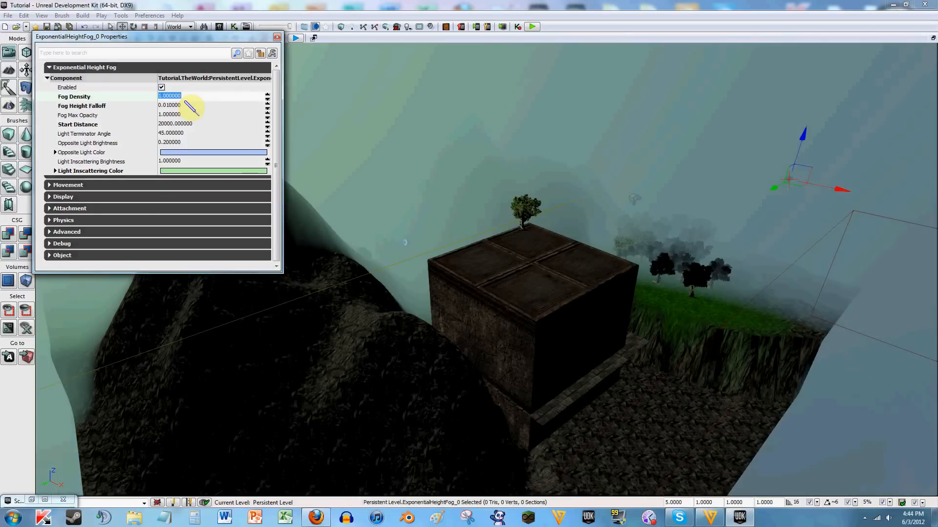
# Step: Start a play preview of the level and walk out through the metal door into the grassy valley
pyautogui.moveTo(433, 128); pyautogui.dragTo(179, 89, button='right')
pyautogui.press('w')
pyautogui.press('d')
pyautogui.click(530, 27)
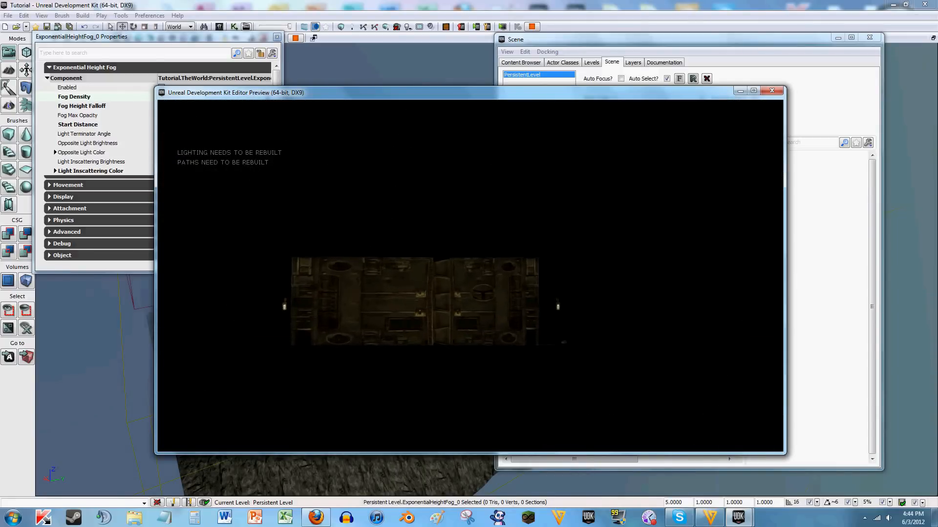
pyautogui.press('w')
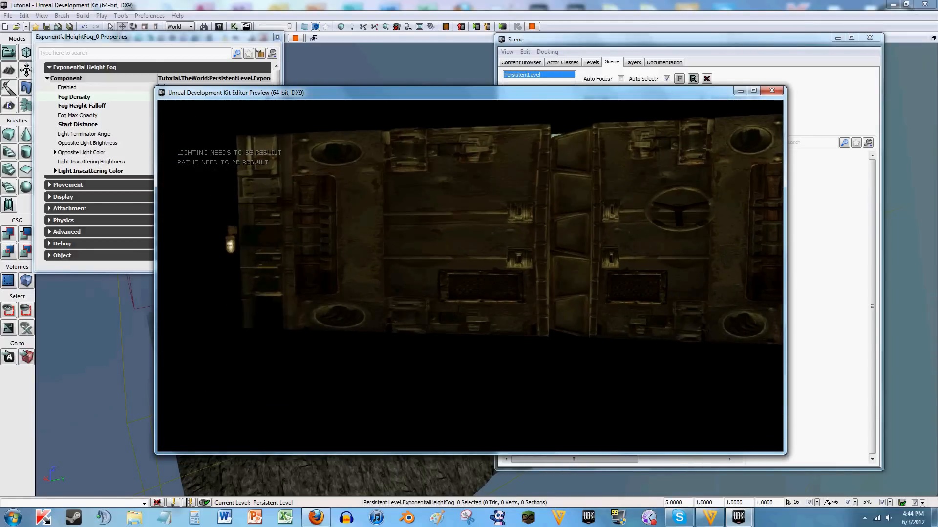
pyautogui.press('w')
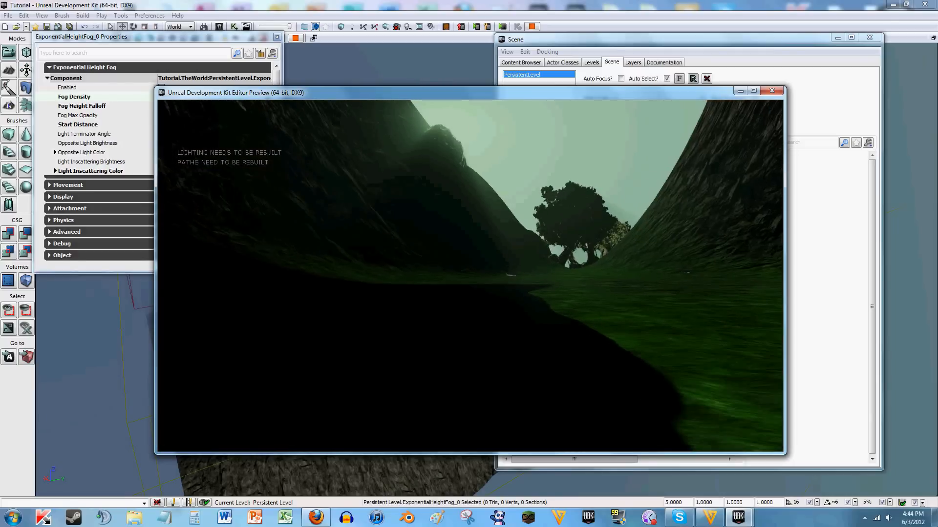
# Step: Walk through the valley past the large trees to the open grass, examining the fog and light around the hills
pyautogui.press('w')
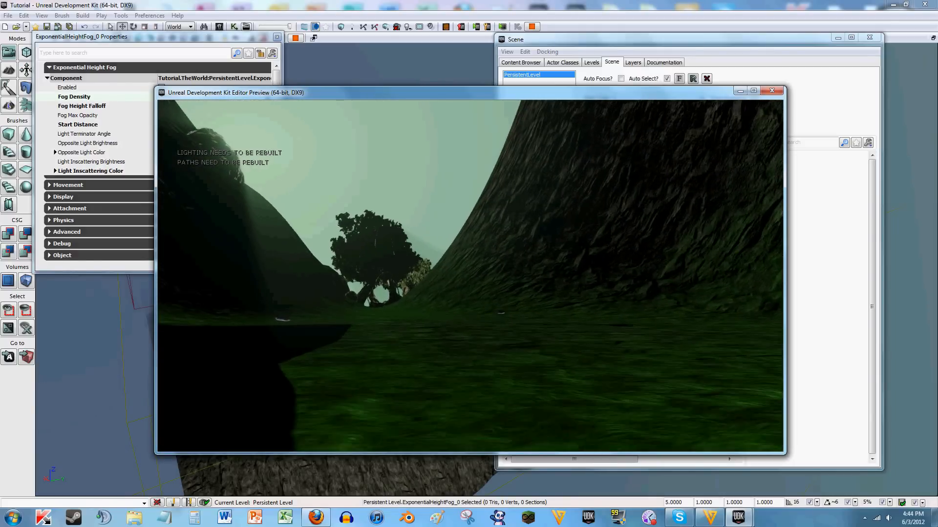
pyautogui.press('w')
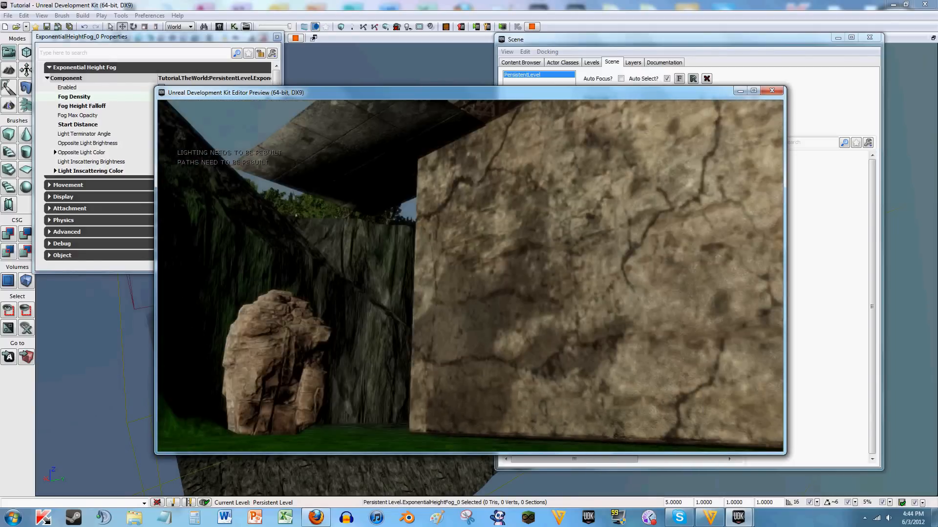
pyautogui.press('w')
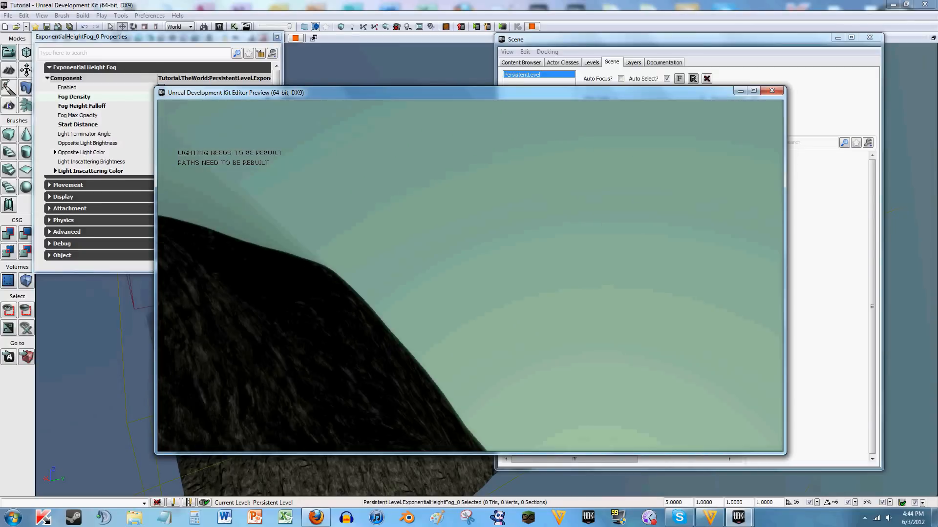
pyautogui.press('w')
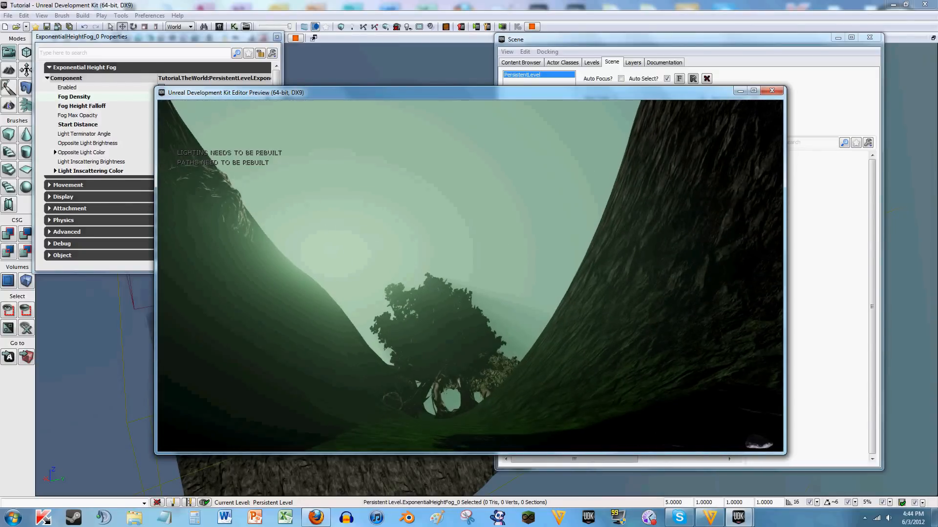
pyautogui.press('w')
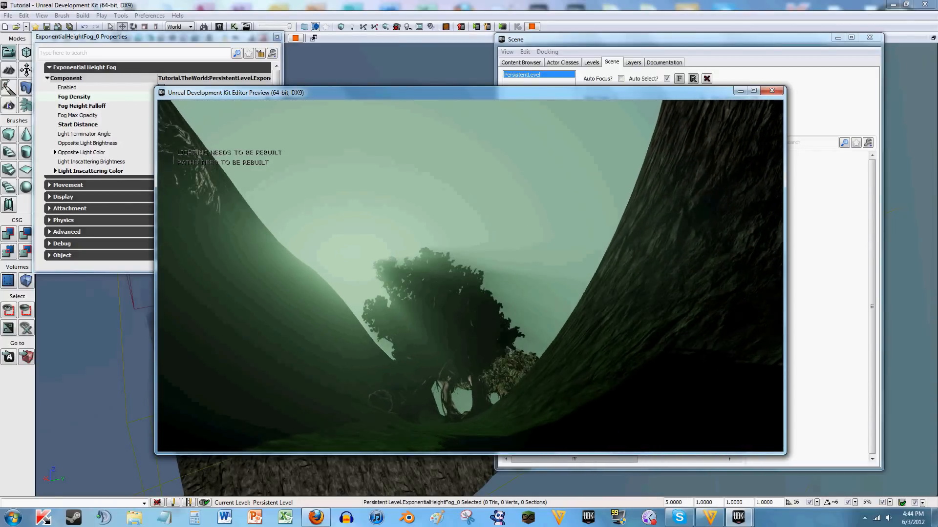
pyautogui.press('w')
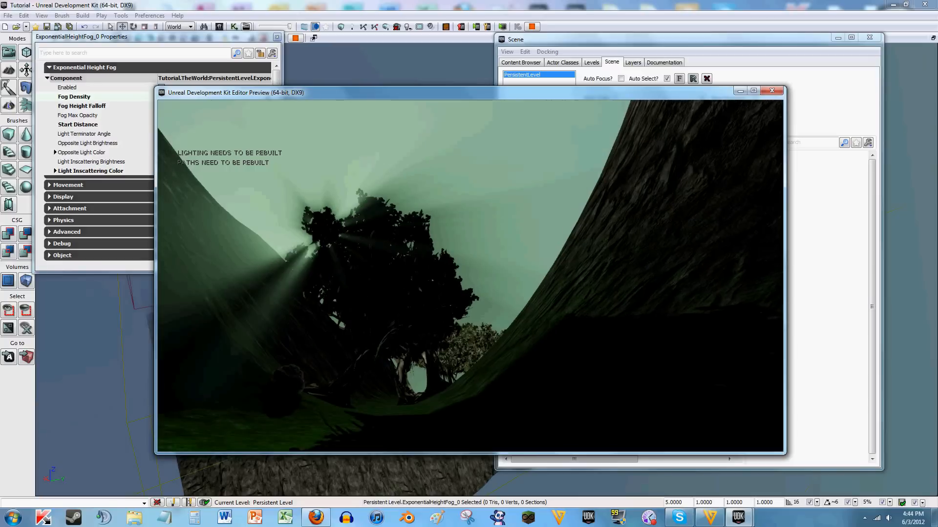
pyautogui.press('w')
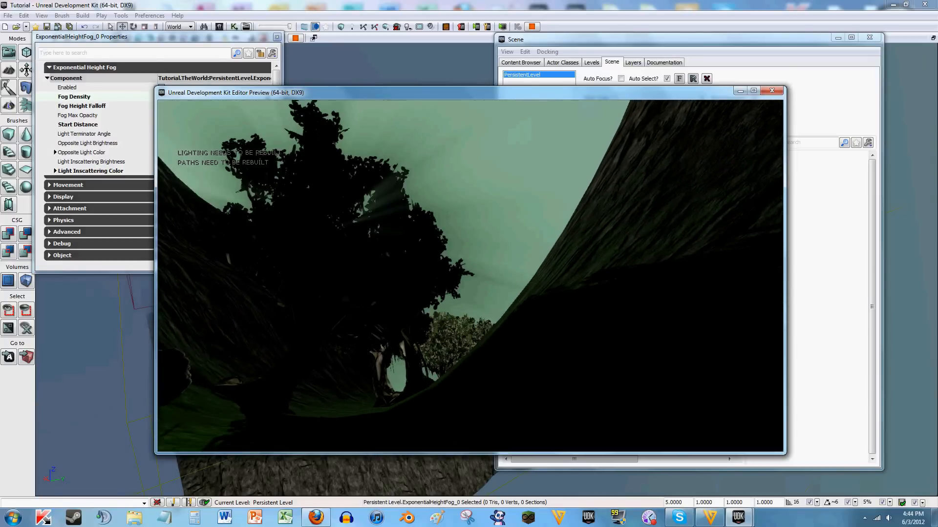
pyautogui.press('w')
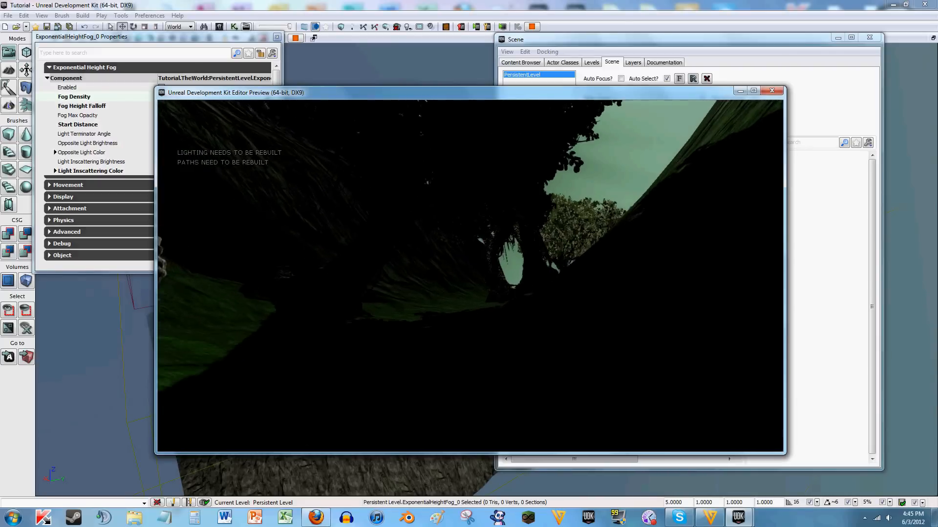
pyautogui.press('w')
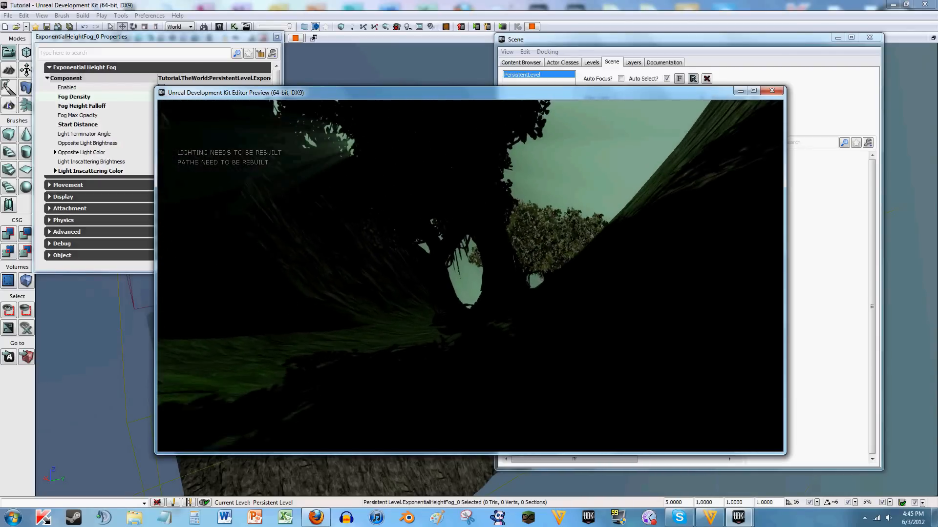
pyautogui.press('w')
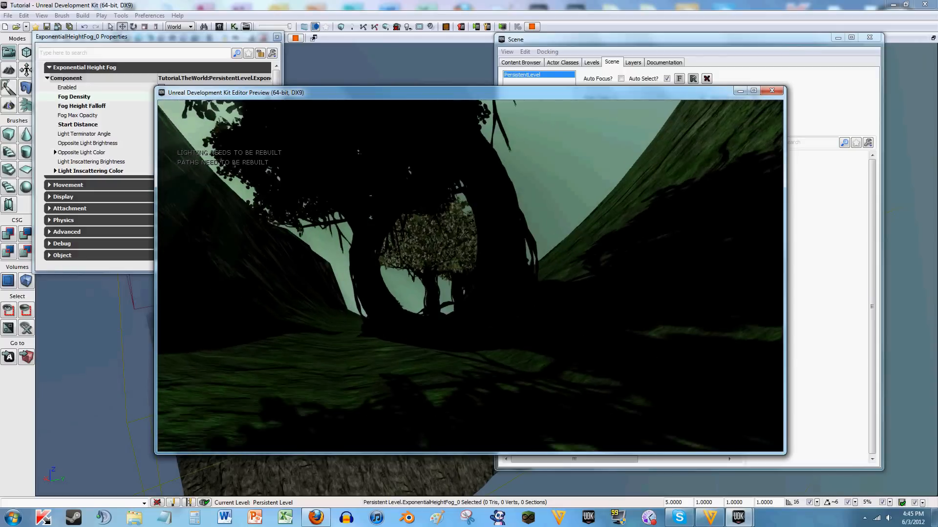
pyautogui.press('w')
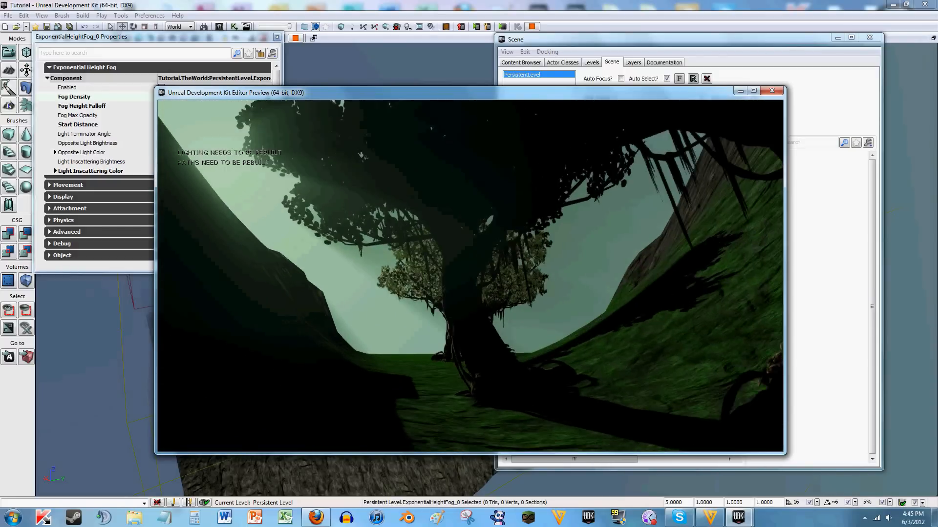
pyautogui.press('w')
pyautogui.press('a')
pyautogui.press('w')
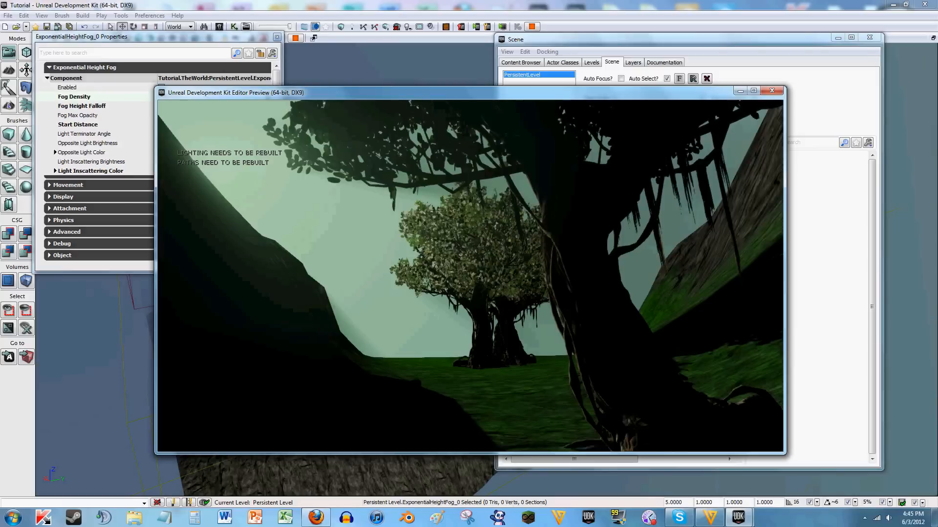
pyautogui.press('w')
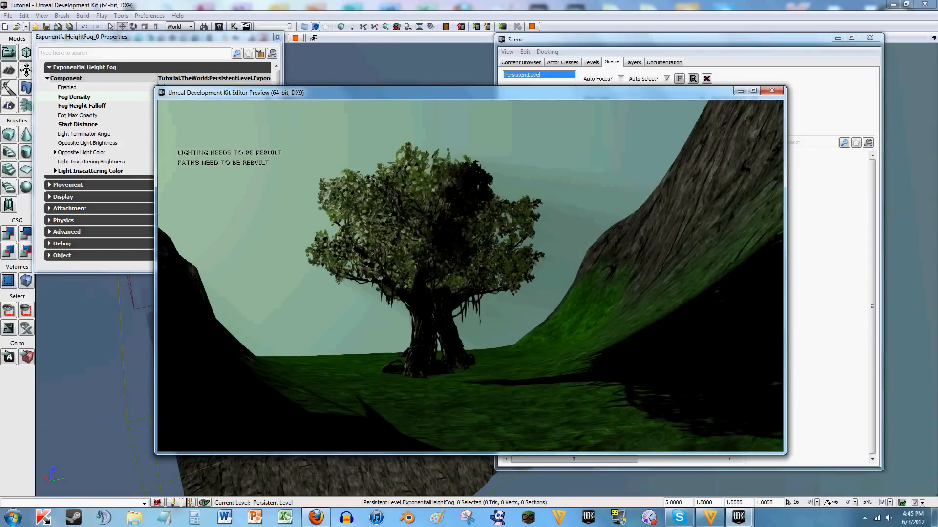
pyautogui.press('w')
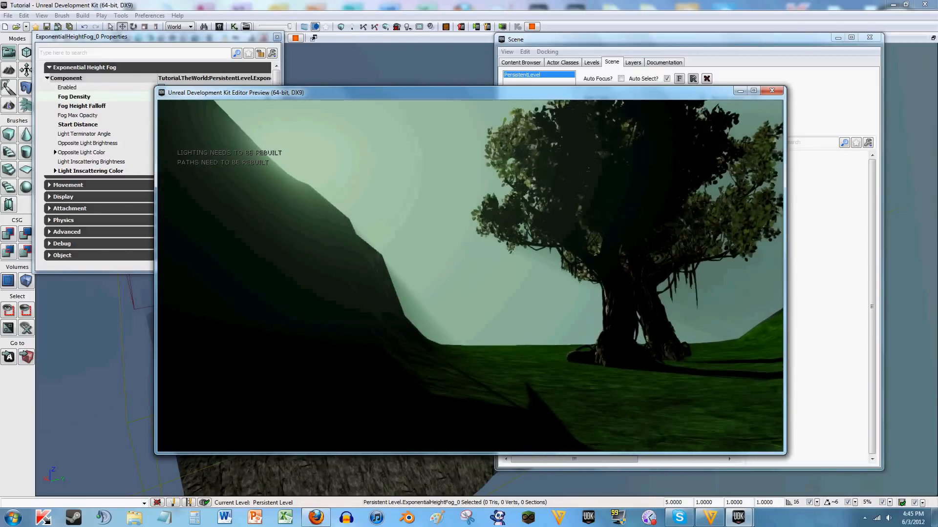
pyautogui.press('w')
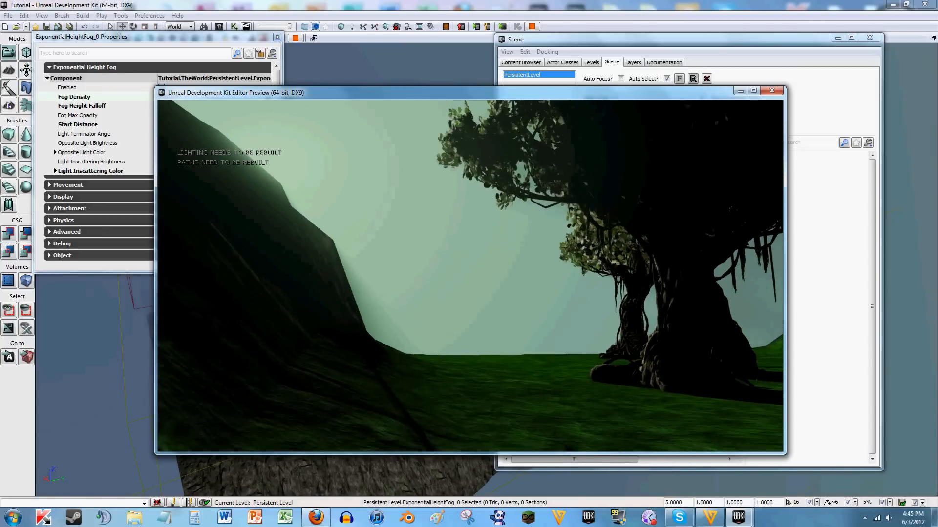
pyautogui.press('w')
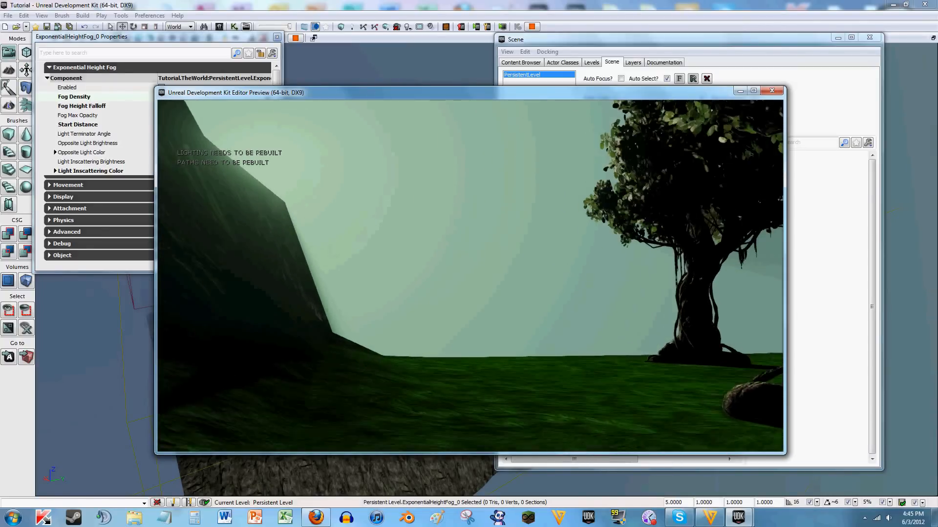
# Step: Turn back and walk past the trees toward the tall stone building, examining the fog on that side
pyautogui.press('w')
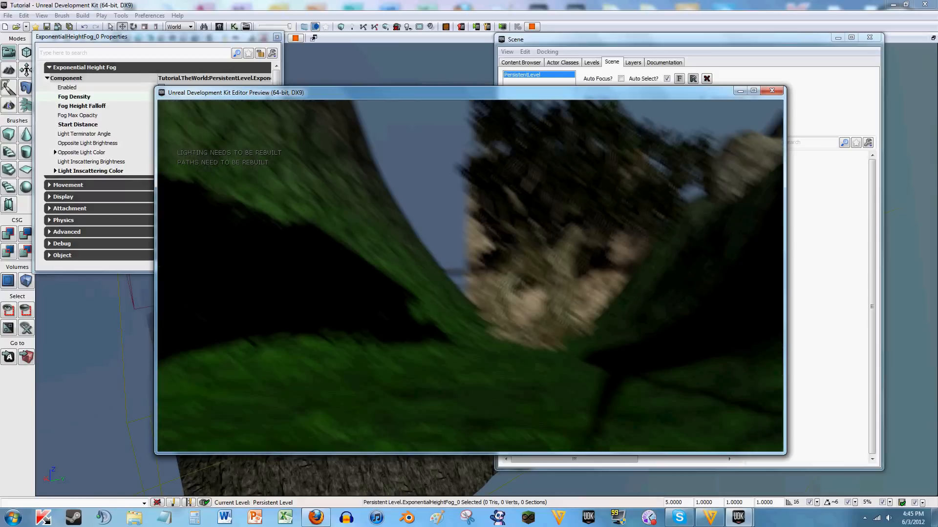
pyautogui.press('w')
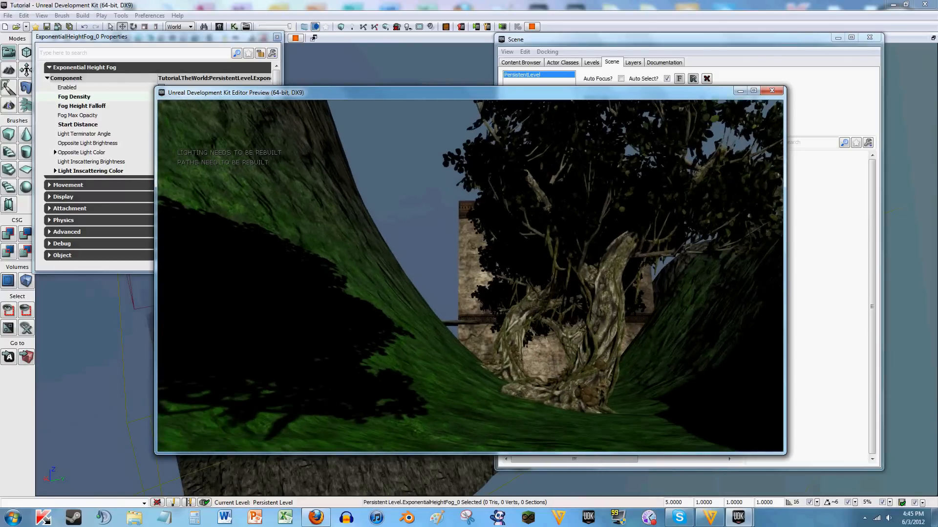
pyautogui.press('w')
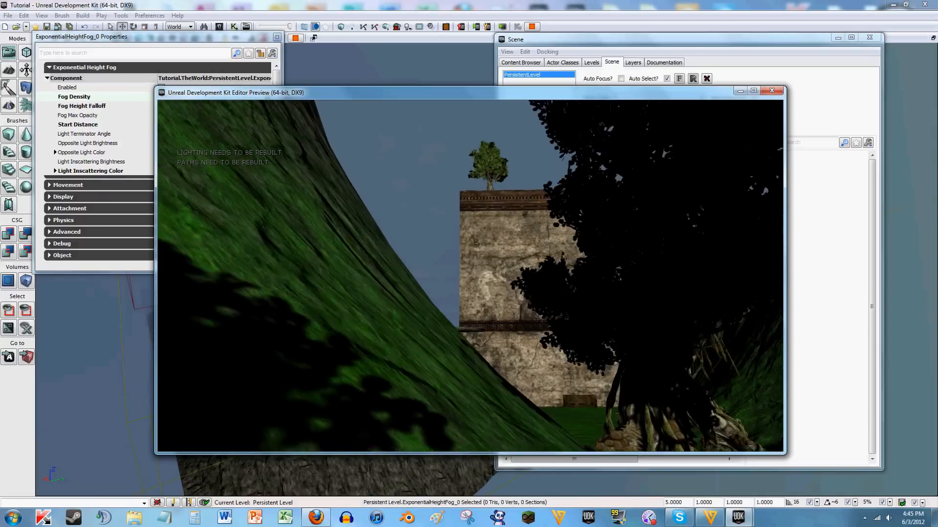
pyautogui.press('w')
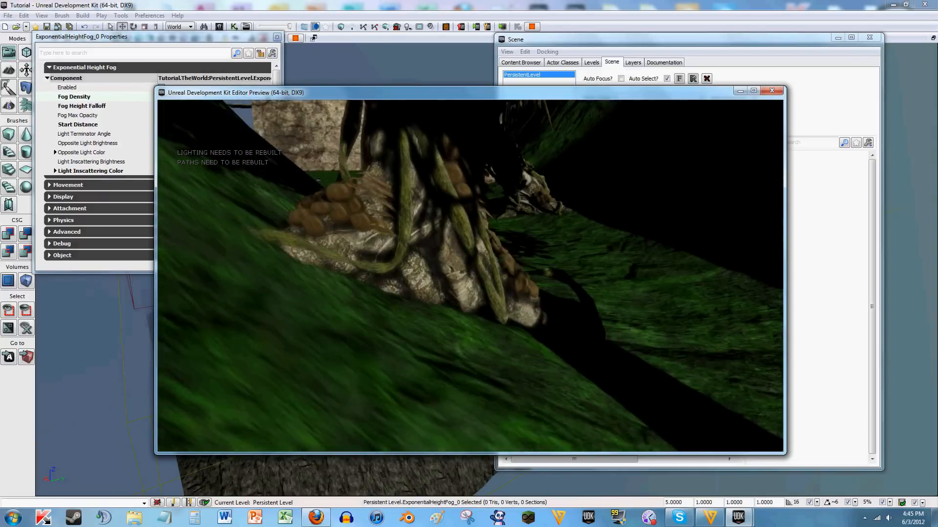
pyautogui.press('w')
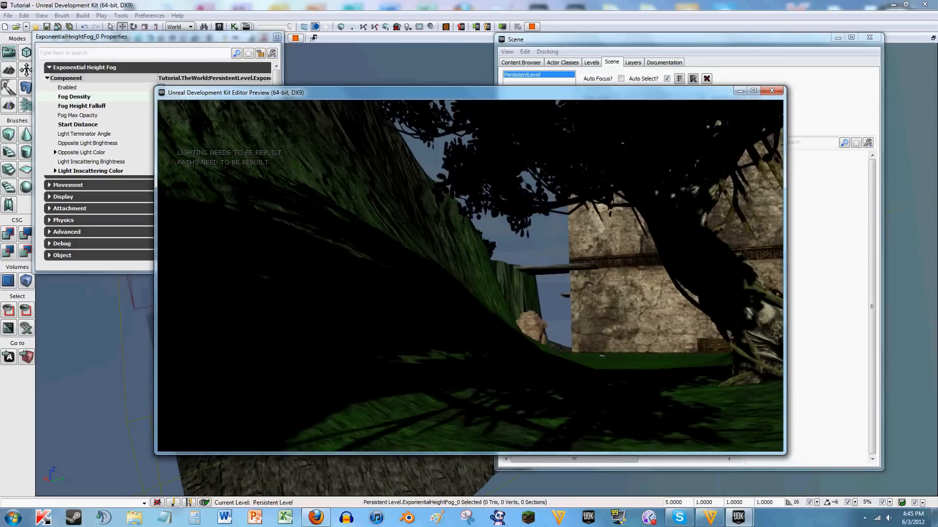
pyautogui.press('w')
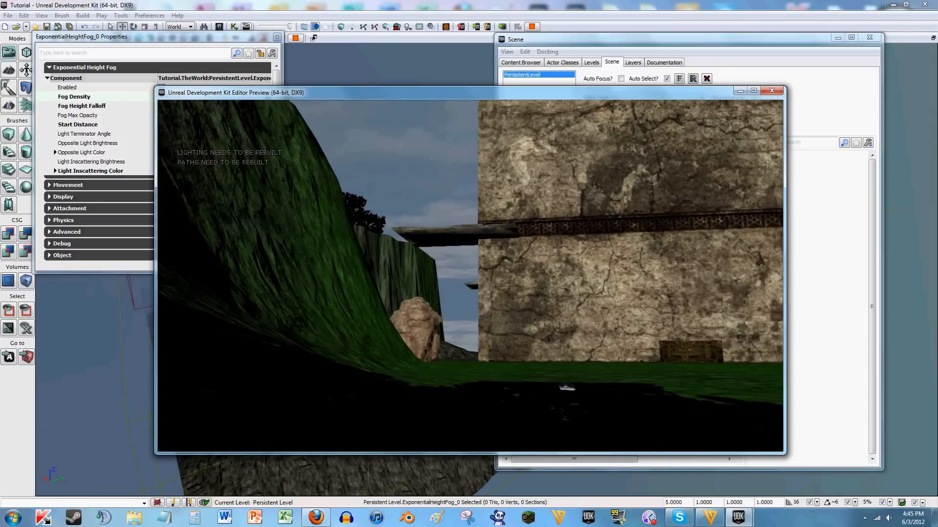
pyautogui.press('w')
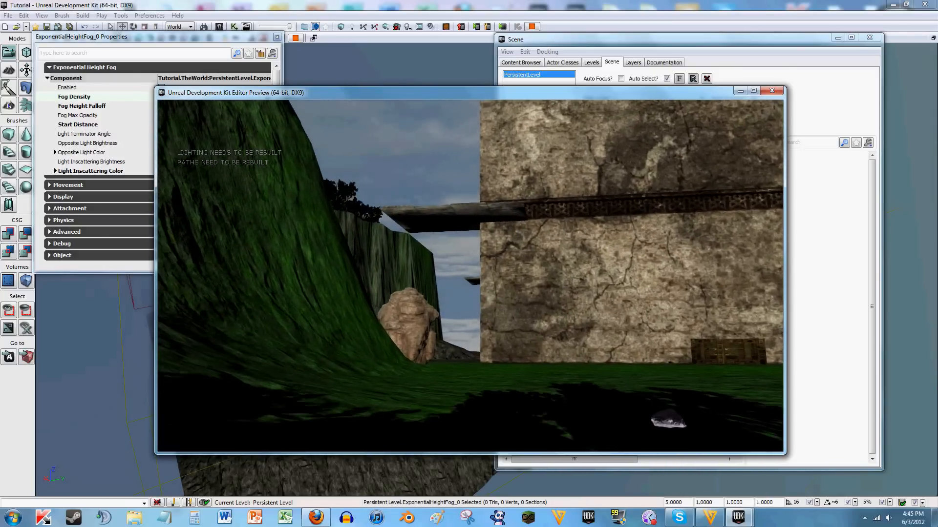
pyautogui.press('w')
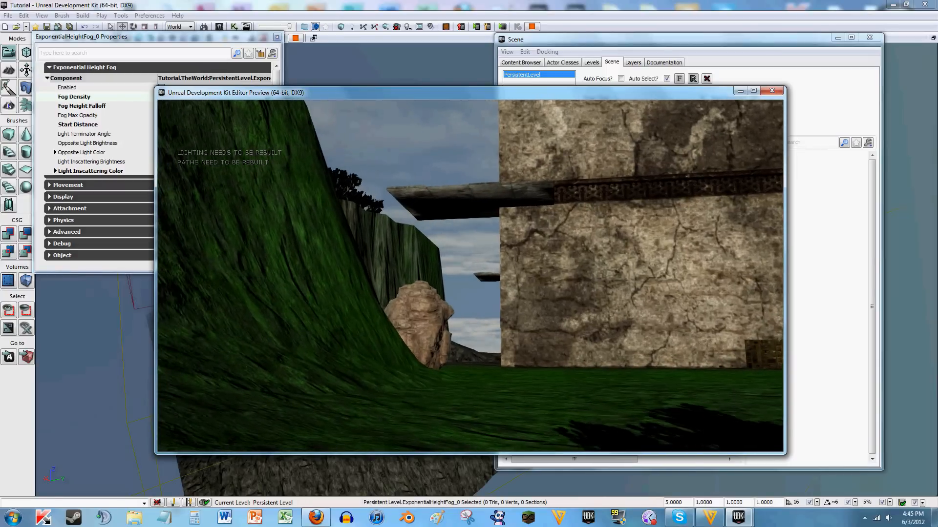
pyautogui.press('w')
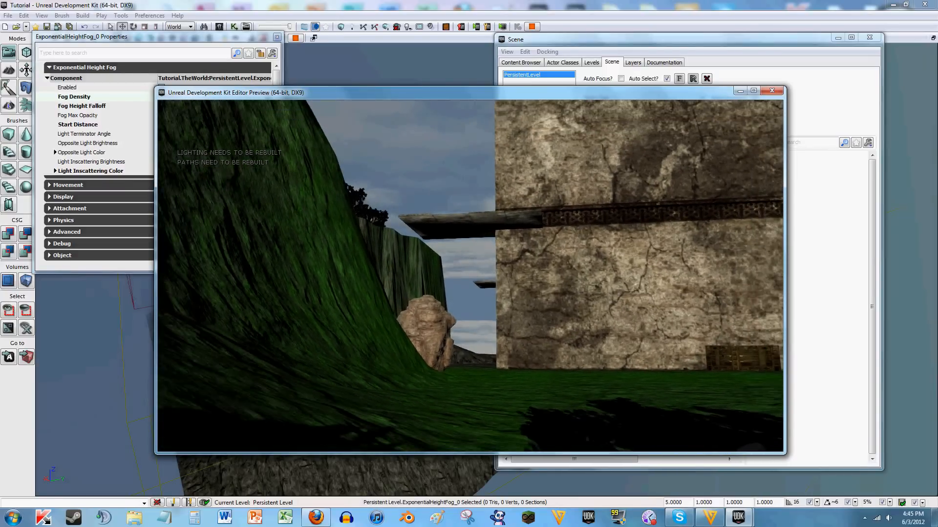
pyautogui.press('w')
pyautogui.press('s')
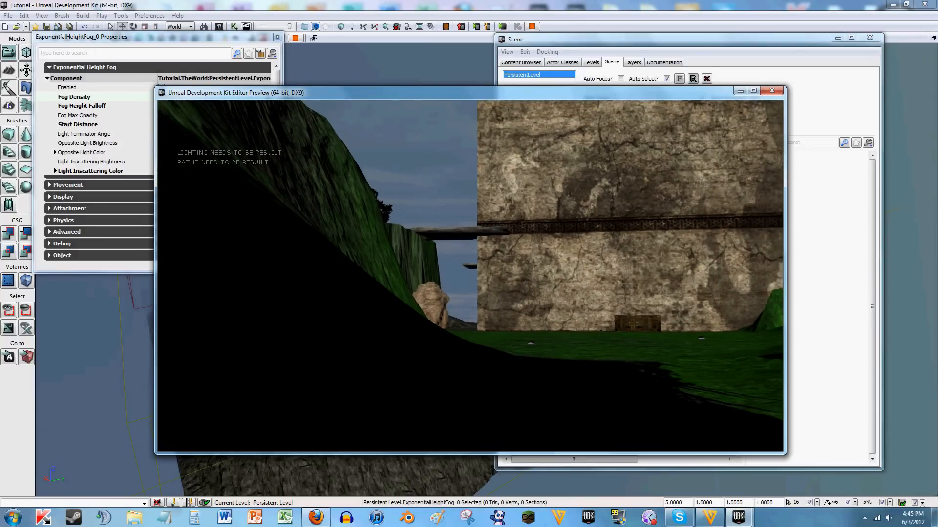
# Step: Back away past the large trees, examine the fog over the hills and around the stone building, and end the play preview
pyautogui.press('s')
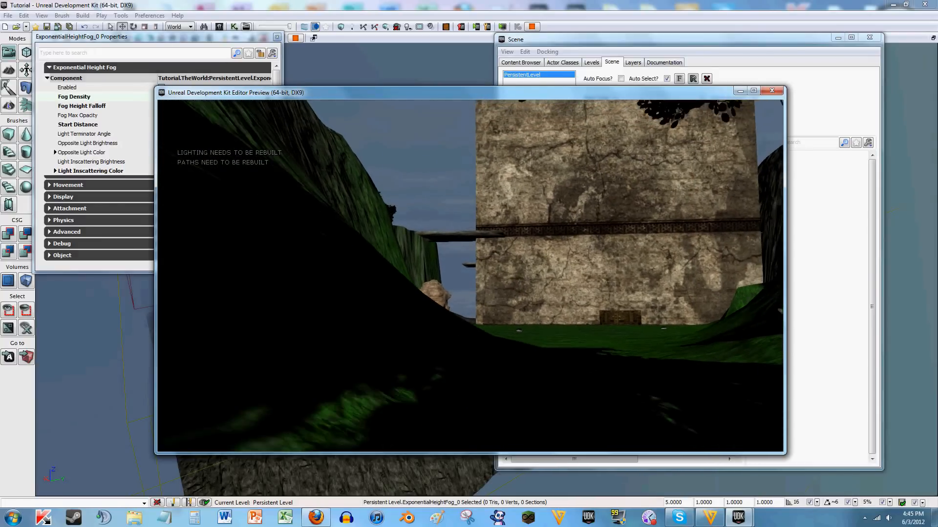
pyautogui.press('s')
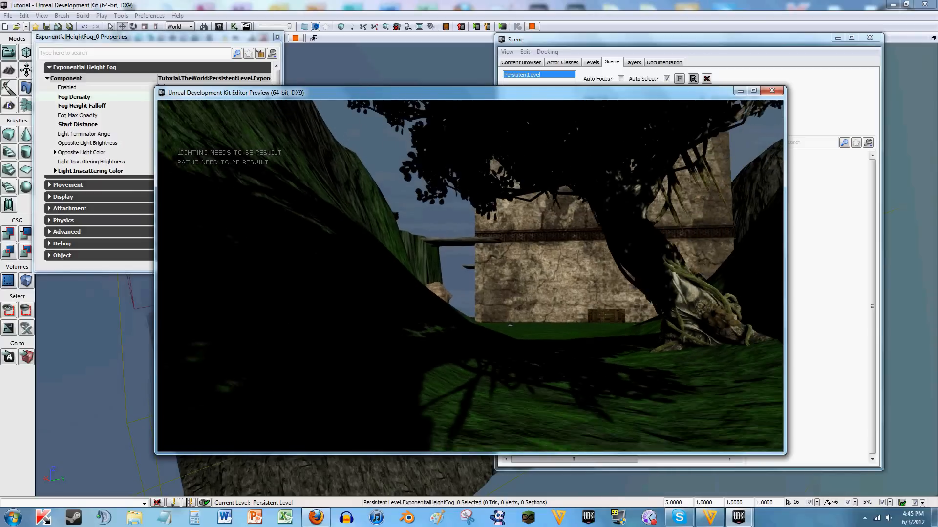
pyautogui.press('s')
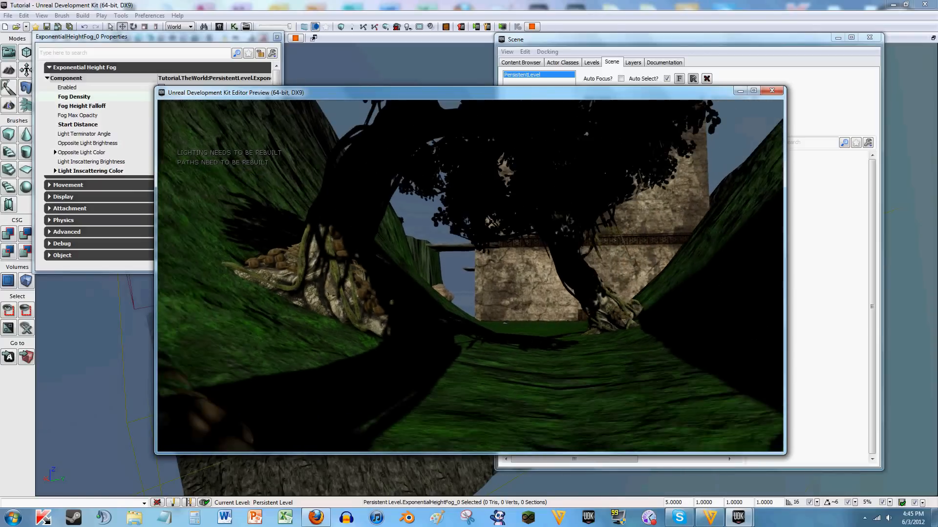
pyautogui.press('s')
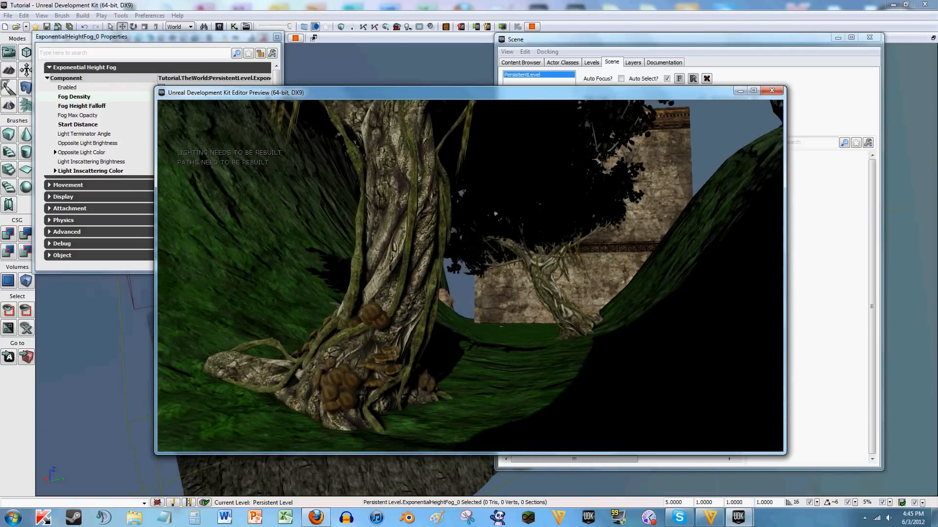
pyautogui.press('w')
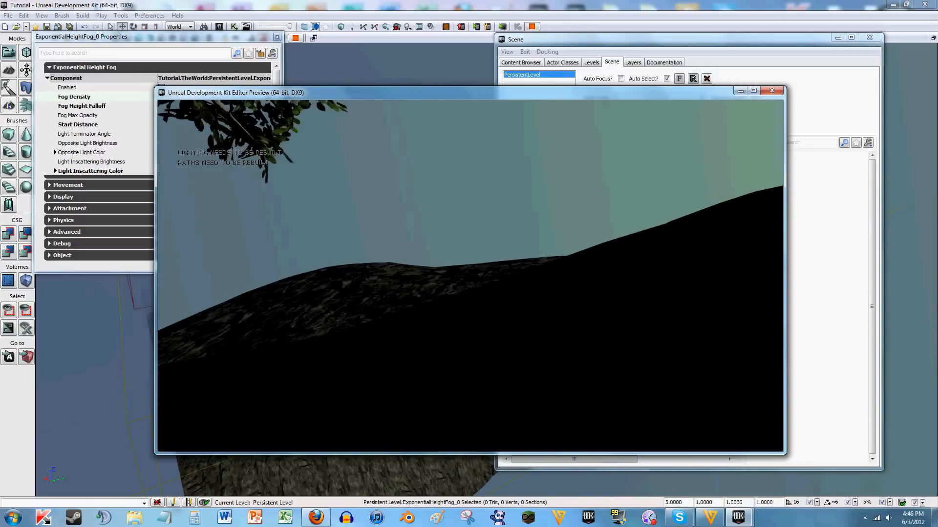
pyautogui.press('w')
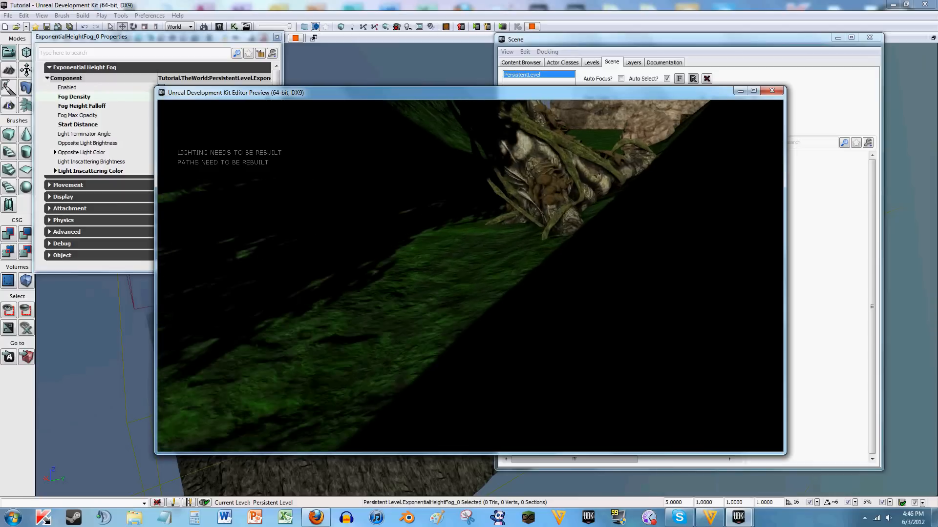
pyautogui.press('w')
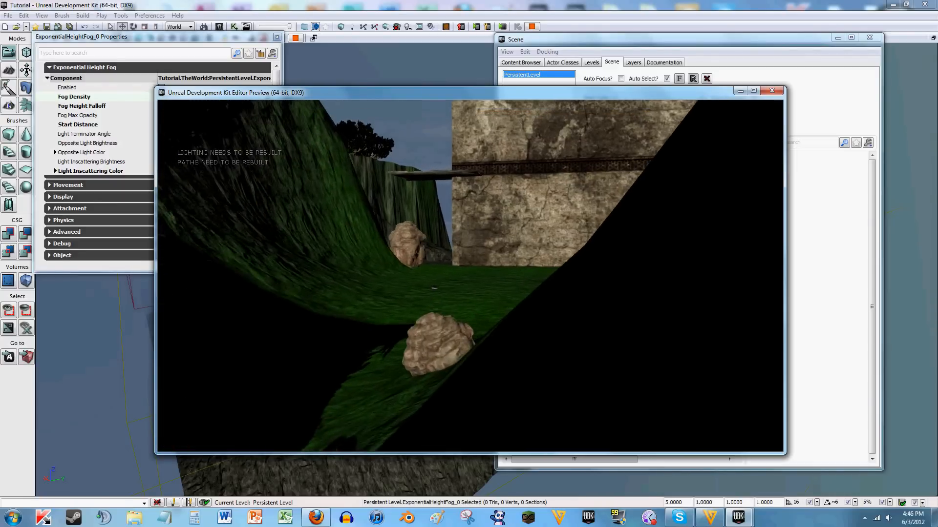
pyautogui.press('w')
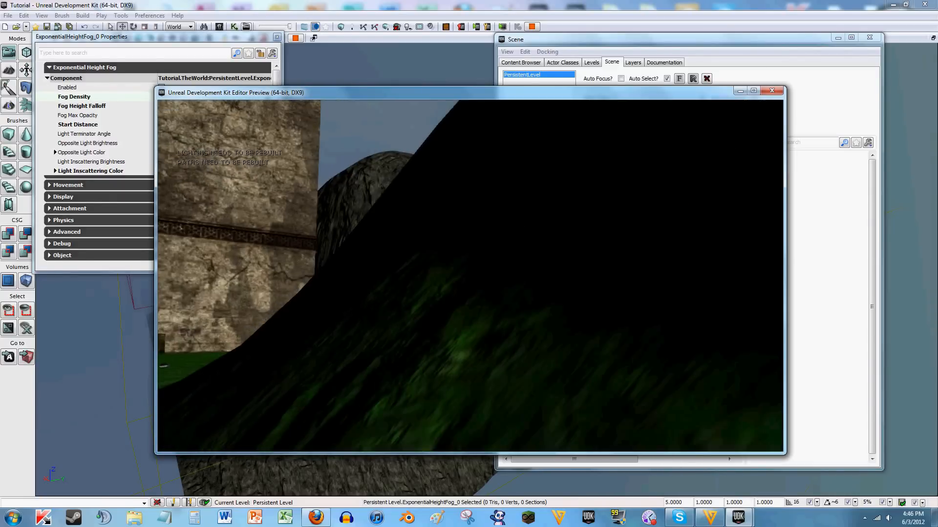
pyautogui.press('Escape')
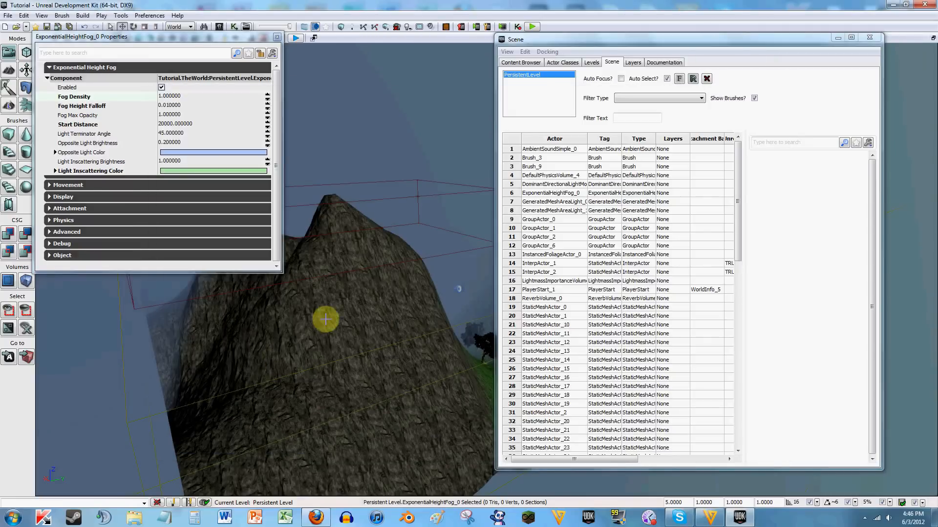
# Step: Fly the editor view over the rocky hills to the tall stone building and examine the fog behind it
pyautogui.press('w')
pyautogui.press('d')
pyautogui.moveTo(384, 249)
pyautogui.mouseDown(button='right')
pyautogui.moveTo(353, 220)
pyautogui.moveTo(350, 239)
pyautogui.moveTo(382, 254)
pyautogui.mouseUp(button='right')
pyautogui.press('w')
pyautogui.press('s')
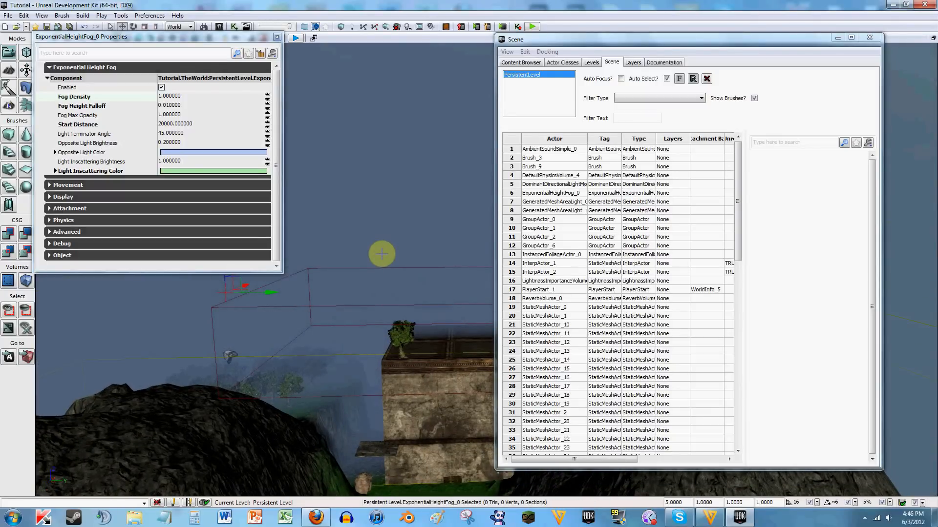
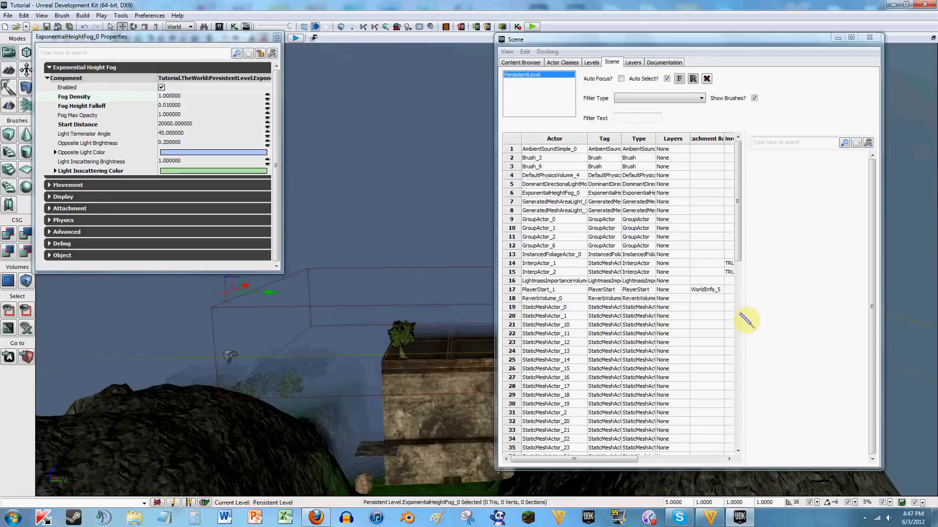
# Step: Open the height fog's Opposite Light Color for editing and examine the fog color on the other side of the sky
pyautogui.click(169, 154)
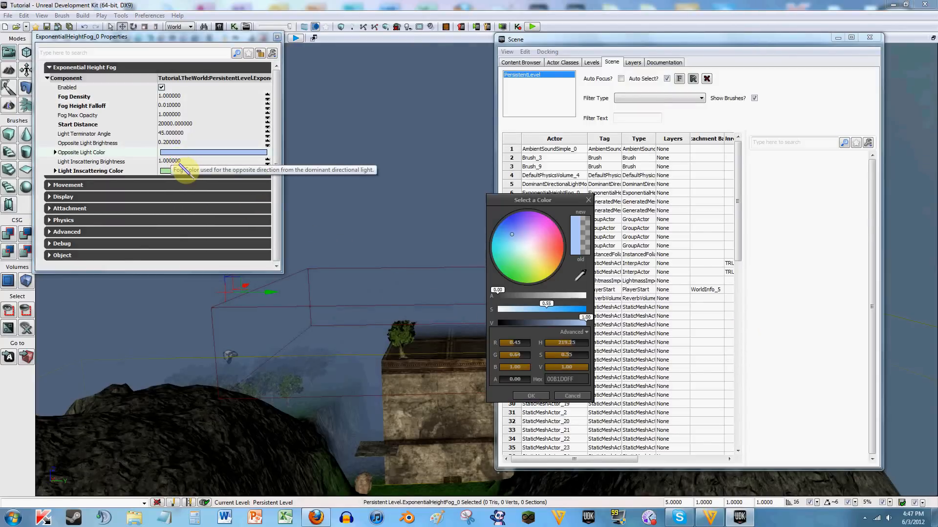
pyautogui.moveTo(384, 254); pyautogui.dragTo(94, 299, button='right')
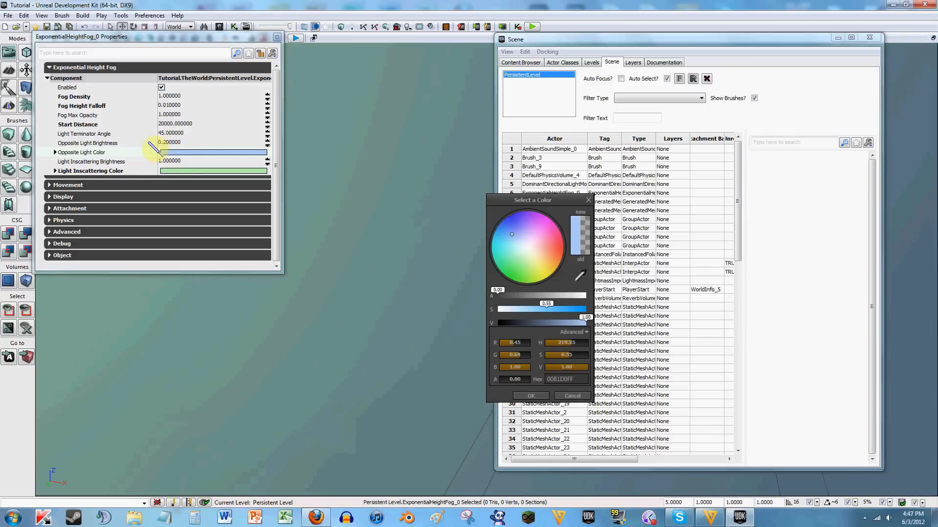
# Step: Open the height fog's Fog Density value for editing
pyautogui.click(167, 95)
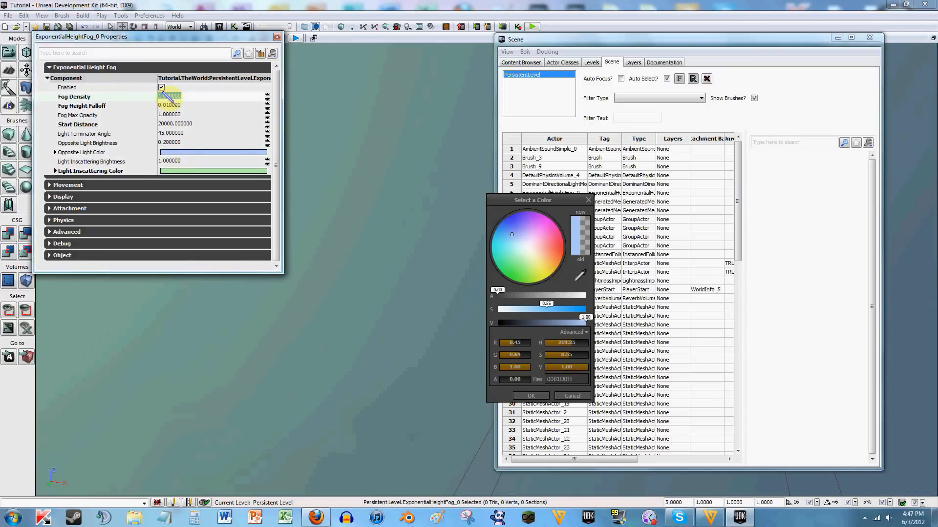
# Step: Set the height fog's density to 0.02 and its start distance to 0
pyautogui.write('0.02')
pyautogui.press('Return')
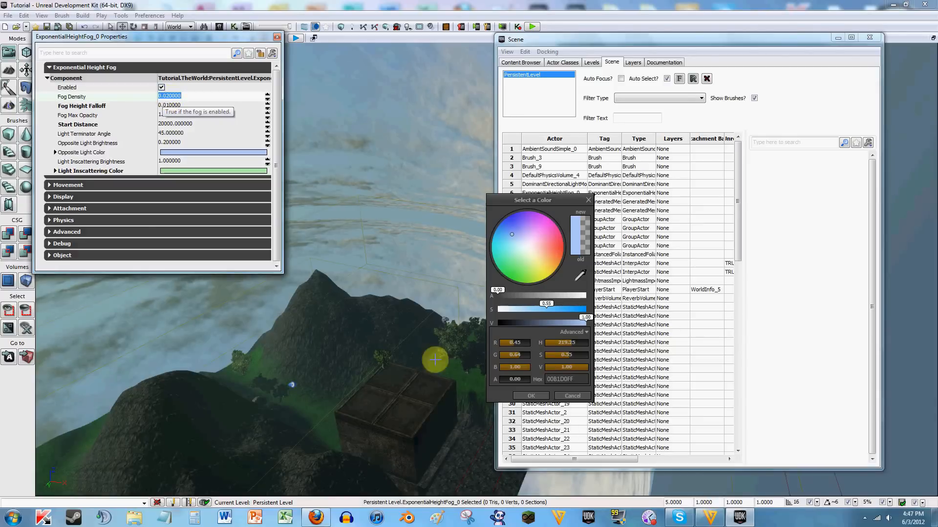
pyautogui.click(166, 125)
pyautogui.write('0')
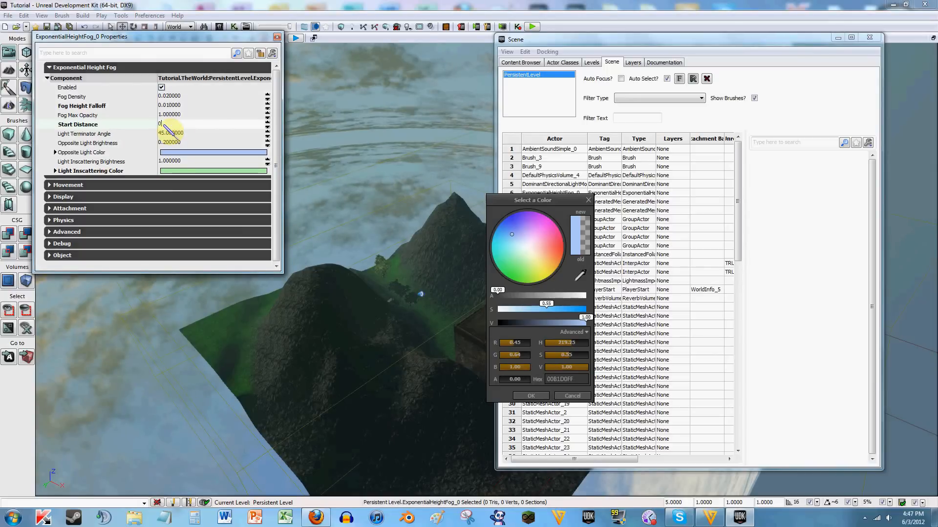
pyautogui.press('Return')
# Step: Set the height fog's density to 1
pyautogui.moveTo(340, 132); pyautogui.dragTo(374, 135, button='right')
pyautogui.press('w')
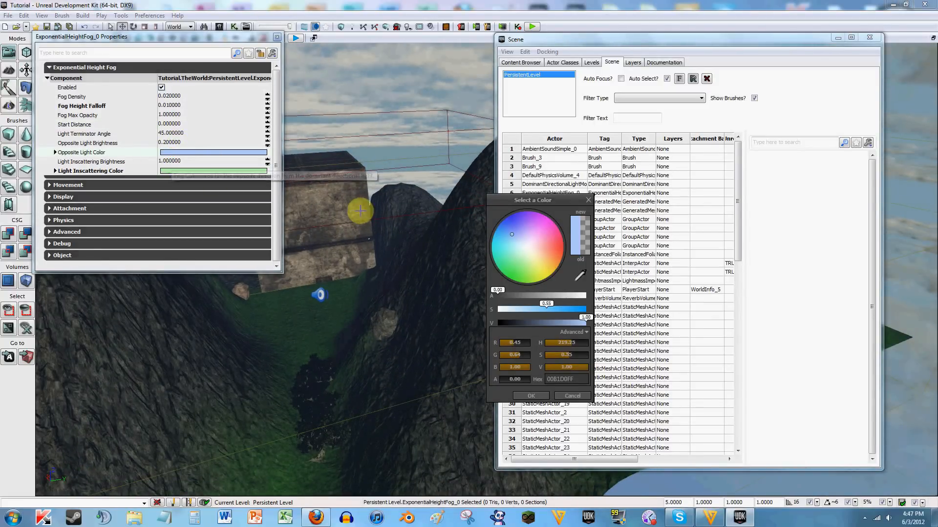
pyautogui.moveTo(360, 211); pyautogui.dragTo(371, 254, button='right')
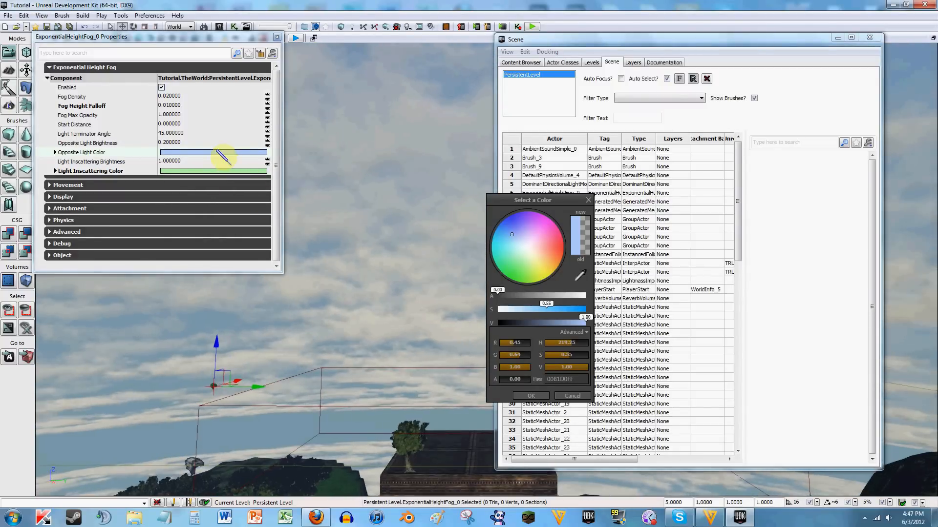
pyautogui.moveTo(404, 193); pyautogui.dragTo(406, 114, button='right')
pyautogui.moveTo(348, 279); pyautogui.dragTo(283, 285, button='right')
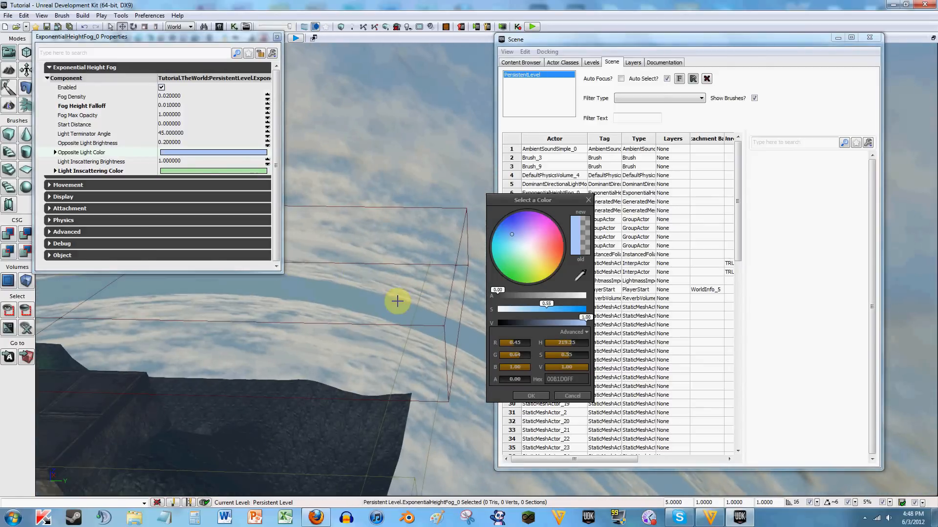
pyautogui.moveTo(385, 284); pyautogui.dragTo(387, 322, button='right')
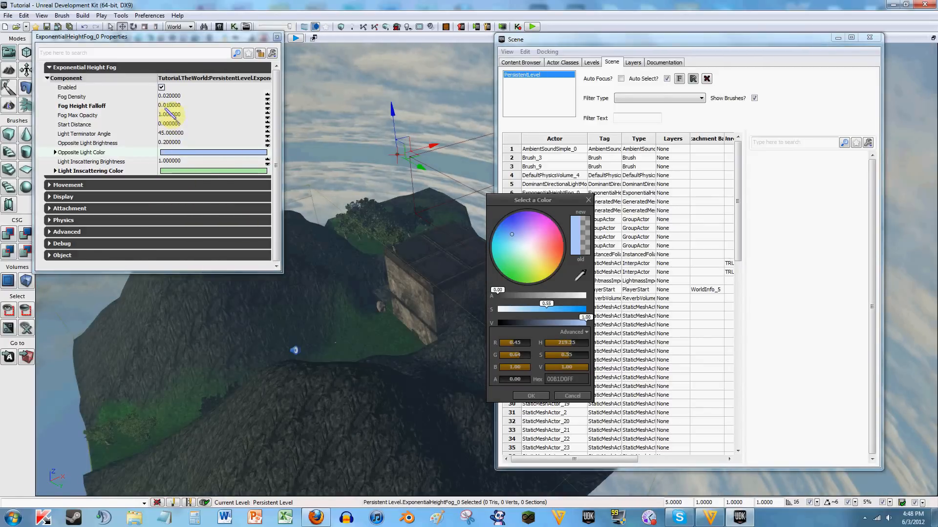
pyautogui.click(163, 96)
pyautogui.write('1')
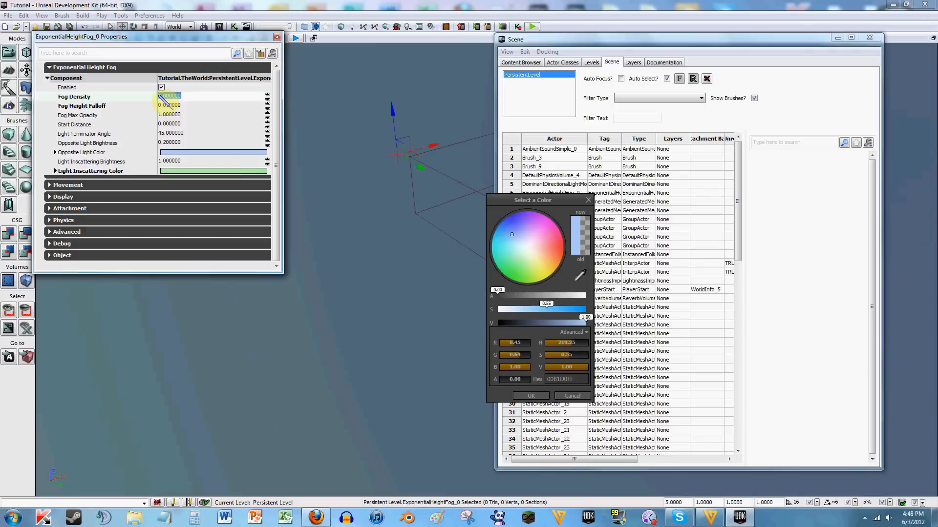
pyautogui.click(362, 174)
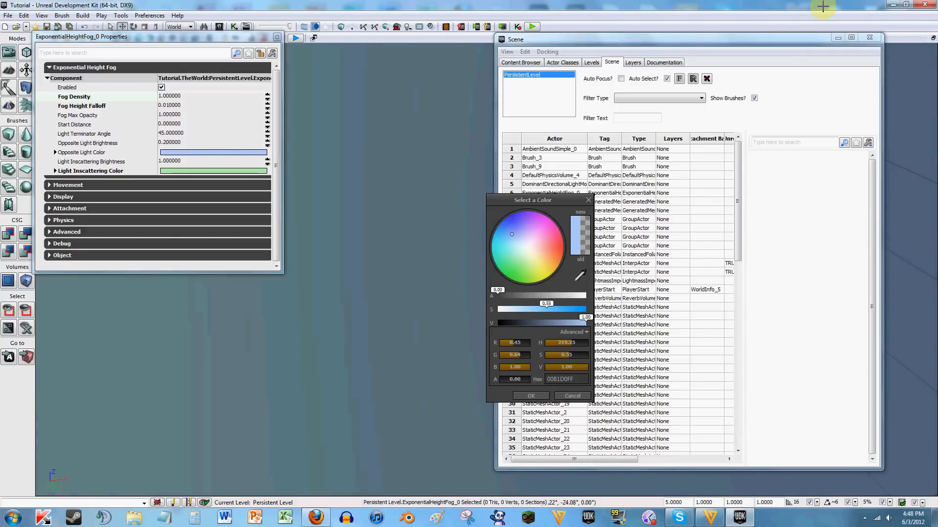
# Step: Close the Scene browser and the colour picker to clear the view of the level
pyautogui.click(869, 37)
pyautogui.click(589, 199)
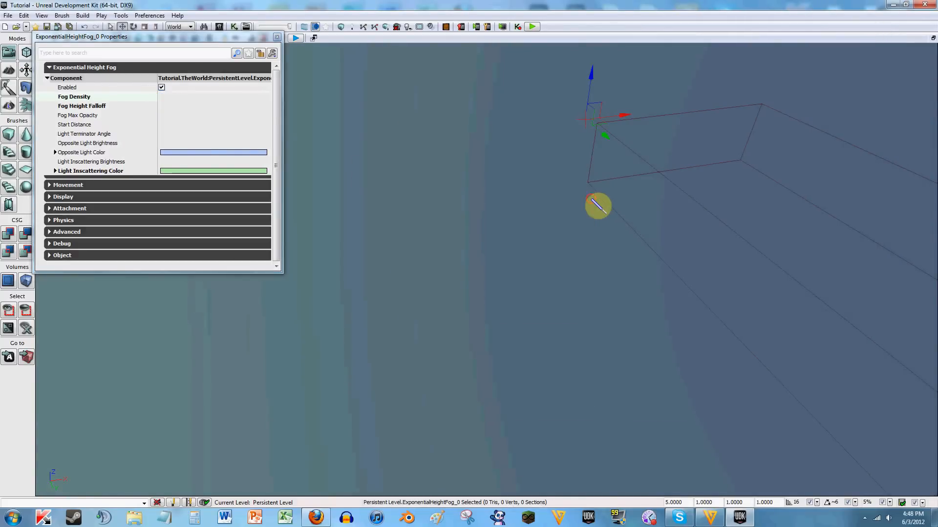
pyautogui.moveTo(495, 200)
pyautogui.mouseDown(button='right')
pyautogui.moveTo(372, 171)
pyautogui.moveTo(362, 176)
pyautogui.moveTo(512, 171)
pyautogui.moveTo(335, 178)
pyautogui.mouseUp(button='right')
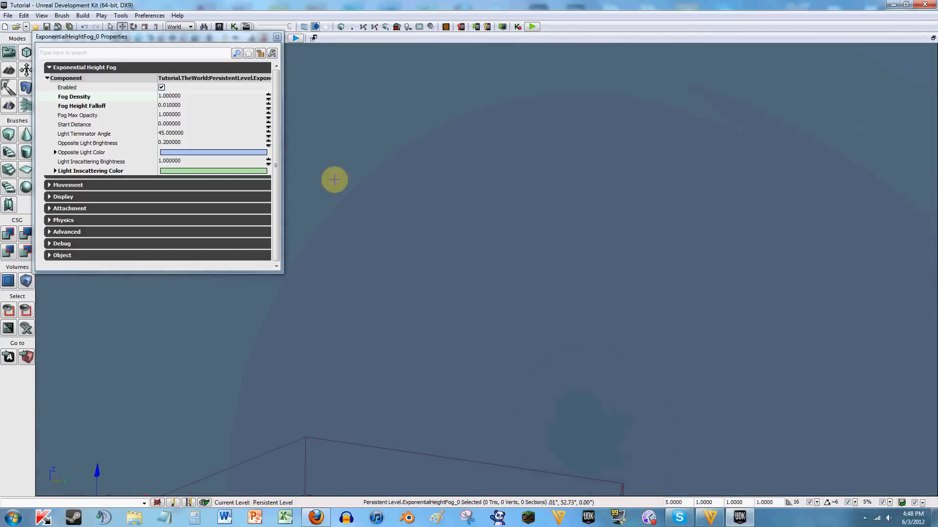
# Step: Try pale yellow-green, pink and light green as the fog's opposite light color and inspect the effect around the level
pyautogui.click(204, 152)
pyautogui.click(529, 263)
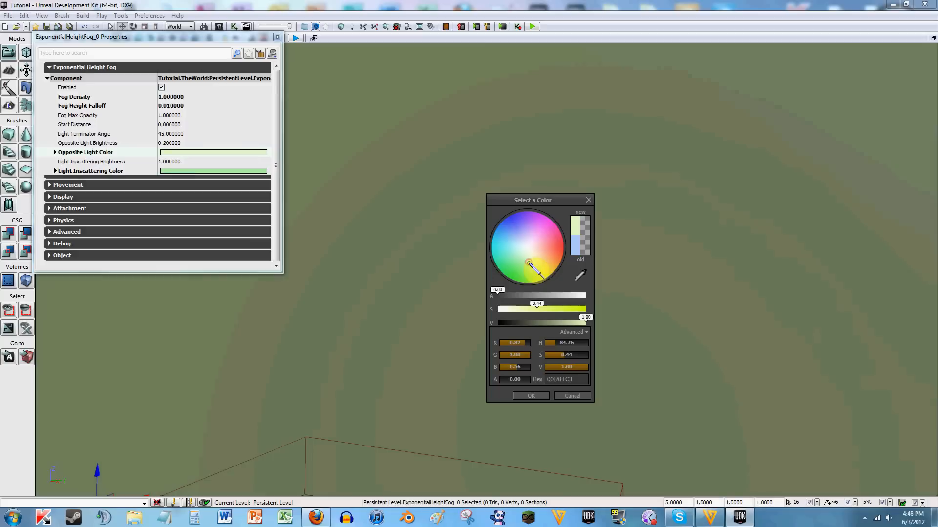
pyautogui.moveTo(410, 261); pyautogui.dragTo(214, 259, button='right')
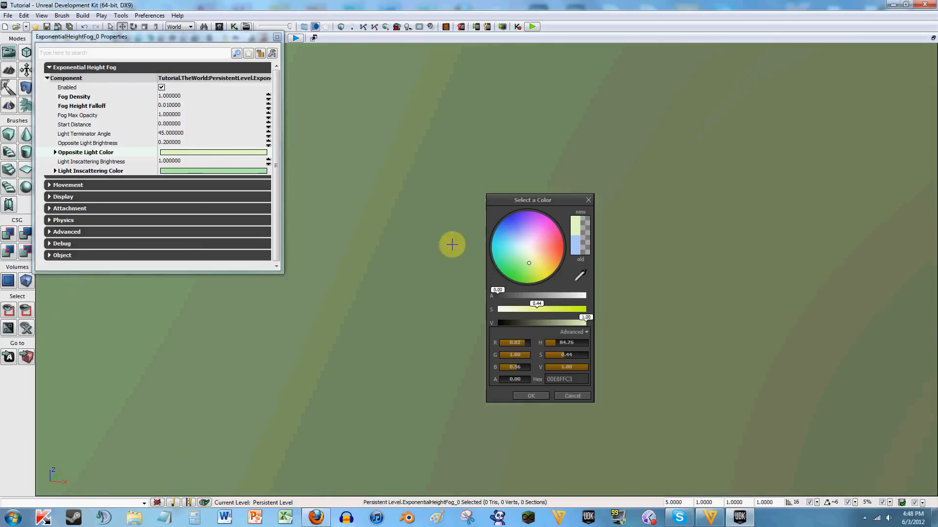
pyautogui.click(558, 234)
pyautogui.moveTo(443, 235)
pyautogui.mouseDown(button='right')
pyautogui.moveTo(342, 238)
pyautogui.moveTo(447, 237)
pyautogui.mouseUp(button='right')
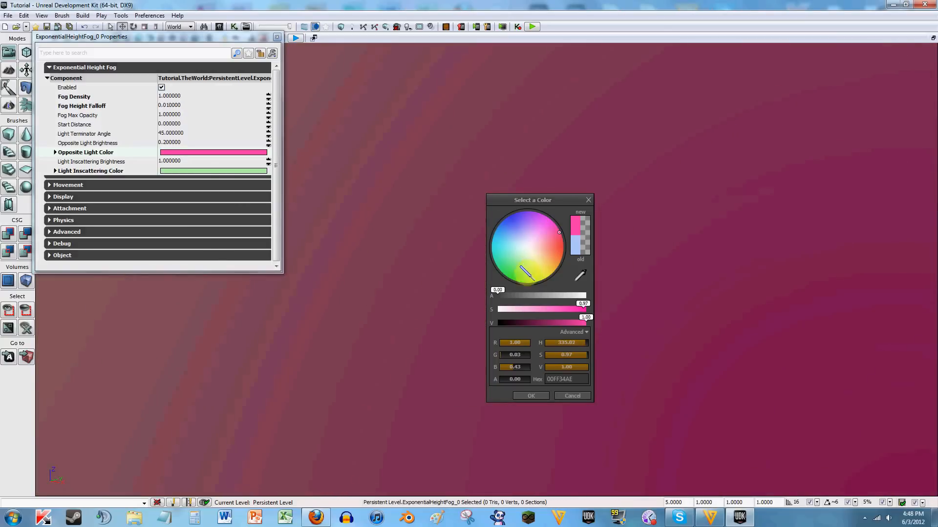
pyautogui.click(514, 269)
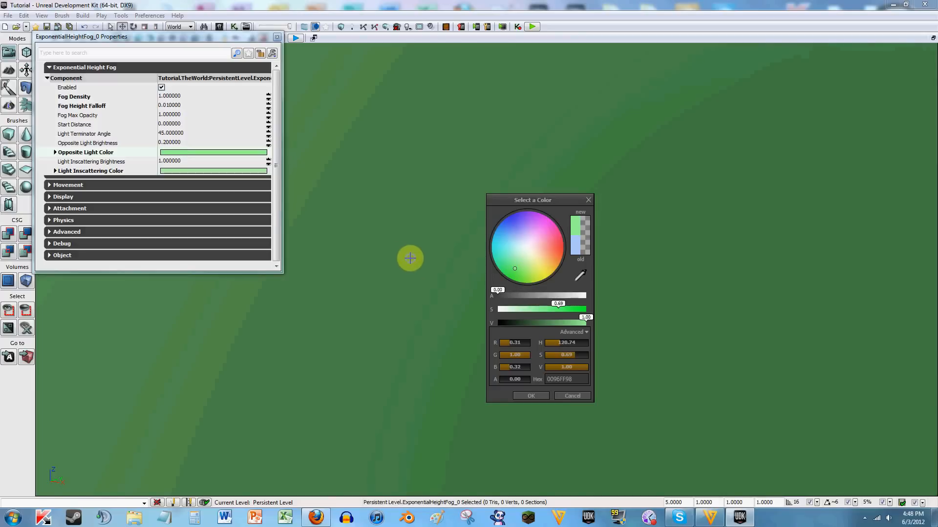
pyautogui.moveTo(410, 258); pyautogui.dragTo(248, 256, button='right')
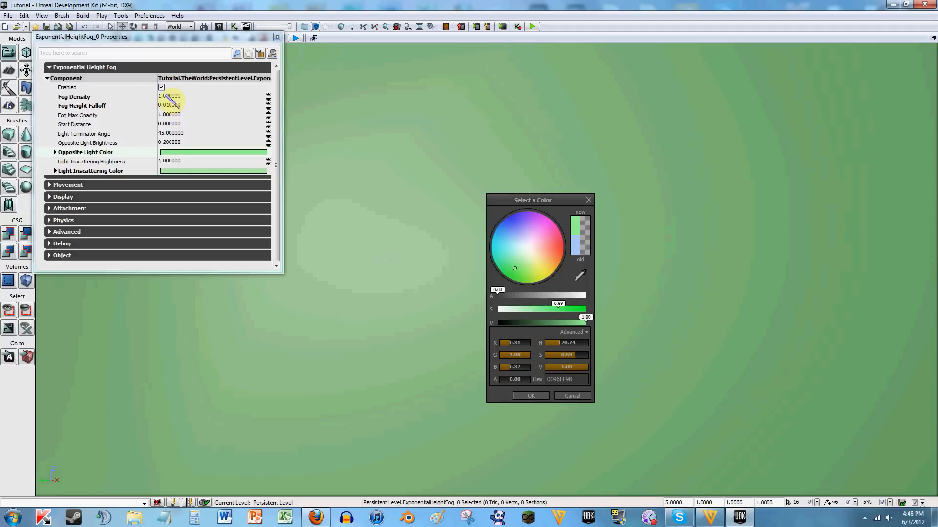
# Step: Set the height fog's density back to 0.02
pyautogui.click(162, 96)
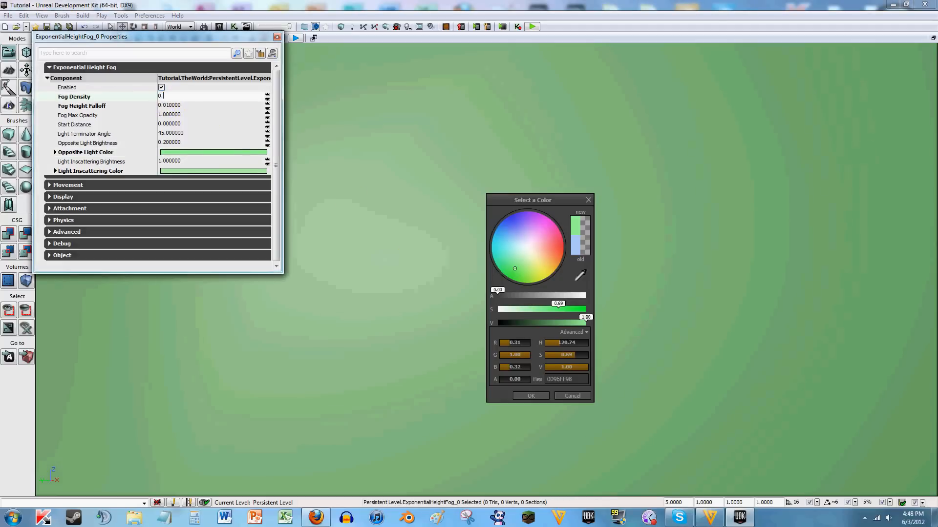
pyautogui.write('0.02')
pyautogui.press('Return')
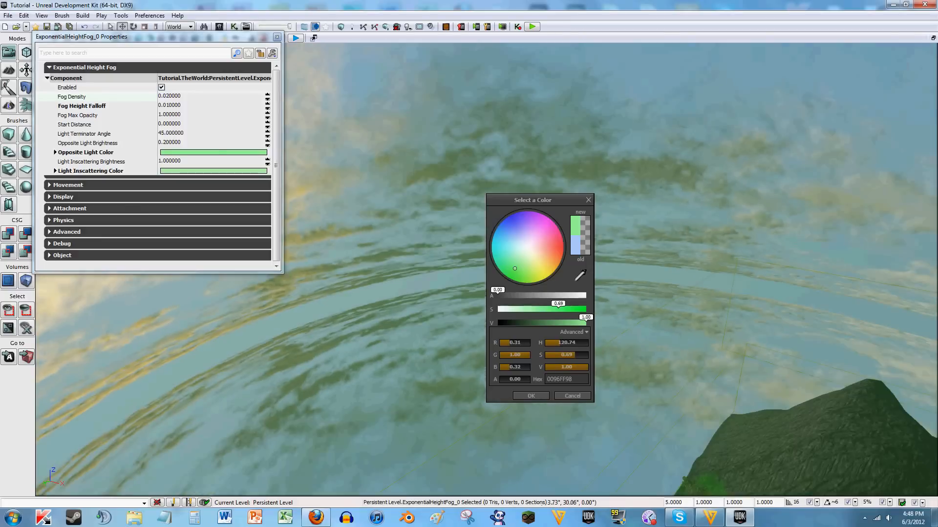
# Step: Try yellow, blue and pink hues for the opposite light color, ending on the near-white F5FFF8
pyautogui.moveTo(367, 318); pyautogui.dragTo(302, 296, button='right')
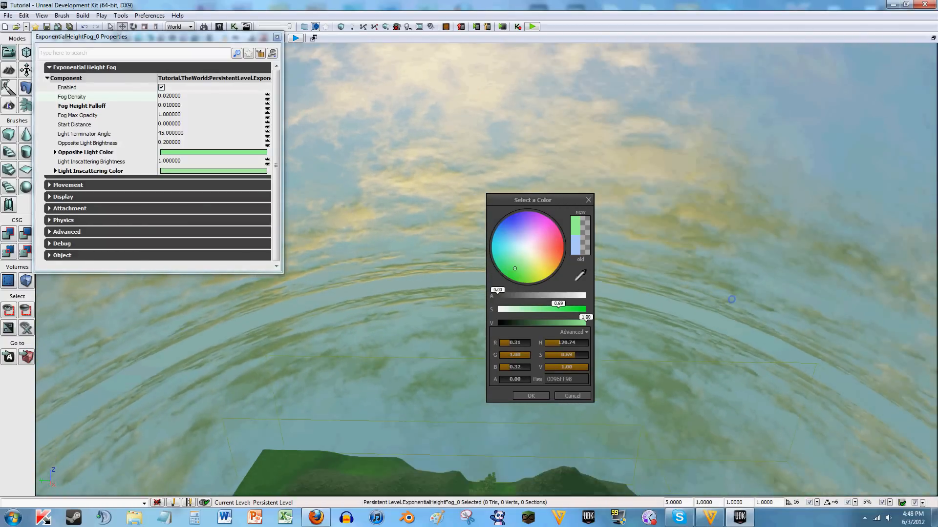
pyautogui.moveTo(731, 300); pyautogui.dragTo(601, 251, button='right')
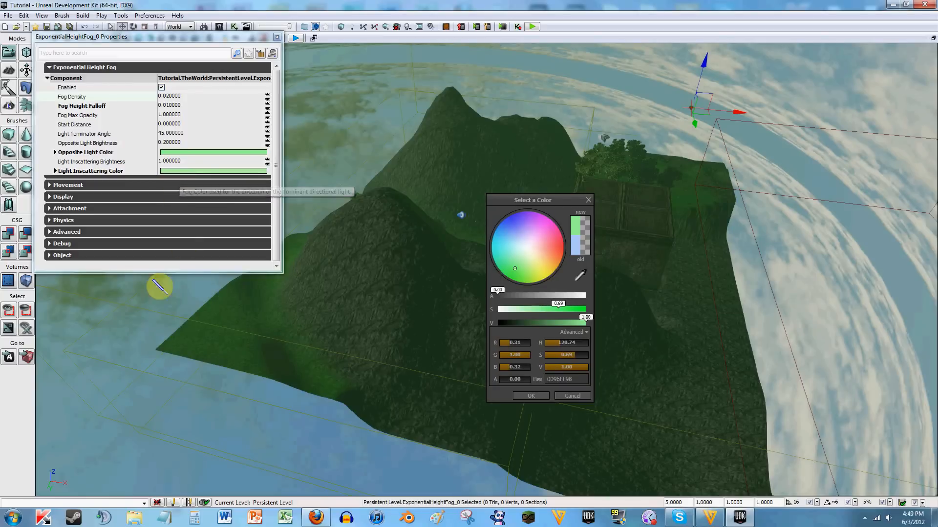
pyautogui.moveTo(219, 348); pyautogui.dragTo(402, 356, button='right')
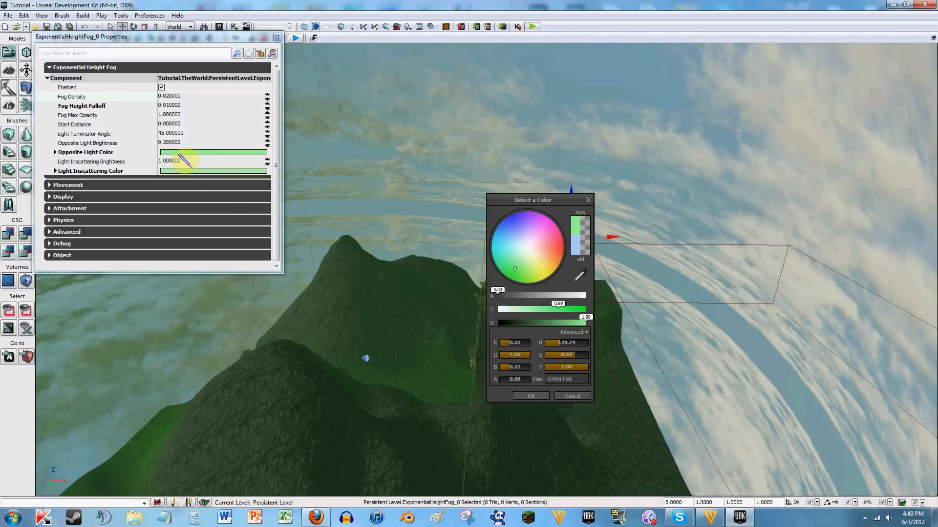
pyautogui.click(533, 268)
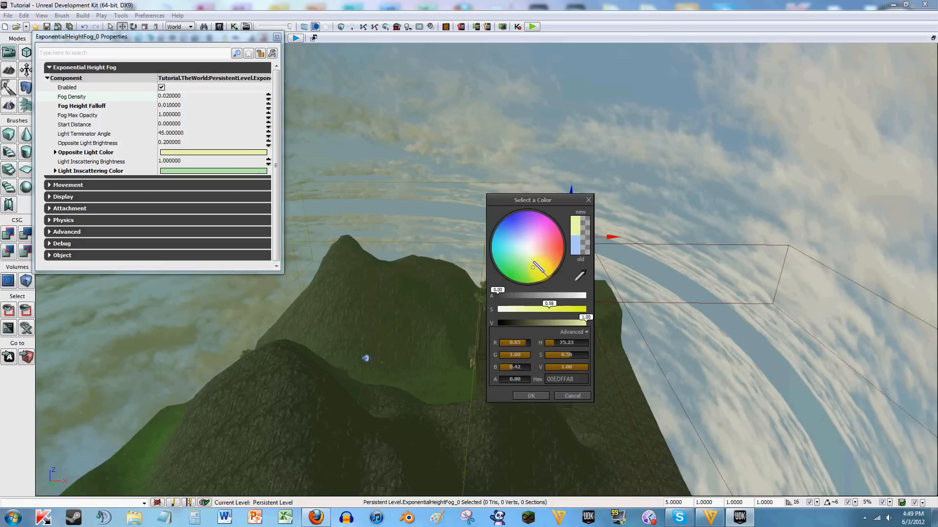
pyautogui.moveTo(418, 283)
pyautogui.mouseDown(button='right')
pyautogui.moveTo(383, 299)
pyautogui.moveTo(261, 301)
pyautogui.moveTo(433, 281)
pyautogui.mouseUp(button='right')
pyautogui.press('w')
pyautogui.click(509, 233)
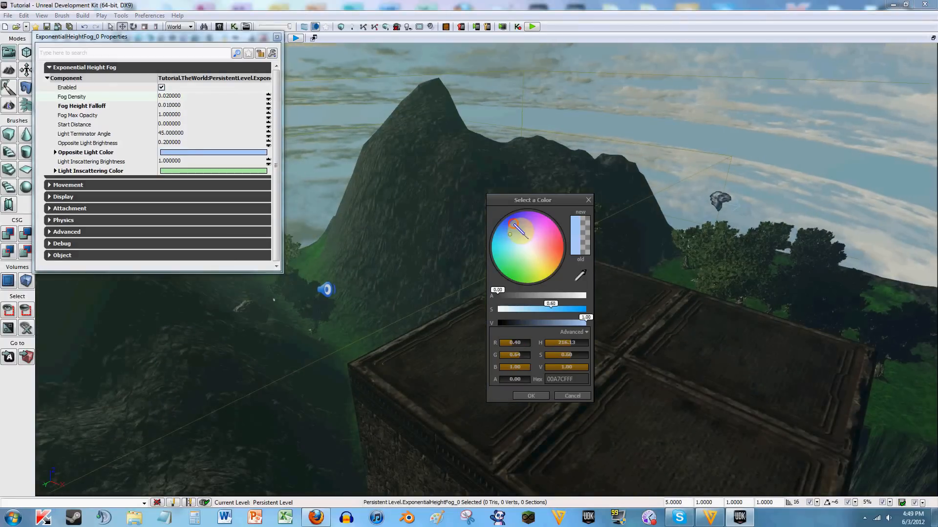
pyautogui.click(513, 224)
pyautogui.click(510, 244)
pyautogui.click(558, 231)
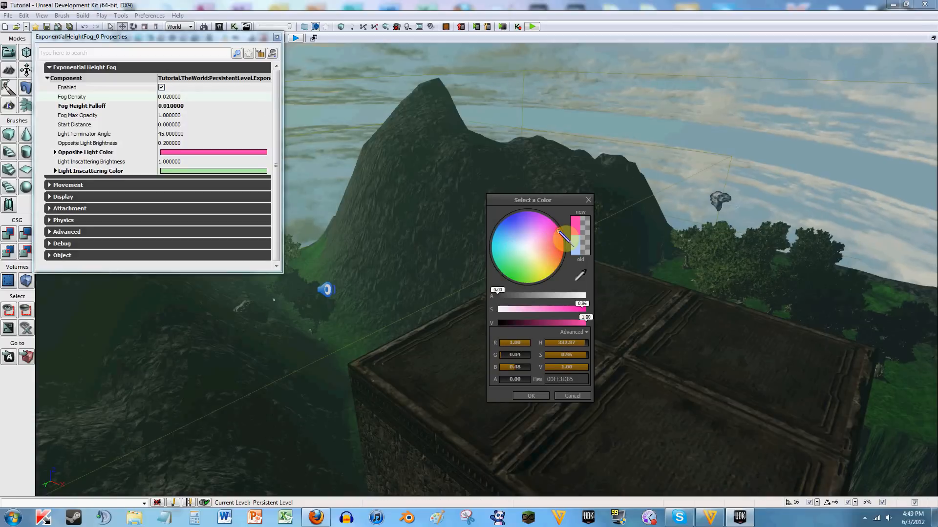
pyautogui.click(551, 251)
pyautogui.click(525, 249)
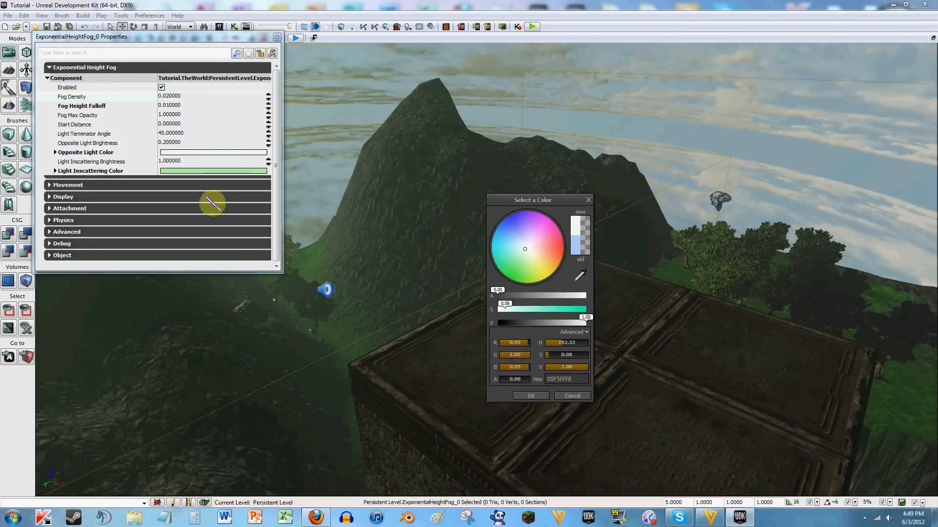
# Step: Try cyan and yellow-green hues for the light inscattering color, ending on the pale lavender CCC3F5
pyautogui.click(521, 234)
pyautogui.click(523, 253)
pyautogui.click(504, 253)
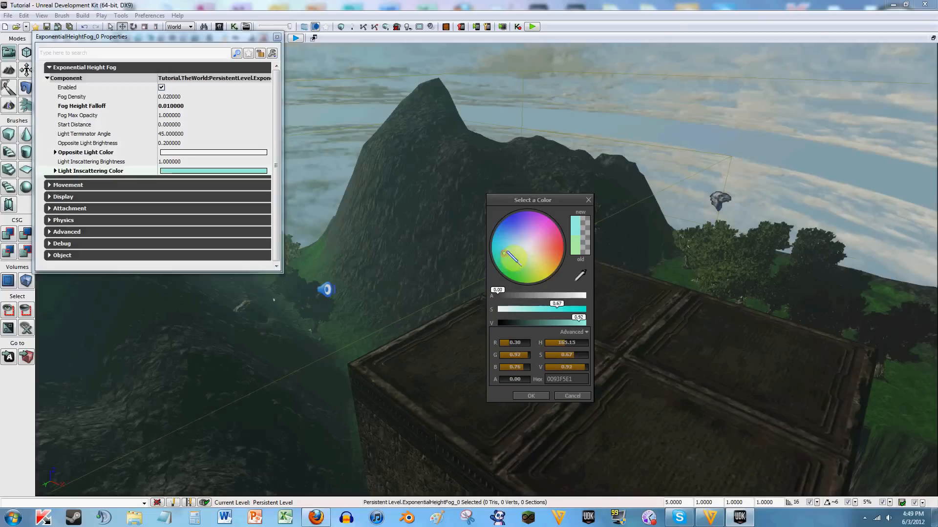
pyautogui.click(518, 235)
pyautogui.click(530, 265)
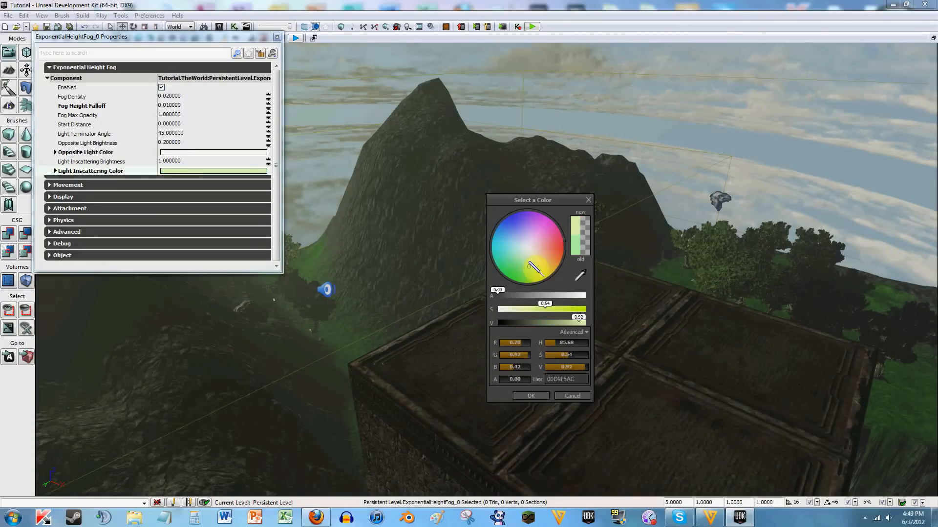
pyautogui.click(528, 253)
pyautogui.click(522, 234)
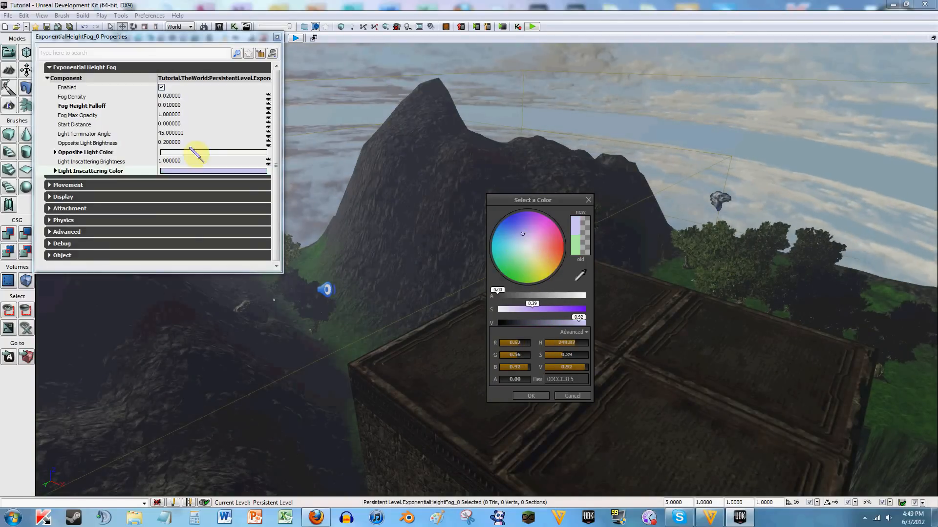
# Step: Try cyan and yellow for the opposite light color, then settle on the near-white F1FFEC
pyautogui.click(177, 151)
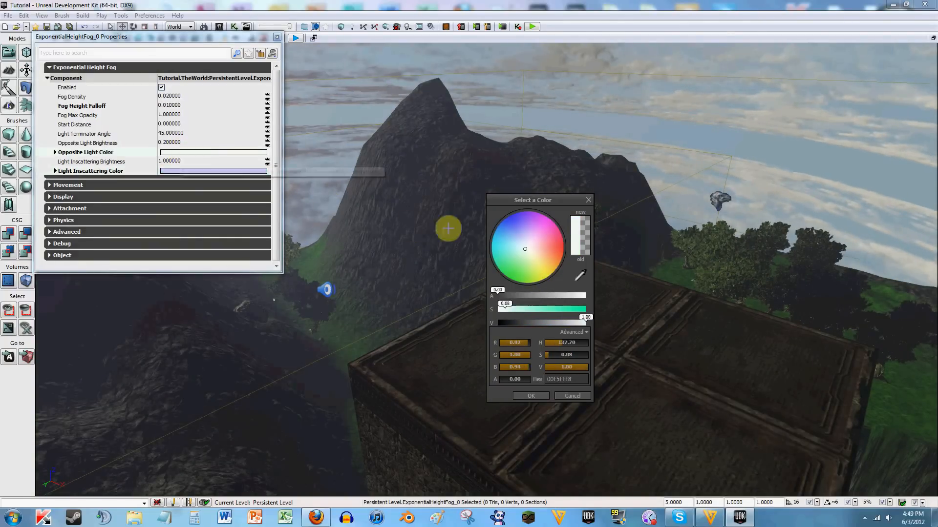
pyautogui.click(545, 272)
pyautogui.click(542, 228)
pyautogui.click(510, 247)
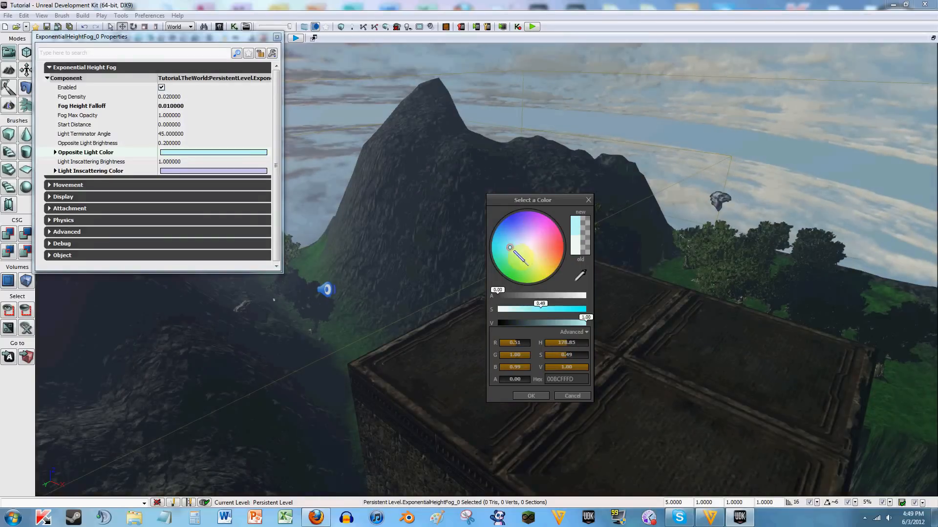
pyautogui.click(526, 253)
pyautogui.click(541, 270)
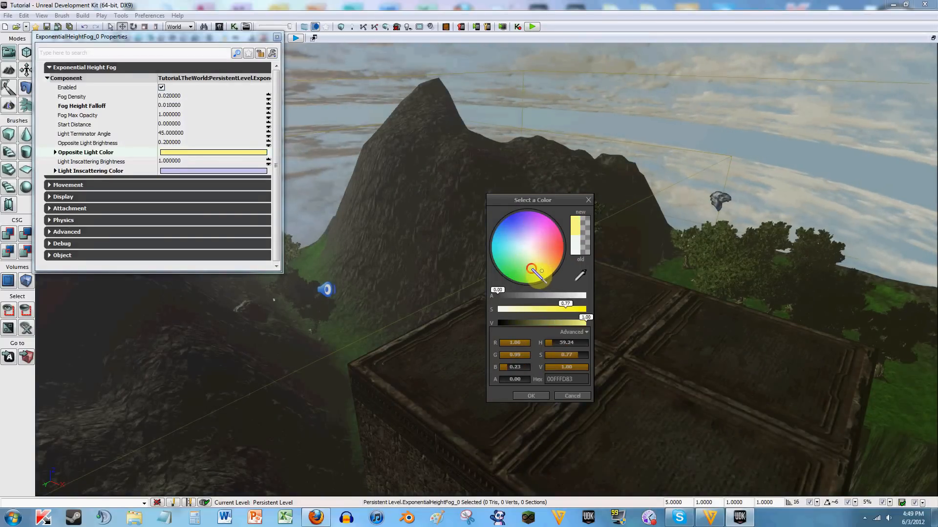
pyautogui.click(531, 268)
pyautogui.click(526, 252)
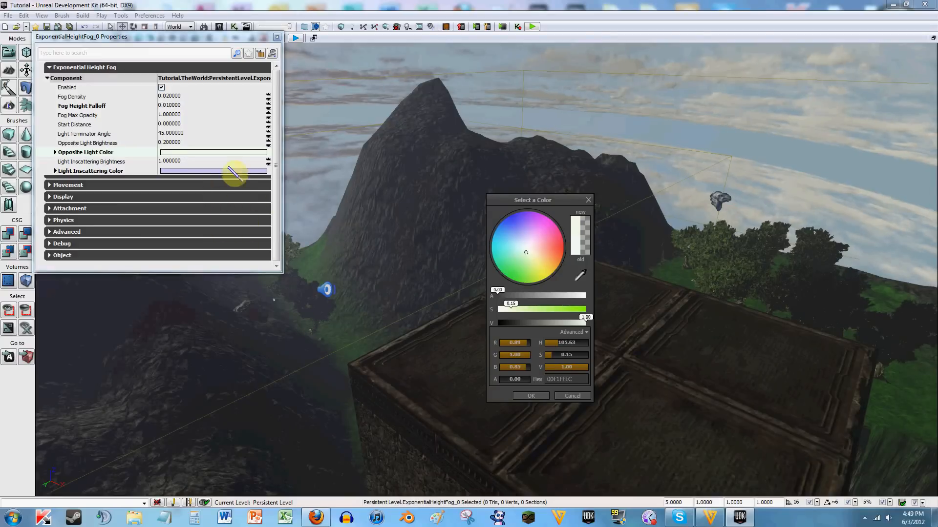
# Step: Change the light inscattering color to the very pale cyan E2F5F3
pyautogui.click(203, 171)
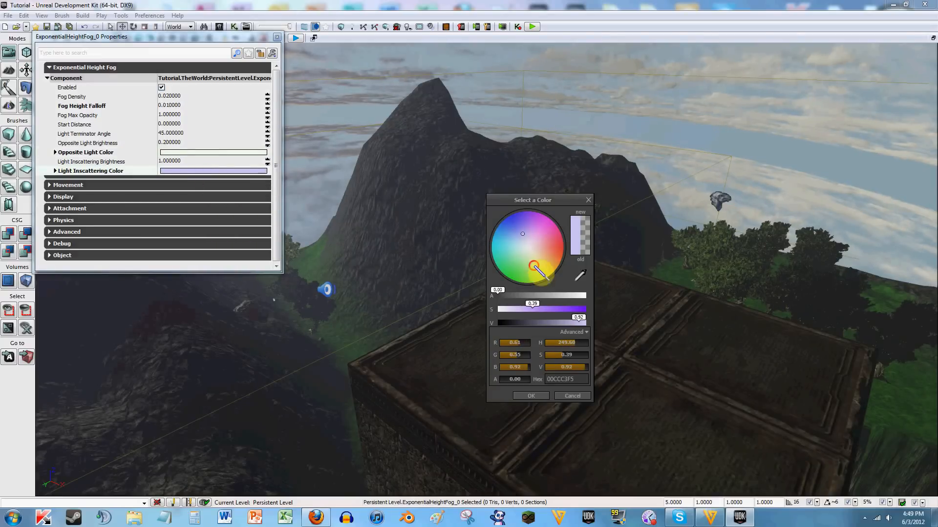
pyautogui.click(540, 269)
pyautogui.click(522, 263)
pyautogui.click(522, 250)
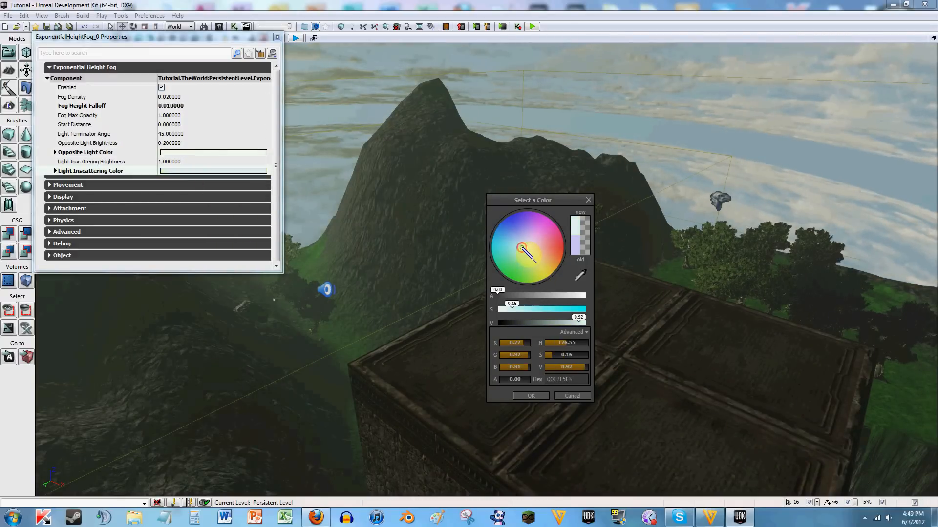
# Step: Try pale orange and salmon hues for the opposite light color, ending on the saturated pink-red FF006E
pyautogui.moveTo(371, 255); pyautogui.dragTo(389, 233, button='right')
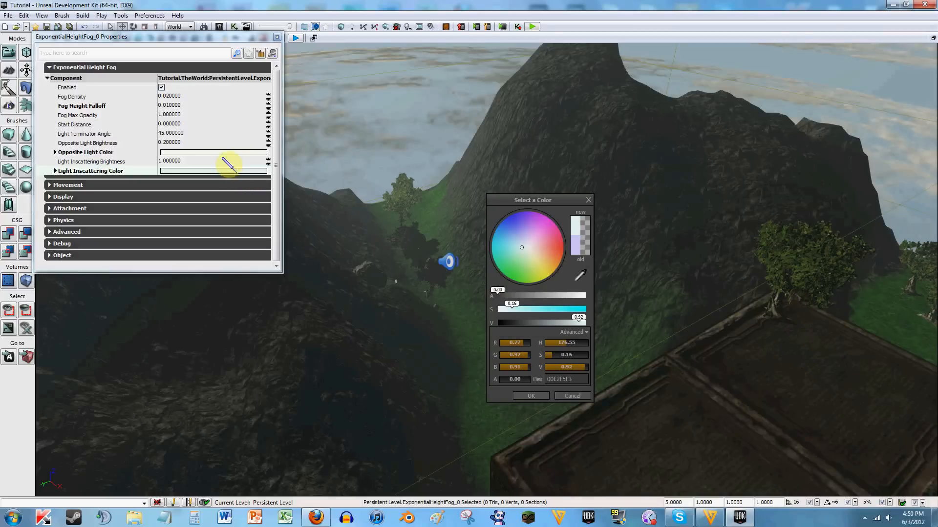
pyautogui.click(525, 250)
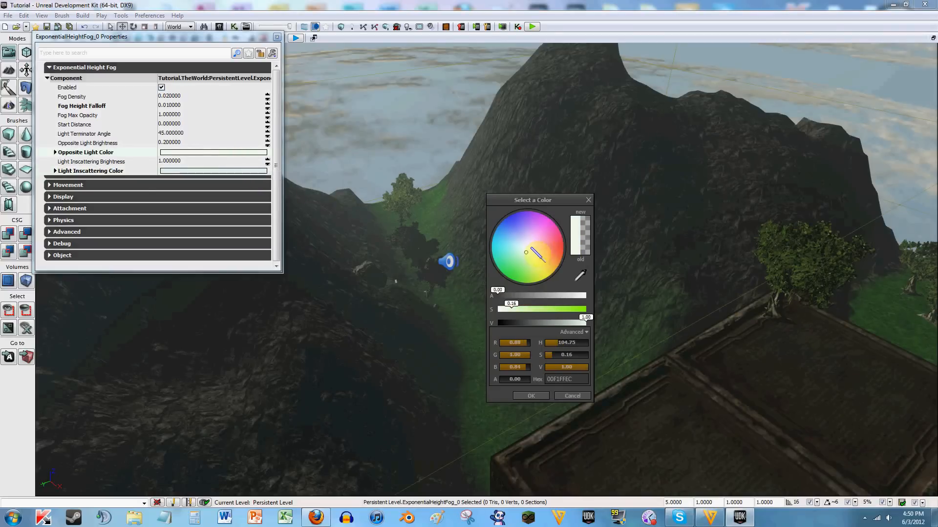
pyautogui.click(532, 253)
pyautogui.click(538, 250)
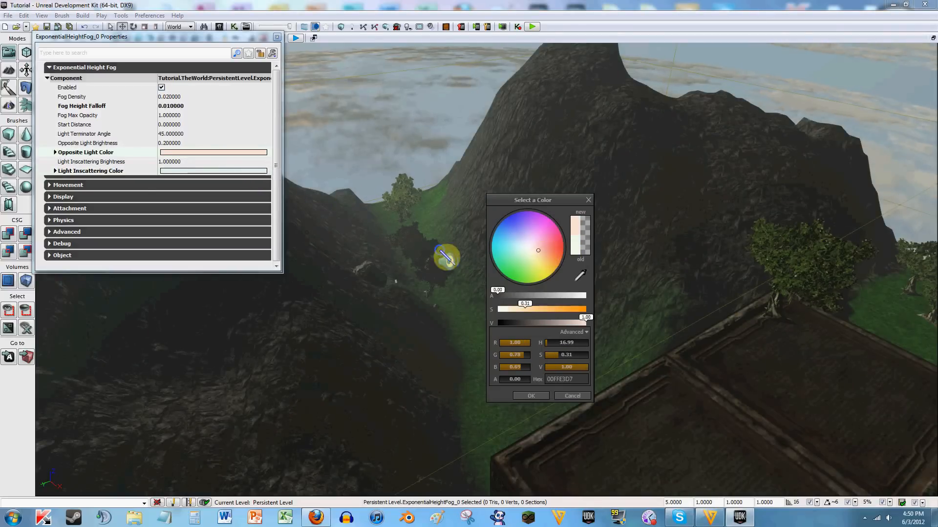
pyautogui.moveTo(447, 259); pyautogui.dragTo(437, 249, button='right')
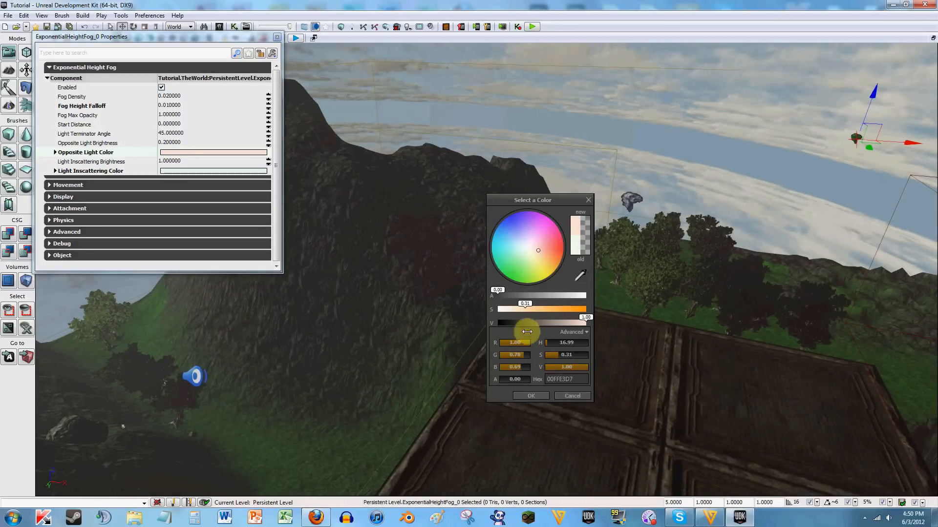
pyautogui.click(544, 249)
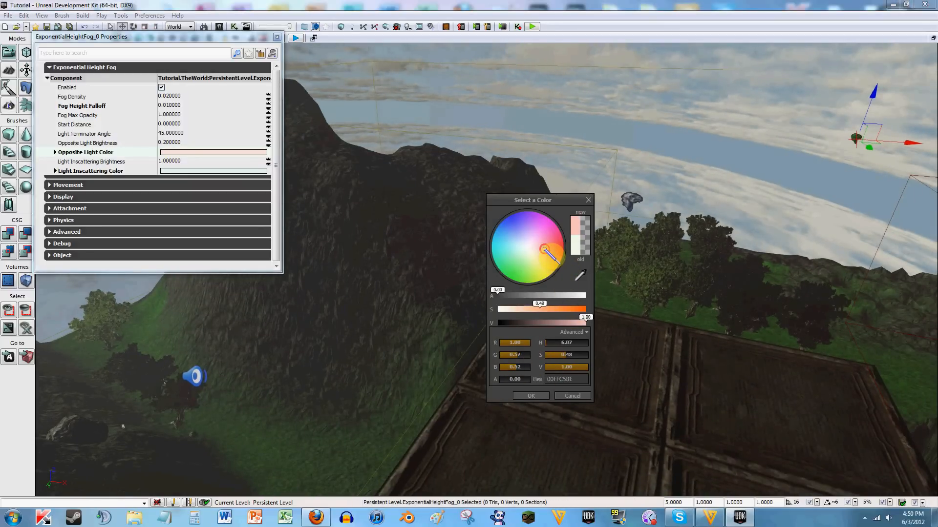
pyautogui.moveTo(362, 283); pyautogui.dragTo(383, 282, button='right')
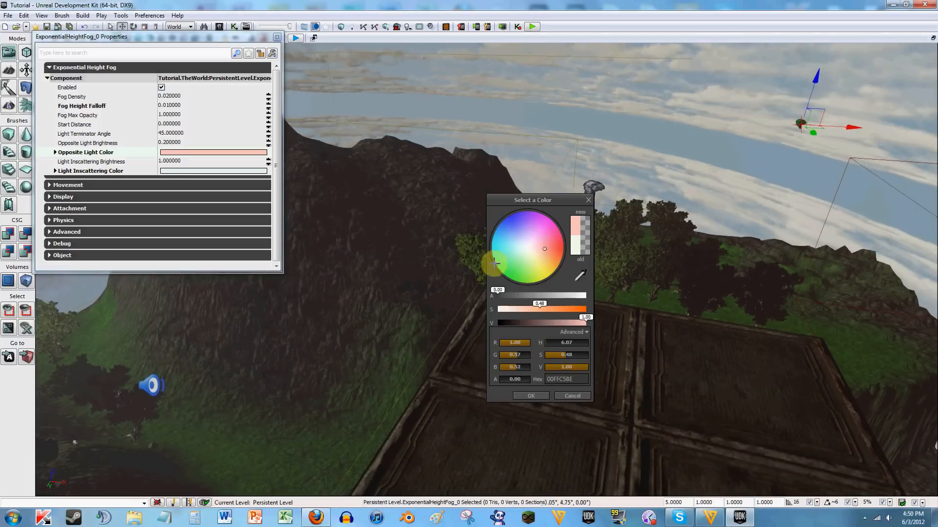
pyautogui.moveTo(560, 259); pyautogui.dragTo(571, 248)
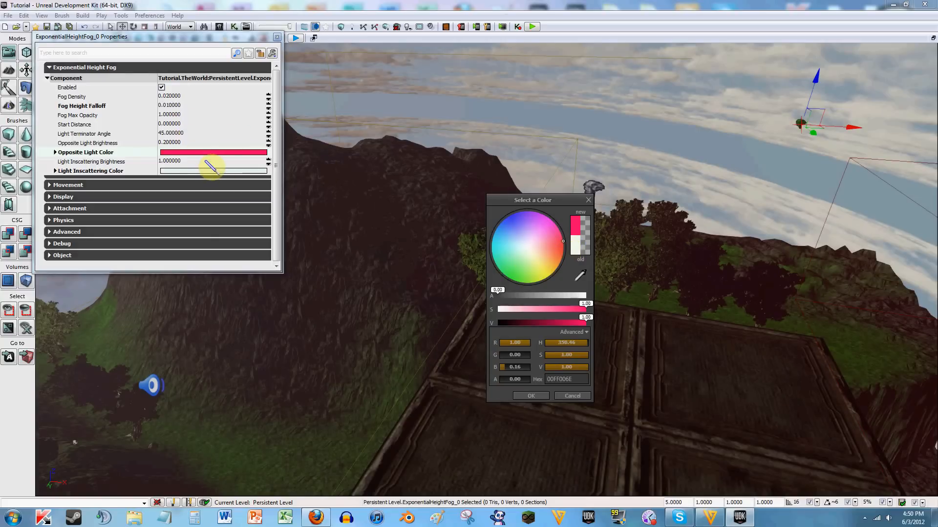
# Step: Try pale green E0F5D4 and blue 8C9EF5 for the light inscattering color, ending on the pale yellow-green EAF5D8
pyautogui.moveTo(379, 197); pyautogui.dragTo(375, 229, button='right')
pyautogui.press('s')
pyautogui.press('w')
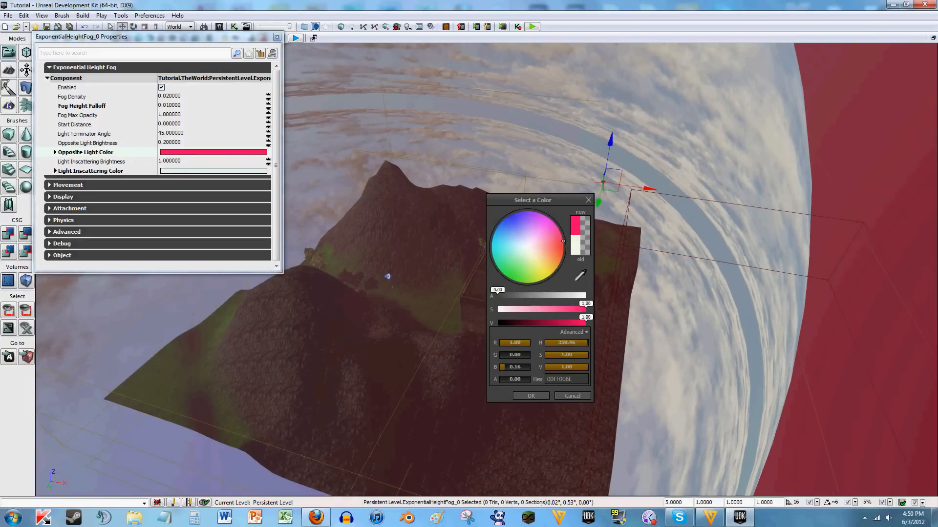
pyautogui.click(212, 173)
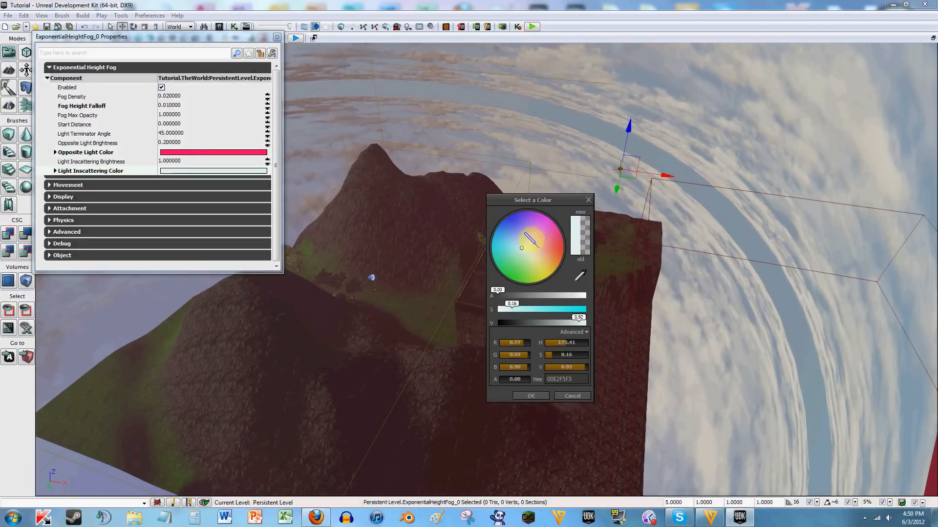
pyautogui.click(507, 225)
pyautogui.moveTo(448, 220); pyautogui.dragTo(365, 186, button='right')
pyautogui.press('s')
pyautogui.click(526, 257)
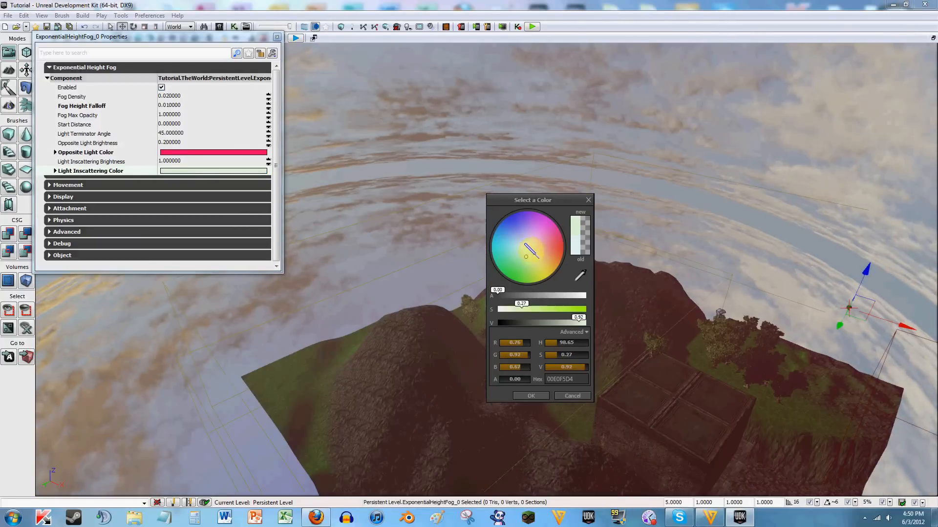
pyautogui.click(512, 227)
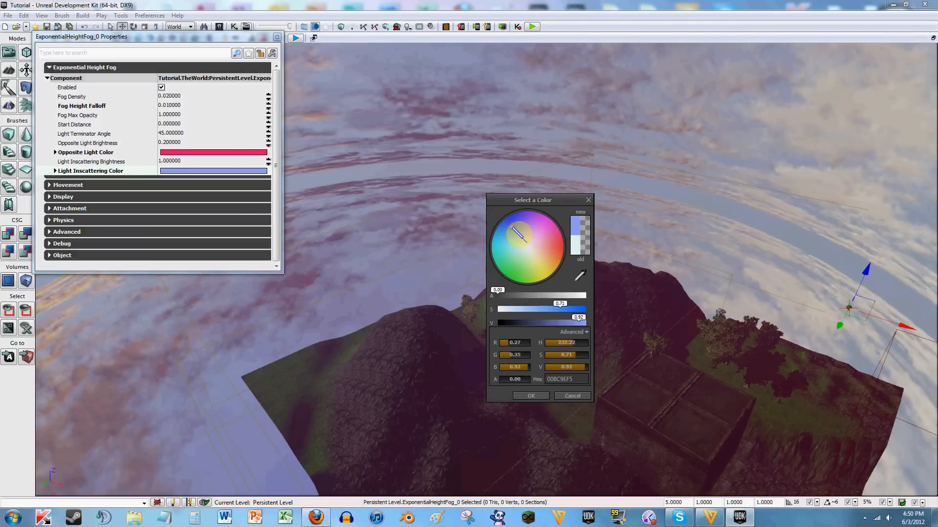
pyautogui.click(528, 256)
pyautogui.moveTo(483, 266); pyautogui.dragTo(482, 255, button='right')
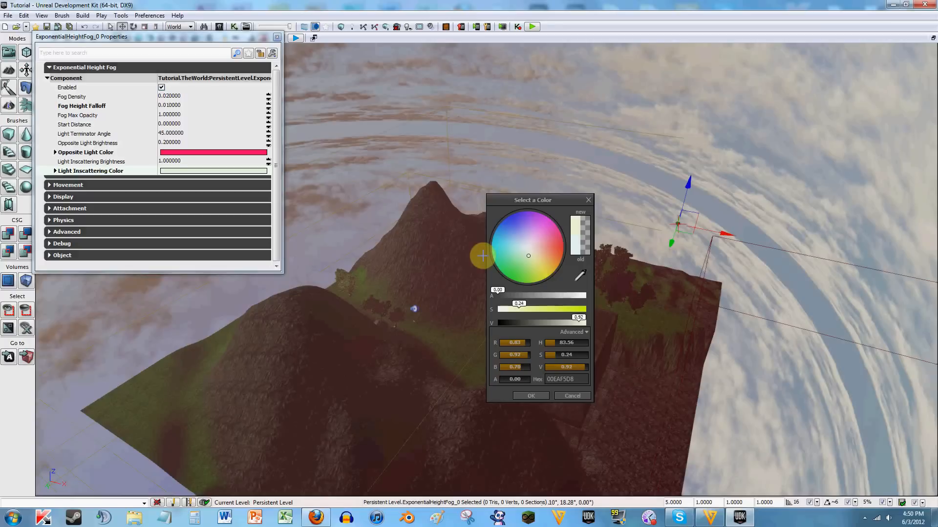
# Step: Try the violet-blue 8F82FF for the opposite light color, then settle on the near-white F3FBFF
pyautogui.click(218, 158)
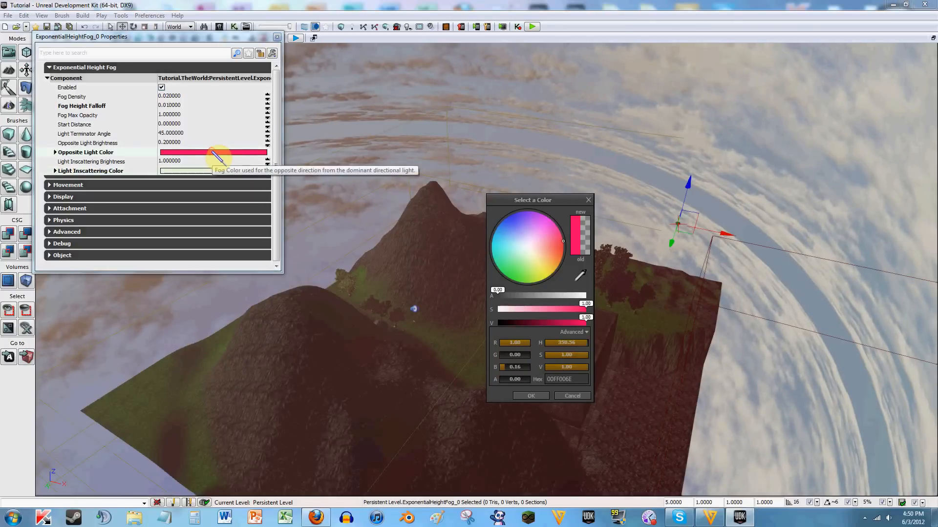
pyautogui.click(521, 227)
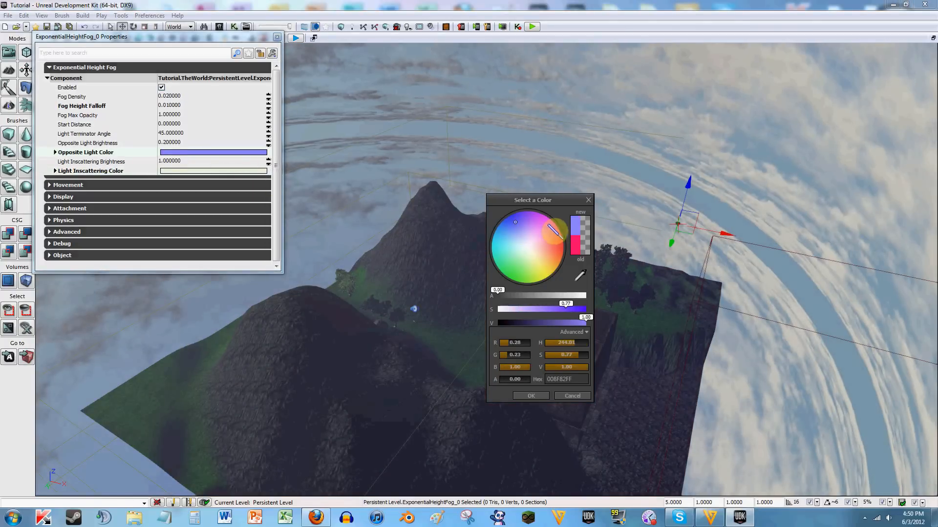
pyautogui.click(524, 246)
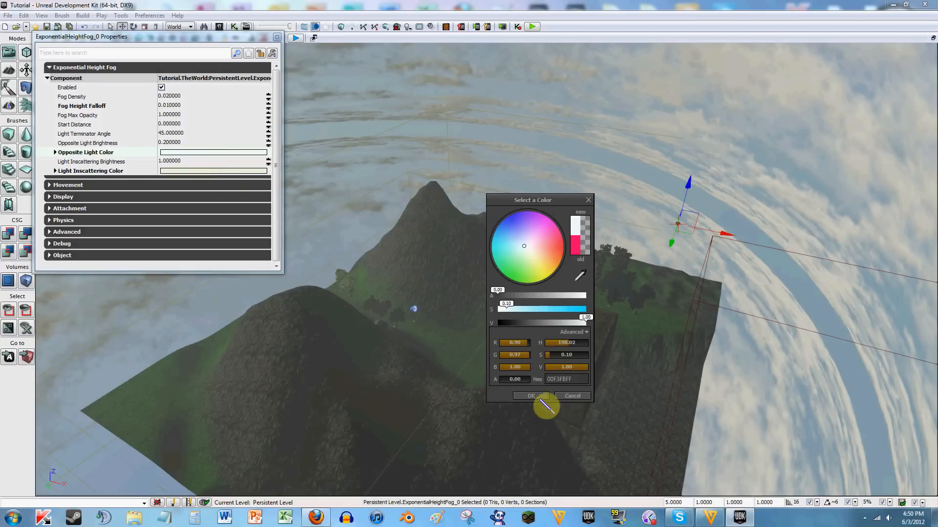
pyautogui.moveTo(379, 194); pyautogui.dragTo(380, 191)
pyautogui.press('w')
pyautogui.moveTo(379, 194); pyautogui.dragTo(380, 202, button='right')
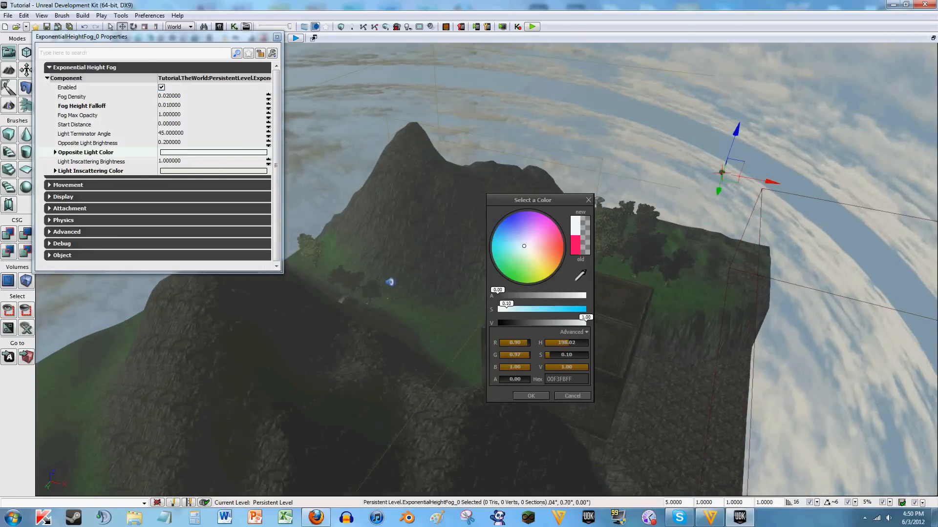
pyautogui.scroll(5, 529, 398)
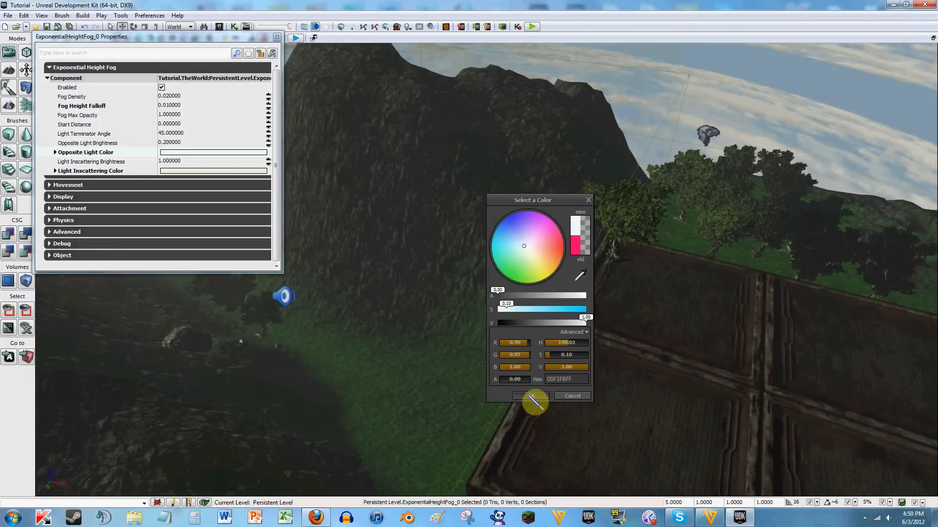
# Step: Try an opposite light brightness of 2, then a much higher value, and compare the fog's effect on the terrain
pyautogui.click(165, 142)
pyautogui.write('2')
pyautogui.press('Return')
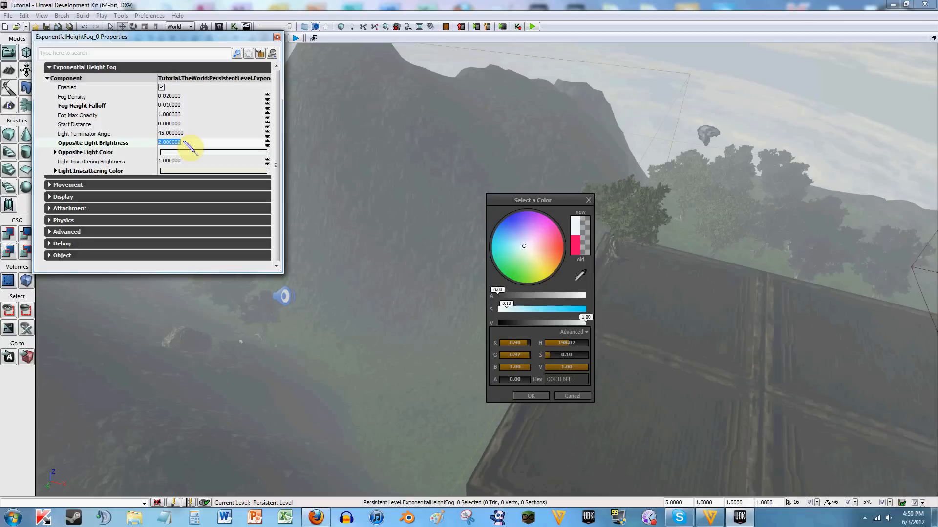
pyautogui.moveTo(362, 145); pyautogui.dragTo(278, 118, button='right')
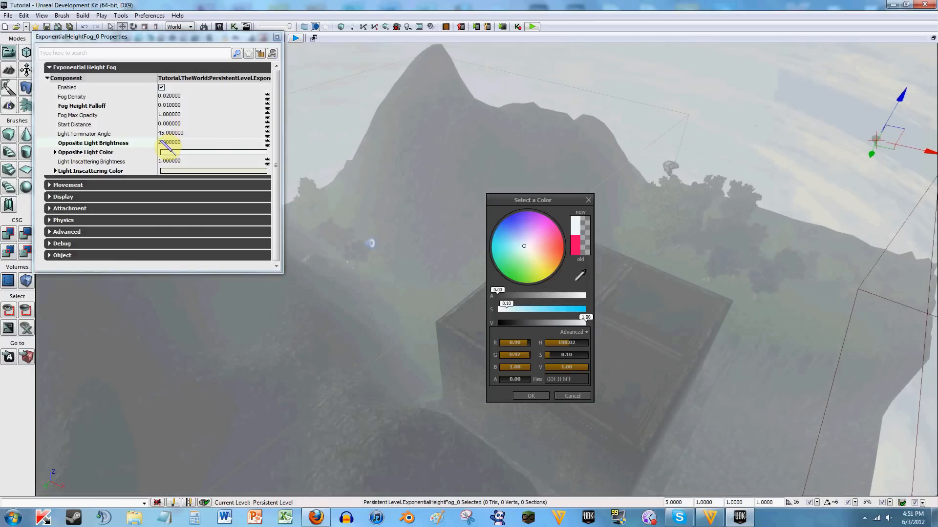
pyautogui.click(169, 143)
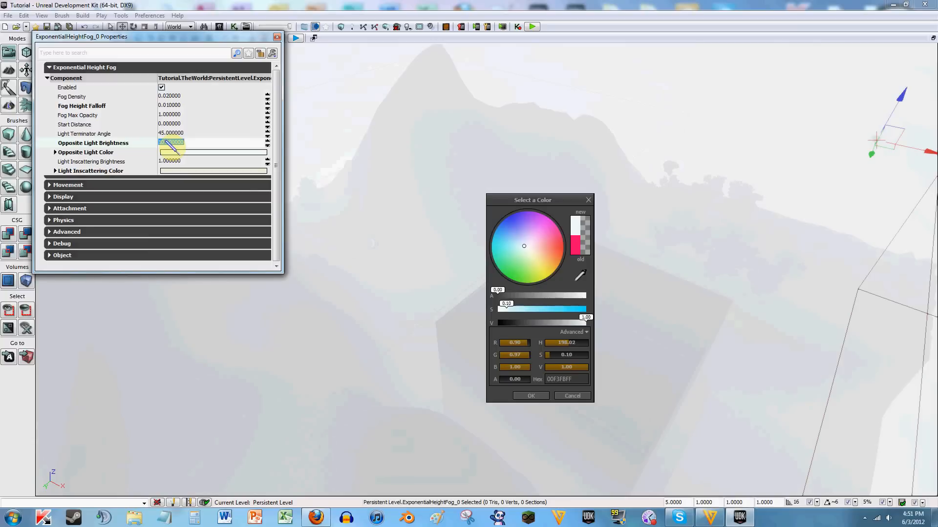
pyautogui.write('1')
pyautogui.press('Return')
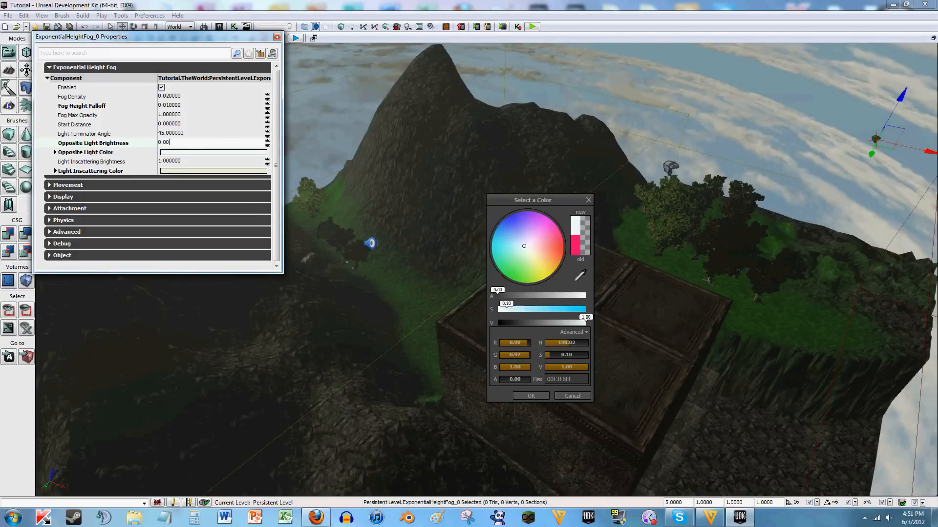
# Step: Try an opposite light brightness of 0.0004, then return it to 0.2
pyautogui.write('4')
pyautogui.press('Return')
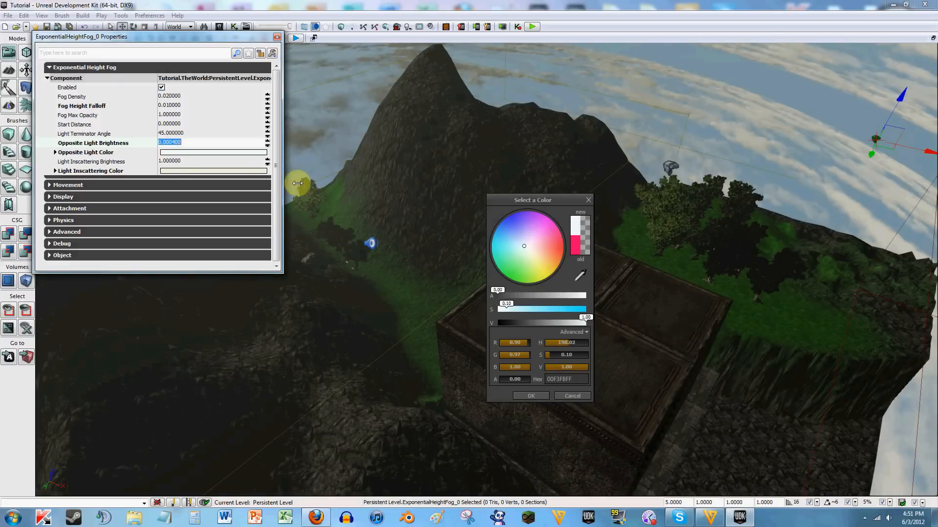
pyautogui.moveTo(354, 203); pyautogui.dragTo(464, 225, button='right')
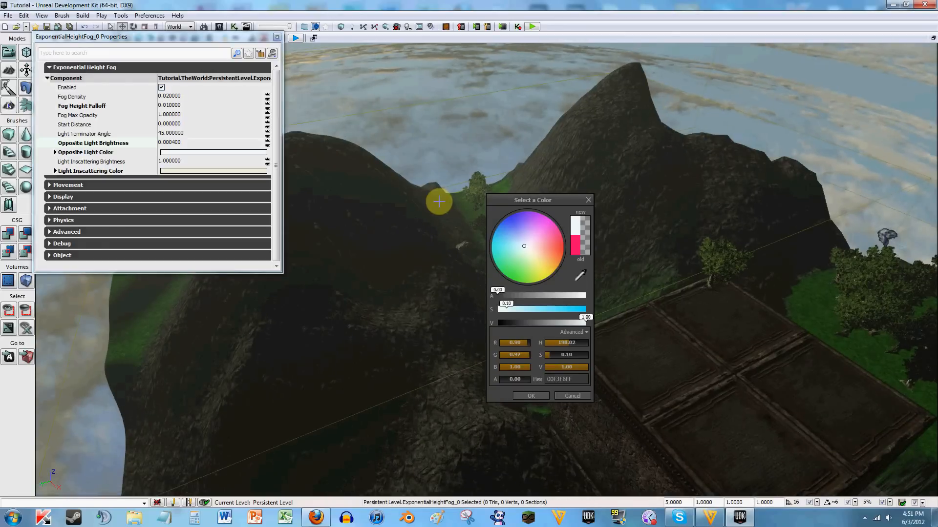
pyautogui.moveTo(166, 142); pyautogui.dragTo(183, 144)
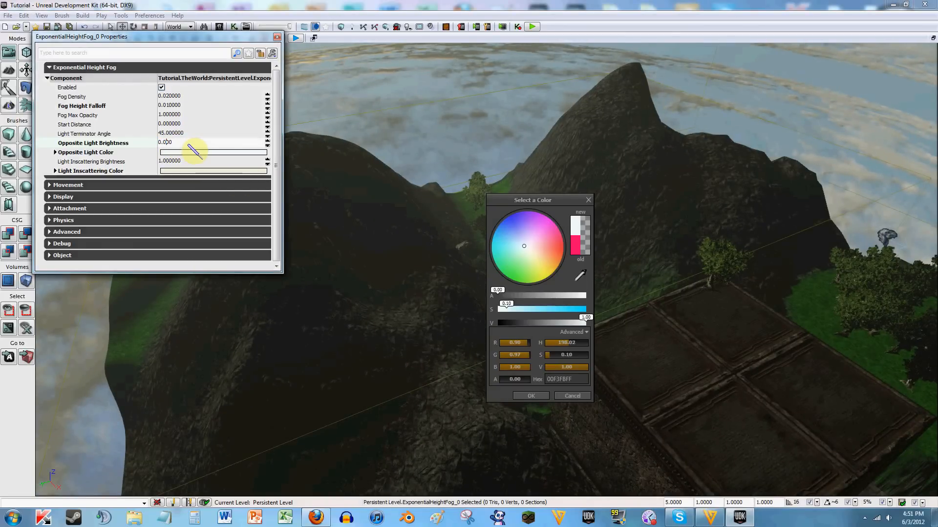
pyautogui.moveTo(166, 142); pyautogui.dragTo(194, 151)
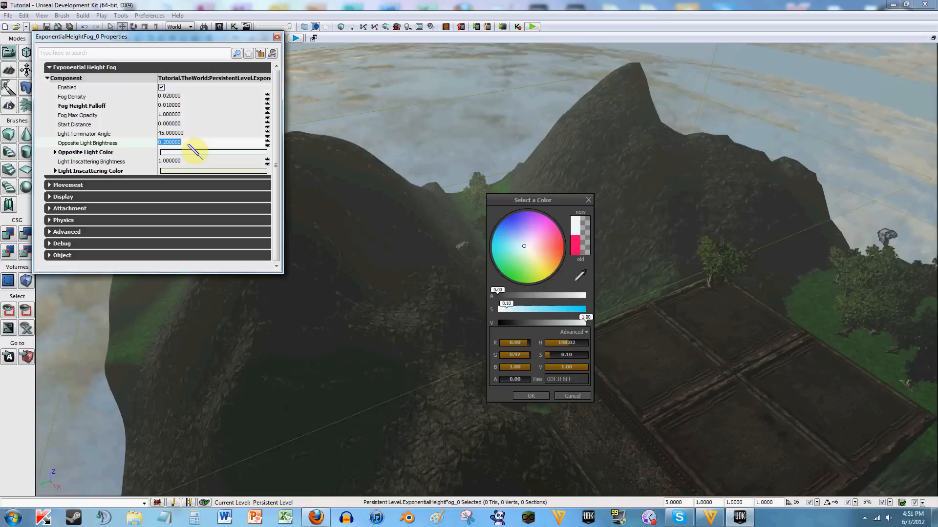
# Step: Set the light inscattering brightness to 3 and change the light inscattering color to the green 85F592
pyautogui.click(164, 161)
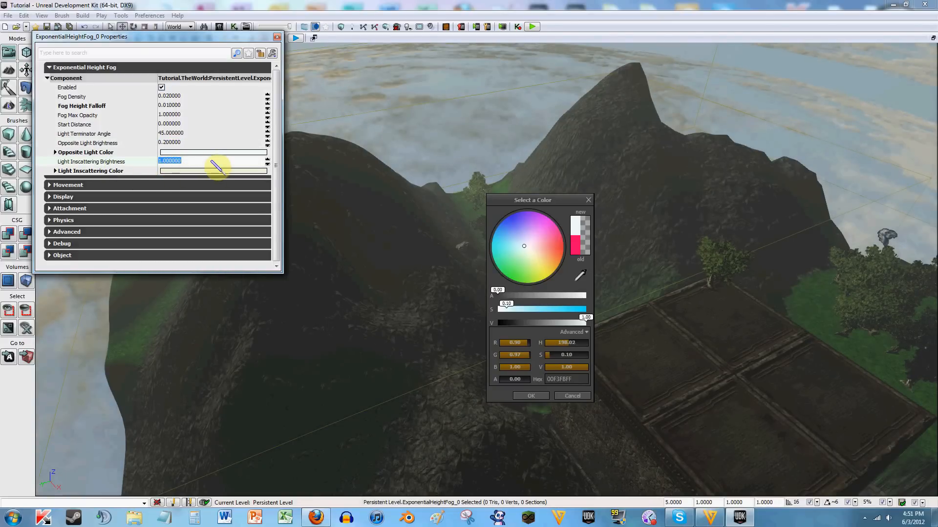
pyautogui.press('Return')
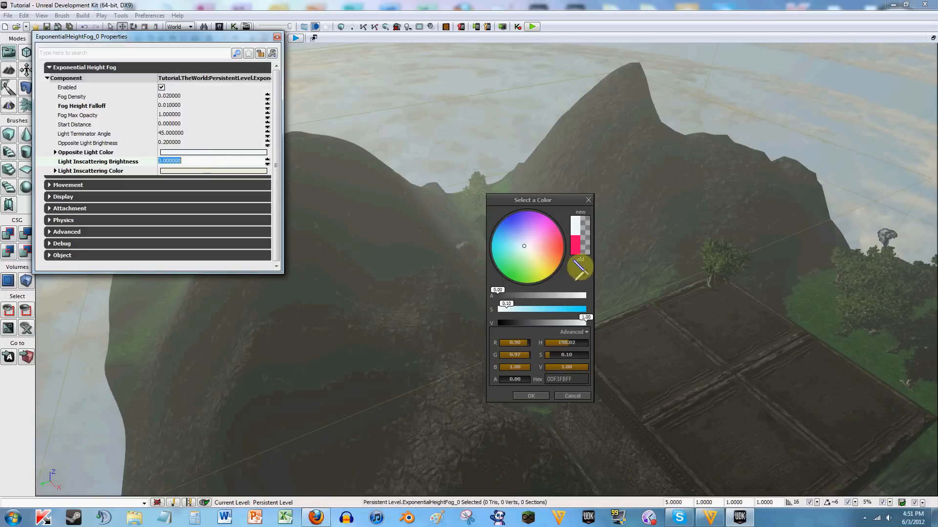
pyautogui.click(552, 265)
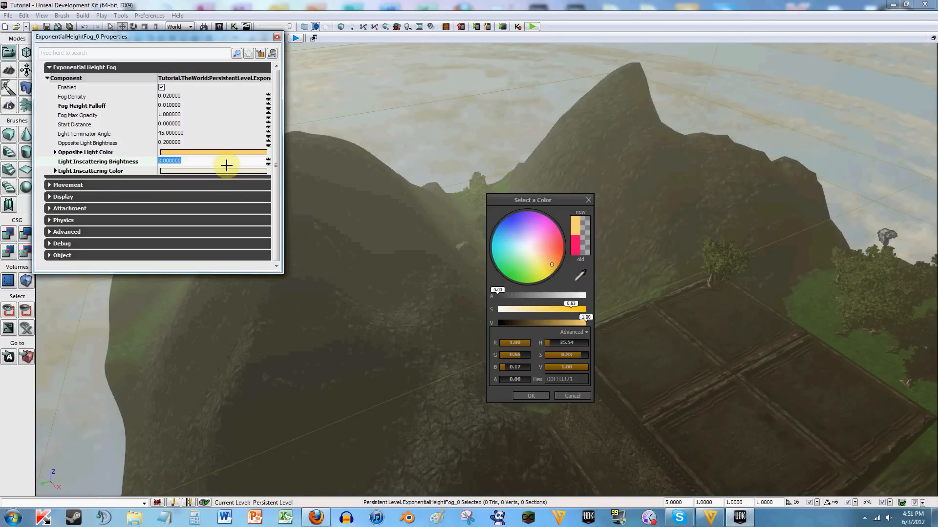
pyautogui.click(191, 170)
pyautogui.click(512, 269)
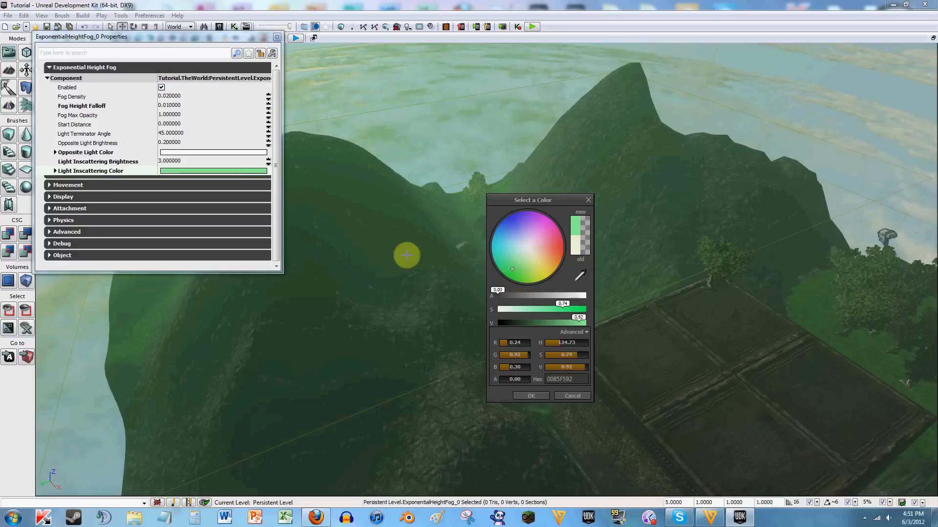
# Step: Try a light inscattering brightness of 10, then lower it to 1
pyautogui.click(173, 161)
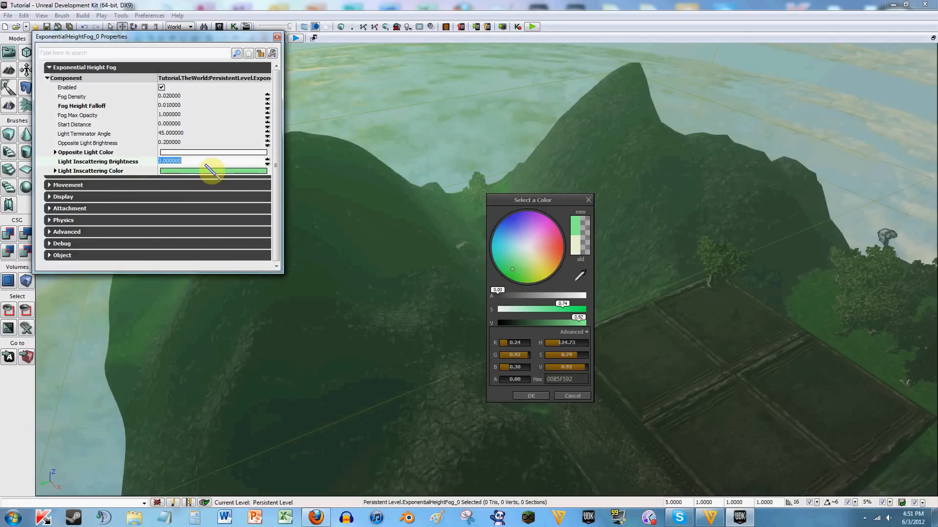
pyautogui.write('10')
pyautogui.press('Return')
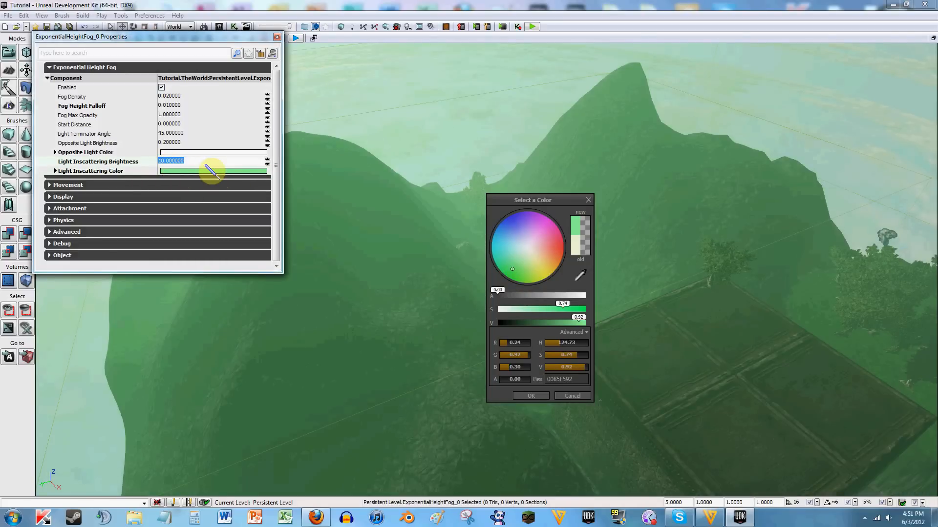
pyautogui.write('1')
pyautogui.press('Return')
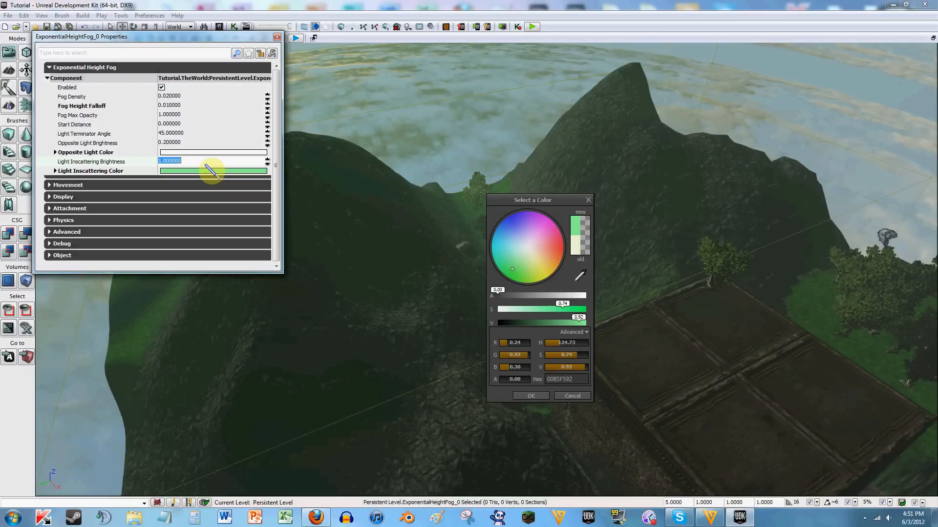
# Step: Set the light inscattering brightness to 0.3
pyautogui.moveTo(363, 194); pyautogui.dragTo(168, 160, button='right')
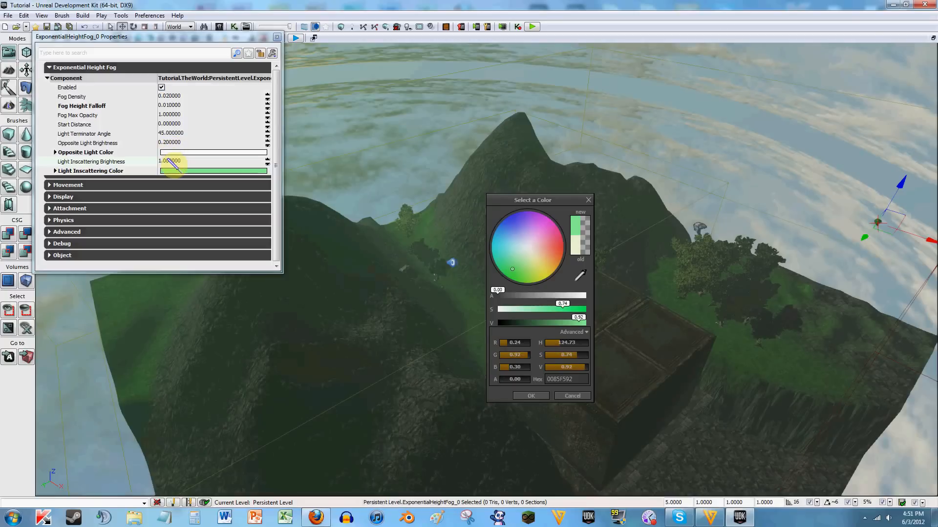
pyautogui.click(161, 162)
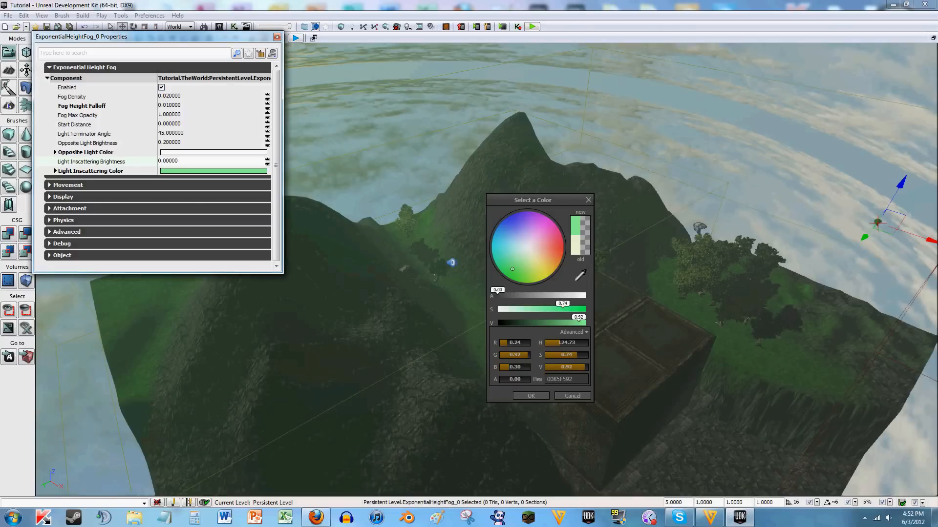
pyautogui.press('Return')
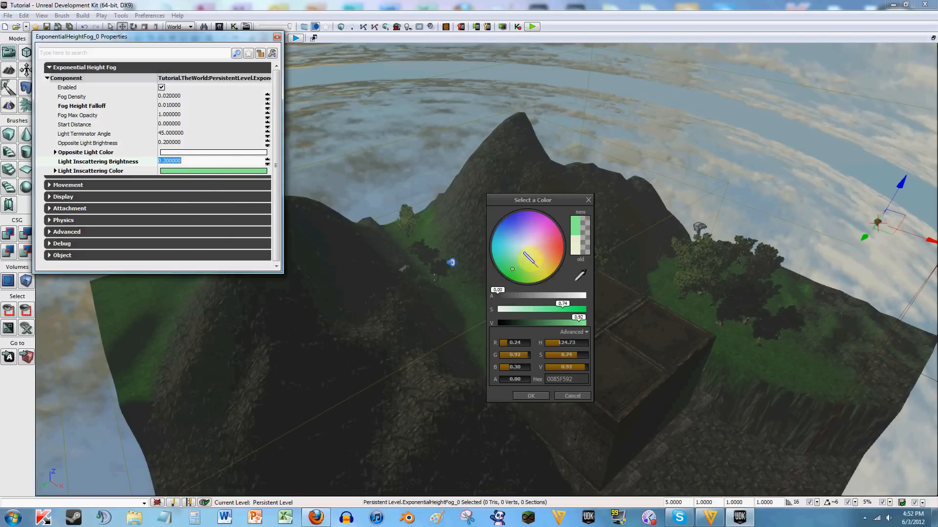
# Step: Accept the light inscattering color, then try F5FFFD as the fog's opposite light color
pyautogui.click(531, 396)
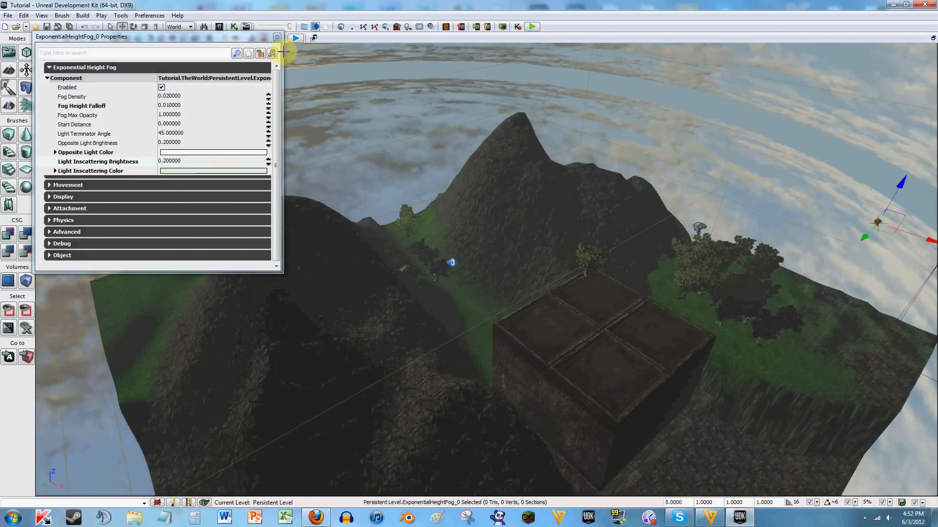
pyautogui.click(276, 37)
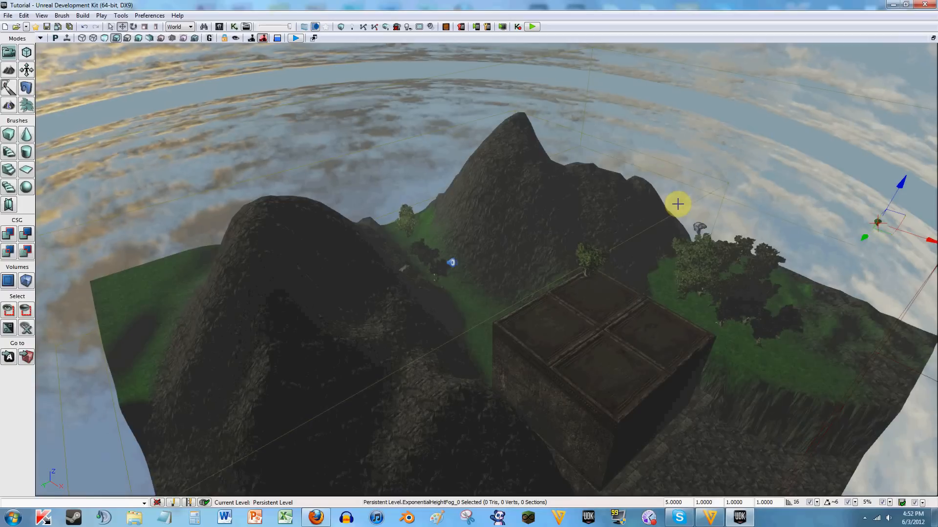
pyautogui.press('F4')
pyautogui.click(178, 153)
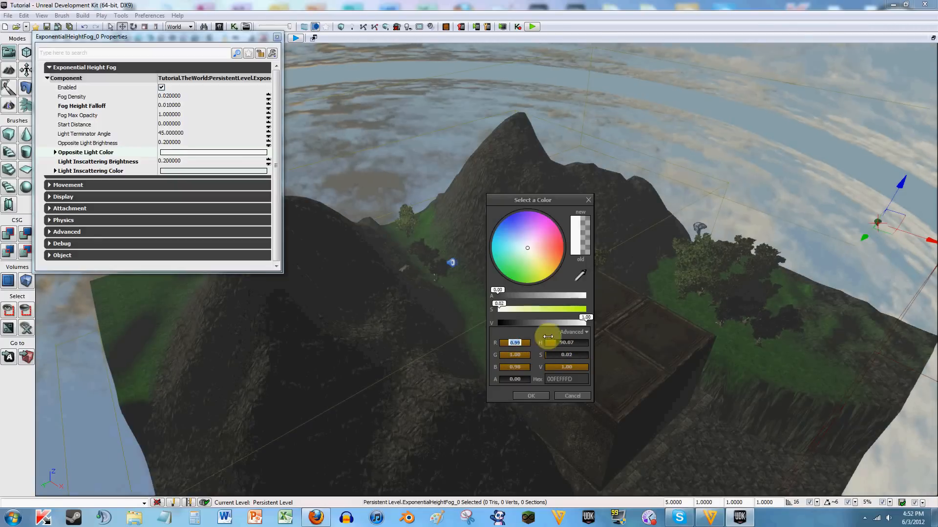
pyautogui.moveTo(525, 343); pyautogui.dragTo(521, 343)
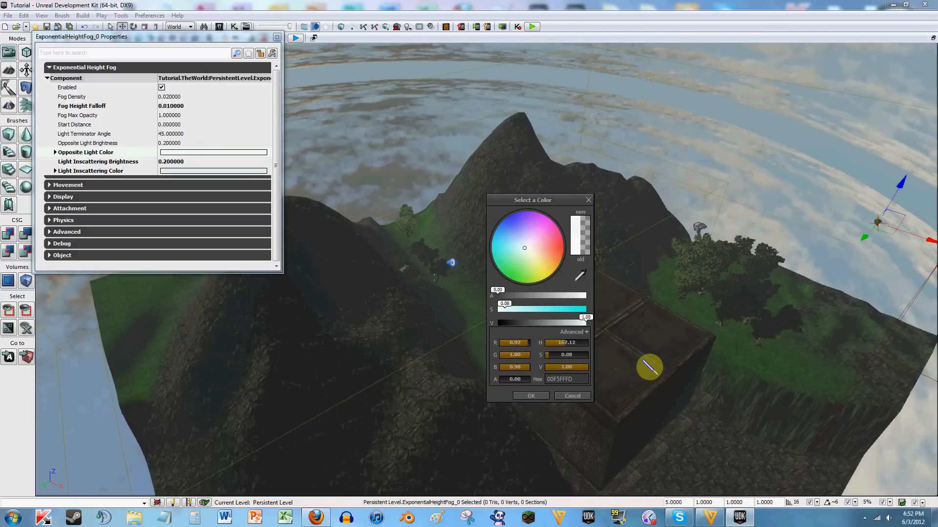
pyautogui.click(588, 199)
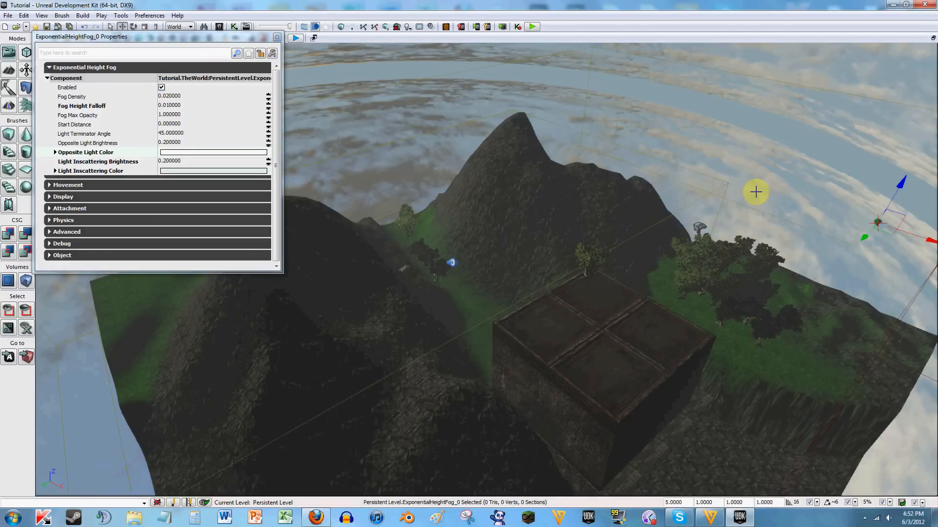
# Step: Delete the existing Exponential Height Fog from the level and close the empty properties window
pyautogui.click(589, 181)
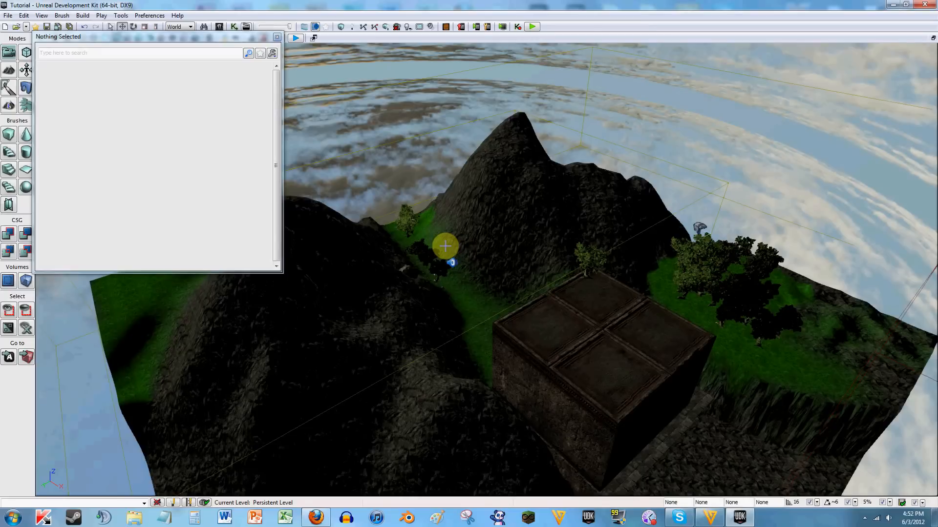
pyautogui.click(277, 37)
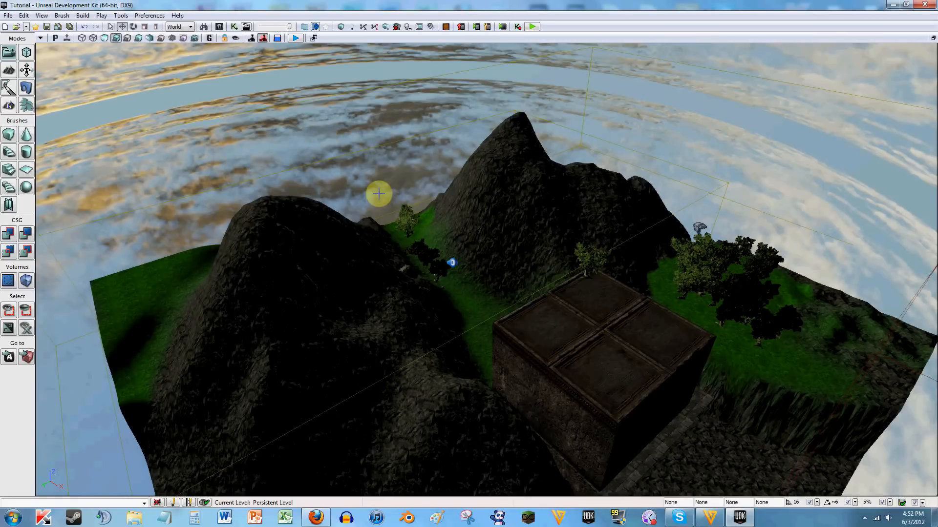
pyautogui.moveTo(378, 185); pyautogui.dragTo(335, 312)
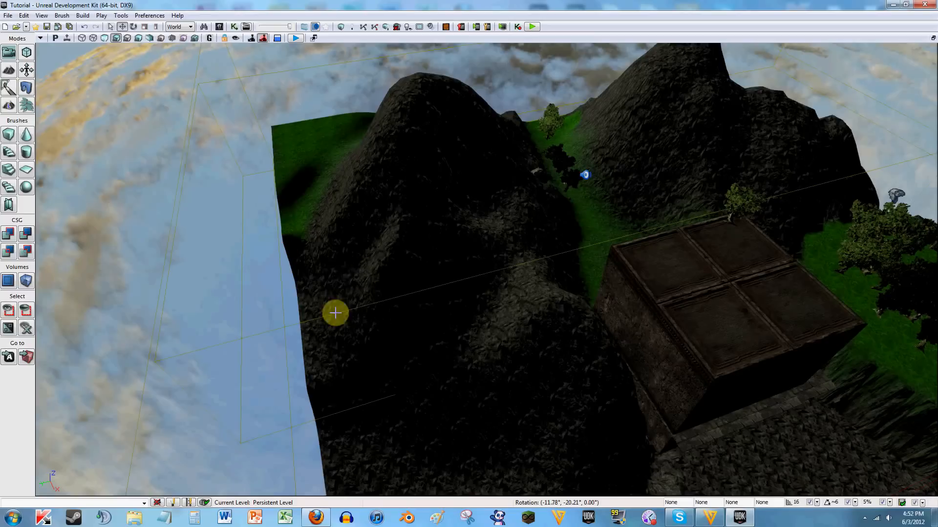
pyautogui.moveTo(278, 297)
pyautogui.mouseDown(button='right')
pyautogui.moveTo(303, 257)
pyautogui.moveTo(391, 244)
pyautogui.moveTo(335, 251)
pyautogui.moveTo(278, 296)
pyautogui.mouseUp(button='right')
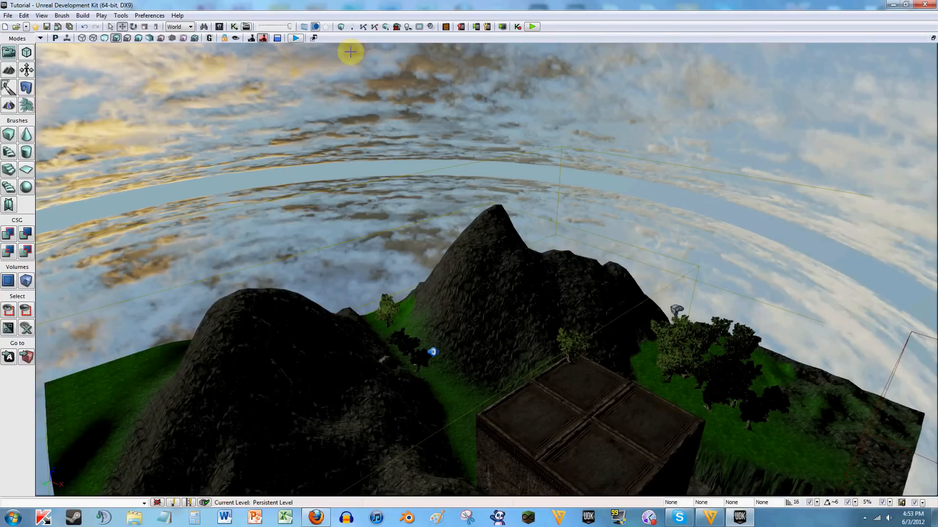
# Step: Bring up the Actor Classes list with the placeable fog actors
pyautogui.click(264, 38)
pyautogui.click(221, 27)
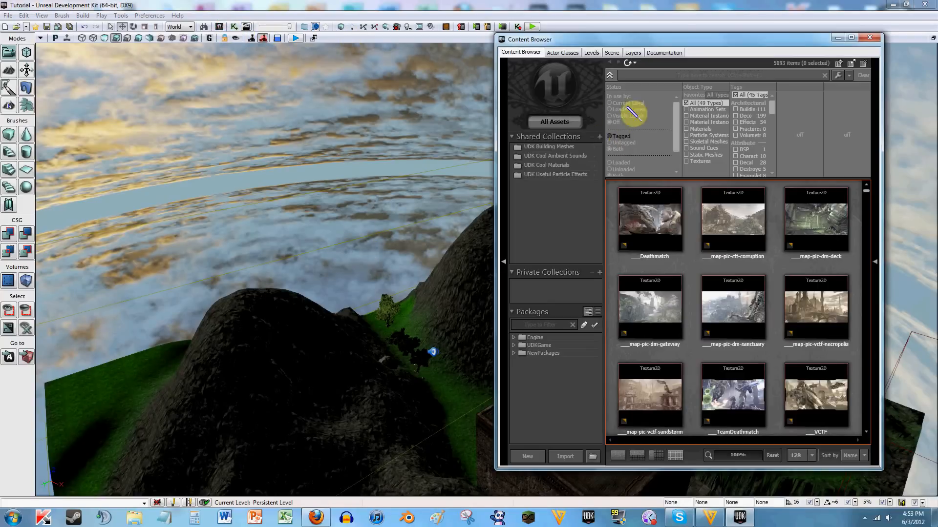
pyautogui.click(591, 62)
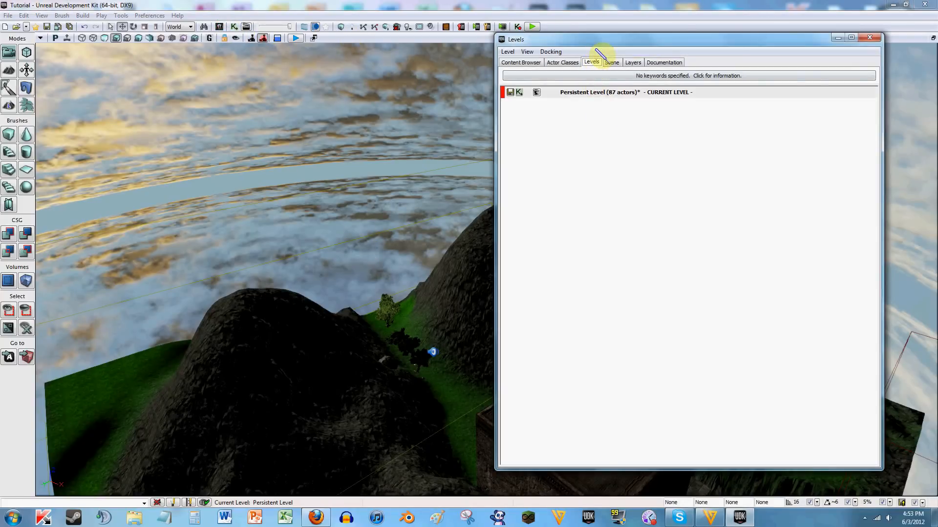
pyautogui.click(564, 62)
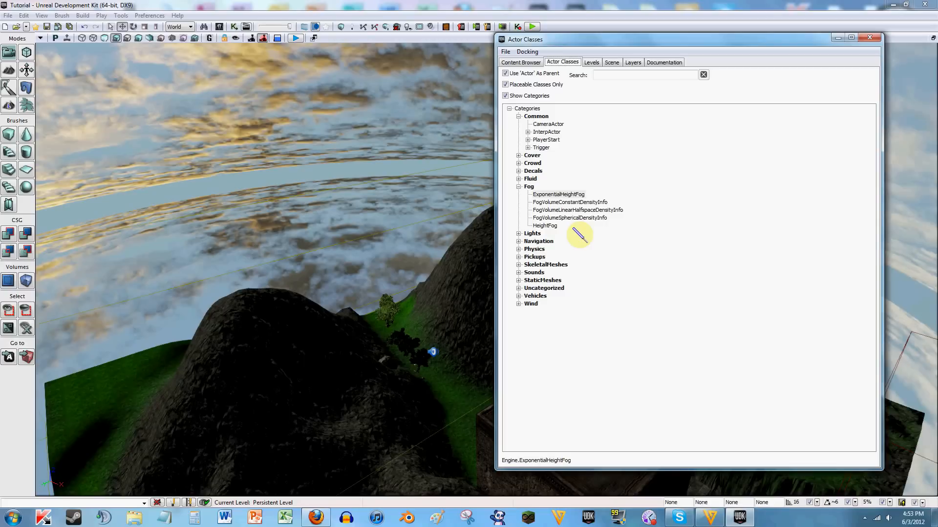
# Step: Place an ExponentialHeightFog actor on the hill nearest the camera, then remove it
pyautogui.moveTo(546, 227); pyautogui.dragTo(410, 266)
pyautogui.moveTo(280, 328); pyautogui.dragTo(278, 330)
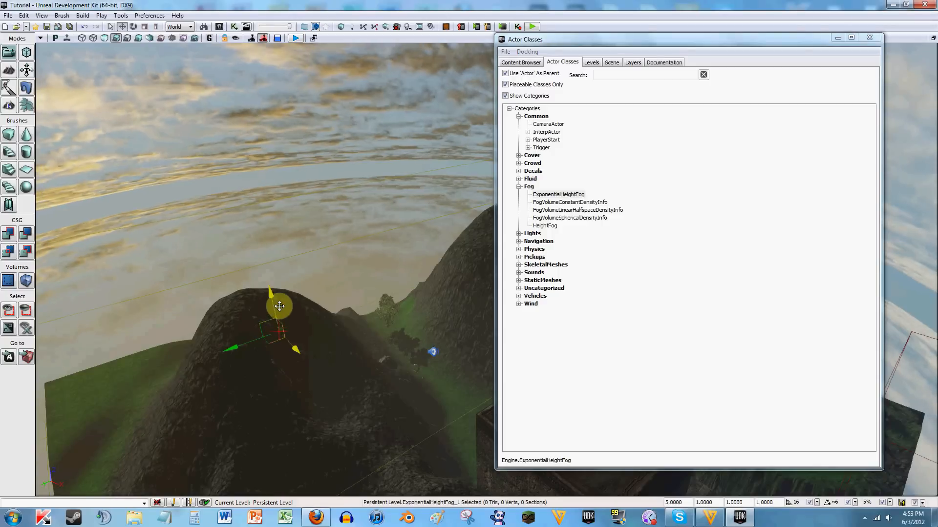
pyautogui.moveTo(279, 331); pyautogui.dragTo(373, 276, button='right')
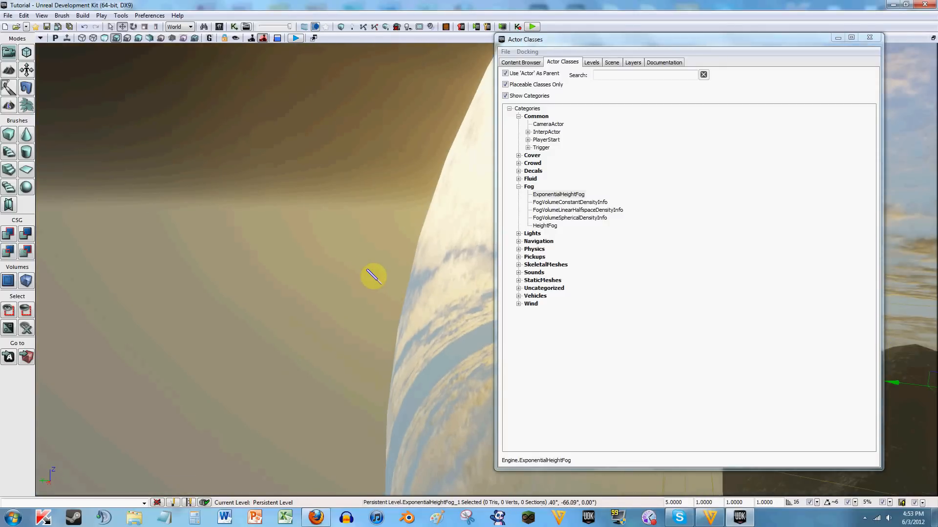
pyautogui.click(373, 276)
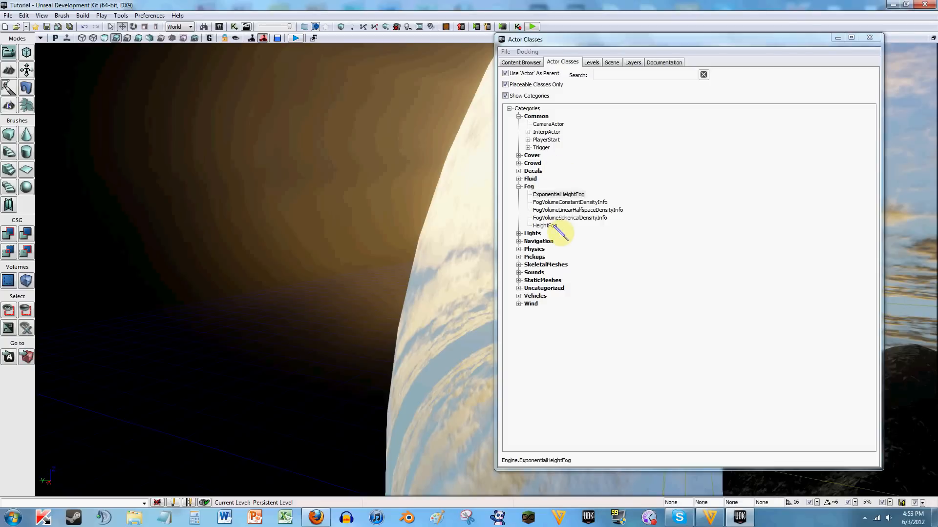
# Step: Place another ExponentialHeightFog actor in the level and reposition it in the sky beside the terrain
pyautogui.moveTo(545, 226); pyautogui.dragTo(926, 402)
pyautogui.moveTo(331, 303); pyautogui.dragTo(791, 288, button='right')
pyautogui.moveTo(341, 171); pyautogui.dragTo(276, 165, button='right')
pyautogui.moveTo(312, 131); pyautogui.dragTo(424, 141)
pyautogui.click(837, 37)
pyautogui.moveTo(542, 99); pyautogui.dragTo(471, 187, button='right')
pyautogui.moveTo(447, 243); pyautogui.dragTo(410, 463)
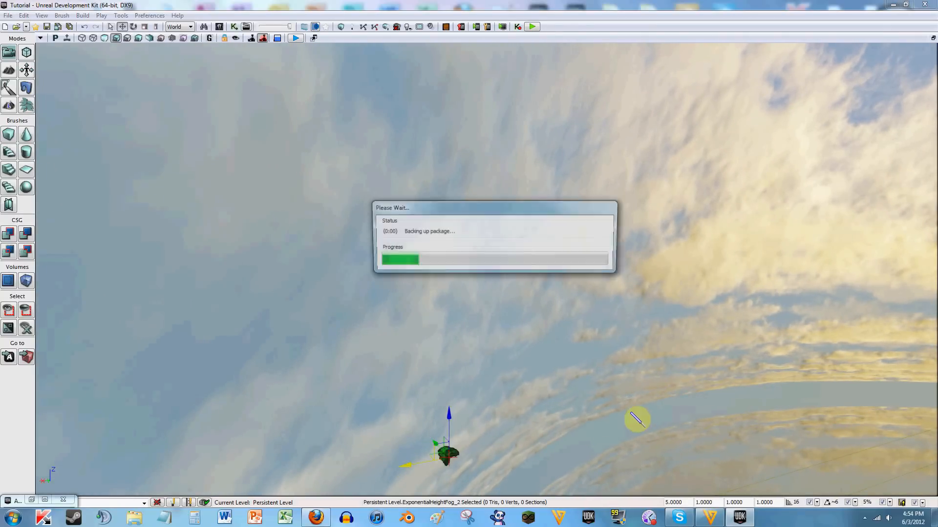
pyautogui.click(640, 409)
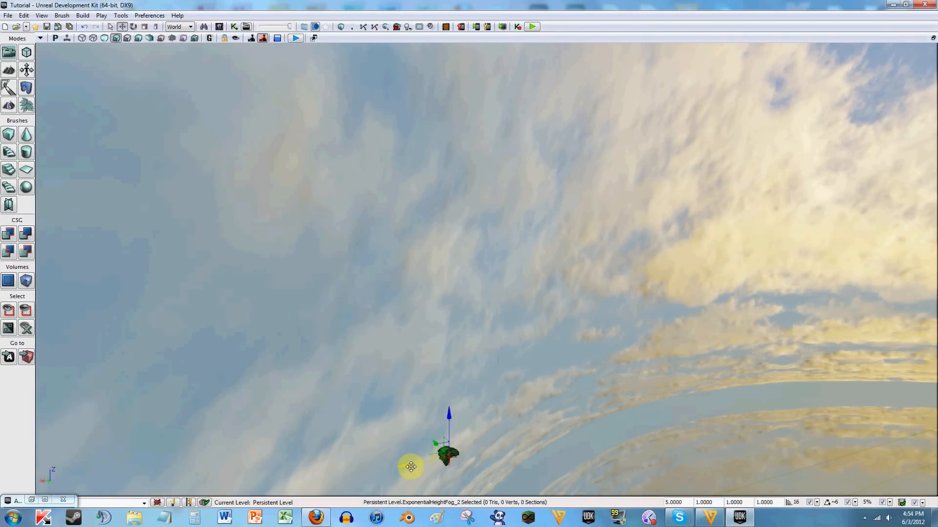
pyautogui.moveTo(409, 466); pyautogui.dragTo(759, 359)
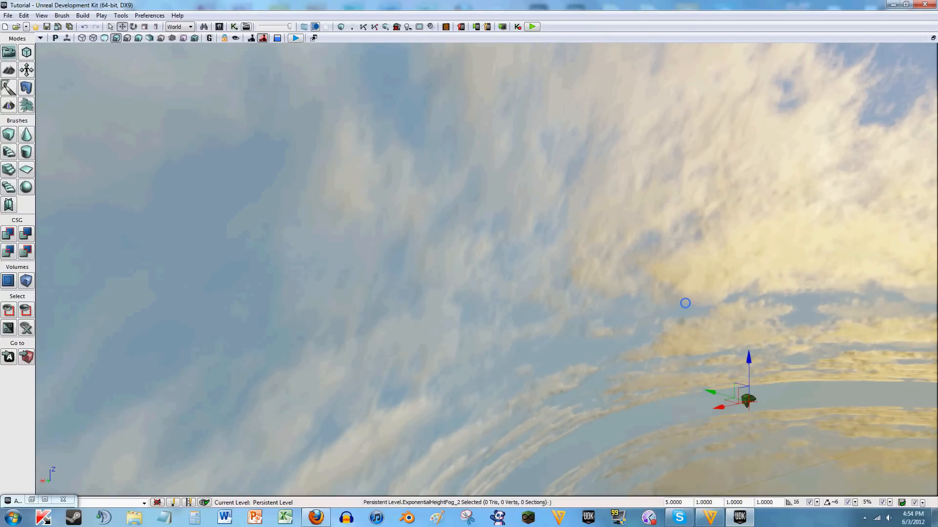
pyautogui.moveTo(684, 304); pyautogui.dragTo(786, 312, button='right')
pyautogui.moveTo(647, 314); pyautogui.dragTo(748, 298, button='right')
# Step: Check the new ExponentialHeightFog's properties and its effect on the terrain, then delete the actor
pyautogui.press('F4')
pyautogui.moveTo(379, 173); pyautogui.dragTo(349, 284, button='right')
pyautogui.press('w')
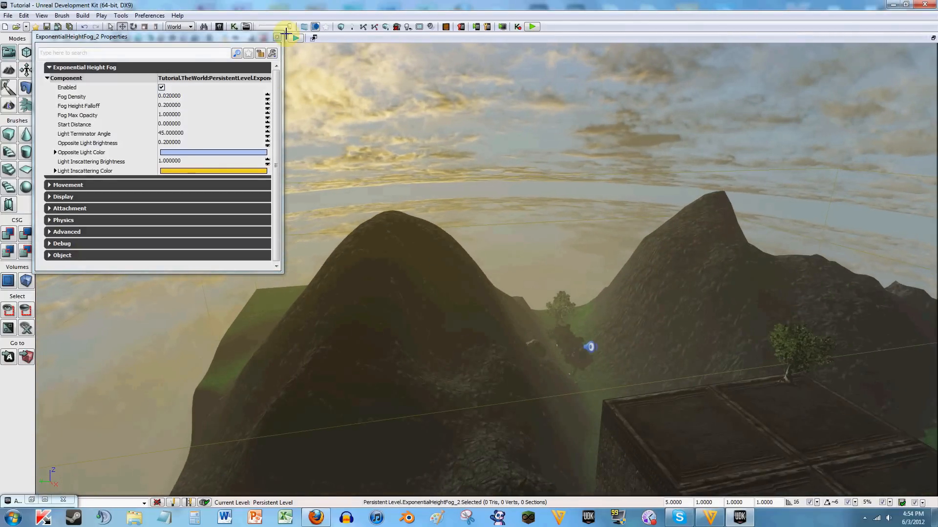
pyautogui.moveTo(400, 93); pyautogui.dragTo(287, 63, button='right')
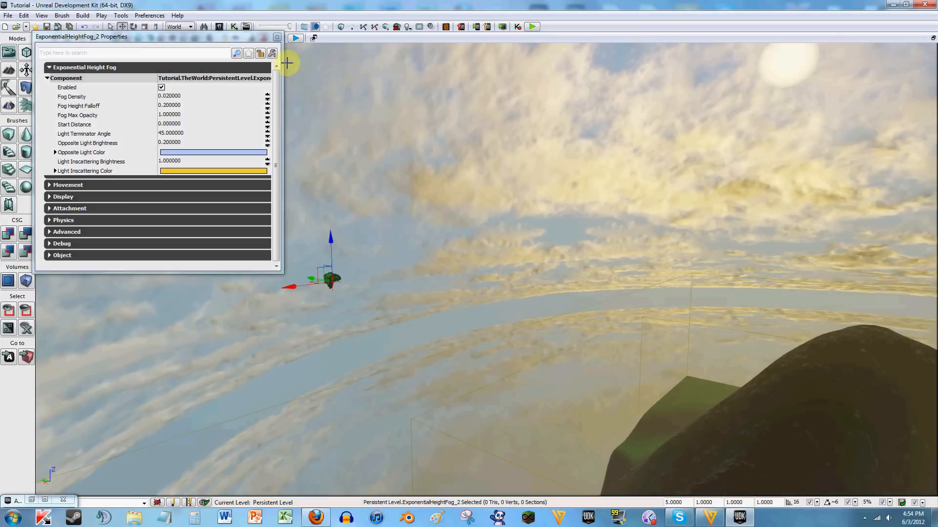
pyautogui.click(276, 38)
pyautogui.press('Delete')
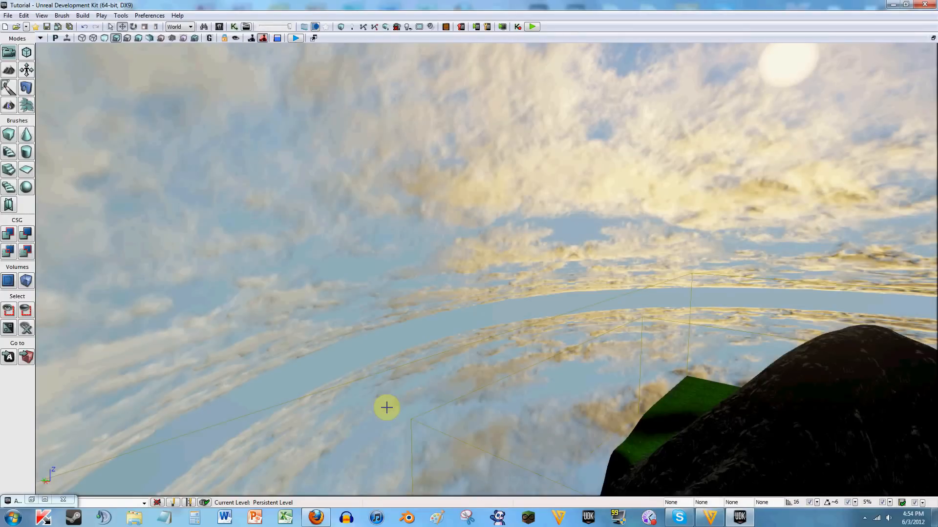
# Step: Place a HeightFog actor from the Actor Classes list in the open space beside the terrain
pyautogui.click(45, 500)
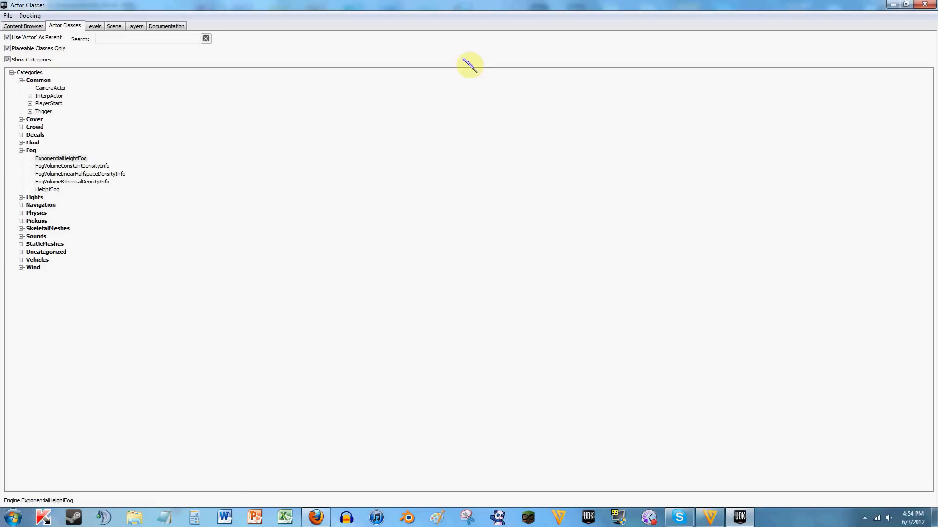
pyautogui.click(906, 5)
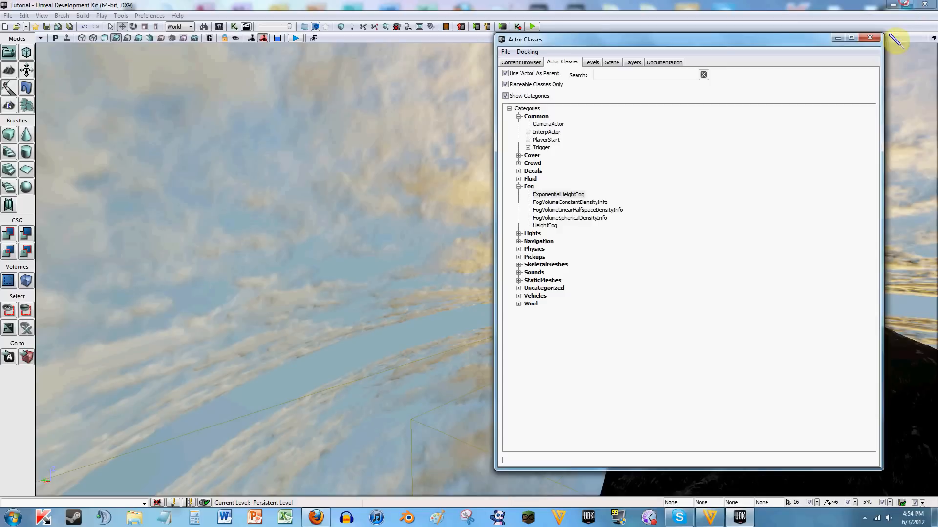
pyautogui.click(546, 226)
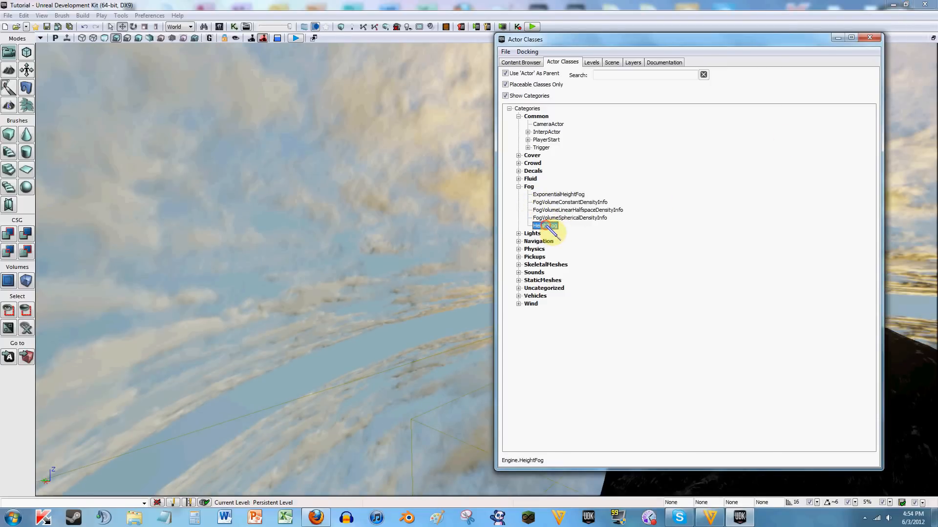
pyautogui.moveTo(550, 226); pyautogui.dragTo(418, 414)
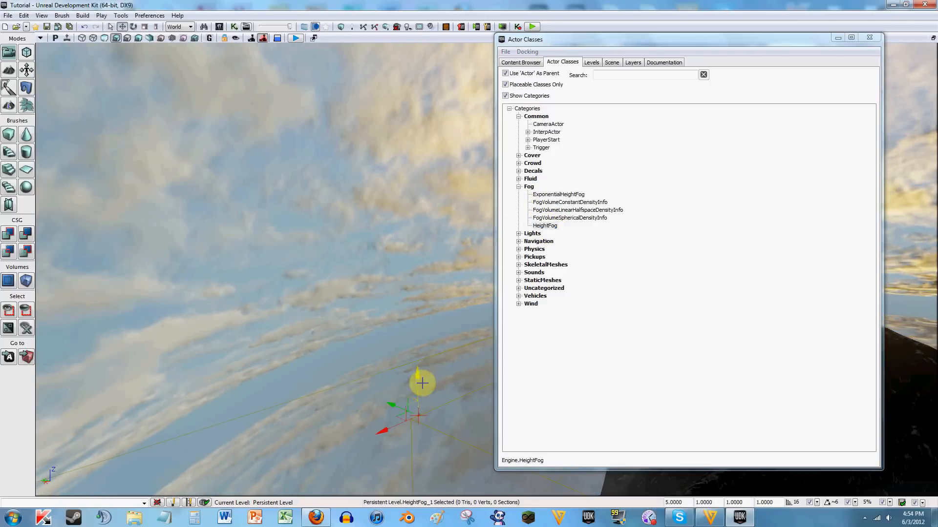
# Step: Try the HeightFog at a raised position, then lower it well down beside the terrain
pyautogui.moveTo(420, 377); pyautogui.dragTo(419, 350)
pyautogui.moveTo(390, 329)
pyautogui.mouseDown(button='right')
pyautogui.moveTo(444, 339)
pyautogui.moveTo(376, 330)
pyautogui.moveTo(268, 379)
pyautogui.moveTo(130, 389)
pyautogui.moveTo(96, 366)
pyautogui.moveTo(100, 213)
pyautogui.mouseUp(button='right')
pyautogui.moveTo(100, 213); pyautogui.dragTo(100, 213)
pyautogui.moveTo(111, 227); pyautogui.dragTo(190, 231, button='right')
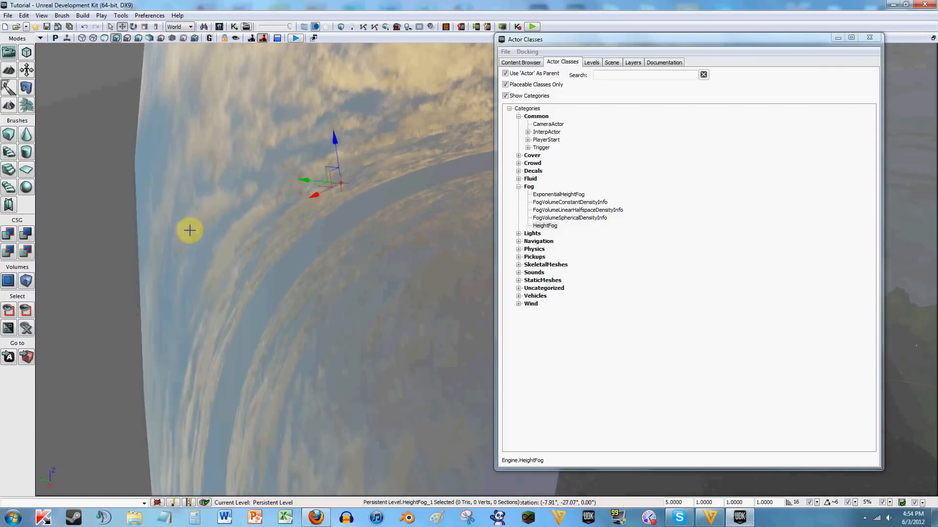
pyautogui.moveTo(343, 148); pyautogui.dragTo(346, 338)
pyautogui.moveTo(358, 269); pyautogui.dragTo(314, 235, button='right')
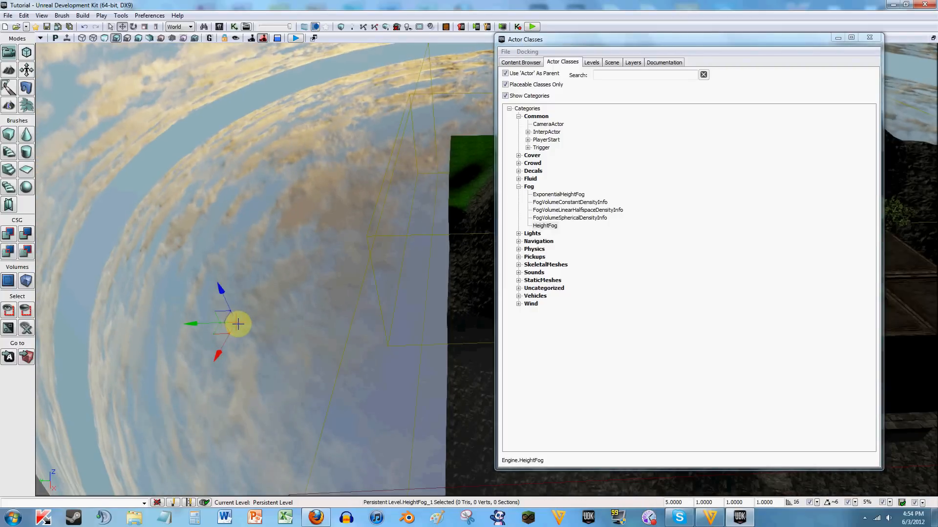
# Step: Open the HeightFog's properties and set its light color to the pale yellow FFF6BF
pyautogui.press('F4')
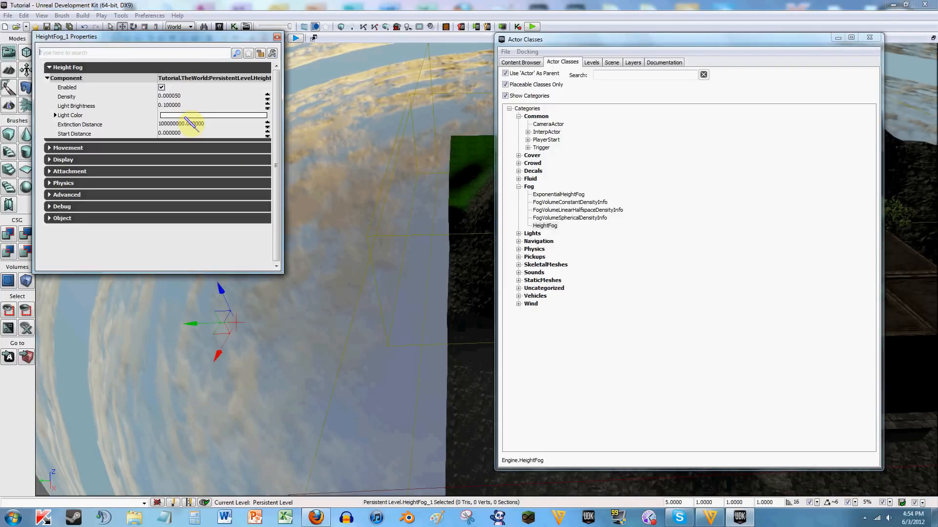
pyautogui.click(838, 38)
pyautogui.click(190, 118)
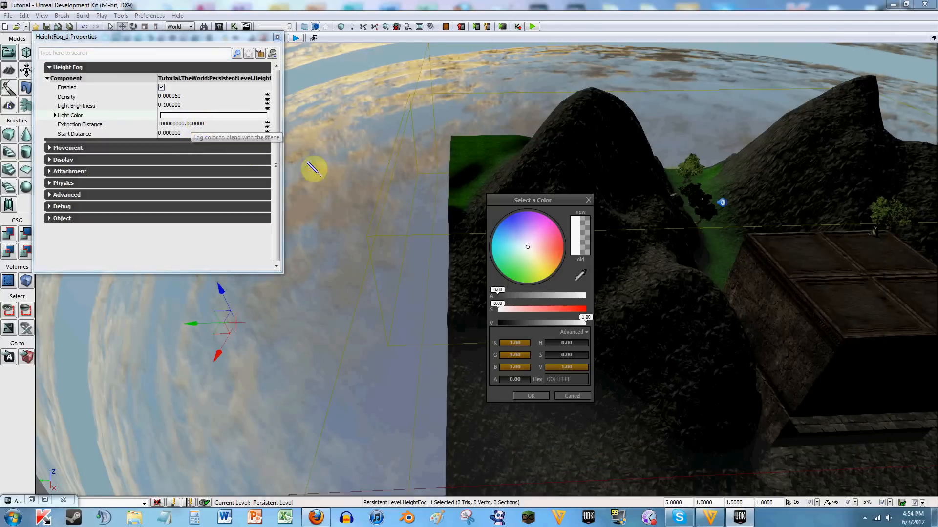
pyautogui.click(539, 261)
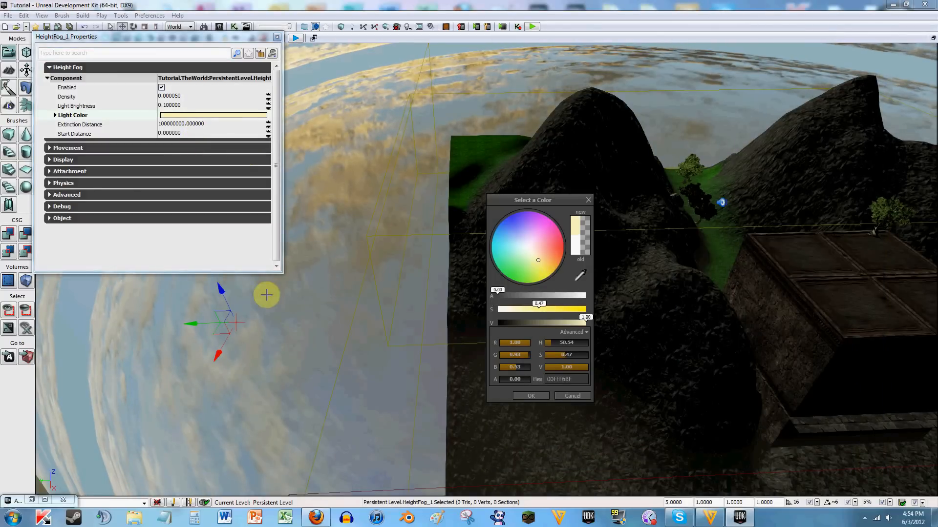
# Step: Raise the HeightFog slightly, shift it sideways toward the terrain, and move the color picker clear of the hill
pyautogui.moveTo(223, 288); pyautogui.dragTo(218, 252)
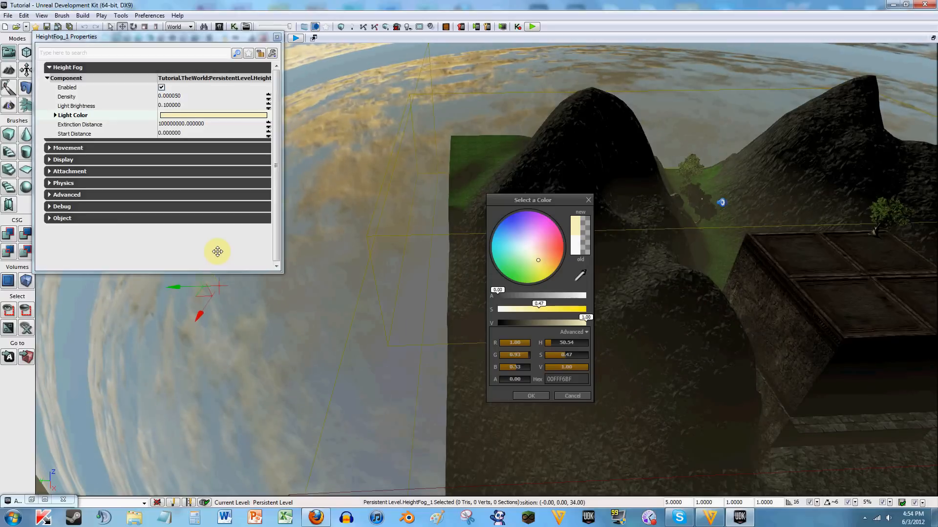
pyautogui.moveTo(346, 262); pyautogui.dragTo(408, 251, button='right')
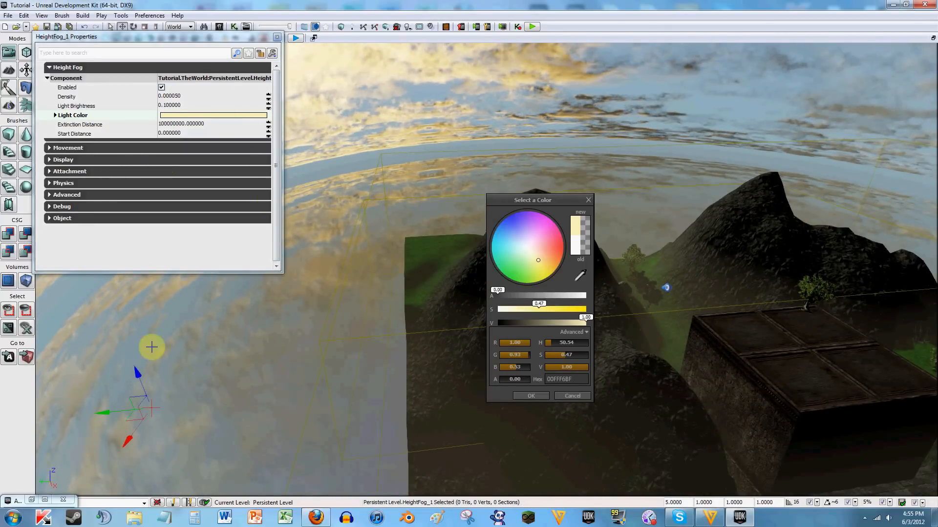
pyautogui.moveTo(144, 405); pyautogui.dragTo(232, 394)
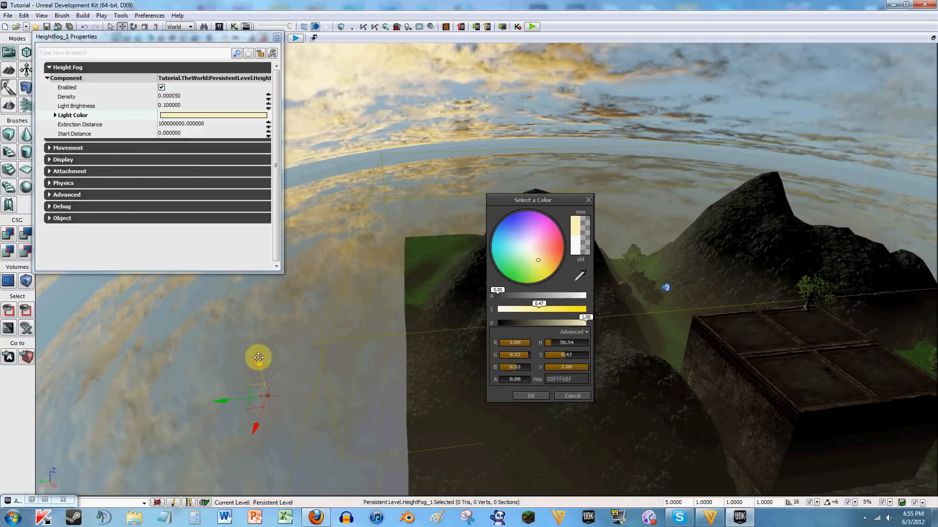
pyautogui.moveTo(258, 357); pyautogui.dragTo(255, 336)
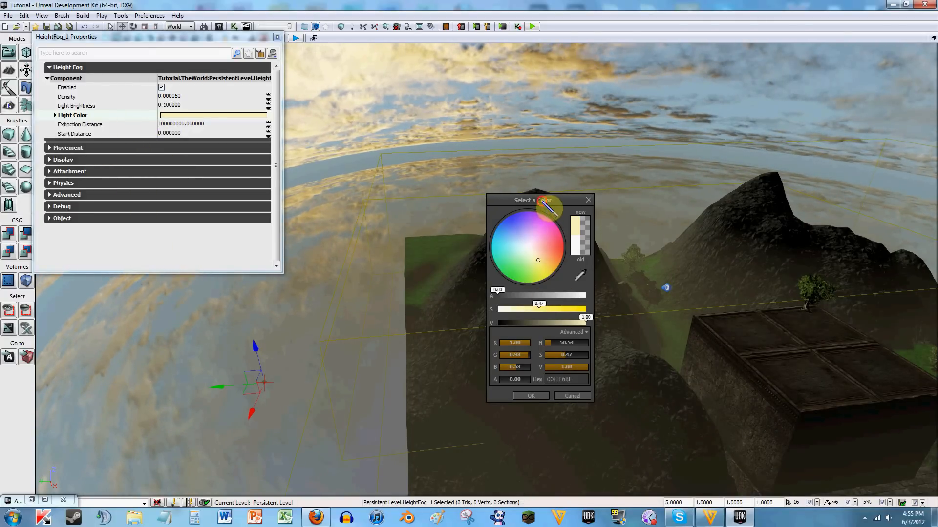
pyautogui.moveTo(547, 201); pyautogui.dragTo(586, 128)
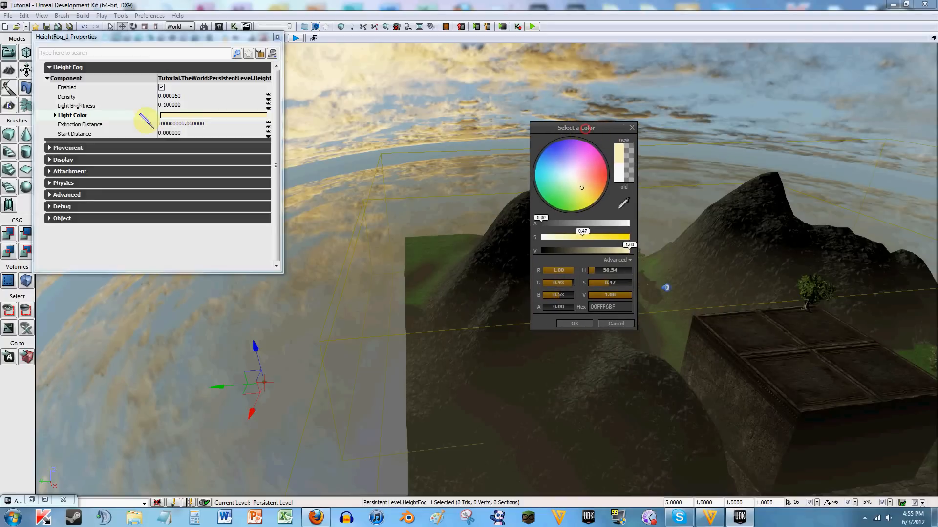
# Step: Set the HeightFog's extinction distance to 10000
pyautogui.click(166, 96)
pyautogui.click(171, 105)
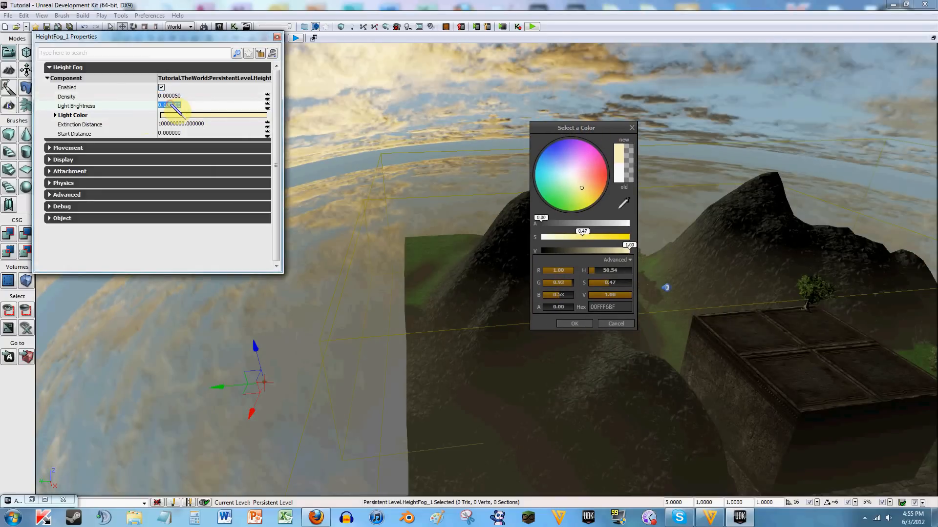
pyautogui.click(170, 133)
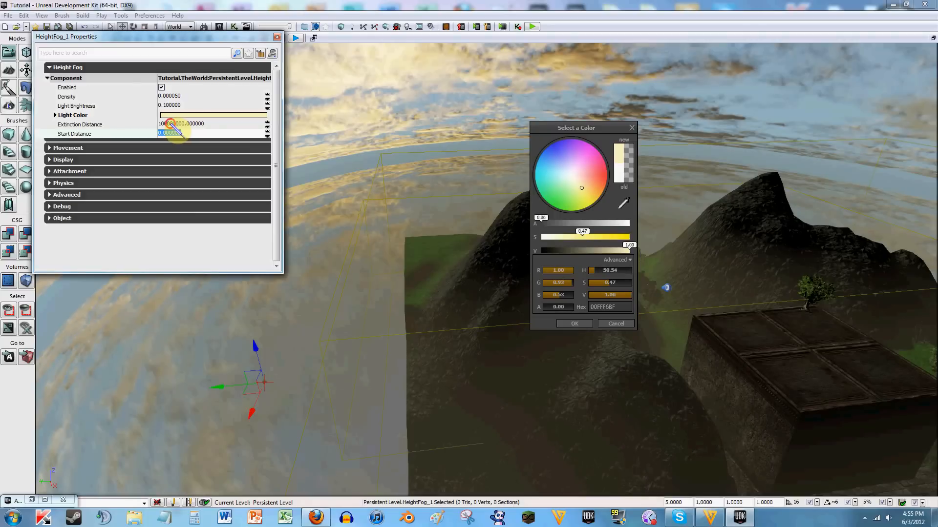
pyautogui.click(169, 124)
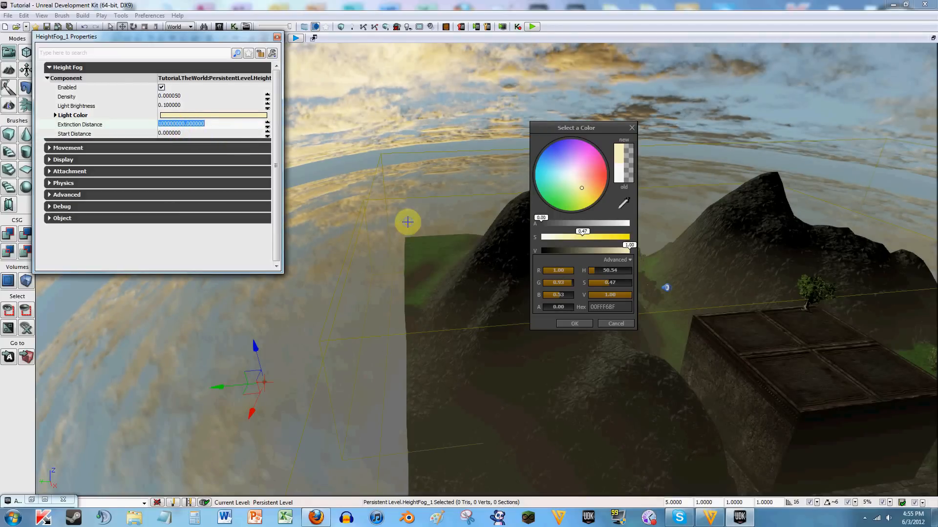
pyautogui.moveTo(404, 221); pyautogui.dragTo(283, 303)
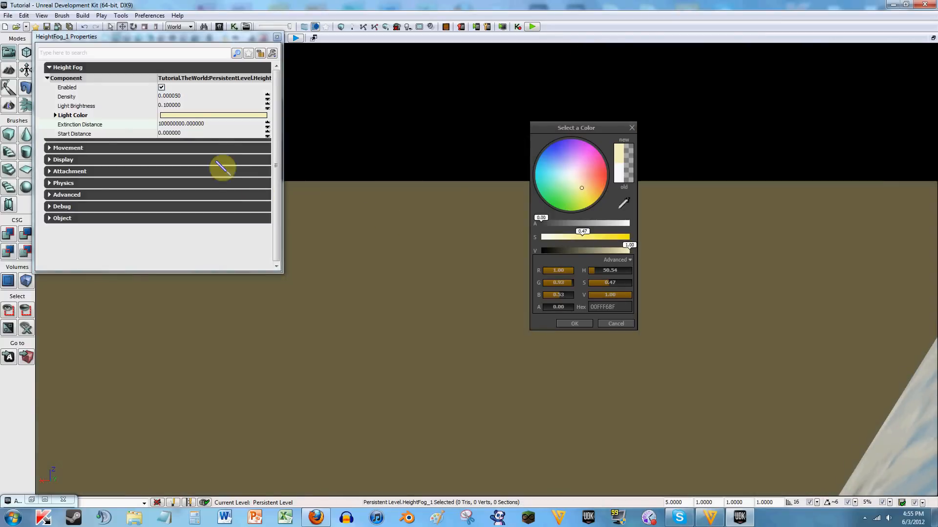
pyautogui.click(174, 123)
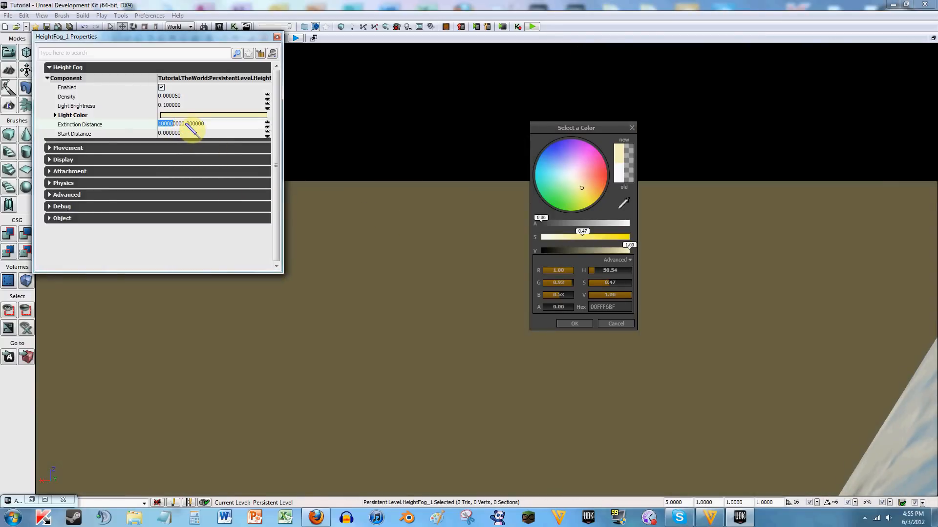
pyautogui.moveTo(160, 124); pyautogui.dragTo(190, 125)
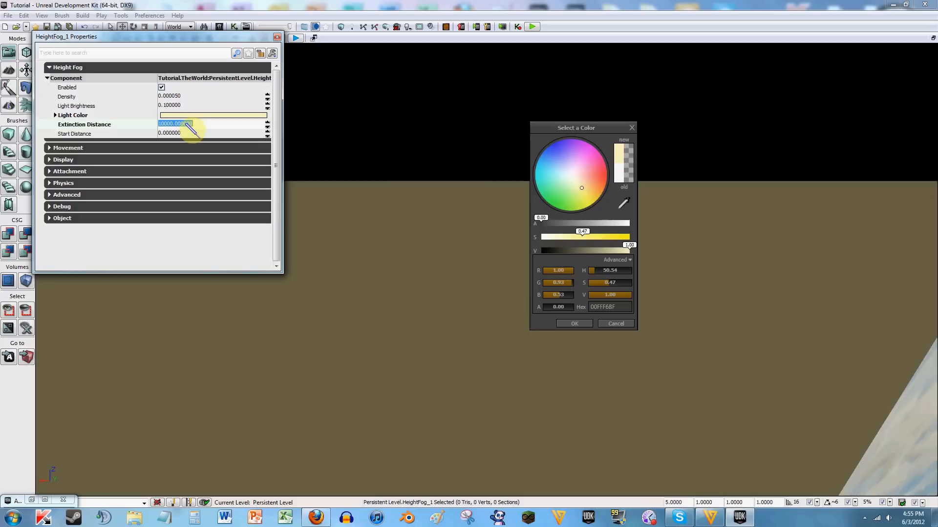
# Step: Reduce the HeightFog's extinction distance to 100 and inspect the fog over the terrain and hills
pyautogui.moveTo(712, 408); pyautogui.dragTo(913, 436, button='right')
pyautogui.moveTo(159, 123); pyautogui.dragTo(166, 123)
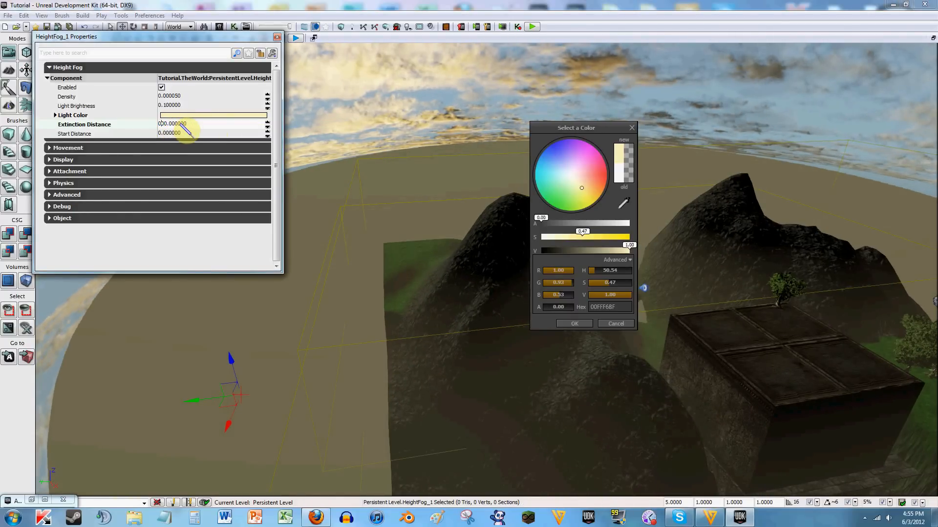
pyautogui.moveTo(159, 124); pyautogui.dragTo(181, 125)
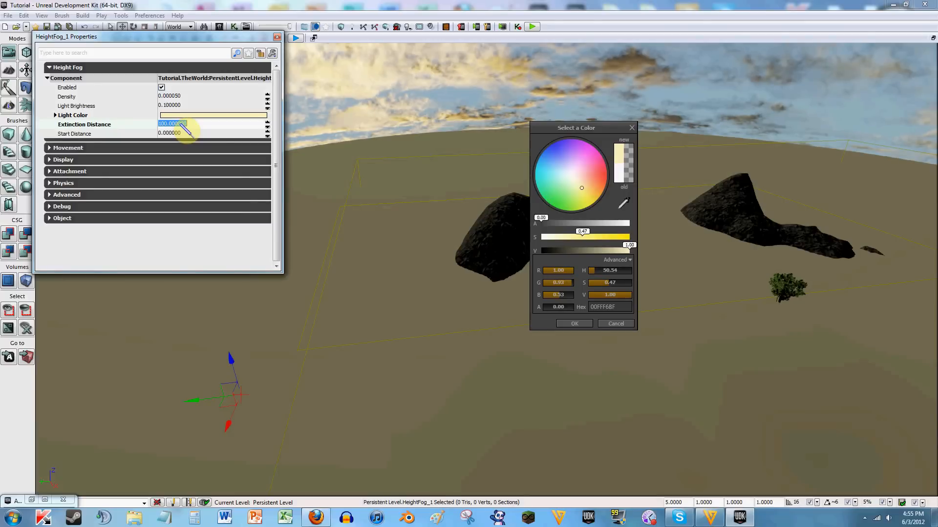
pyautogui.moveTo(428, 296); pyautogui.dragTo(472, 351, button='right')
pyautogui.press('w')
pyautogui.press('d')
pyautogui.moveTo(440, 371); pyautogui.dragTo(356, 220, button='right')
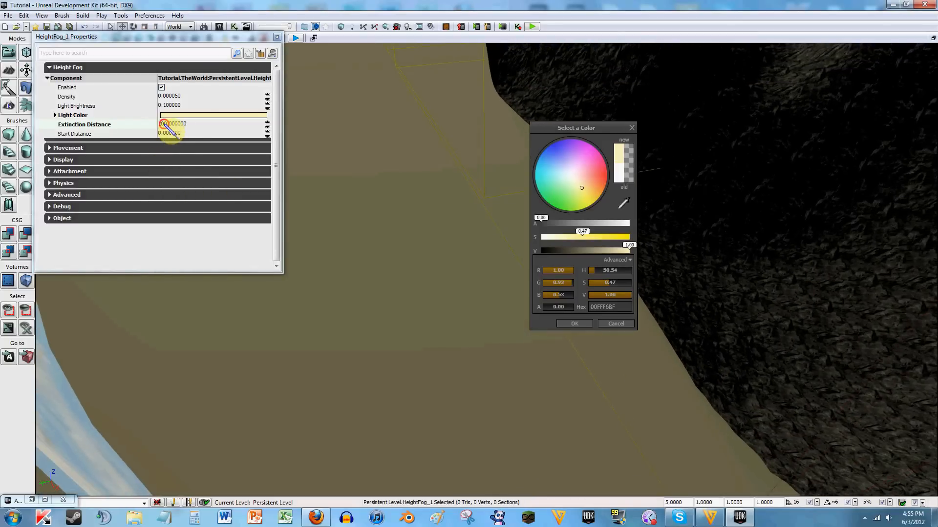
pyautogui.click(165, 124)
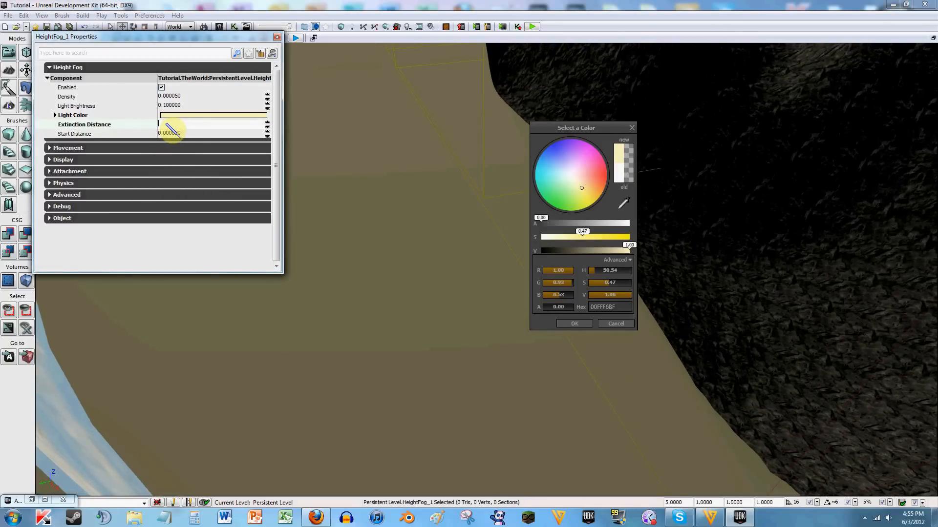
pyautogui.write('0')
pyautogui.press('Return')
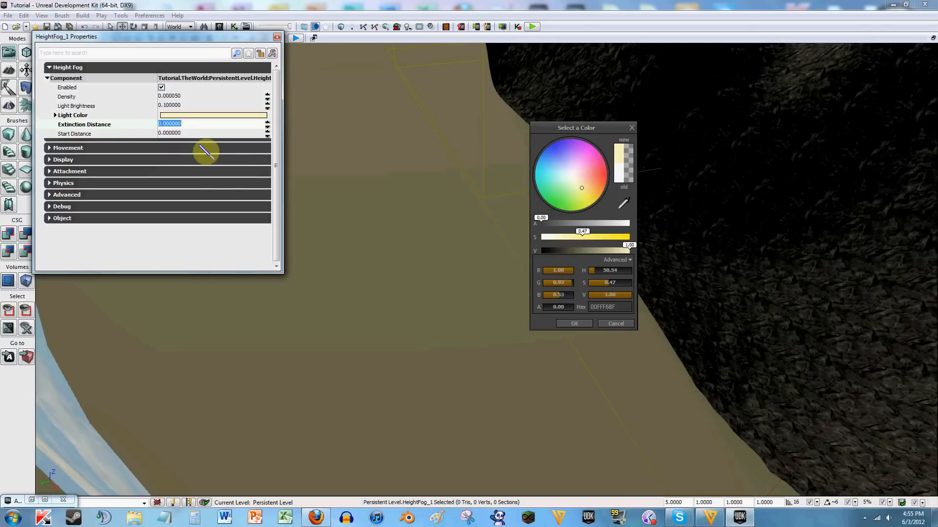
pyautogui.write('1')
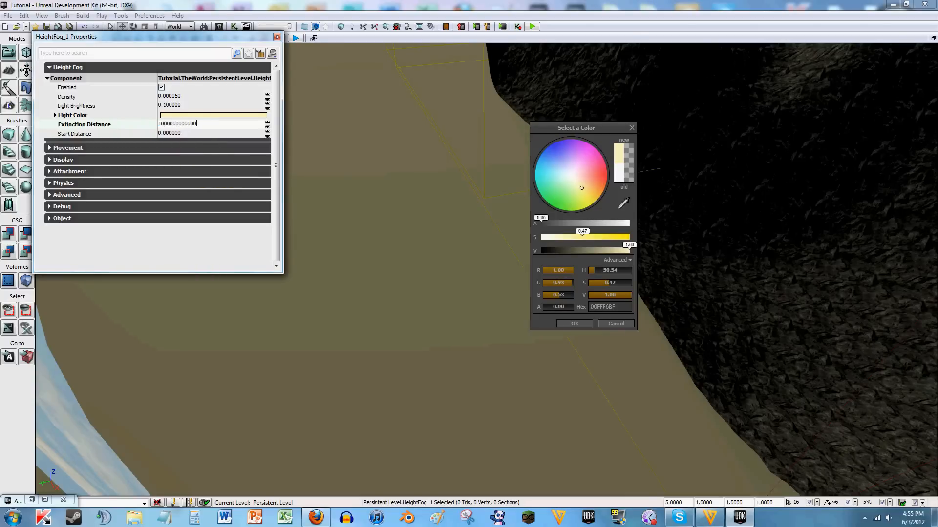
pyautogui.write('000000000000')
pyautogui.press('Return')
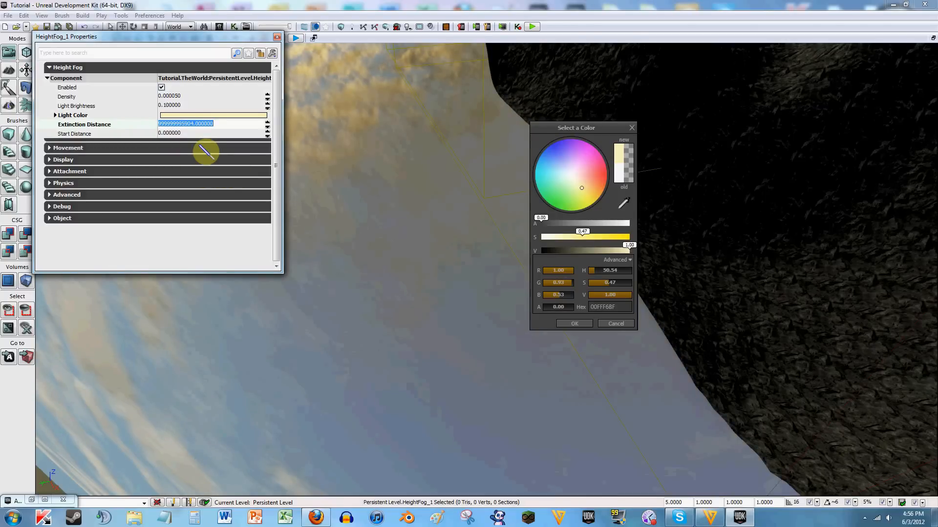
# Step: Set the HeightFog's extinction distance to 1000000
pyautogui.press('BackSpace')
pyautogui.write('10')
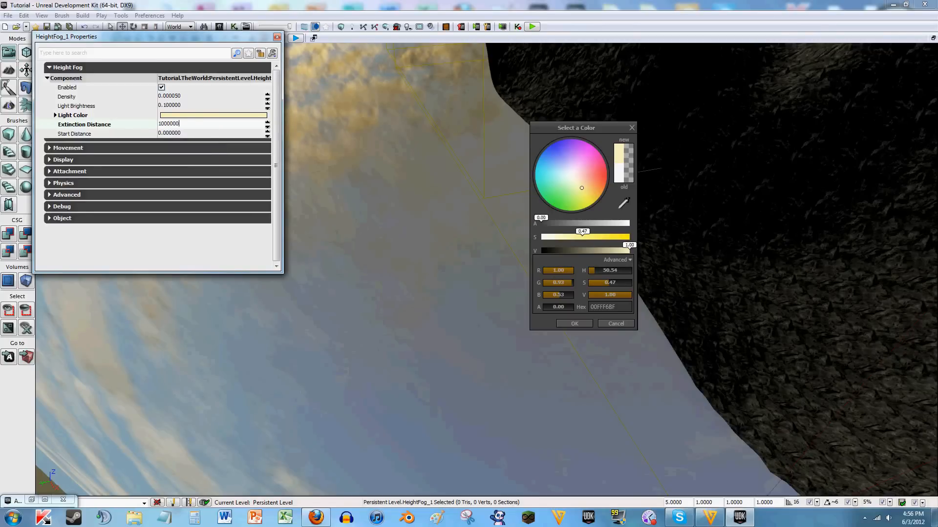
pyautogui.write('00000')
pyautogui.press('Return')
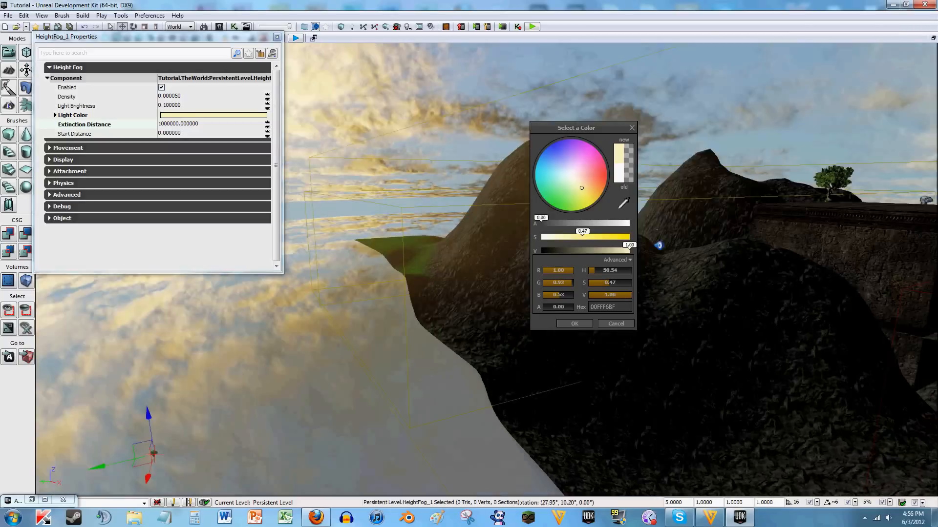
# Step: Delete the HeightFog actor from the level and close the properties window
pyautogui.moveTo(391, 341); pyautogui.dragTo(511, 229, button='right')
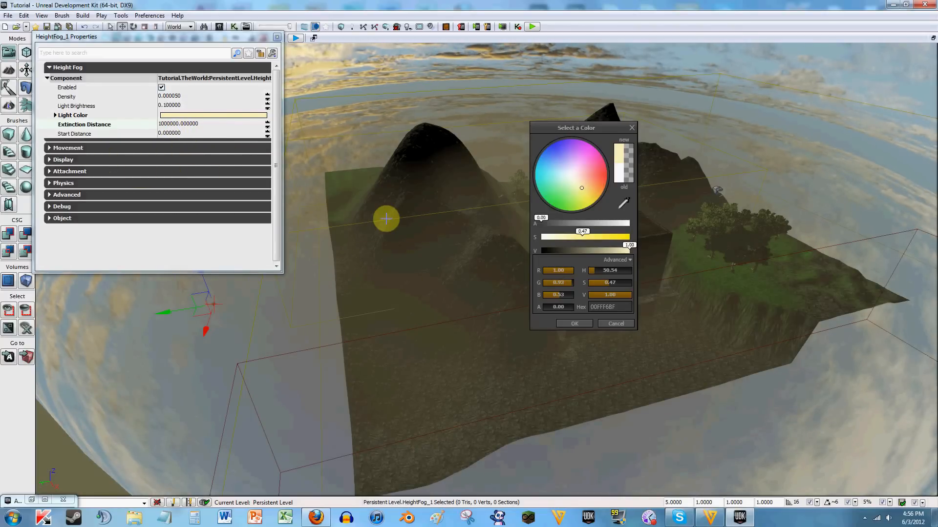
pyautogui.press('Delete')
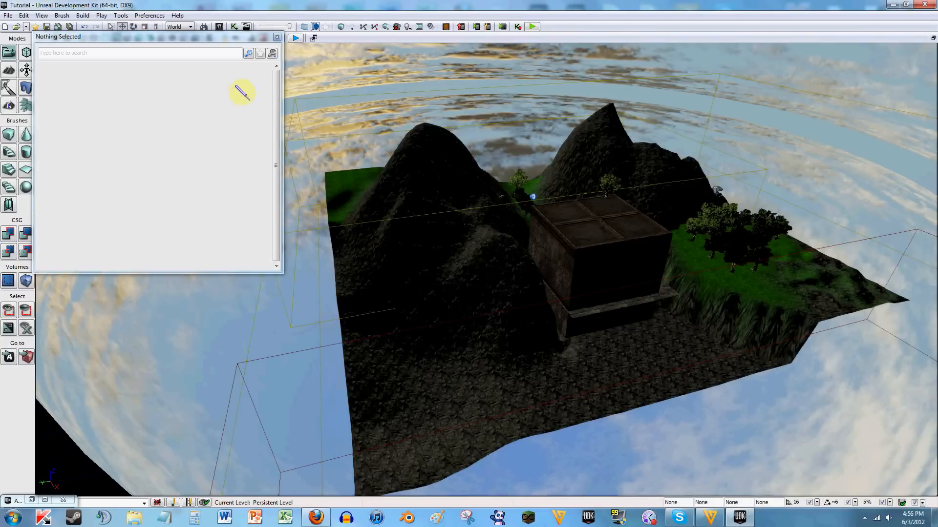
pyautogui.click(277, 38)
# Step: Inspect the terrain, hills and building without the height fog, finishing with the sun in the sky
pyautogui.moveTo(289, 125)
pyautogui.mouseDown(button='right')
pyautogui.moveTo(292, 86)
pyautogui.moveTo(278, 155)
pyautogui.moveTo(245, 152)
pyautogui.moveTo(285, 136)
pyautogui.mouseUp(button='right')
pyautogui.press('w')
pyautogui.press('s')
pyautogui.press('d')
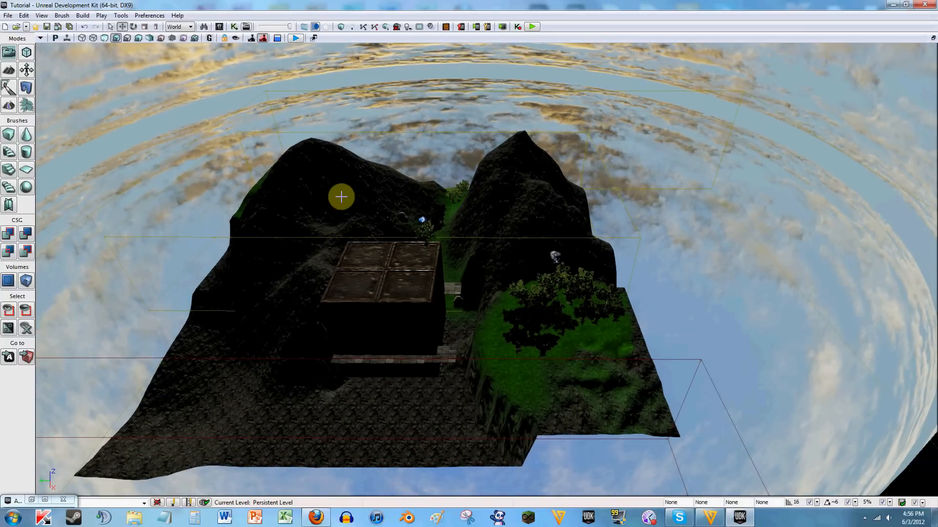
pyautogui.moveTo(340, 192); pyautogui.dragTo(354, 175, button='right')
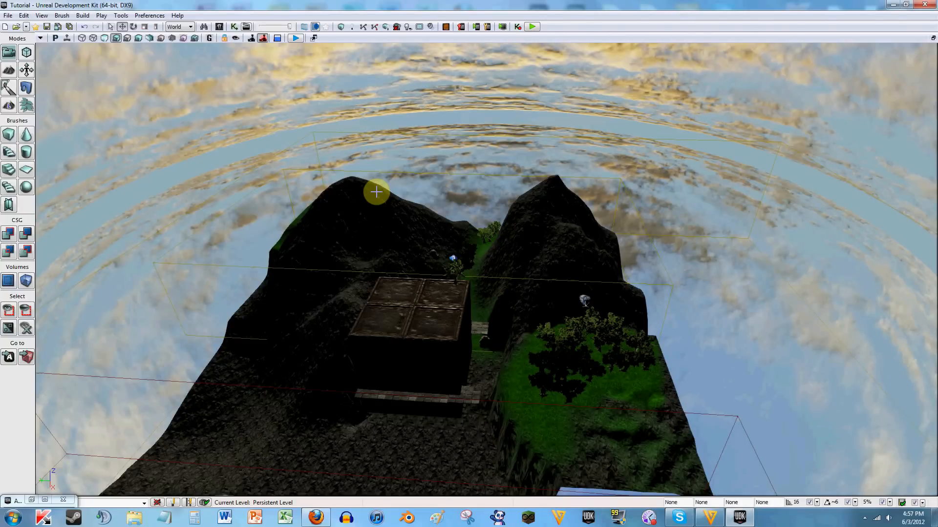
pyautogui.moveTo(385, 187); pyautogui.dragTo(655, 208, button='right')
pyautogui.press('w')
pyautogui.press('a')
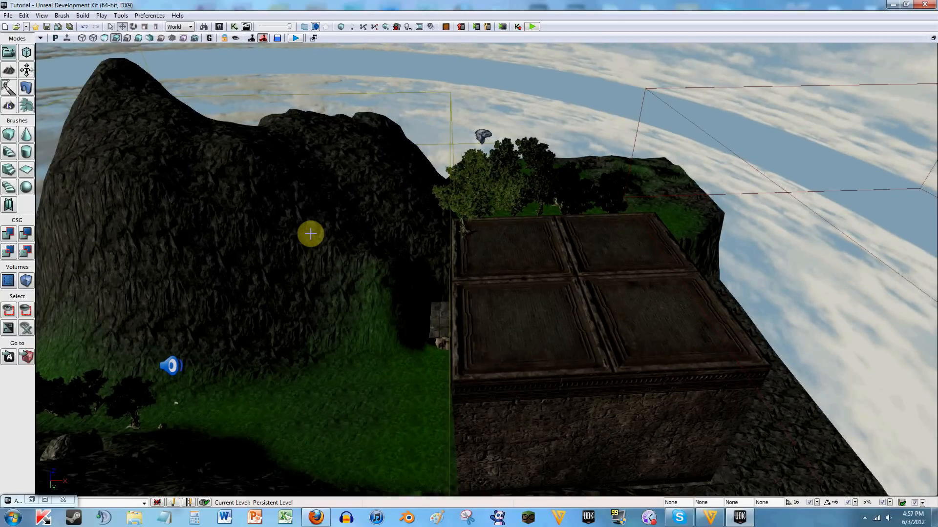
pyautogui.moveTo(369, 272)
pyautogui.mouseDown(button='right')
pyautogui.moveTo(290, 252)
pyautogui.moveTo(369, 271)
pyautogui.mouseUp(button='right')
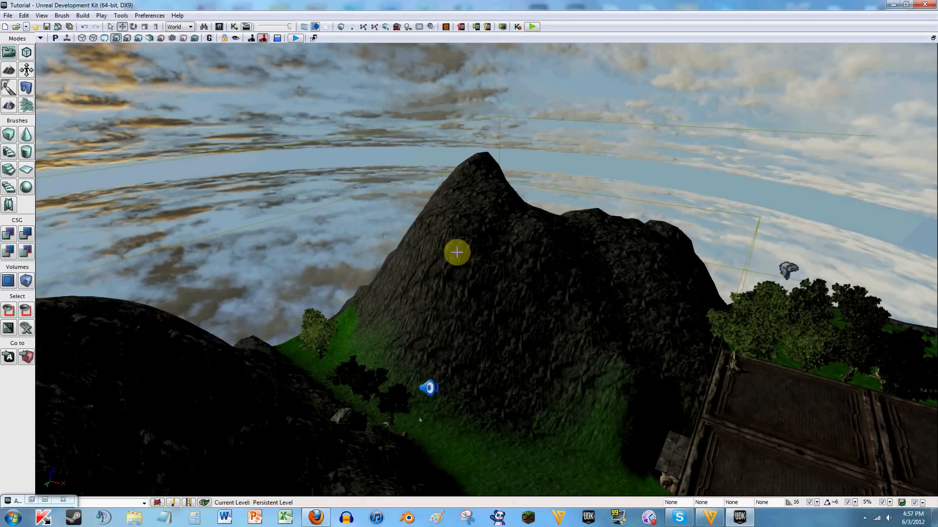
pyautogui.moveTo(456, 251)
pyautogui.mouseDown(button='right')
pyautogui.moveTo(444, 242)
pyautogui.moveTo(457, 238)
pyautogui.mouseUp(button='right')
pyautogui.moveTo(498, 272)
pyautogui.mouseDown(button='right')
pyautogui.moveTo(527, 273)
pyautogui.moveTo(498, 272)
pyautogui.mouseUp(button='right')
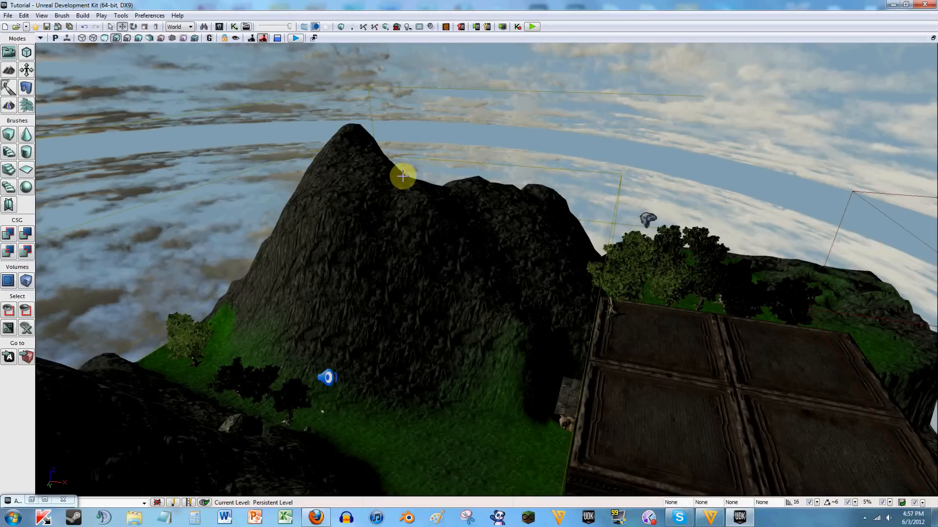
pyautogui.moveTo(462, 365); pyautogui.dragTo(463, 362, button='right')
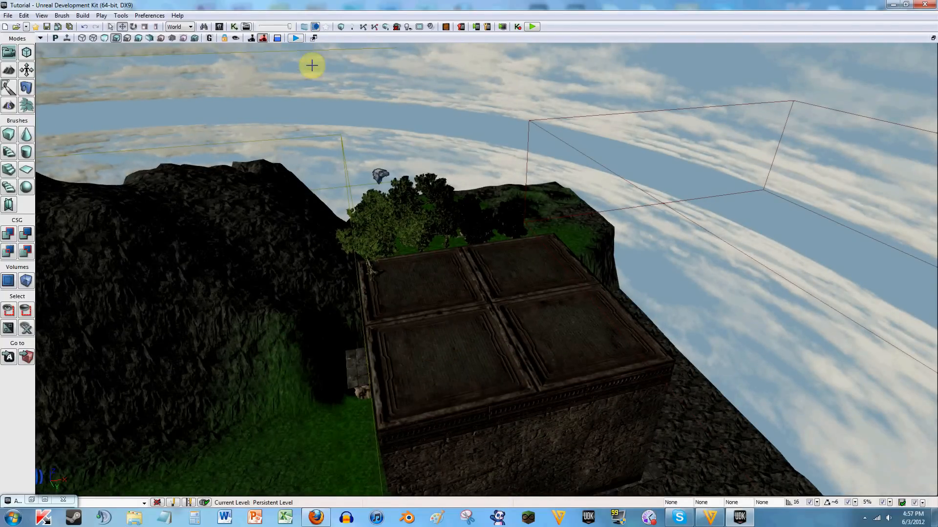
pyautogui.moveTo(311, 66); pyautogui.dragTo(358, 52, button='right')
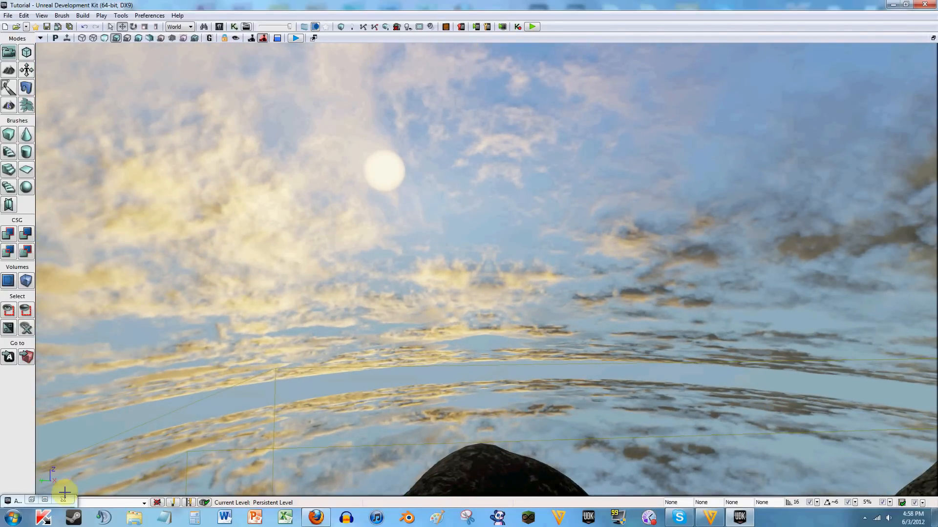
# Step: Bring up the Actor Classes list in a smaller window beside the sun, collapse Fog and expand the Uncategorized category
pyautogui.click(45, 500)
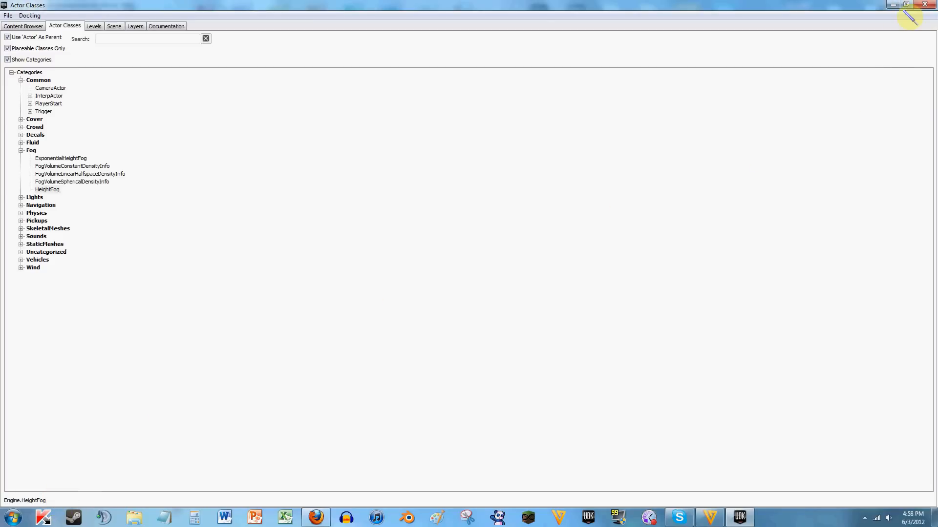
pyautogui.click(905, 4)
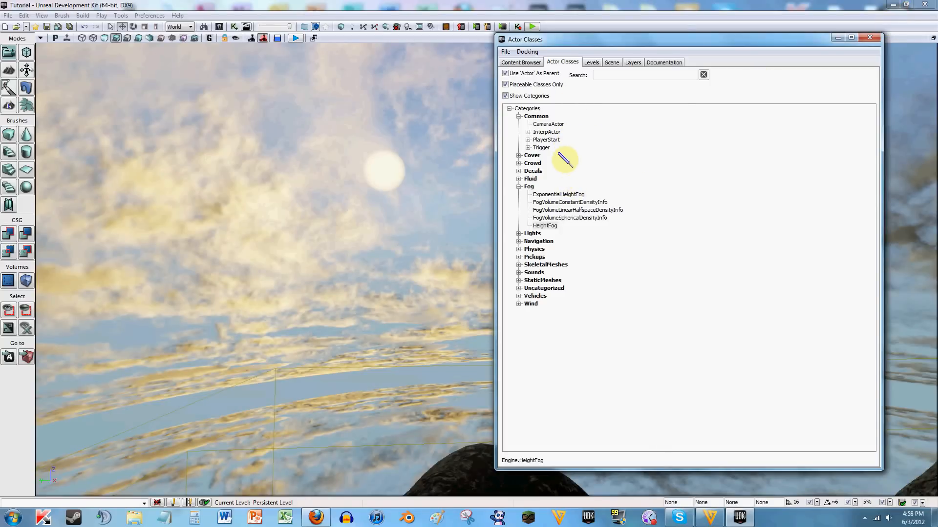
pyautogui.moveTo(367, 129); pyautogui.dragTo(406, 130, button='right')
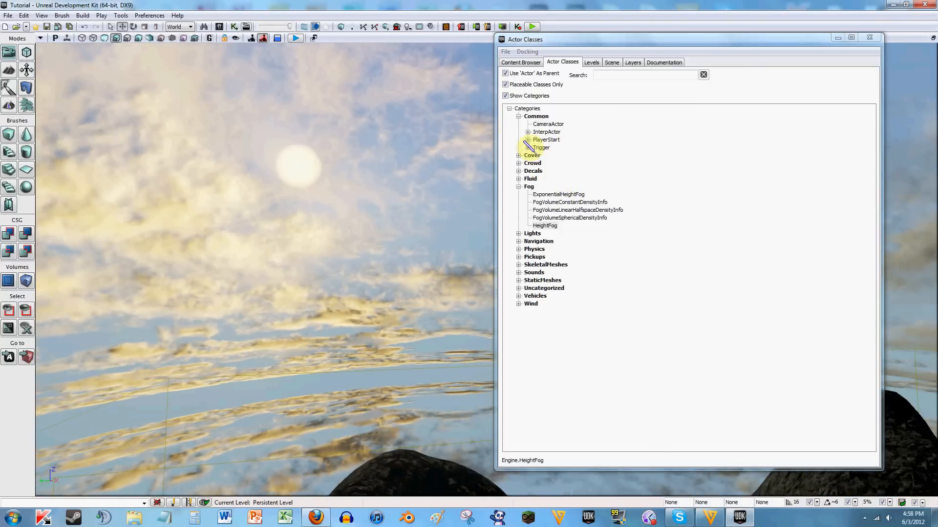
pyautogui.click(518, 186)
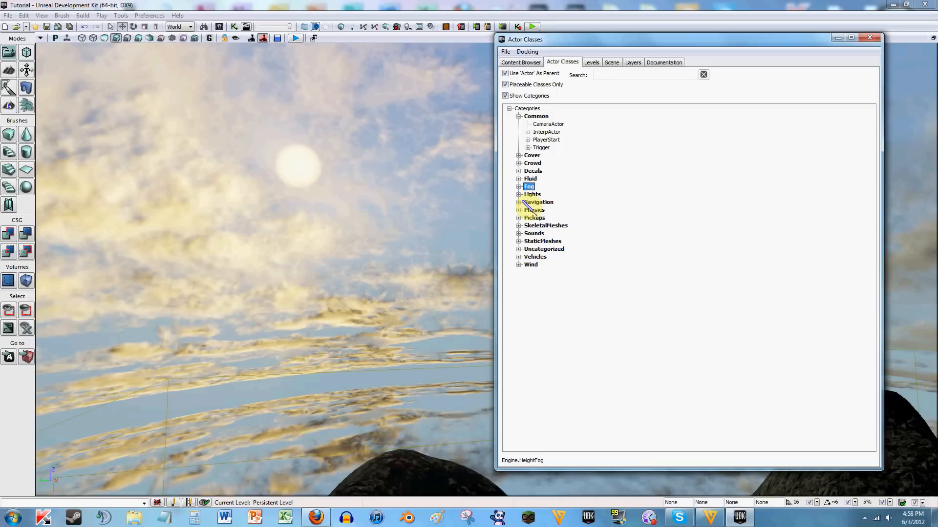
pyautogui.click(518, 249)
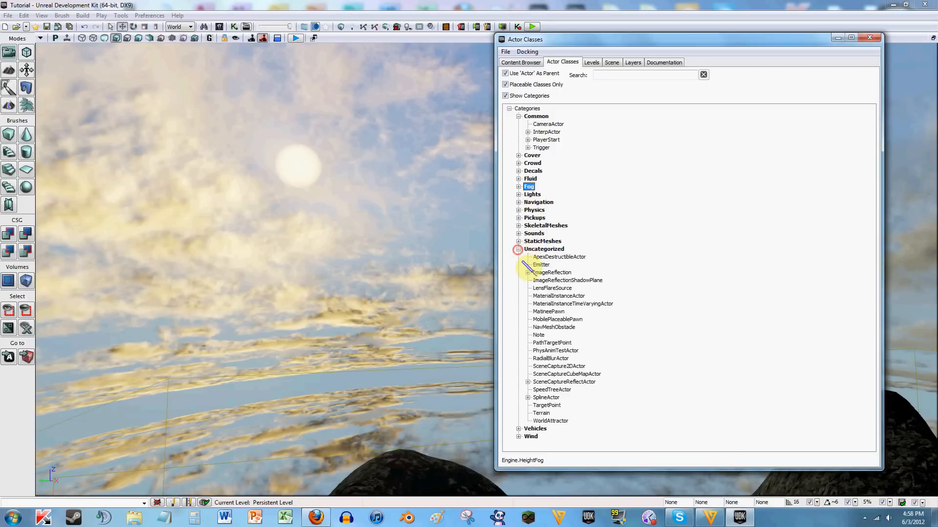
# Step: Try to place a LensFlareSource actor in the sky below the sun and dismiss the message
pyautogui.click(549, 288)
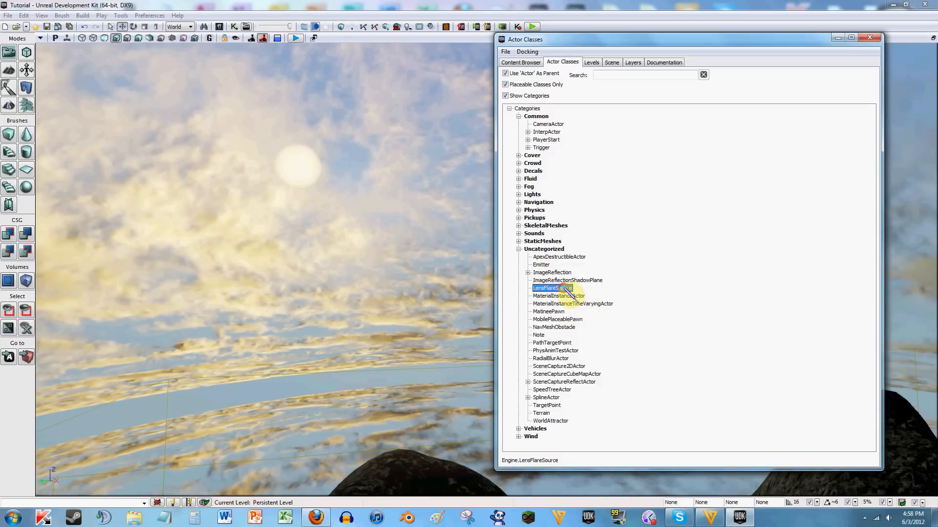
pyautogui.moveTo(566, 290); pyautogui.dragTo(447, 329)
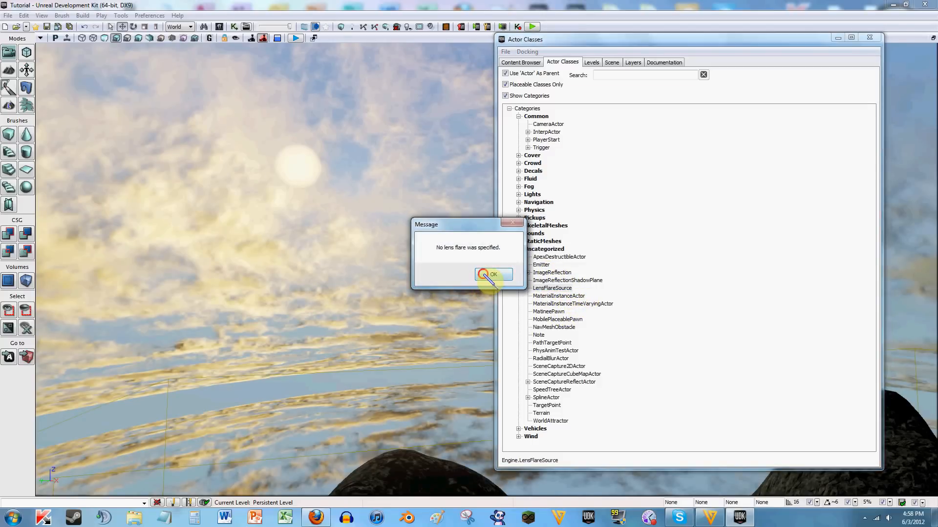
pyautogui.click(490, 274)
pyautogui.rightClick(551, 289)
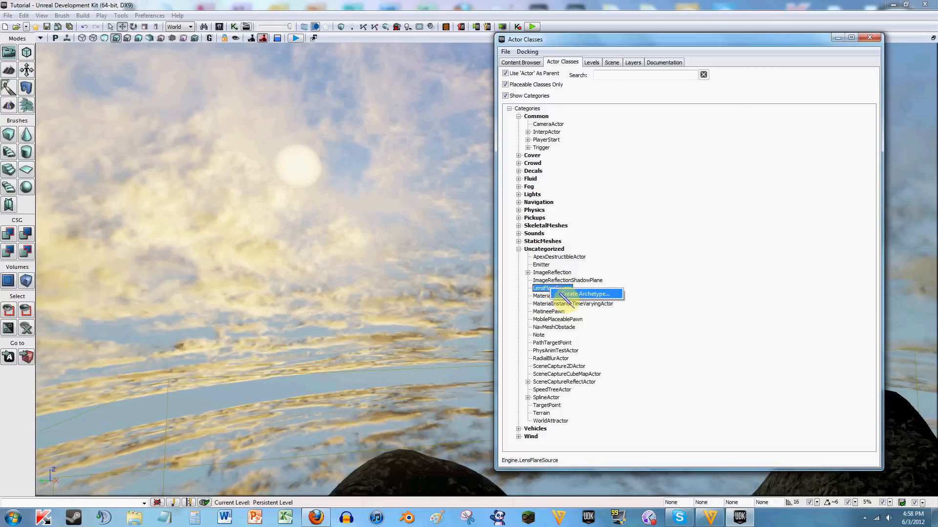
pyautogui.click(563, 294)
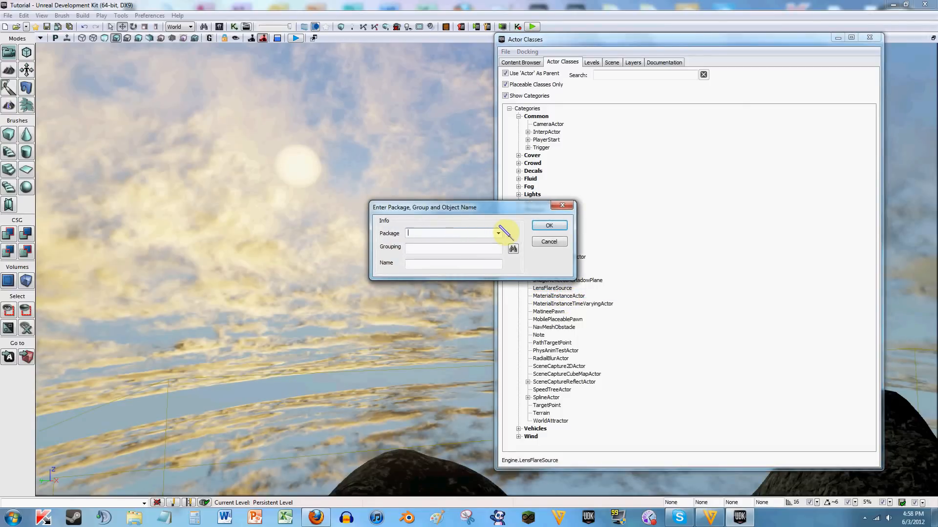
pyautogui.click(562, 205)
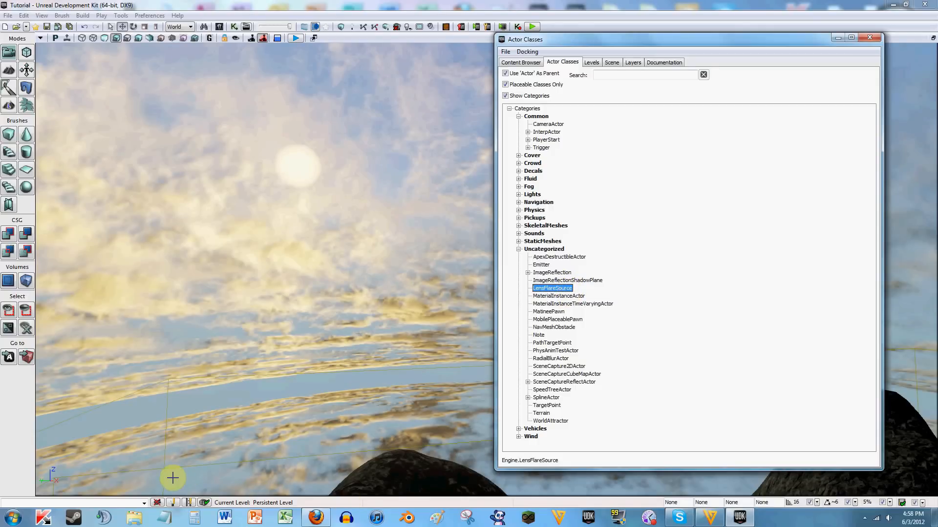
# Step: Search the Content Browser for LensFlare and look through the matching assets
pyautogui.click(522, 62)
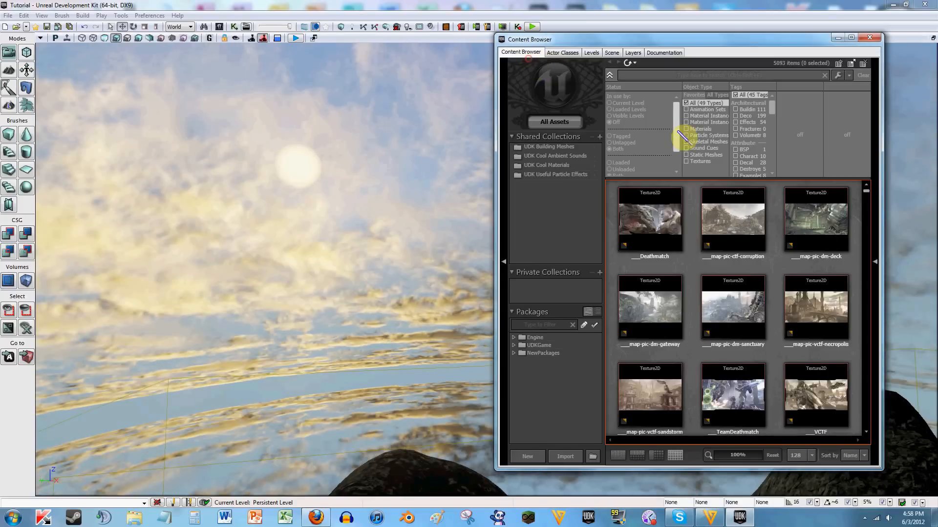
pyautogui.click(645, 75)
pyautogui.write('le')
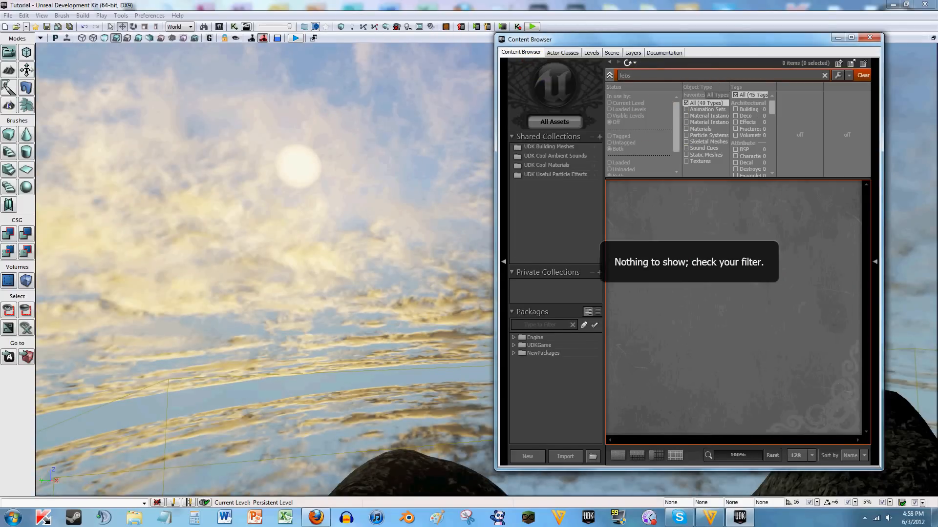
pyautogui.click(647, 84)
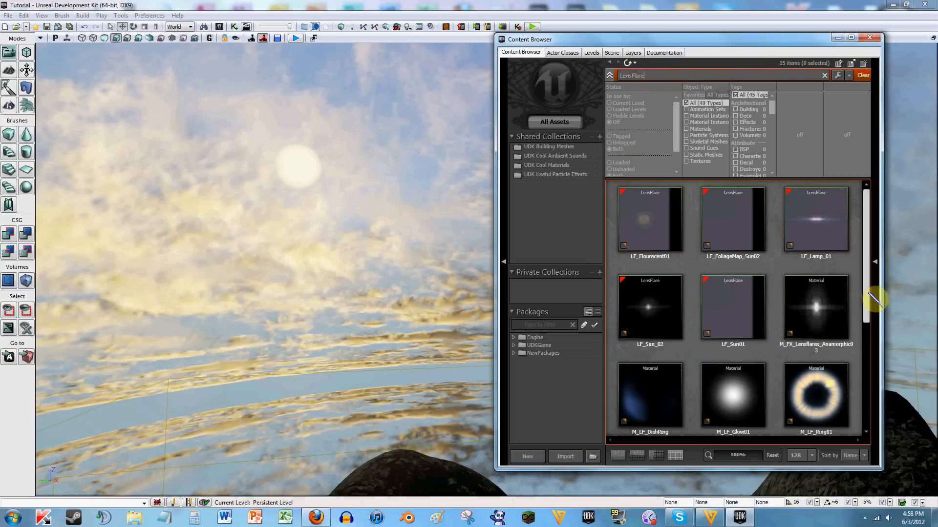
pyautogui.moveTo(866, 292); pyautogui.dragTo(879, 274)
pyautogui.moveTo(866, 241); pyautogui.dragTo(872, 269)
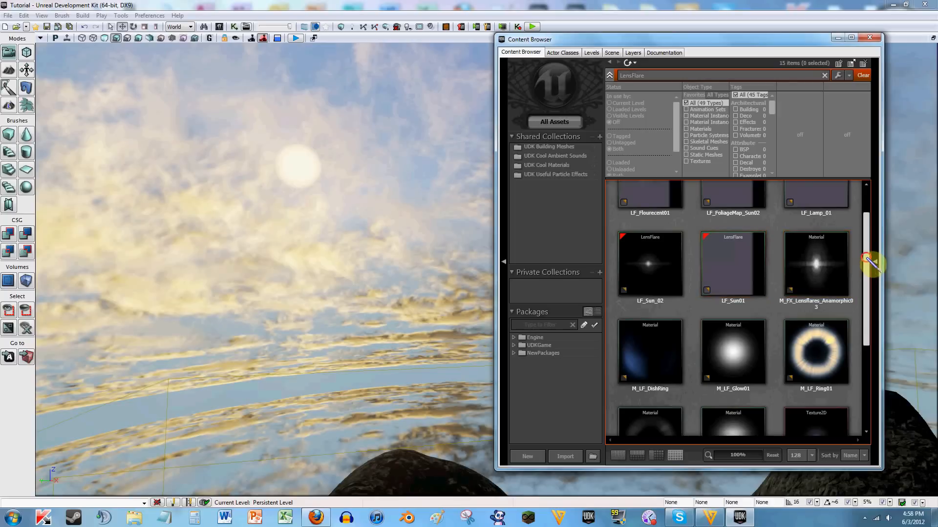
pyautogui.moveTo(866, 257)
pyautogui.mouseDown()
pyautogui.moveTo(875, 234)
pyautogui.moveTo(865, 369)
pyautogui.moveTo(865, 262)
pyautogui.mouseUp()
pyautogui.moveTo(878, 227); pyautogui.dragTo(877, 211)
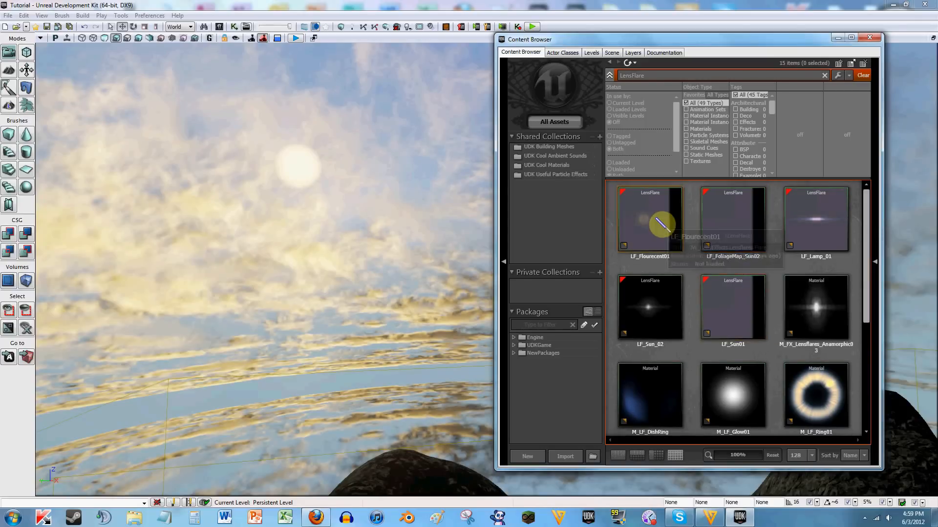
# Step: Place the LF_Flourecent01 lens flare from the Content Browser in the sky below the sun
pyautogui.moveTo(661, 225); pyautogui.dragTo(533, 296)
pyautogui.moveTo(454, 323); pyautogui.dragTo(345, 347)
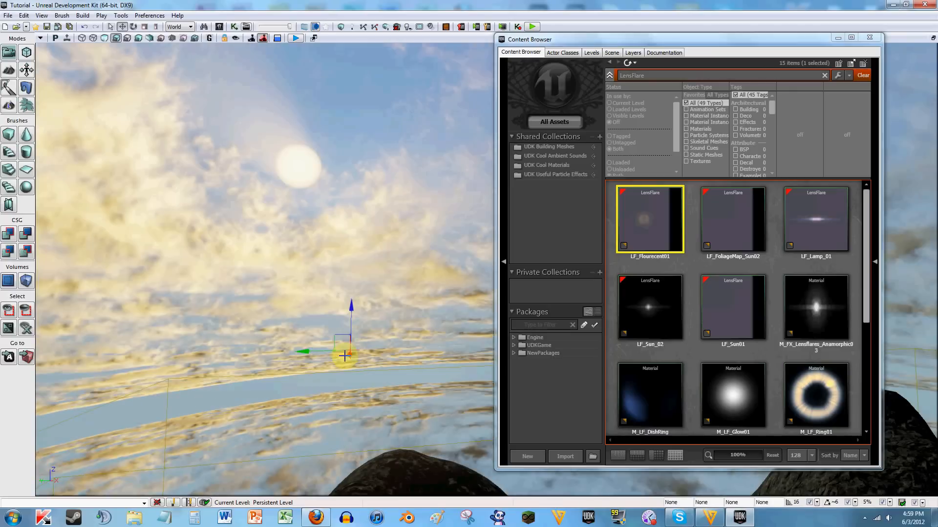
pyautogui.rightClick(524, 293)
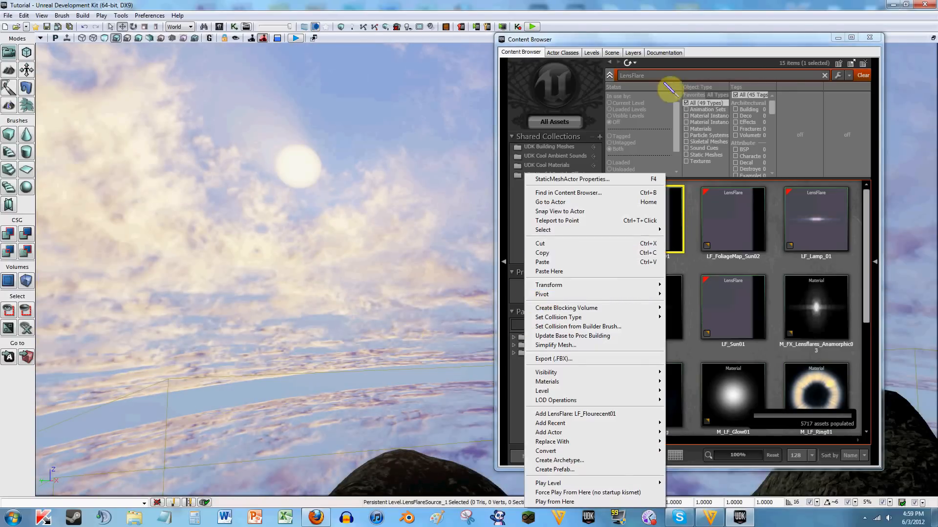
pyautogui.click(594, 52)
# Step: Select the LensFlareSource actor in the Scene list and bring it into view
pyautogui.click(593, 52)
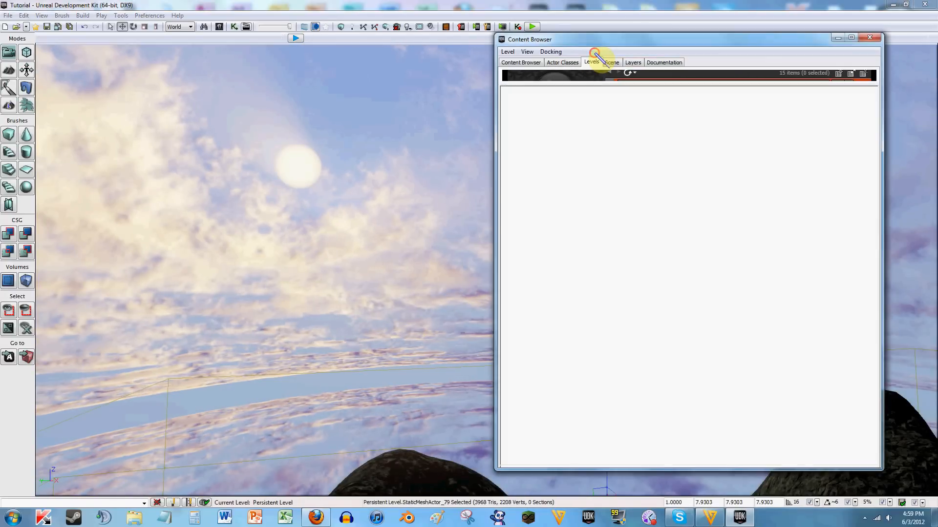
pyautogui.click(611, 62)
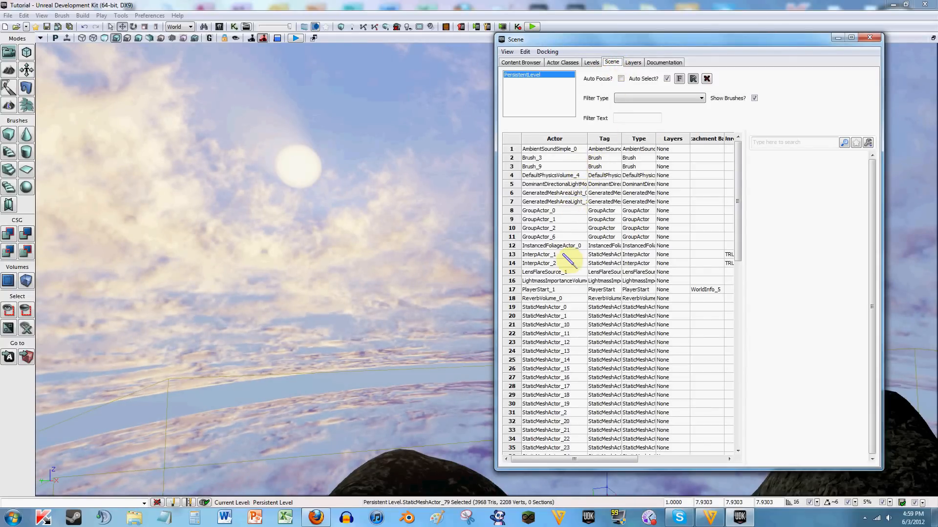
pyautogui.click(547, 272)
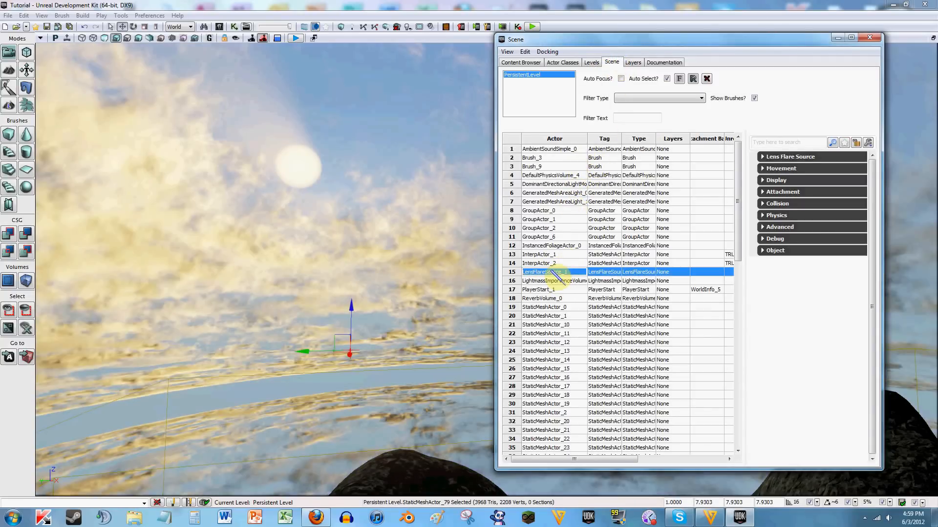
pyautogui.doubleClick(535, 272)
# Step: Move the lens flare actor up and sideways in the sky to line it up with the sun
pyautogui.moveTo(450, 266); pyautogui.dragTo(400, 312, button='right')
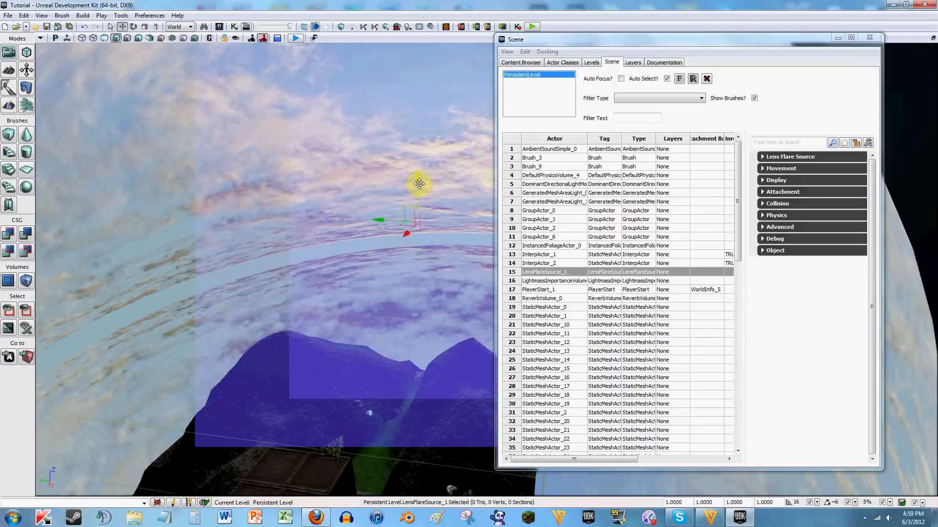
pyautogui.moveTo(400, 312); pyautogui.dragTo(397, 293, button='right')
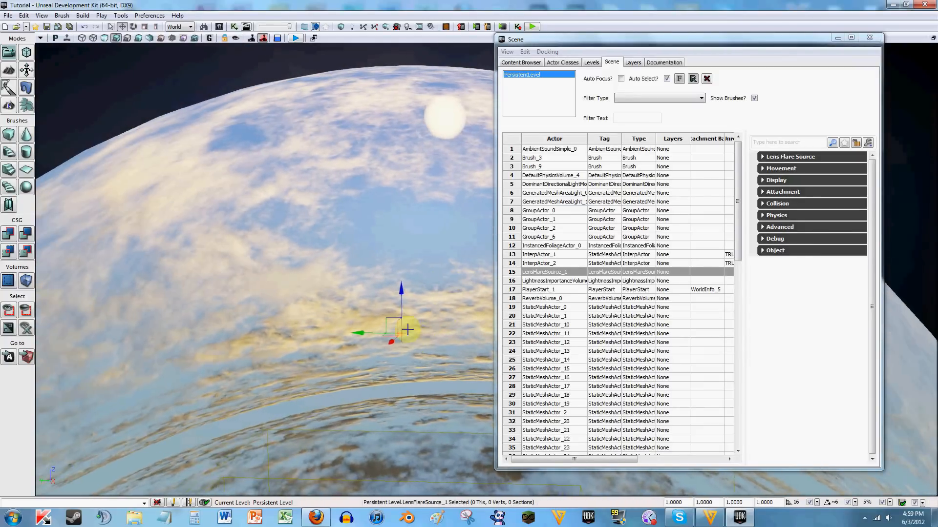
pyautogui.moveTo(397, 293); pyautogui.dragTo(362, 294, button='right')
pyautogui.moveTo(436, 342); pyautogui.dragTo(462, 326, button='right')
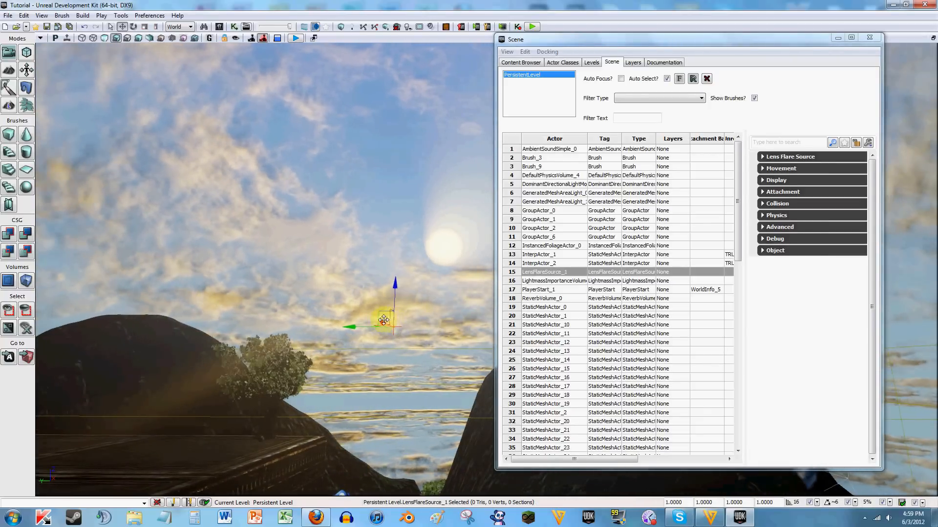
pyautogui.moveTo(370, 327); pyautogui.dragTo(463, 215)
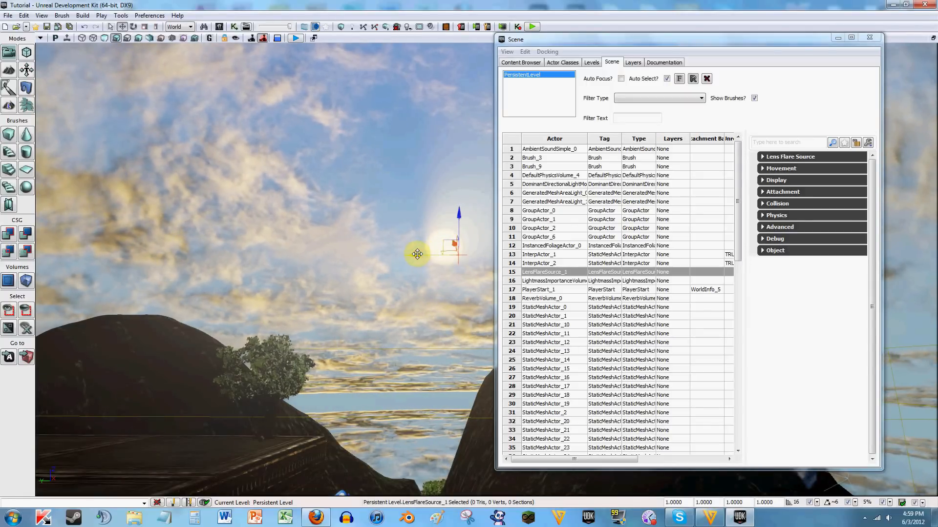
pyautogui.press('a')
pyautogui.moveTo(394, 274); pyautogui.dragTo(400, 277, button='right')
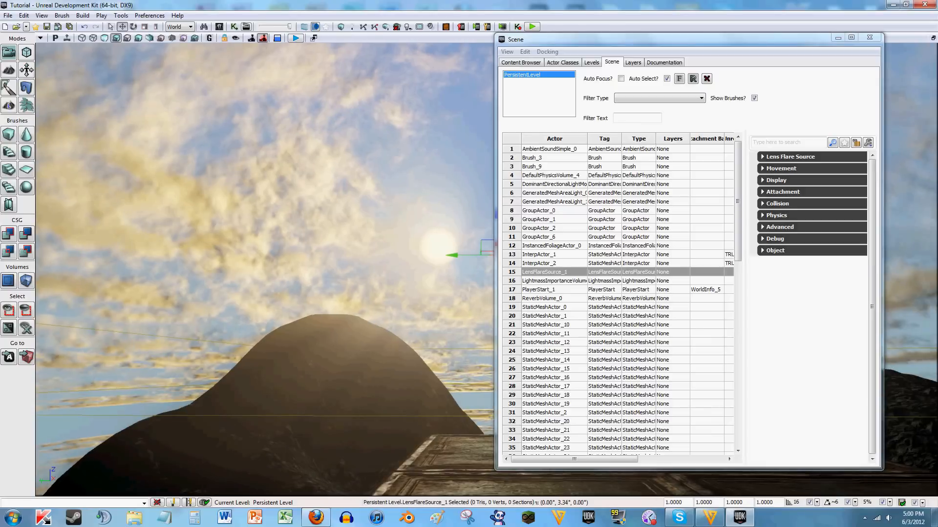
# Step: Open the lens flare actor's properties without the Scene window and expand Lens Flare Comp down to the Template property
pyautogui.click(837, 38)
pyautogui.doubleClick(494, 247)
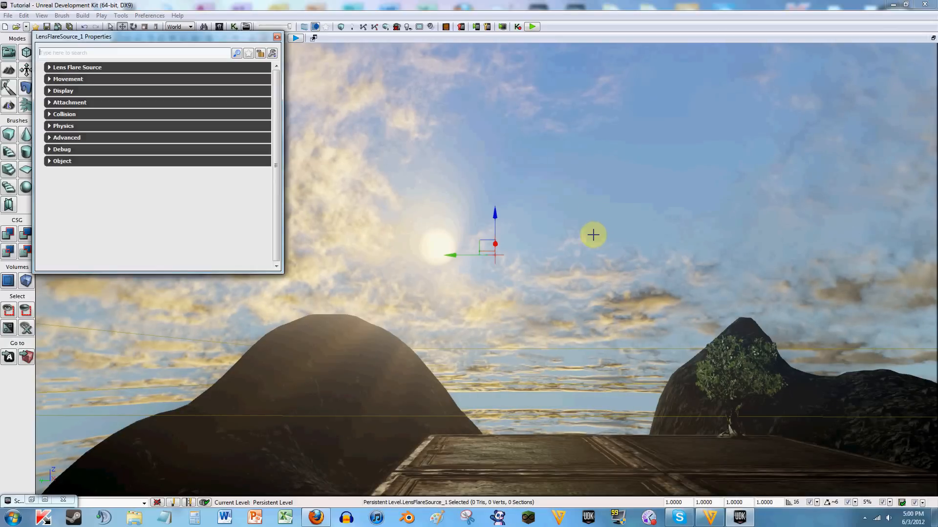
pyautogui.click(122, 67)
pyautogui.click(89, 78)
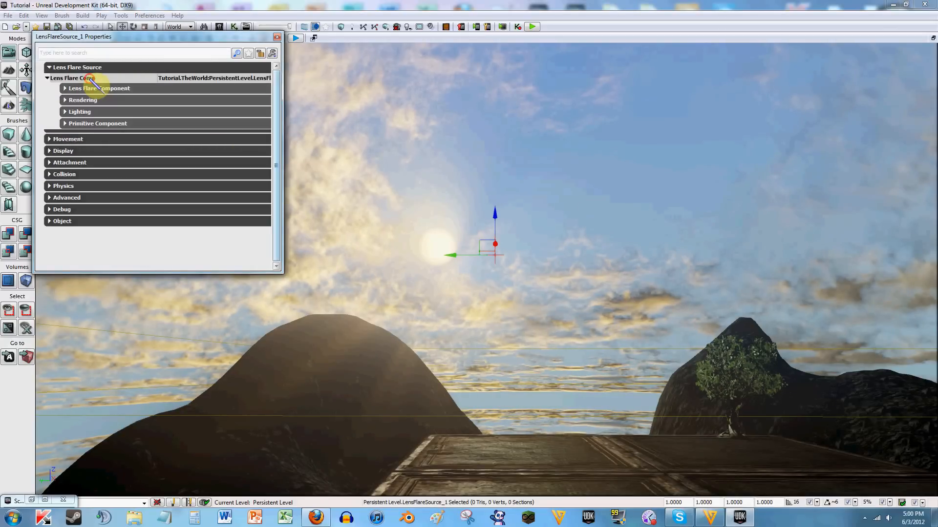
pyautogui.click(99, 88)
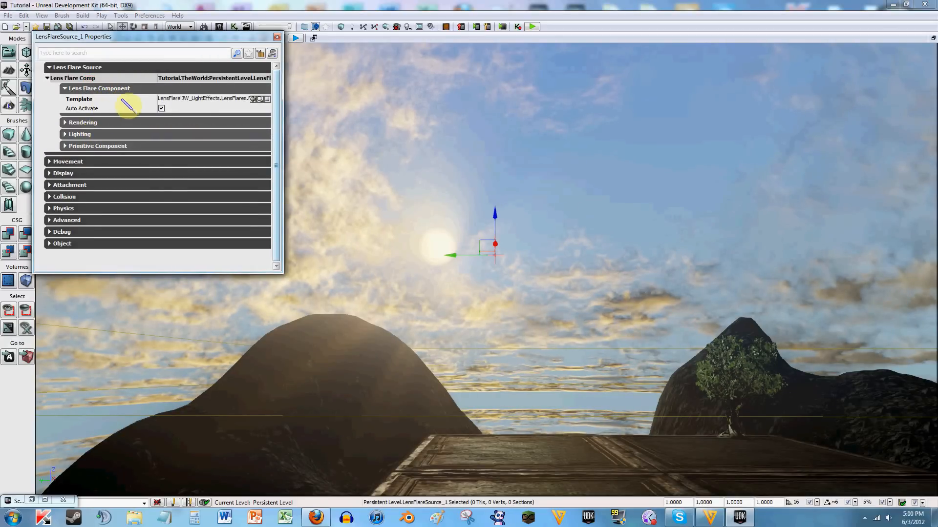
pyautogui.click(191, 98)
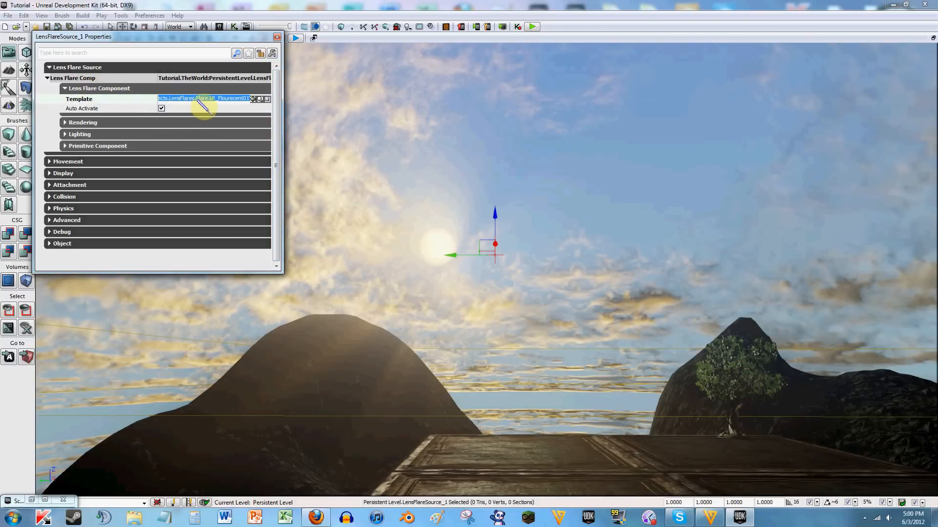
# Step: Review the LensFlare assets in the maximized Content Browser and minimize it again
pyautogui.click(45, 500)
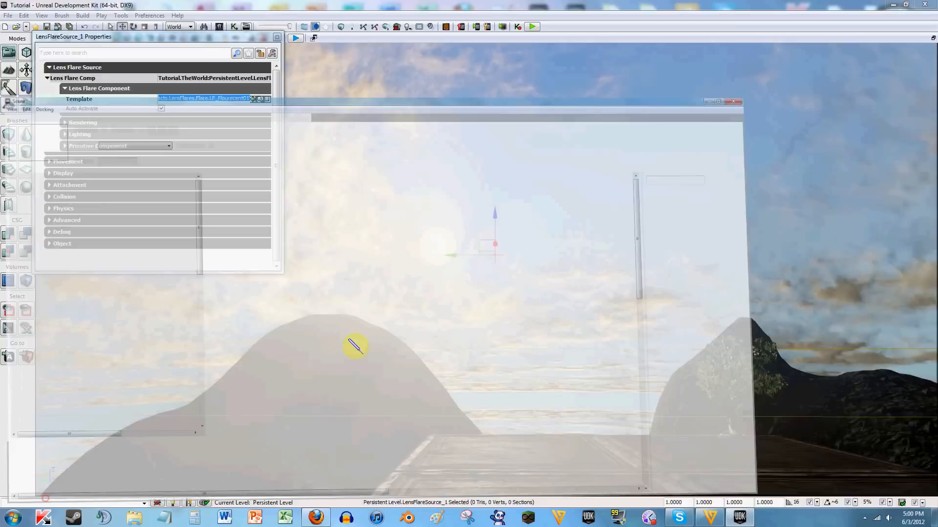
pyautogui.click(25, 25)
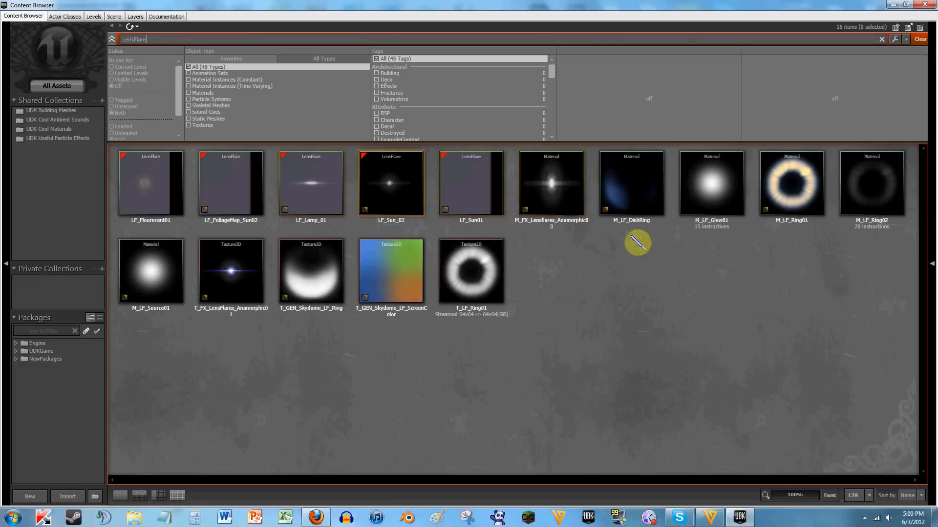
pyautogui.click(892, 4)
# Step: Expand the lens flare's Rendering properties, move the properties window lower and turn on the viewport's real-time display
pyautogui.click(96, 122)
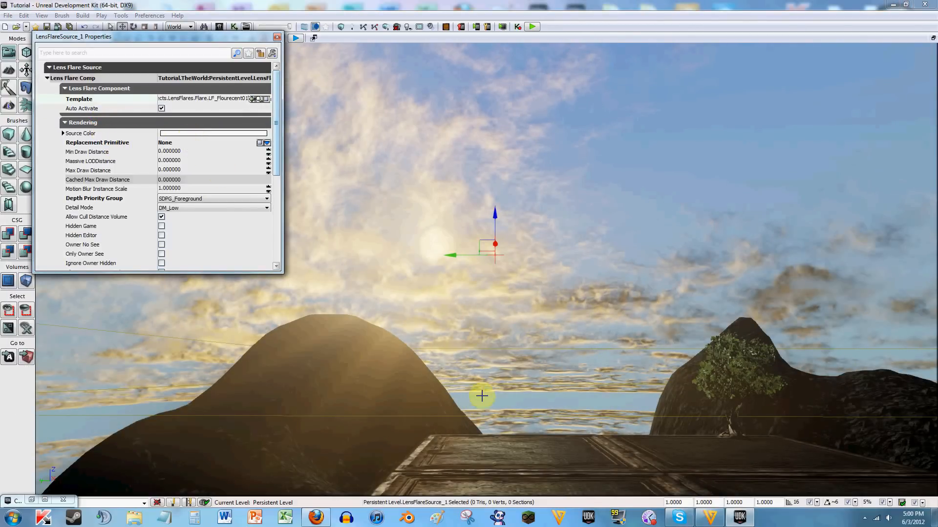
pyautogui.moveTo(495, 293); pyautogui.dragTo(414, 247, button='right')
pyautogui.moveTo(175, 39); pyautogui.dragTo(174, 65)
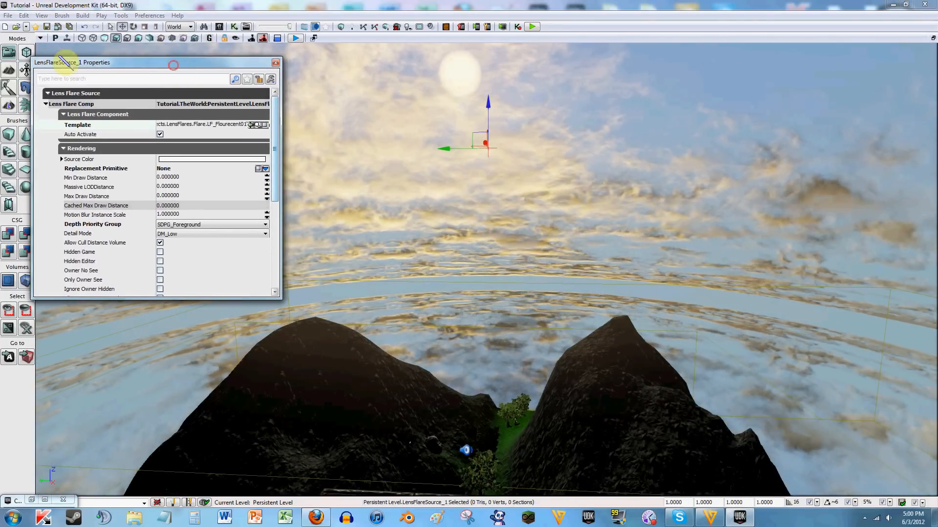
pyautogui.click(65, 37)
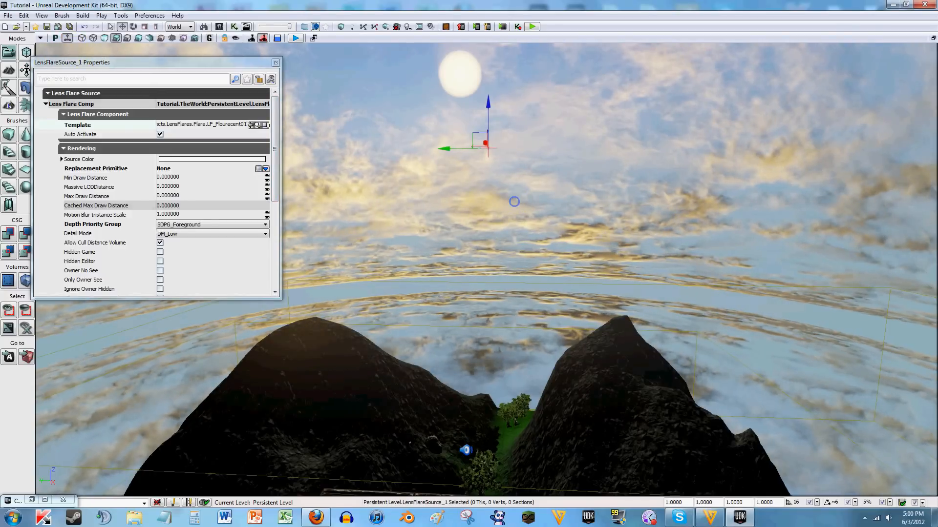
# Step: Examine the lens flare's effect in front of the sun from several sideways viewpoints
pyautogui.moveTo(420, 244); pyautogui.dragTo(430, 176, button='right')
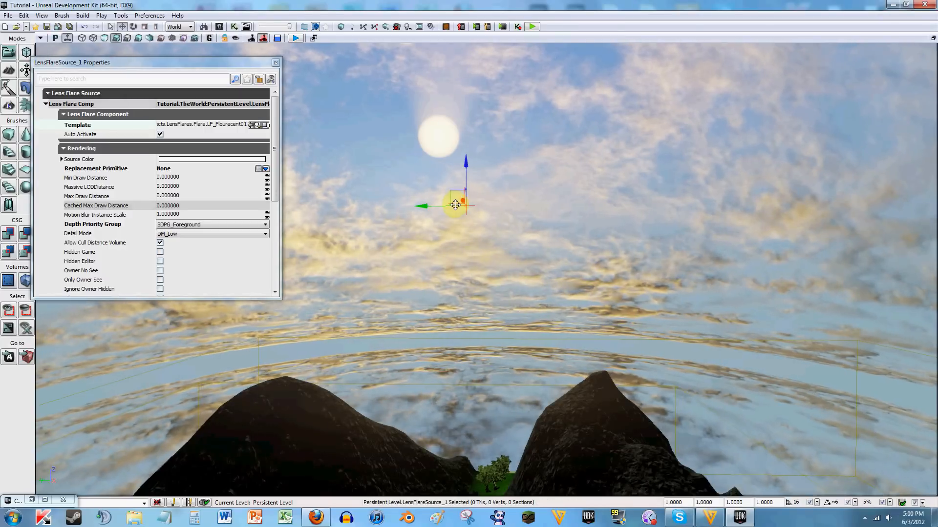
pyautogui.press('a')
pyautogui.press('d')
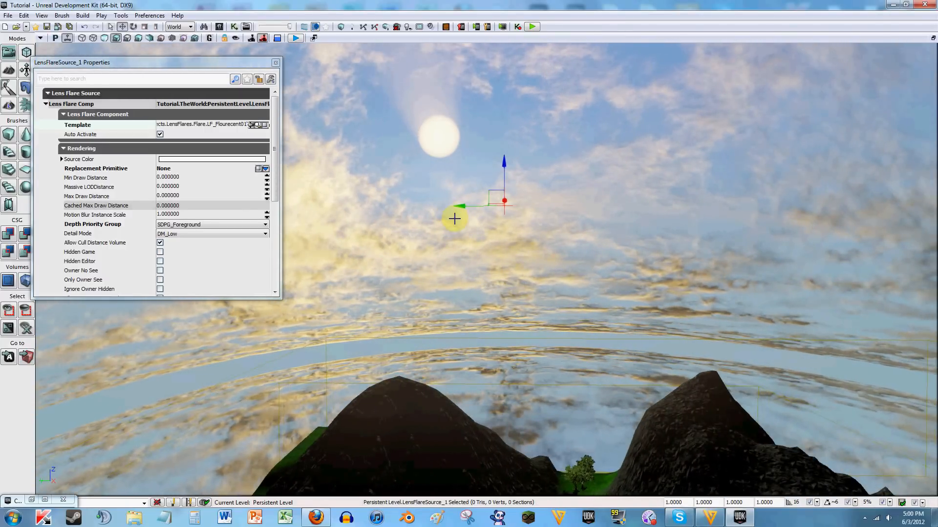
pyautogui.press('d')
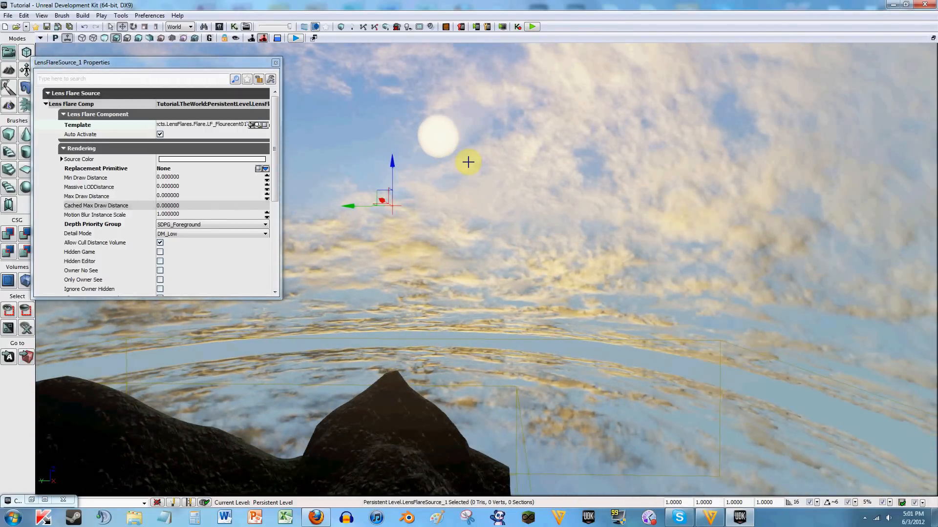
pyautogui.press('a')
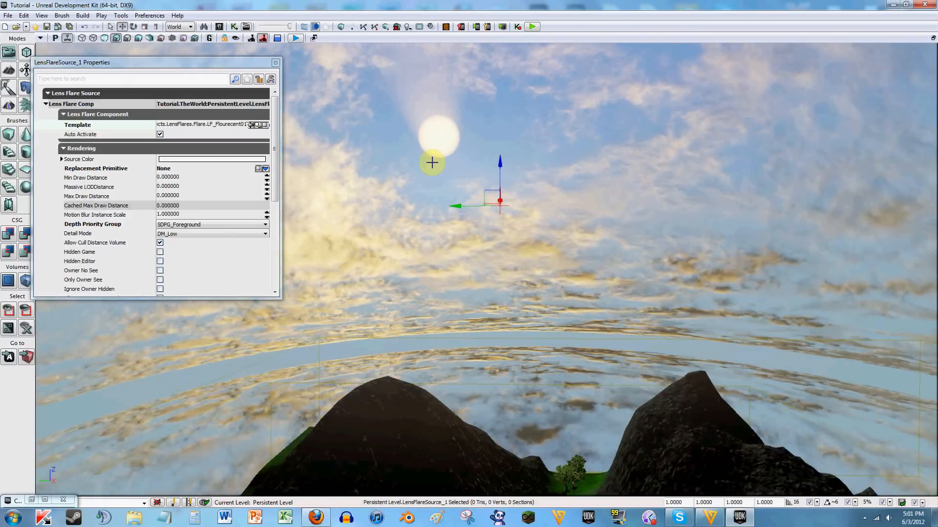
pyautogui.press('a')
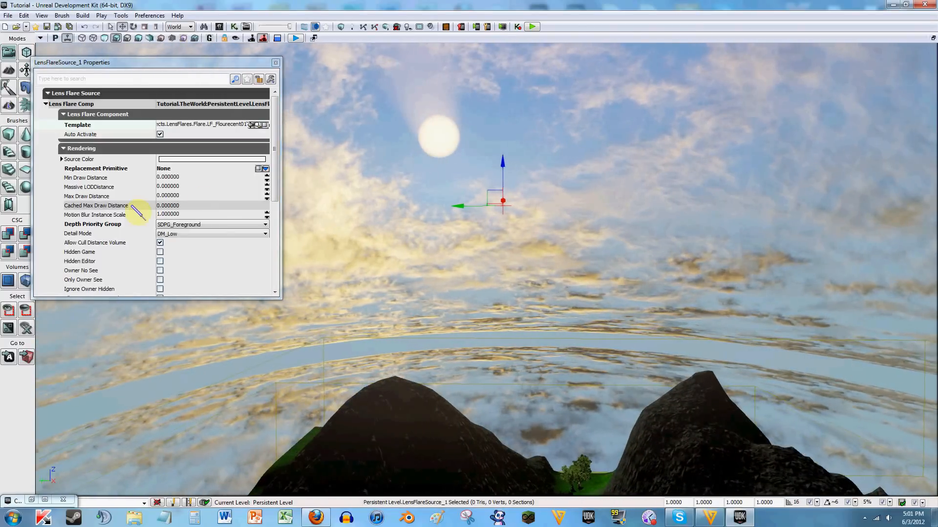
# Step: Try a light green Source Color for the lens flare, and settle on near-white with R 0.91, G 0.96, B 1.00
pyautogui.click(164, 160)
pyautogui.moveTo(567, 181); pyautogui.dragTo(567, 201)
pyautogui.moveTo(457, 274)
pyautogui.mouseDown(button='right')
pyautogui.moveTo(472, 260)
pyautogui.moveTo(445, 262)
pyautogui.moveTo(467, 270)
pyautogui.moveTo(470, 289)
pyautogui.moveTo(469, 274)
pyautogui.mouseUp(button='right')
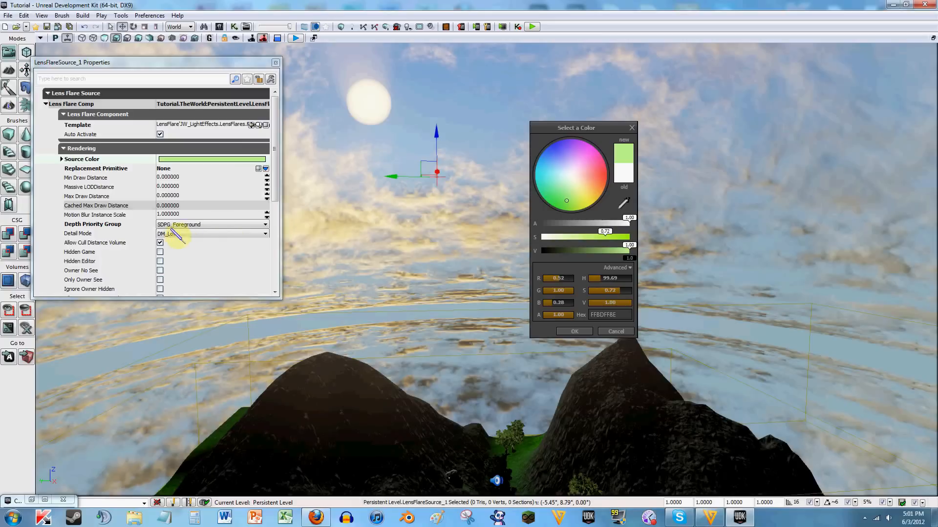
pyautogui.click(568, 173)
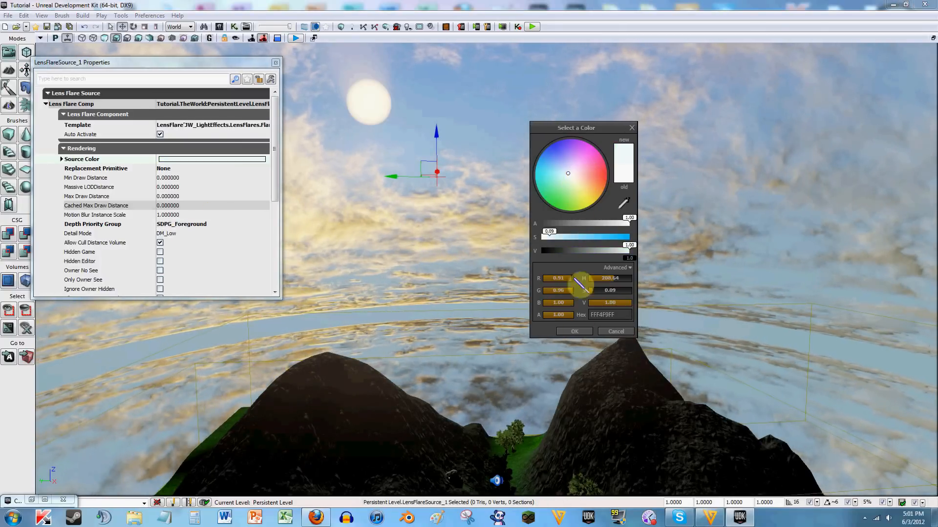
pyautogui.click(573, 332)
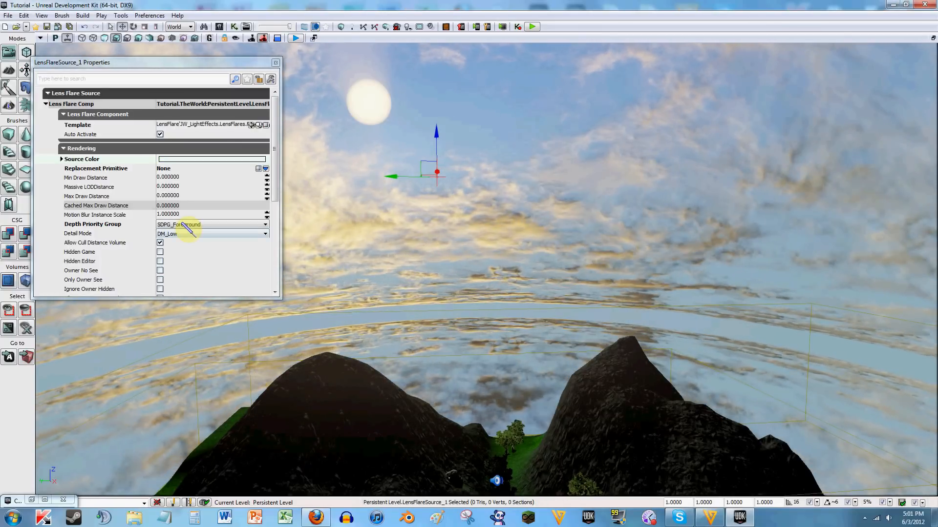
# Step: Choose SDPG_Foreground as the lens flare's Depth Priority Group and set its Detail Mode to DM_High
pyautogui.click(192, 225)
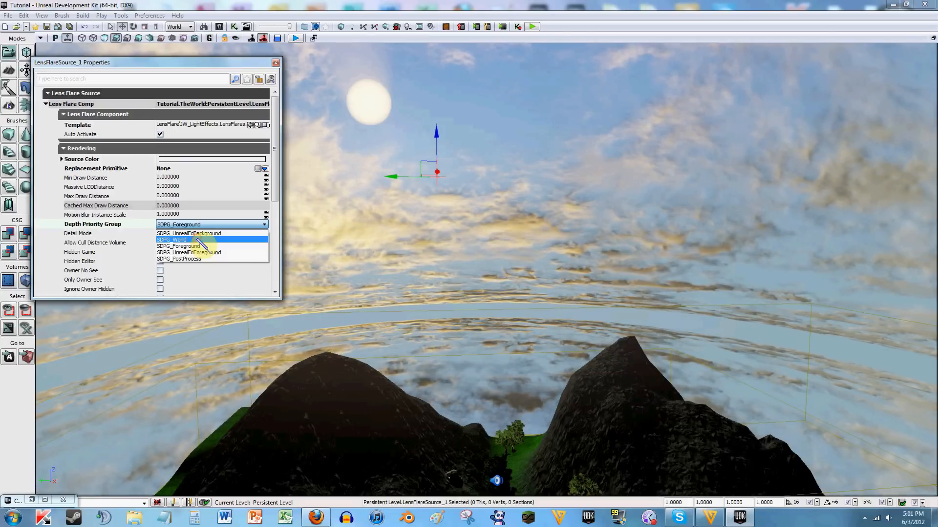
pyautogui.click(220, 246)
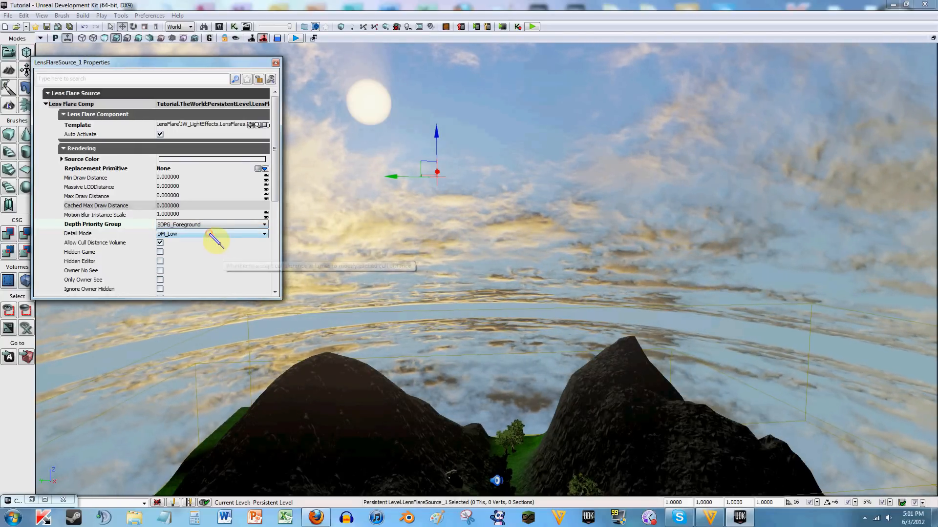
pyautogui.click(210, 234)
pyautogui.click(201, 256)
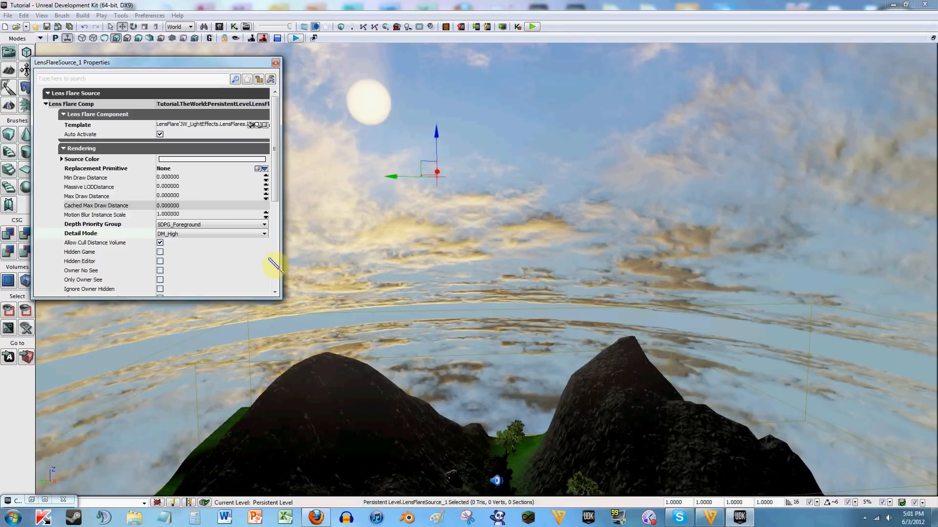
# Step: Delete the existing lens flare near the sun
pyautogui.moveTo(276, 174)
pyautogui.mouseDown()
pyautogui.moveTo(277, 203)
pyautogui.moveTo(279, 180)
pyautogui.mouseUp()
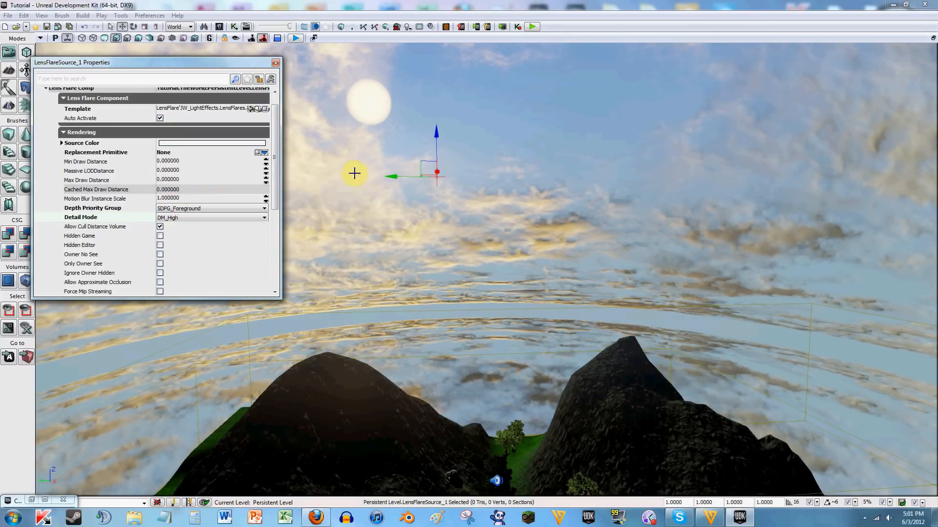
pyautogui.moveTo(354, 173); pyautogui.dragTo(347, 170, button='right')
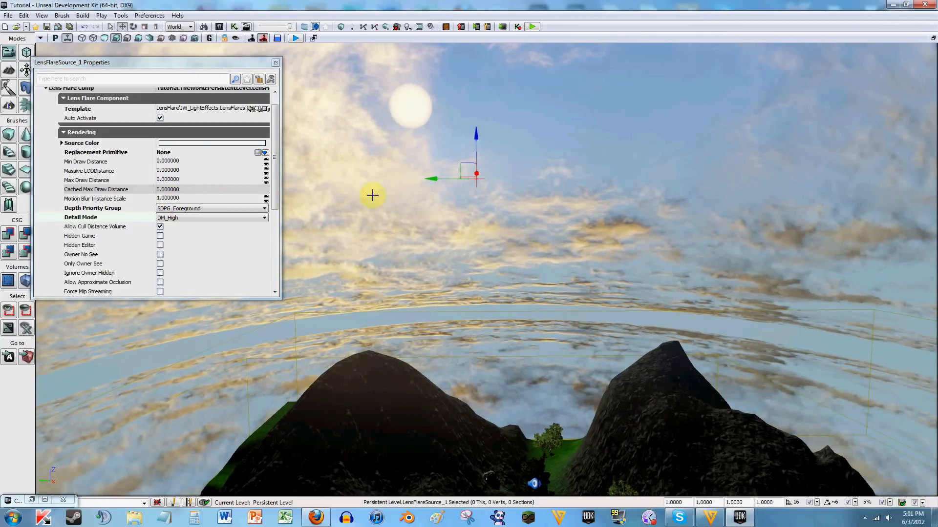
pyautogui.press('Delete')
# Step: Place the LF_Lamp_01 lens flare asset in the sky just below the sun, then minimize the Content Browser
pyautogui.click(45, 500)
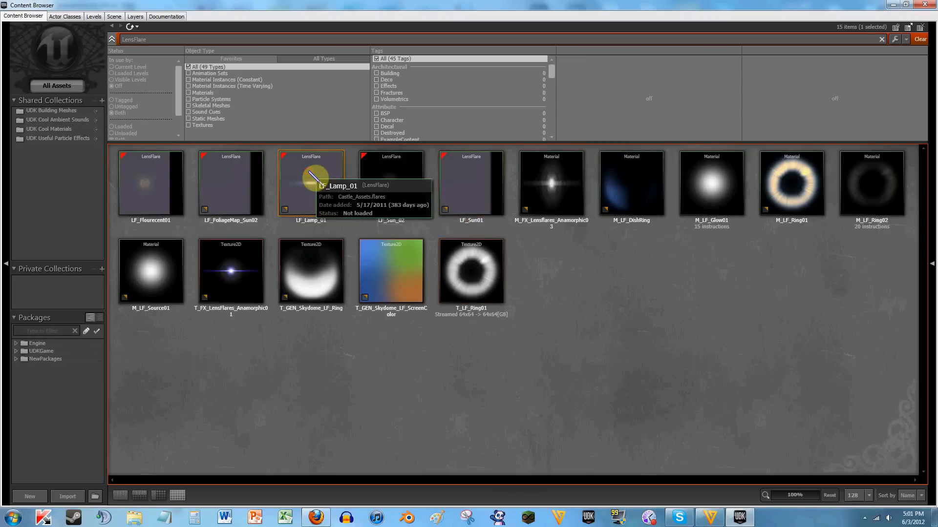
pyautogui.click(905, 4)
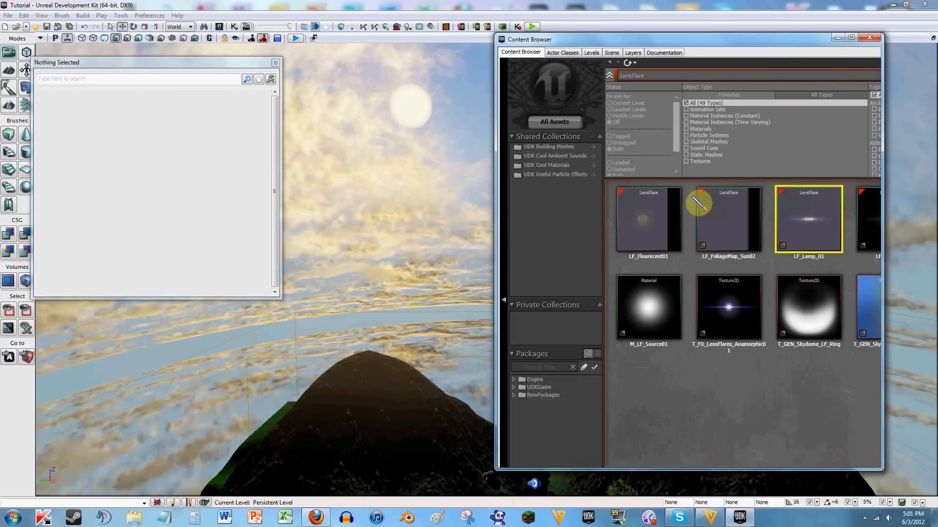
pyautogui.moveTo(806, 237); pyautogui.dragTo(726, 286)
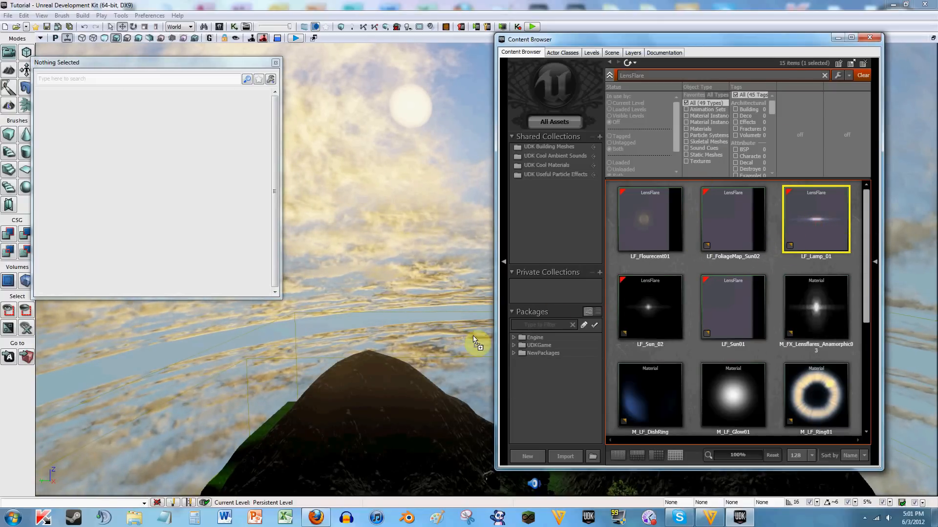
pyautogui.moveTo(428, 197); pyautogui.dragTo(426, 195)
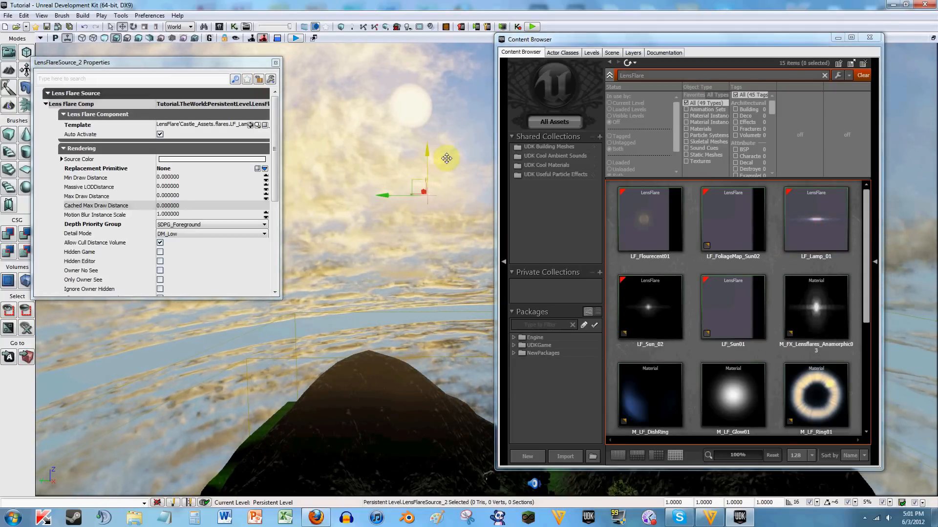
pyautogui.click(838, 38)
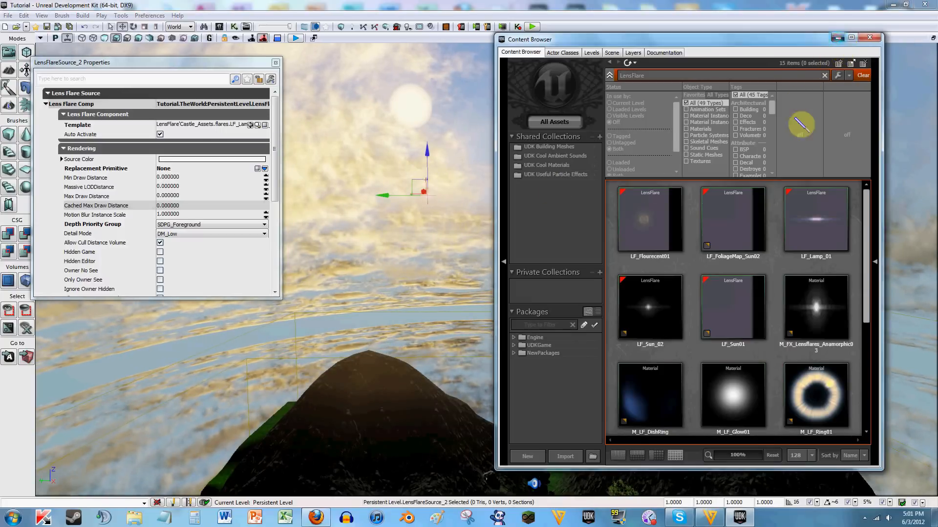
# Step: Shift the new lens flare sideways along the Y axis while viewing it above the mountains
pyautogui.moveTo(520, 216); pyautogui.dragTo(471, 253, button='right')
pyautogui.press('d')
pyautogui.press('w')
pyautogui.press('s')
pyautogui.moveTo(508, 332); pyautogui.dragTo(500, 305, button='right')
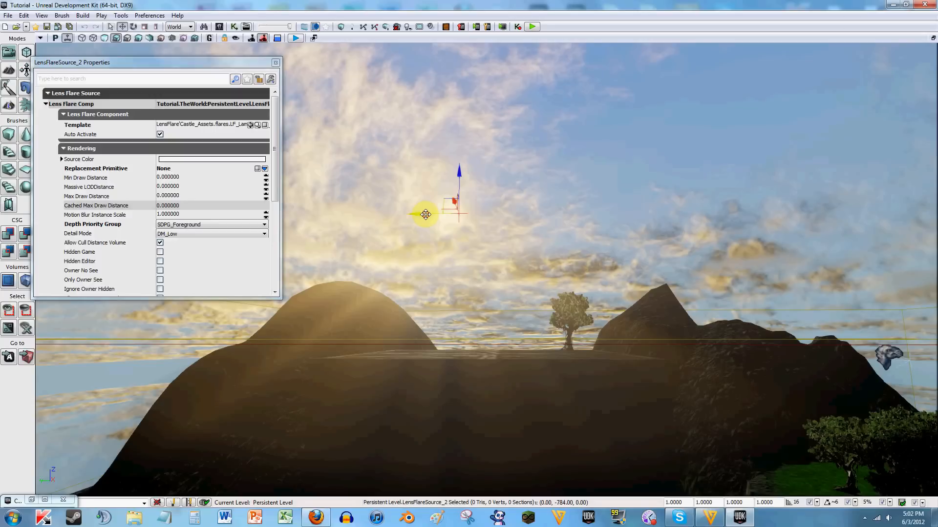
# Step: Turn off Render Light Shafts for the dominant directional light beside the rocky slope and check the sky without them
pyautogui.moveTo(543, 235); pyautogui.dragTo(361, 323, button='right')
pyautogui.press('w')
pyautogui.press('s')
pyautogui.press('w')
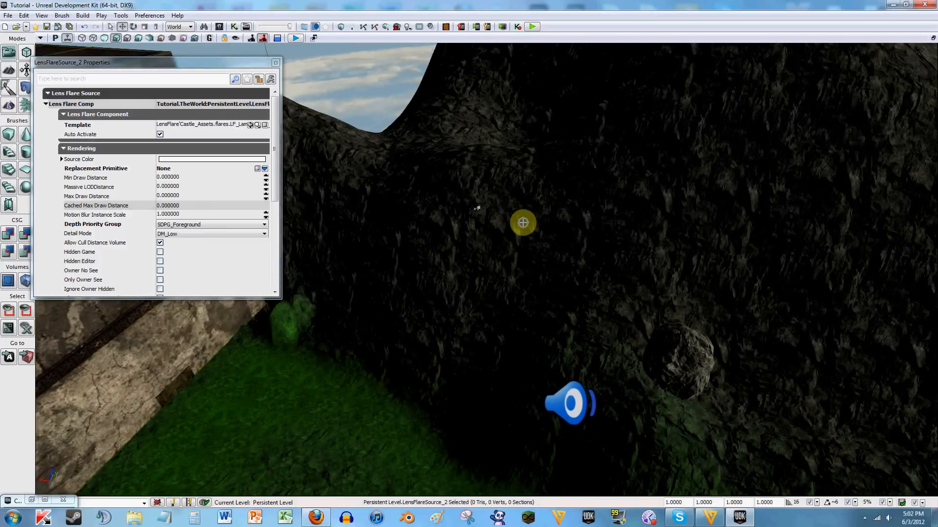
pyautogui.moveTo(477, 208); pyautogui.dragTo(425, 213, button='right')
pyautogui.click(427, 213)
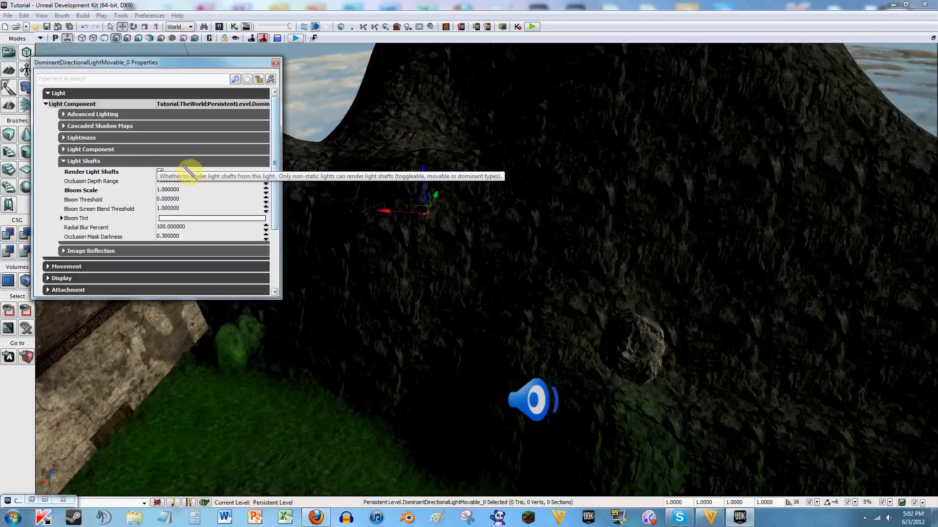
pyautogui.click(160, 172)
pyautogui.moveTo(537, 293); pyautogui.dragTo(434, 279, button='right')
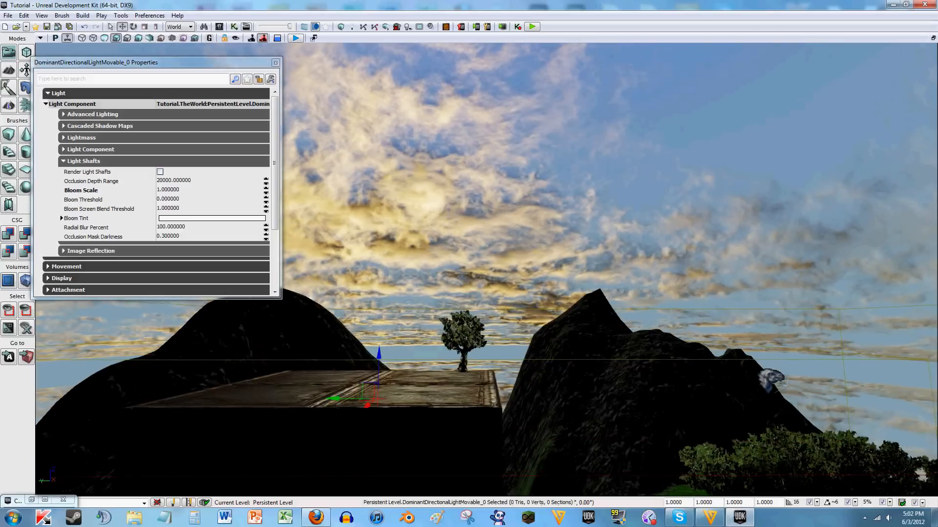
pyautogui.moveTo(361, 189); pyautogui.dragTo(454, 208, button='right')
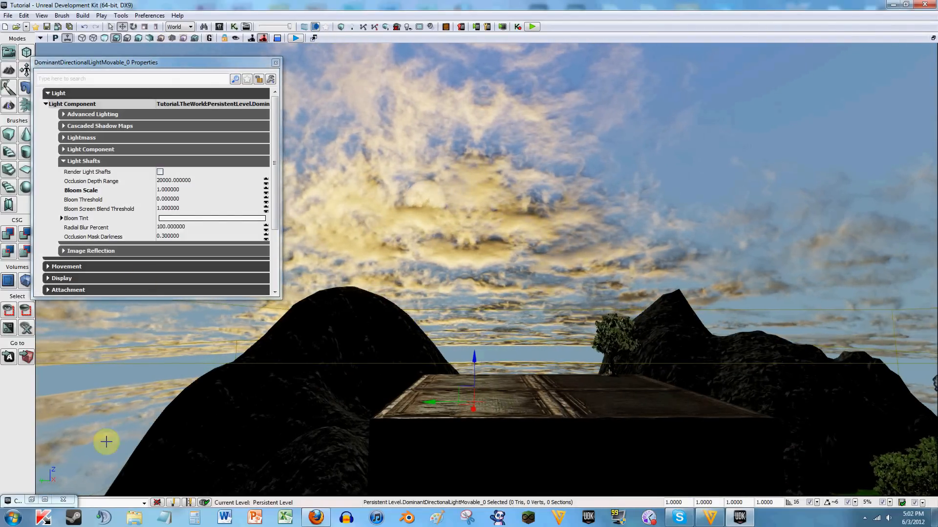
# Step: Find LensFlareSource_2 in the scene's actor list and focus the viewport on it
pyautogui.click(45, 500)
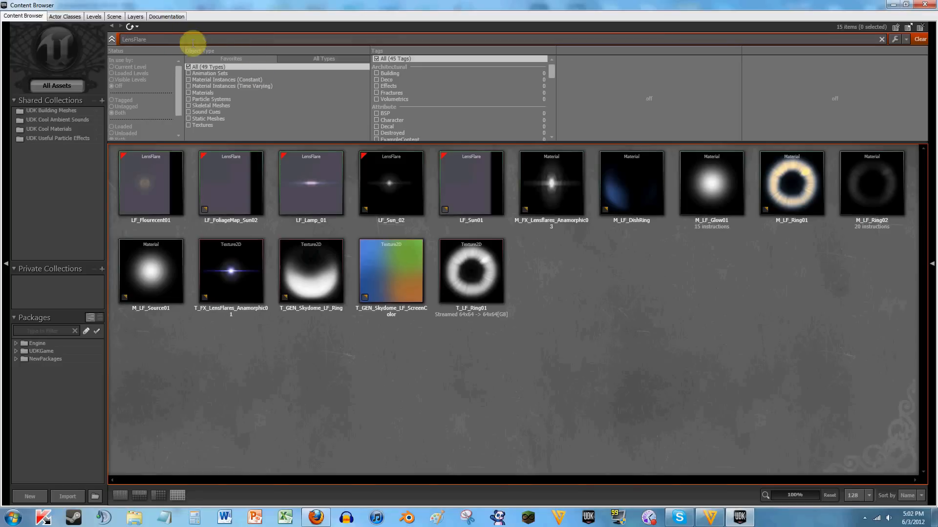
pyautogui.click(117, 17)
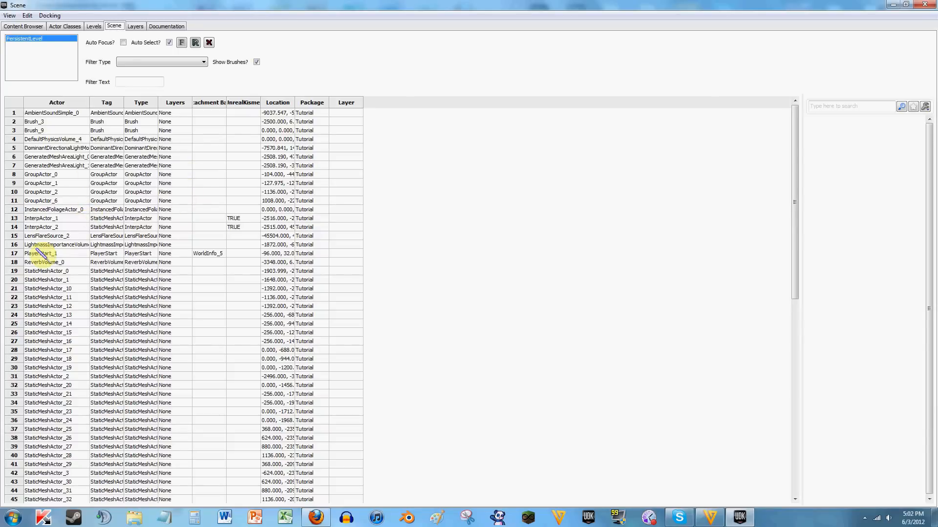
pyautogui.click(39, 244)
pyautogui.click(44, 236)
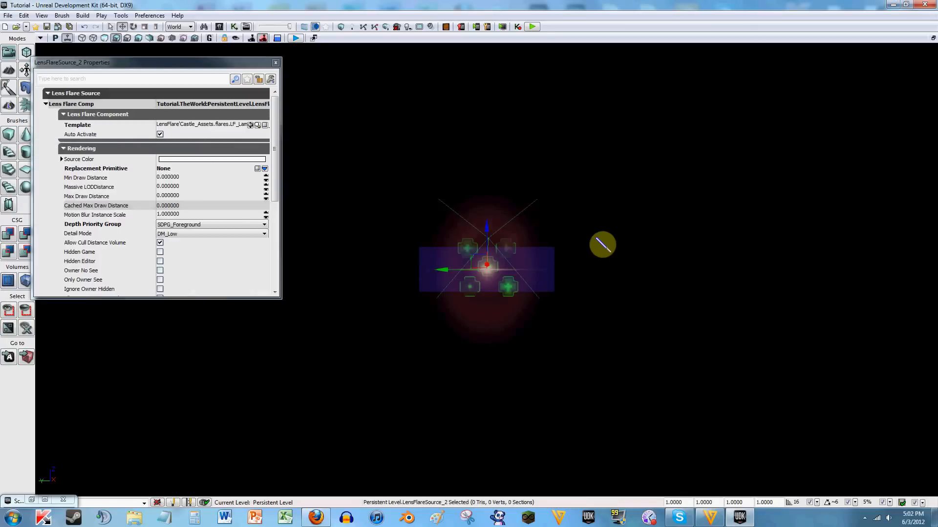
# Step: Move the lens flare along the X axis from outside the sky dome in toward the level
pyautogui.moveTo(512, 274)
pyautogui.mouseDown(button='right')
pyautogui.moveTo(512, 298)
pyautogui.moveTo(513, 274)
pyautogui.mouseUp(button='right')
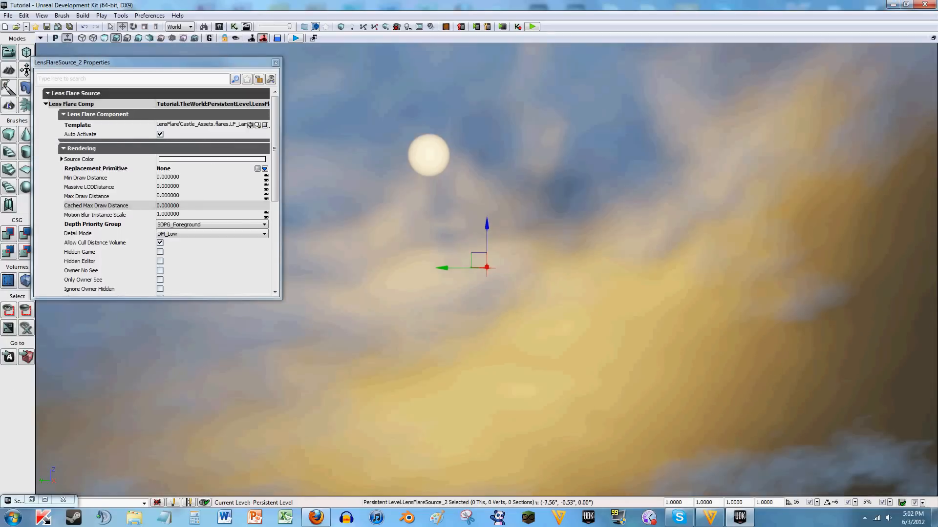
pyautogui.moveTo(486, 269); pyautogui.dragTo(501, 325)
pyautogui.moveTo(529, 264); pyautogui.dragTo(645, 278, button='right')
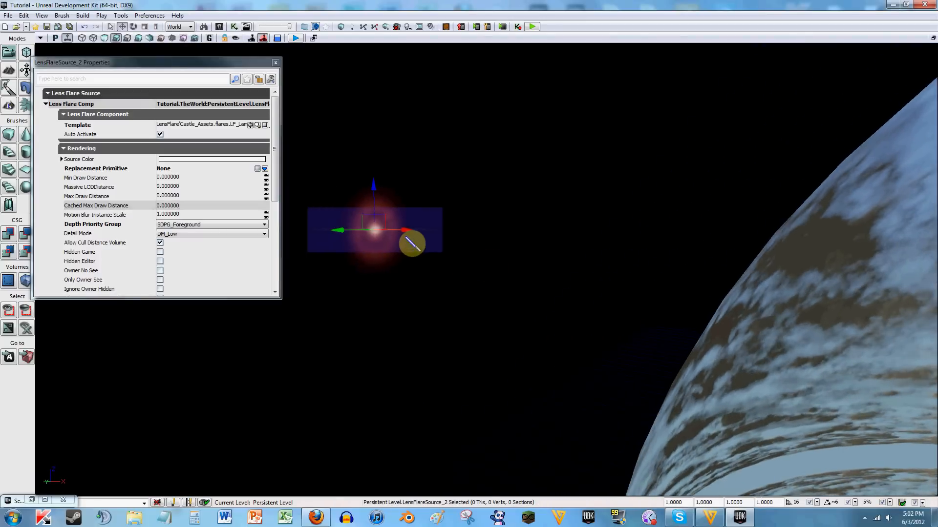
pyautogui.moveTo(709, 241); pyautogui.dragTo(776, 243)
pyautogui.moveTo(782, 238)
pyautogui.mouseDown(button='right')
pyautogui.moveTo(908, 254)
pyautogui.moveTo(647, 239)
pyautogui.moveTo(650, 224)
pyautogui.moveTo(782, 237)
pyautogui.mouseUp(button='right')
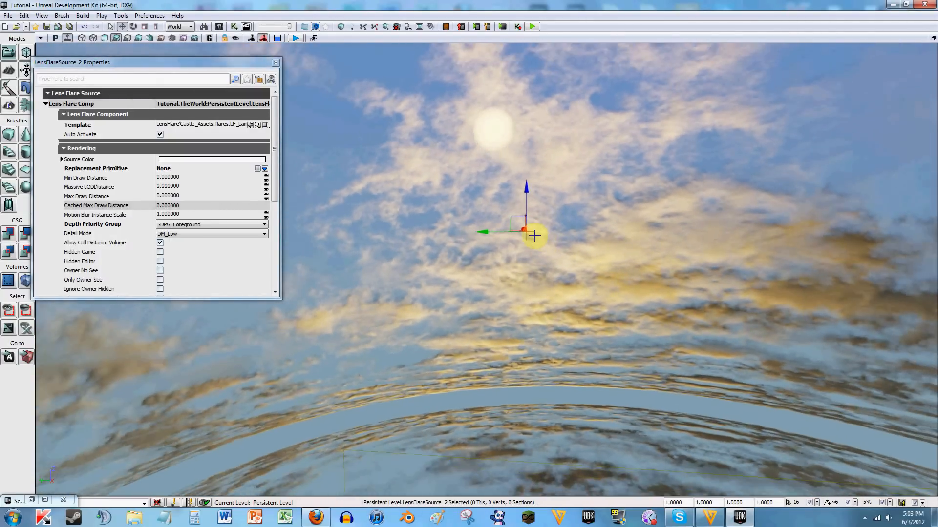
# Step: Bring the lens flare farther across the sky and lower it to the flat-roofed stone building
pyautogui.moveTo(523, 228); pyautogui.dragTo(469, 233)
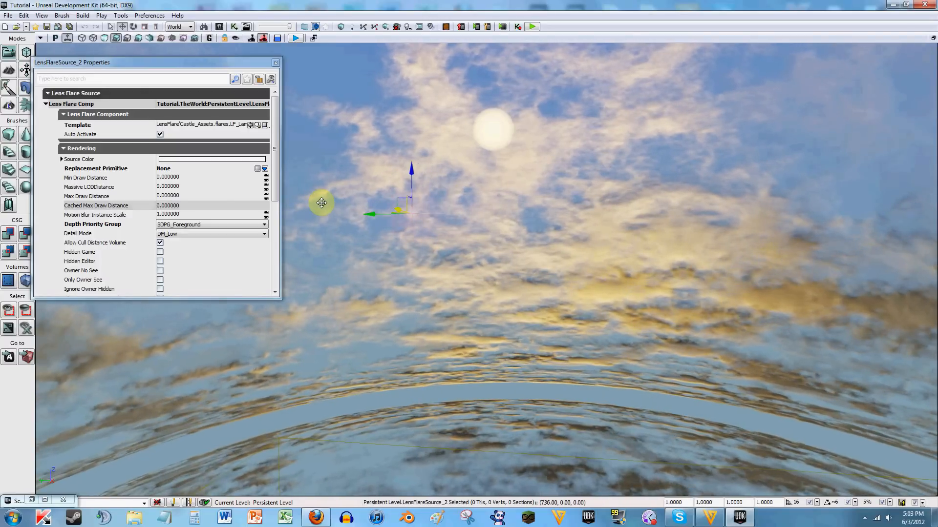
pyautogui.moveTo(382, 269); pyautogui.dragTo(428, 375)
pyautogui.moveTo(428, 375); pyautogui.dragTo(469, 327, button='right')
pyautogui.moveTo(583, 310); pyautogui.dragTo(300, 324)
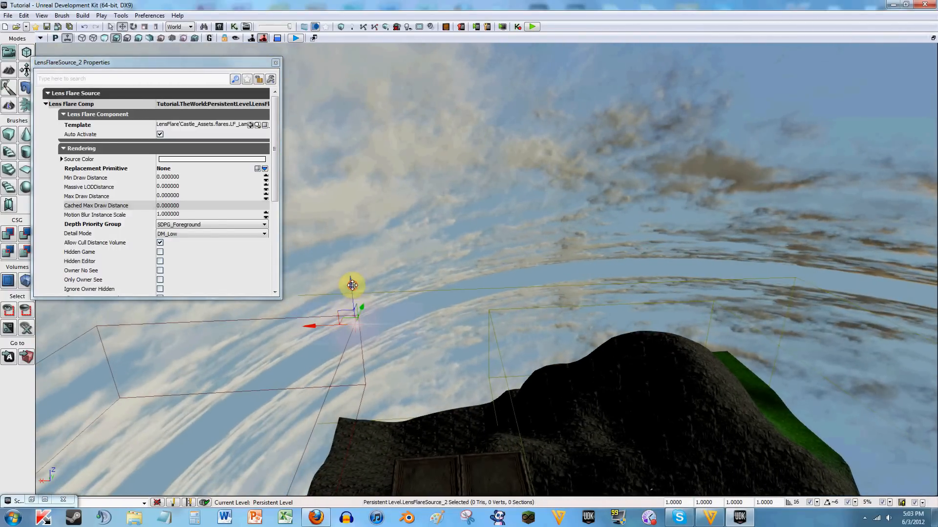
pyautogui.moveTo(416, 386); pyautogui.dragTo(376, 349, button='right')
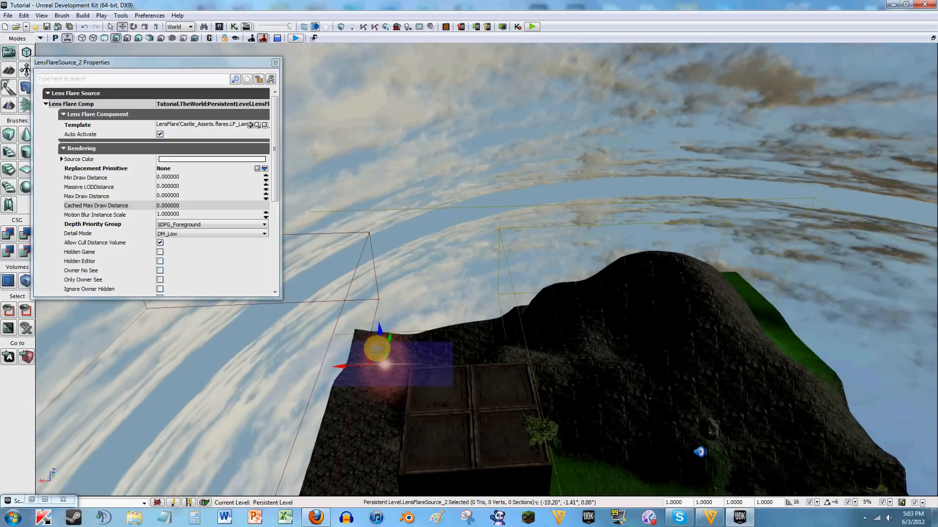
pyautogui.moveTo(386, 405); pyautogui.dragTo(495, 395)
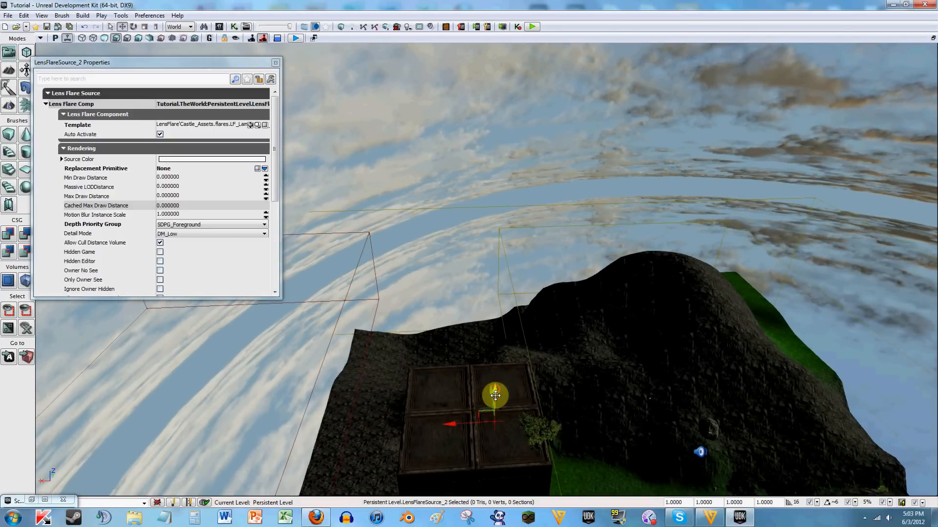
# Step: Move the lens flare inside the stone building, into the dark room with the wooden crate
pyautogui.moveTo(494, 434); pyautogui.dragTo(380, 432, button='right')
pyautogui.press('w')
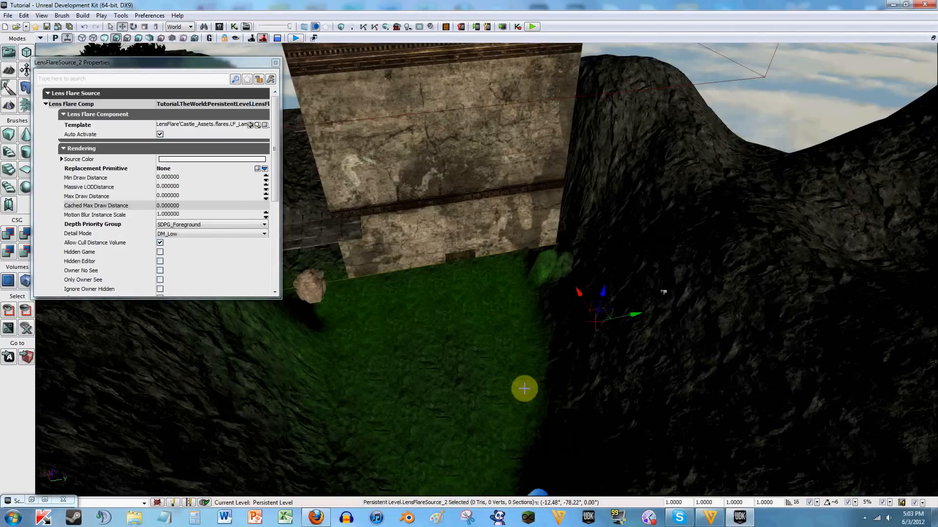
pyautogui.scroll(-6, 708, 301)
pyautogui.moveTo(693, 356); pyautogui.dragTo(705, 192)
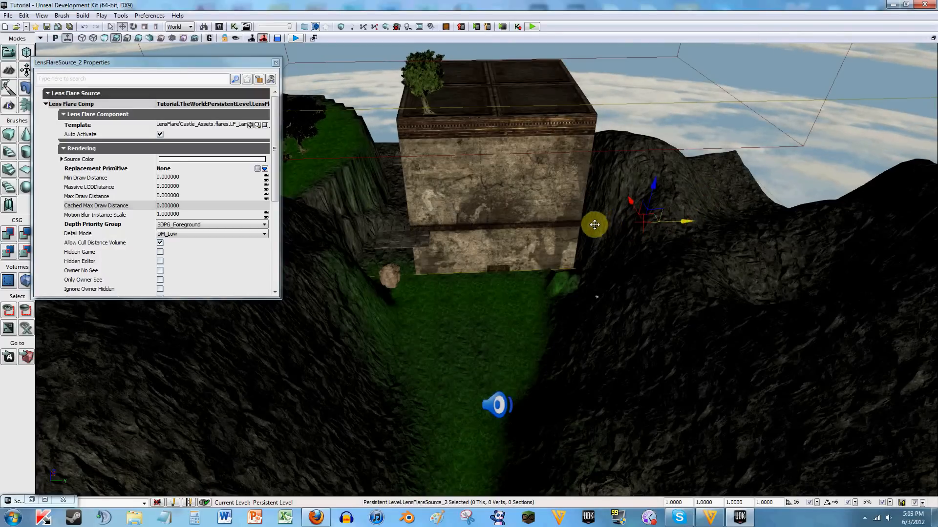
pyautogui.moveTo(594, 224); pyautogui.dragTo(512, 226)
pyautogui.press('w')
pyautogui.moveTo(630, 218)
pyautogui.mouseDown(button='right')
pyautogui.moveTo(599, 223)
pyautogui.moveTo(602, 196)
pyautogui.moveTo(659, 152)
pyautogui.moveTo(659, 107)
pyautogui.moveTo(696, 197)
pyautogui.moveTo(654, 169)
pyautogui.moveTo(615, 161)
pyautogui.moveTo(581, 173)
pyautogui.moveTo(561, 119)
pyautogui.moveTo(632, 215)
pyautogui.mouseUp(button='right')
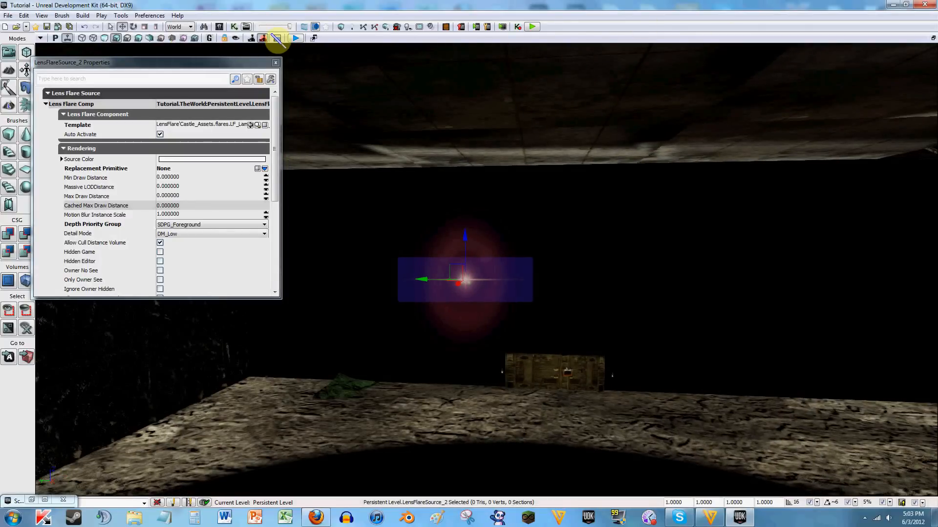
# Step: Change the camera movement speed and examine the lens flare from side to side inside the dark room
pyautogui.click(278, 39)
pyautogui.click(279, 39)
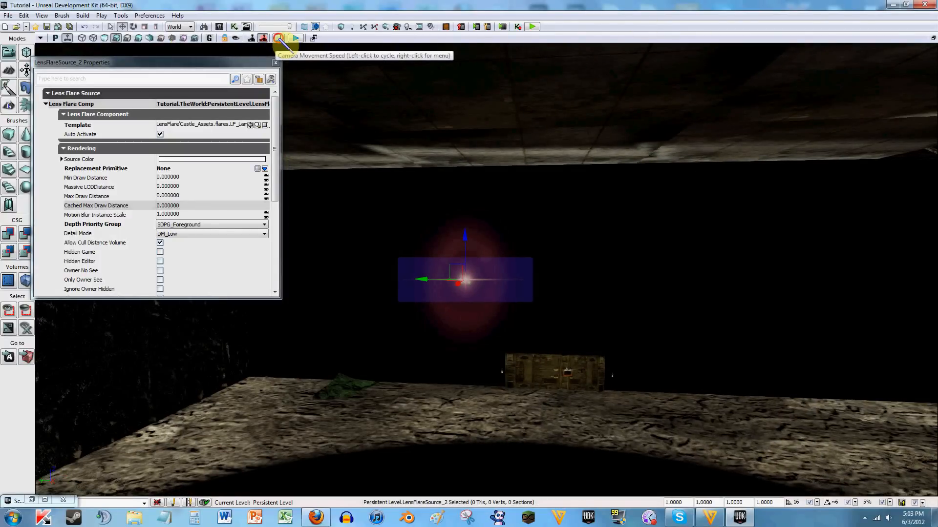
pyautogui.press('a')
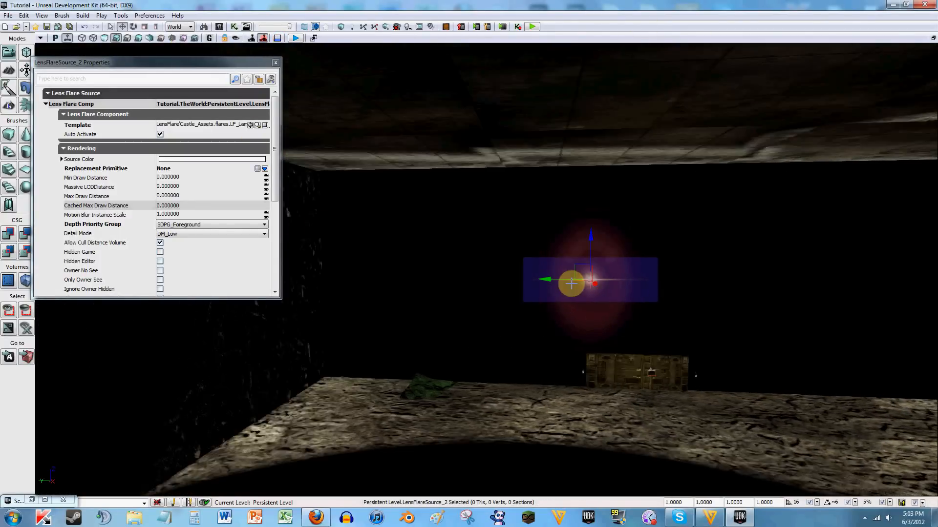
pyautogui.press('d')
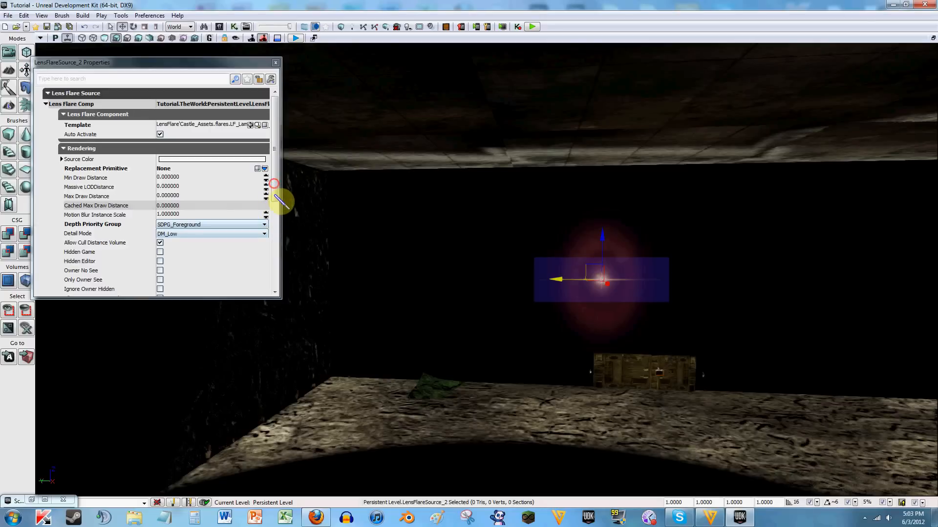
# Step: Expand the lens flare's Lighting and Primitive Component properties and examine their options
pyautogui.moveTo(275, 196); pyautogui.dragTo(275, 233)
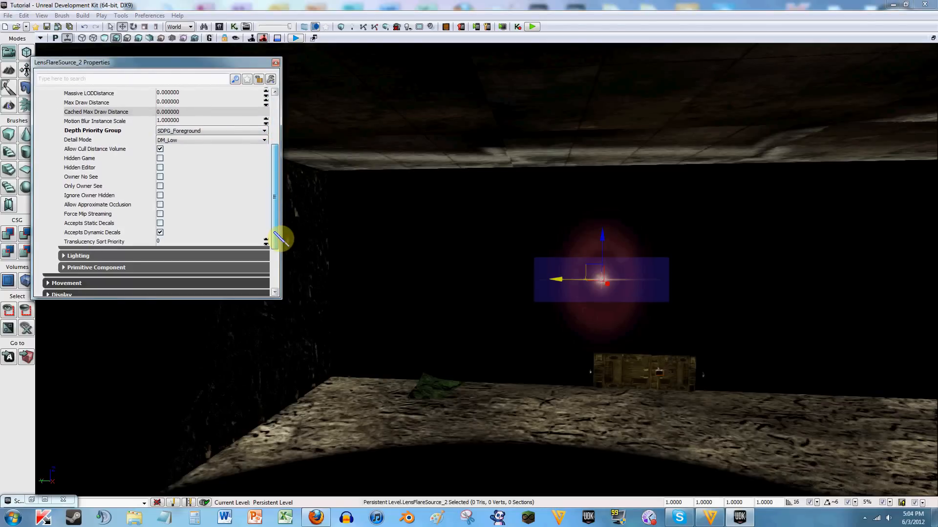
pyautogui.scroll(-1, 274, 242)
pyautogui.click(136, 242)
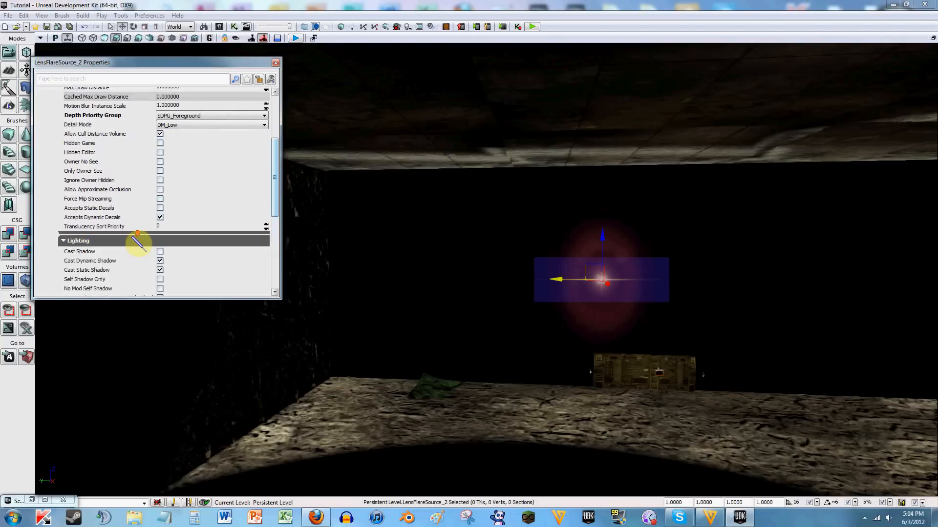
pyautogui.scroll(-1, 139, 242)
pyautogui.scroll(-5, 138, 243)
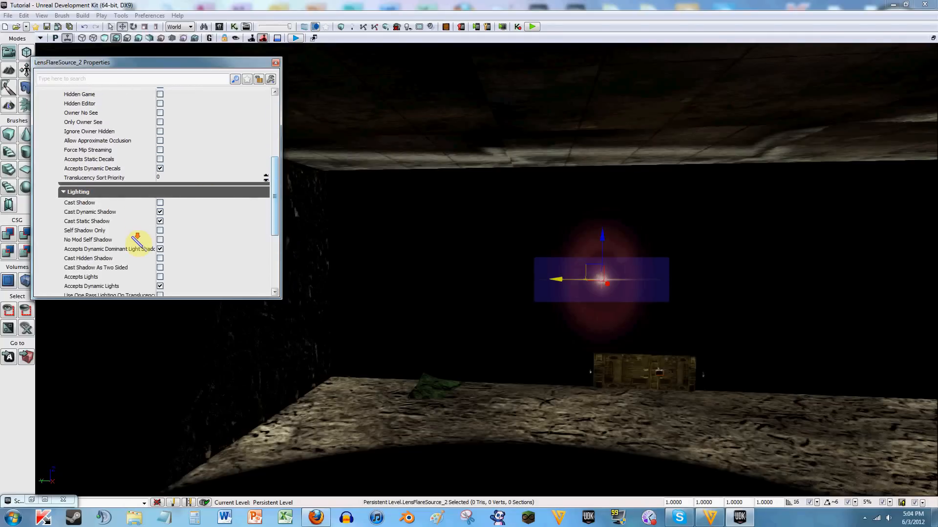
pyautogui.scroll(-6, 282, 196)
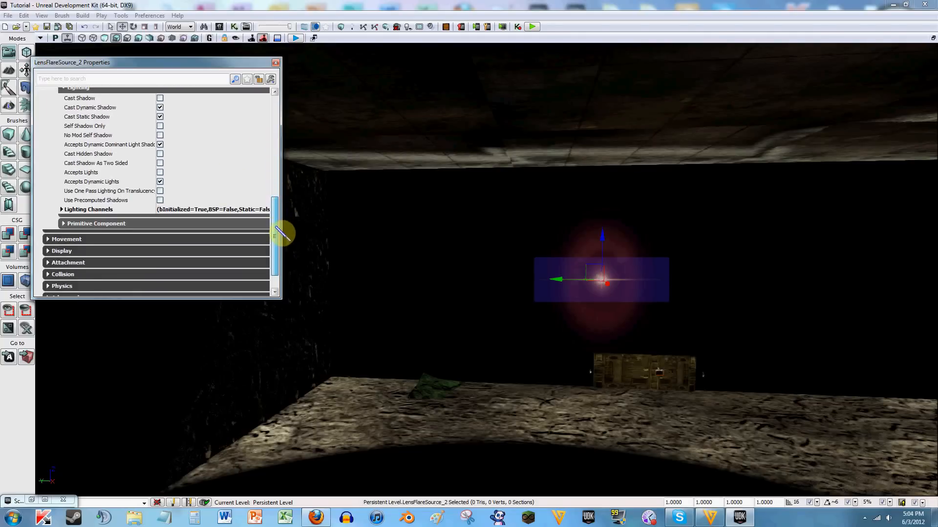
pyautogui.moveTo(273, 231); pyautogui.dragTo(273, 229)
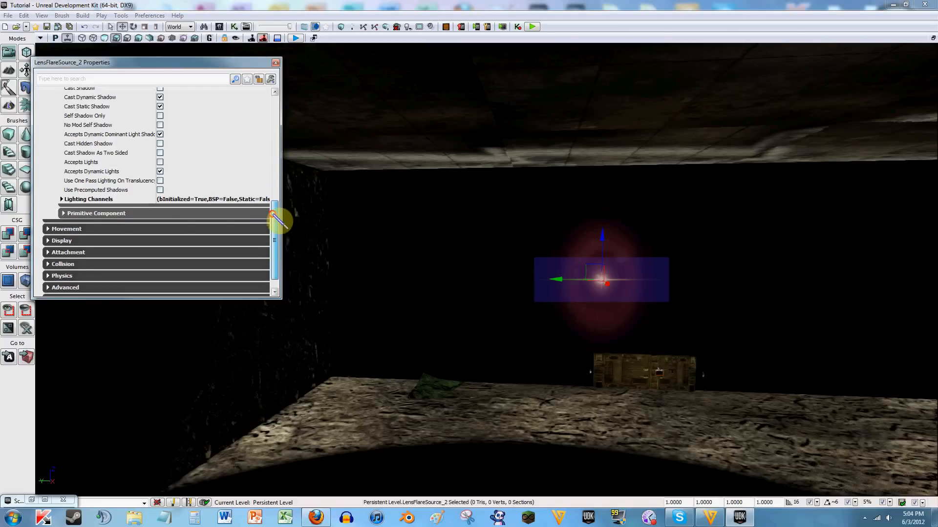
pyautogui.click(131, 216)
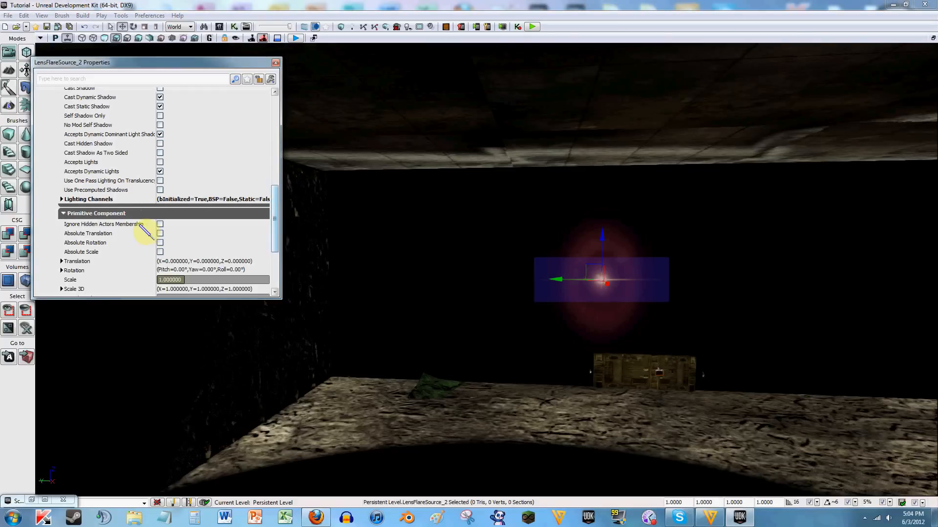
pyautogui.scroll(-2, 274, 207)
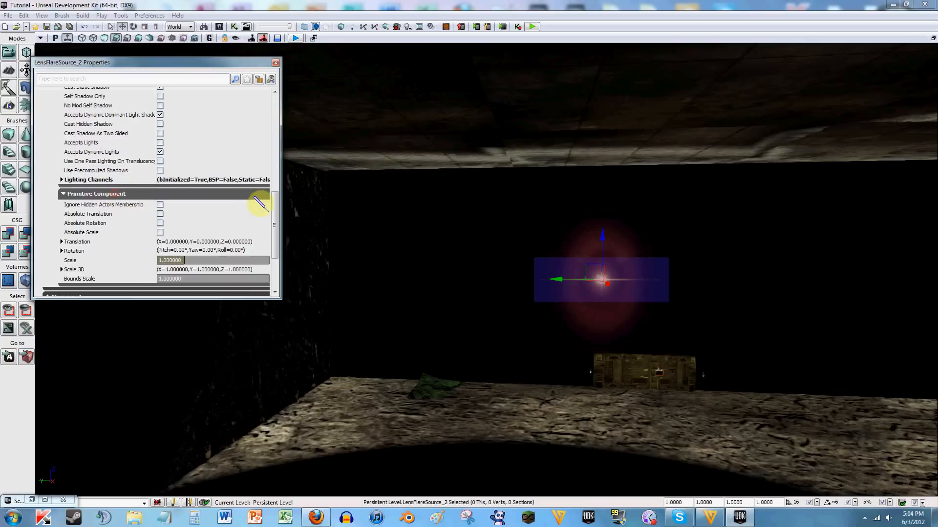
# Step: Set the lens flare's source color to a pale green of about R 0.63, G 1.00, B 0.60
pyautogui.click(255, 195)
pyautogui.moveTo(272, 230); pyautogui.dragTo(273, 166)
pyautogui.click(102, 161)
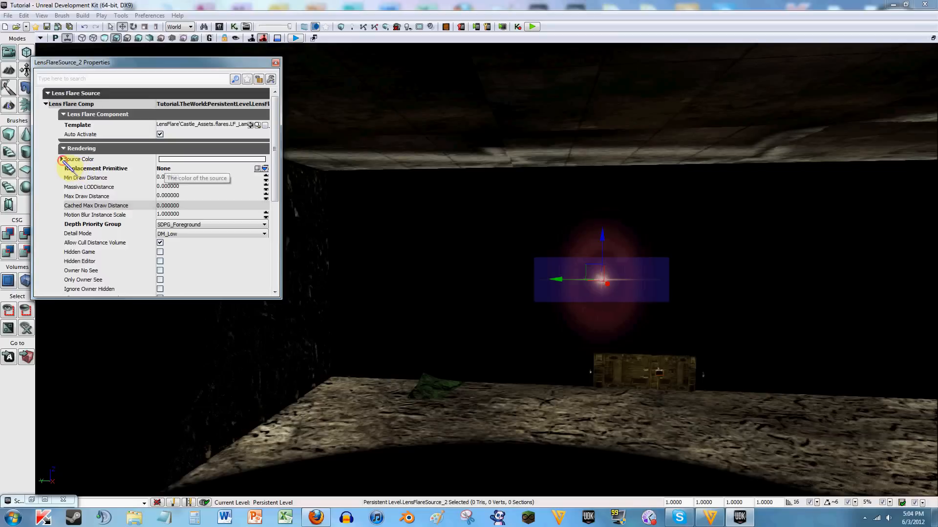
pyautogui.click(62, 159)
pyautogui.click(160, 162)
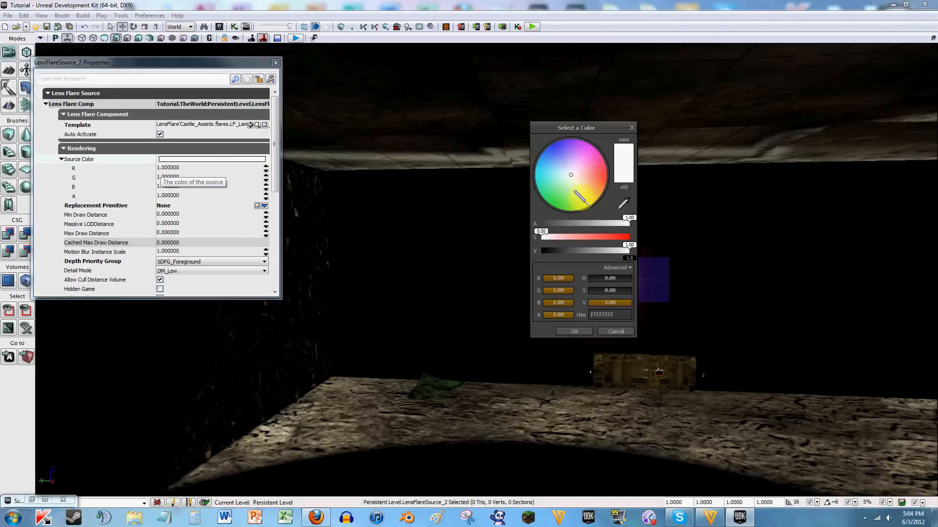
pyautogui.moveTo(574, 190); pyautogui.dragTo(565, 188)
pyautogui.click(576, 332)
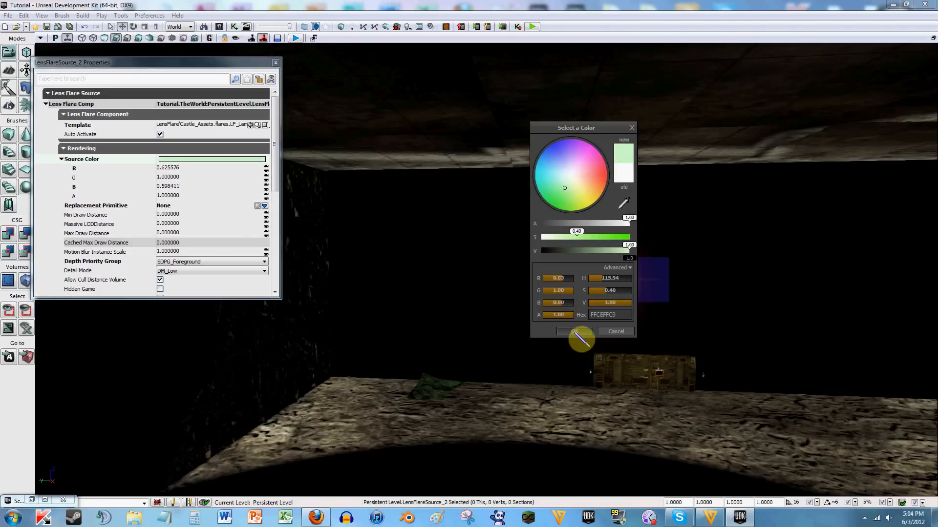
# Step: Play-test the level from the dark room to check the recolored lens flare, and return to the editor
pyautogui.moveTo(515, 314); pyautogui.dragTo(599, 109, button='right')
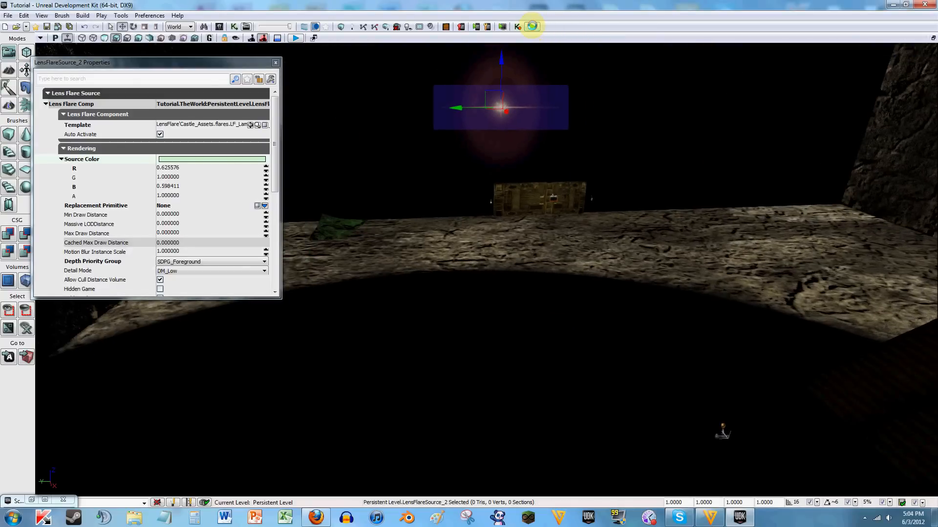
pyautogui.click(532, 26)
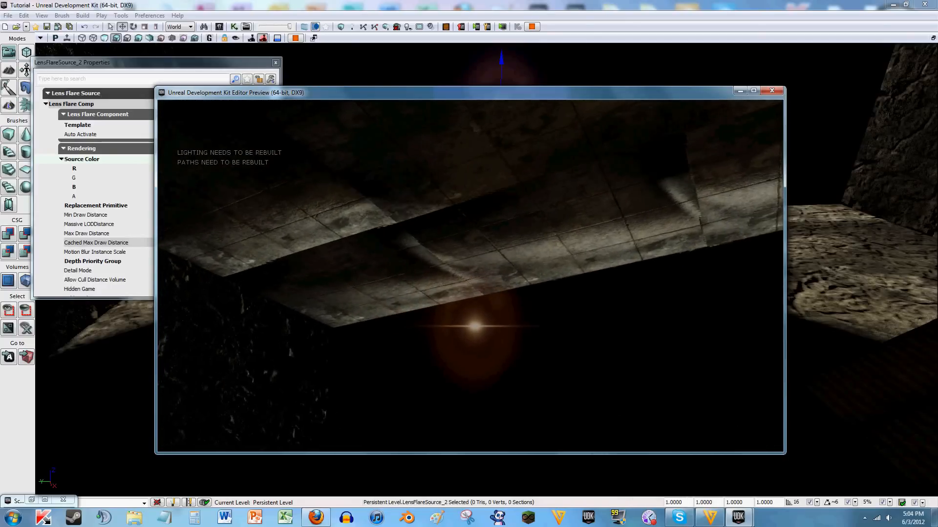
pyautogui.press('Escape')
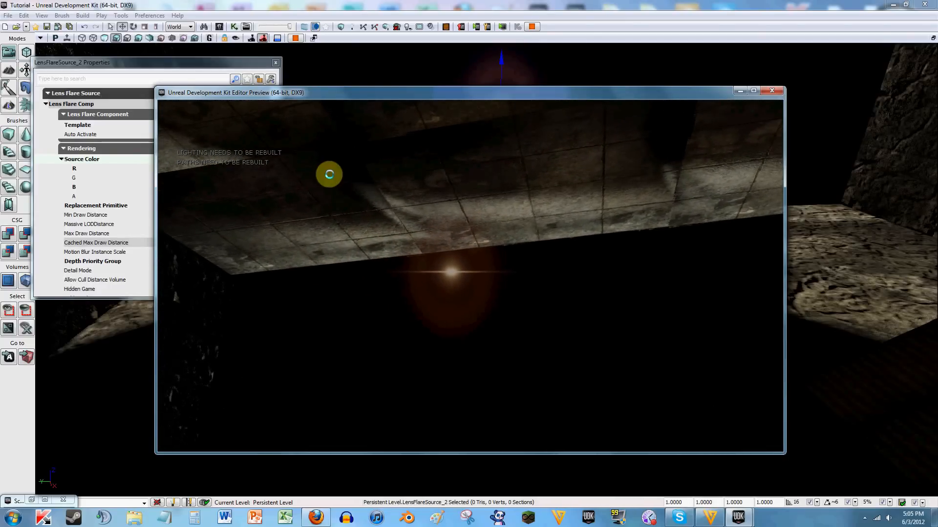
pyautogui.moveTo(425, 201); pyautogui.dragTo(423, 199, button='right')
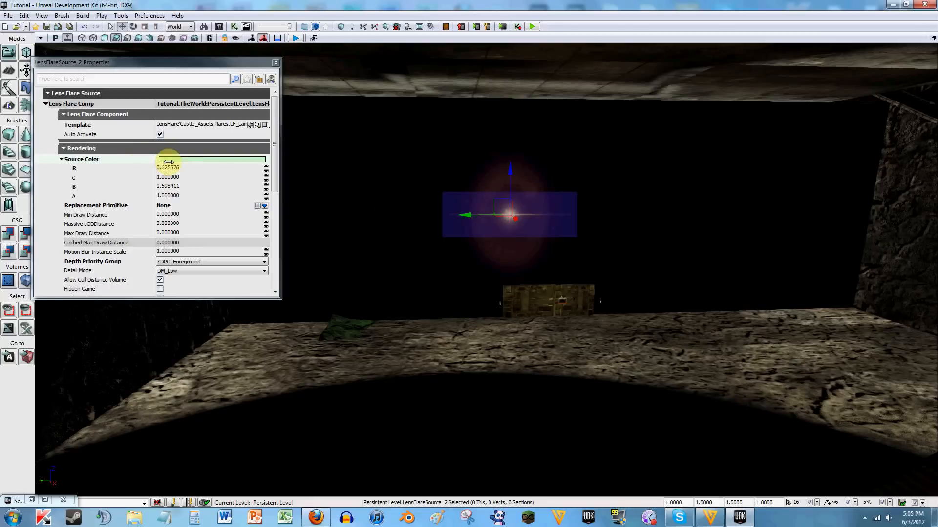
# Step: Examine the lens flare's minimum and maximum draw distance options, then collapse its property groups and close the properties
pyautogui.doubleClick(80, 158)
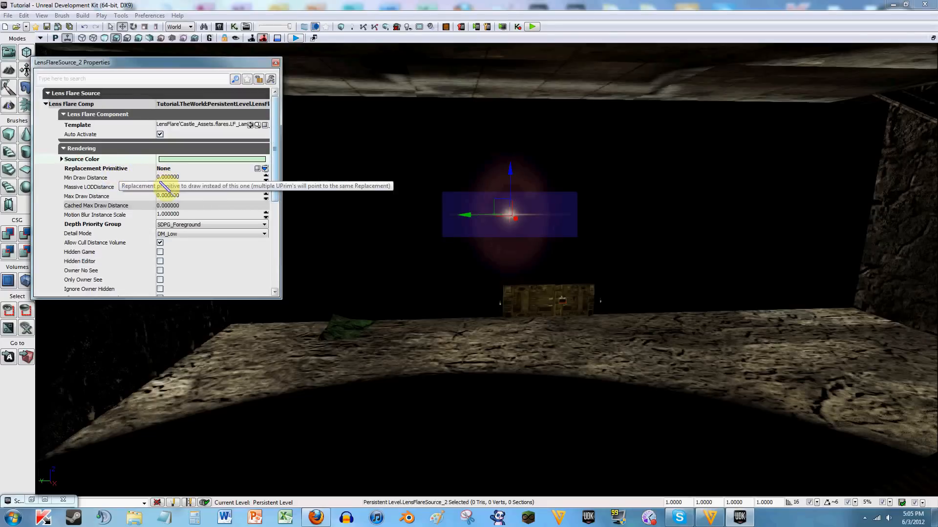
pyautogui.click(166, 196)
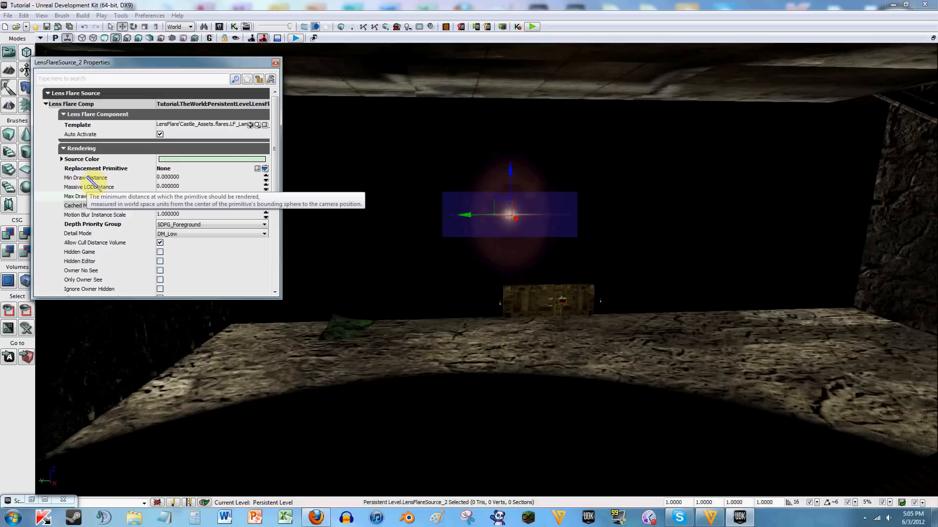
pyautogui.click(95, 195)
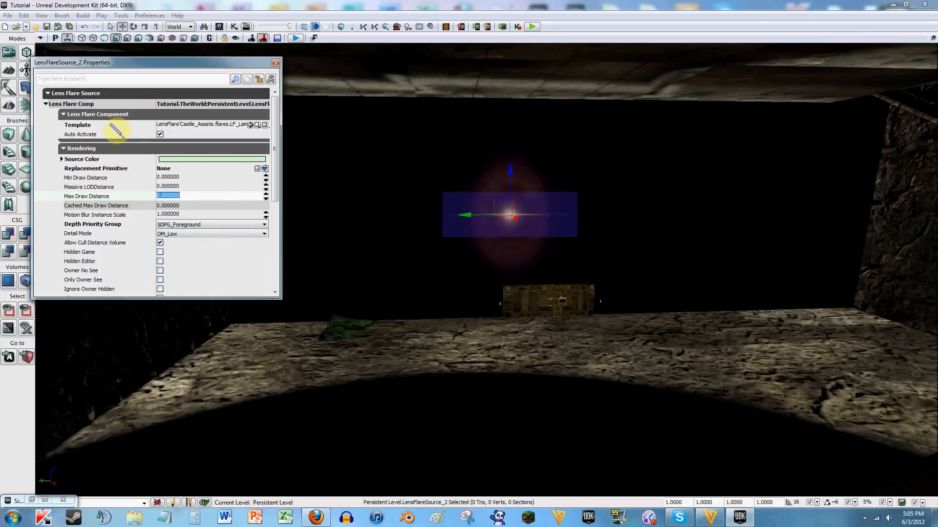
pyautogui.click(81, 114)
pyautogui.click(87, 125)
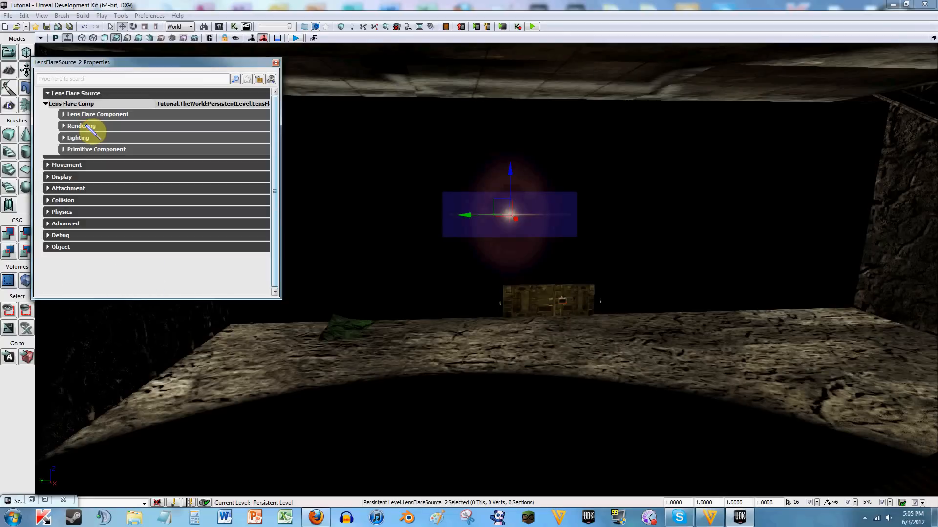
pyautogui.doubleClick(90, 105)
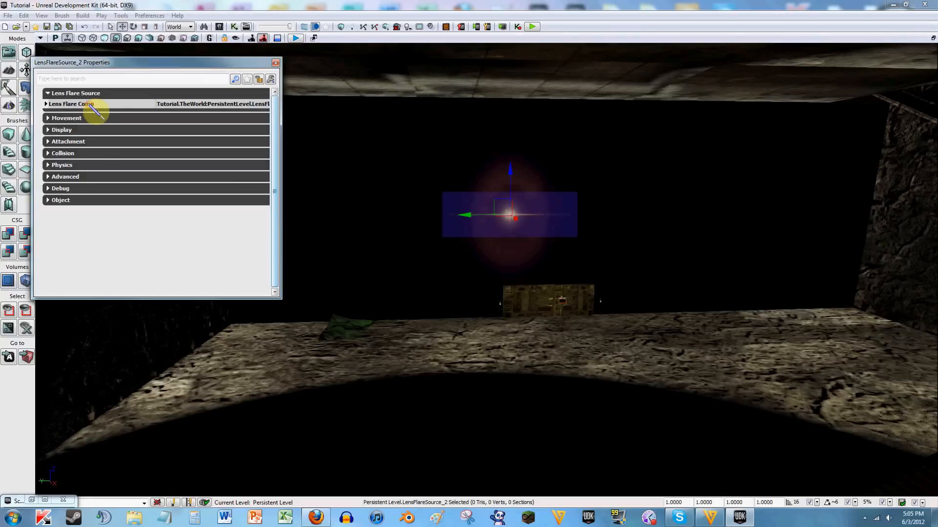
pyautogui.click(90, 95)
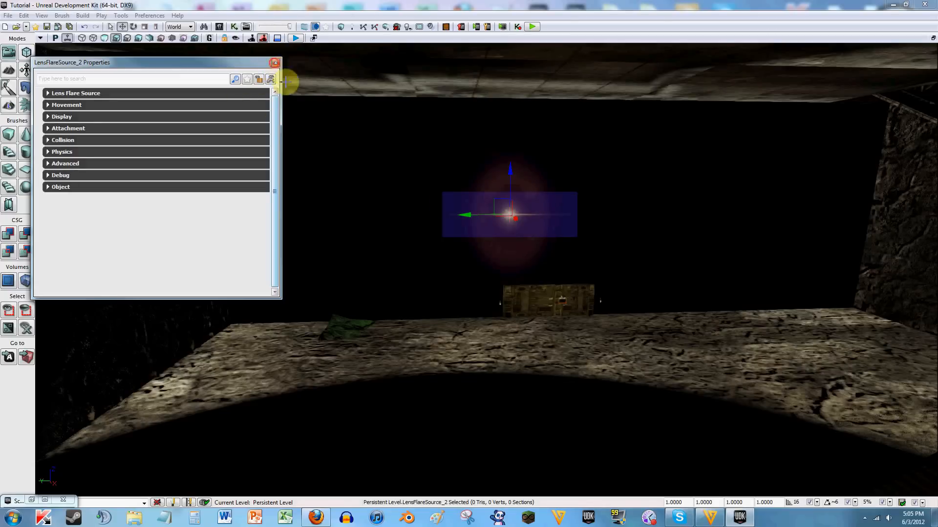
pyautogui.click(275, 63)
# Step: Raise the lens flare from above the crate in the dark room up through the tiled ceiling
pyautogui.moveTo(394, 171); pyautogui.dragTo(427, 203, button='right')
pyautogui.press('w')
pyautogui.press('s')
pyautogui.press('w')
pyautogui.press('w')
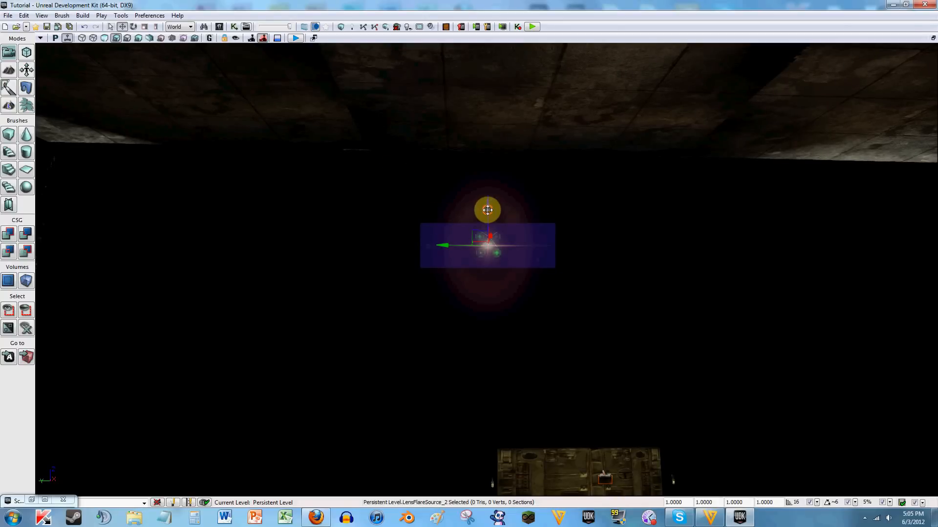
pyautogui.moveTo(488, 210); pyautogui.dragTo(486, 103)
pyautogui.press('w')
pyautogui.moveTo(603, 161); pyautogui.dragTo(596, 105, button='right')
pyautogui.moveTo(517, 201); pyautogui.dragTo(512, 251)
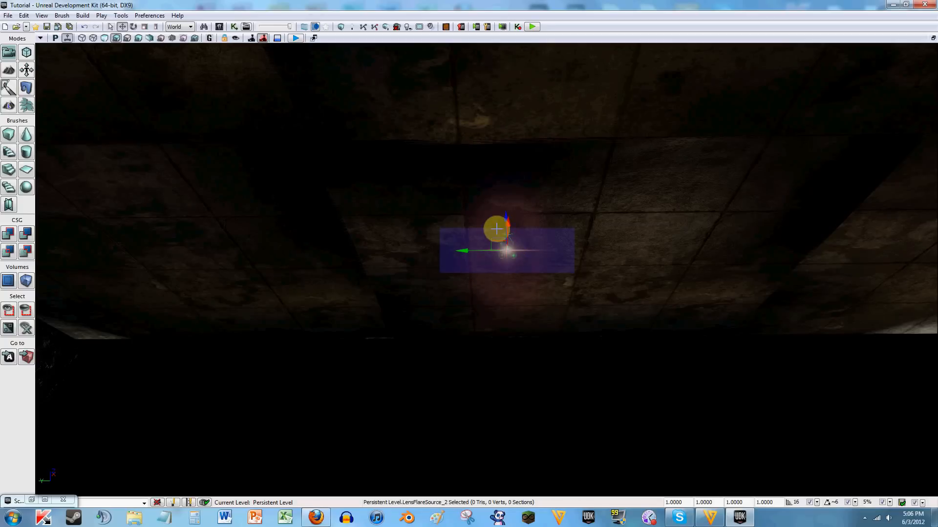
pyautogui.moveTo(509, 181); pyautogui.dragTo(501, 83)
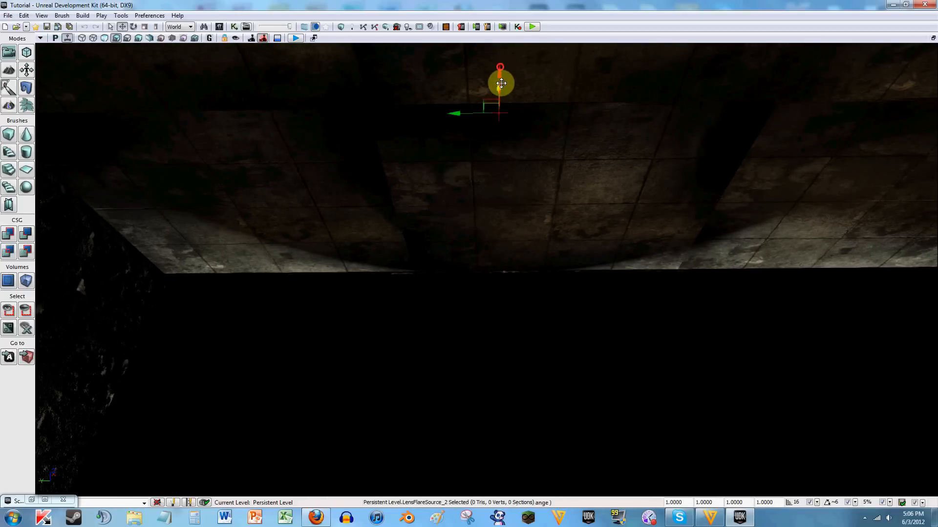
# Step: Lift the lens flare out of the stone building into the sky above its flat roof
pyautogui.moveTo(538, 155); pyautogui.dragTo(430, 314, button='right')
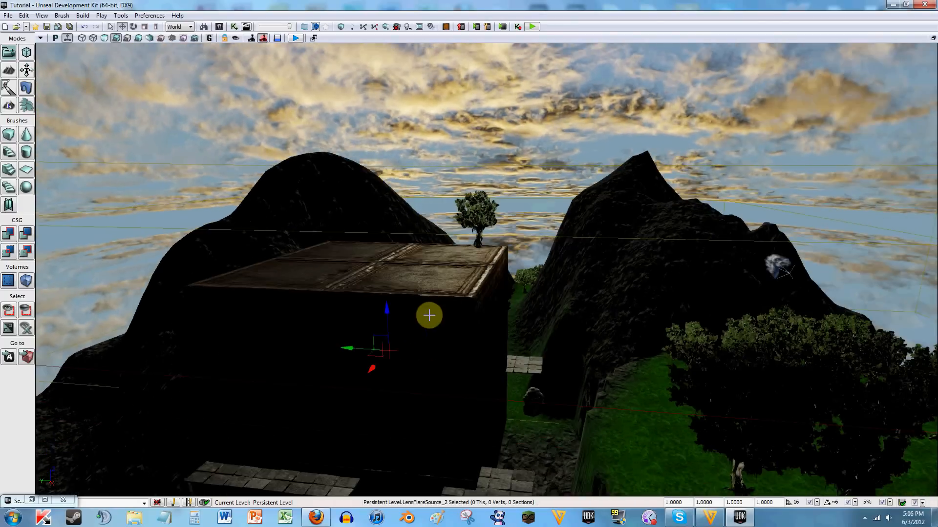
pyautogui.scroll(-2, 393, 315)
pyautogui.moveTo(393, 315); pyautogui.dragTo(390, 57)
pyautogui.moveTo(389, 57); pyautogui.dragTo(423, 205, button='right')
# Step: Raise the lens flare higher and shift it sideways to line it up with the sun in the sky
pyautogui.press('Left')
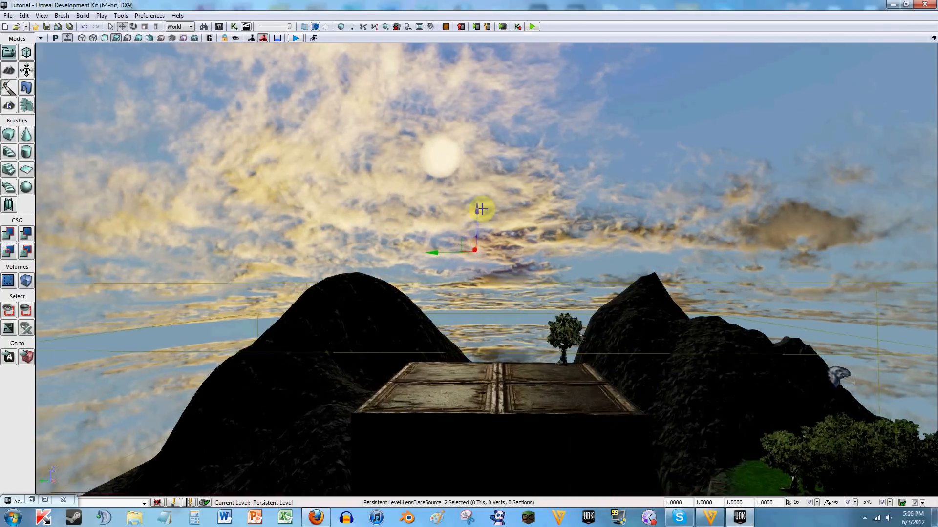
pyautogui.press('Right')
pyautogui.moveTo(462, 203); pyautogui.dragTo(462, 166)
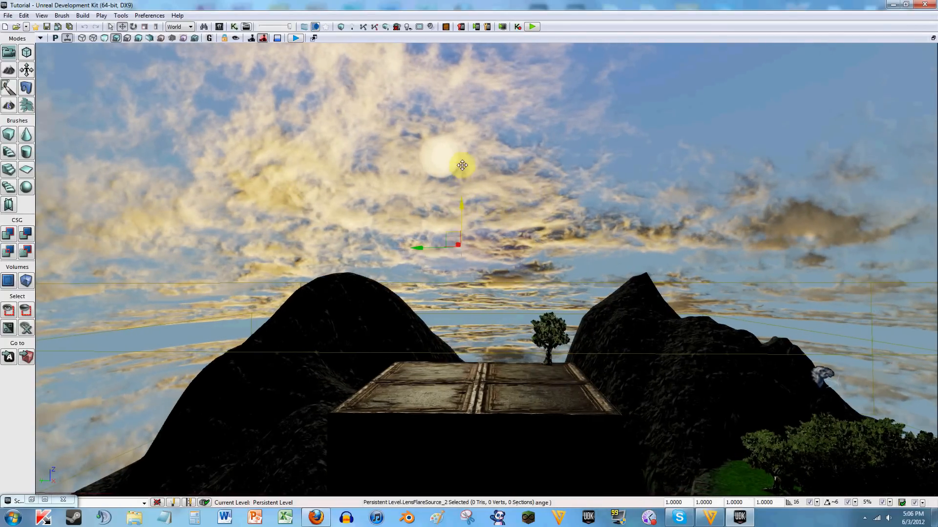
pyautogui.moveTo(462, 124); pyautogui.dragTo(463, 109)
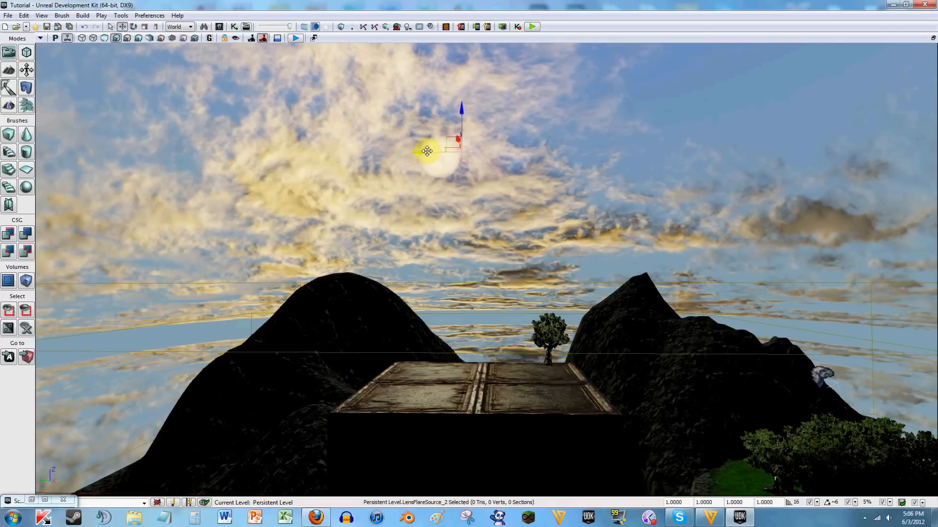
pyautogui.moveTo(460, 151); pyautogui.dragTo(474, 117)
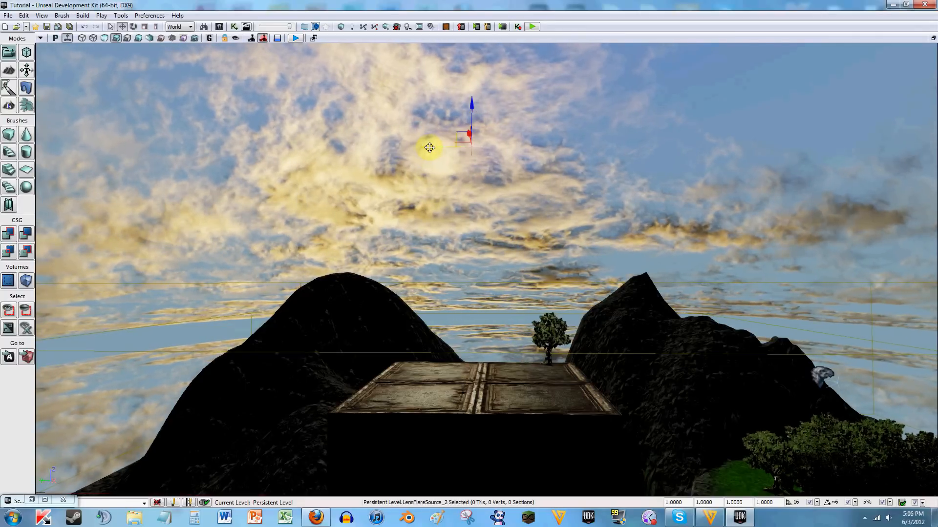
pyautogui.moveTo(423, 147); pyautogui.dragTo(410, 146)
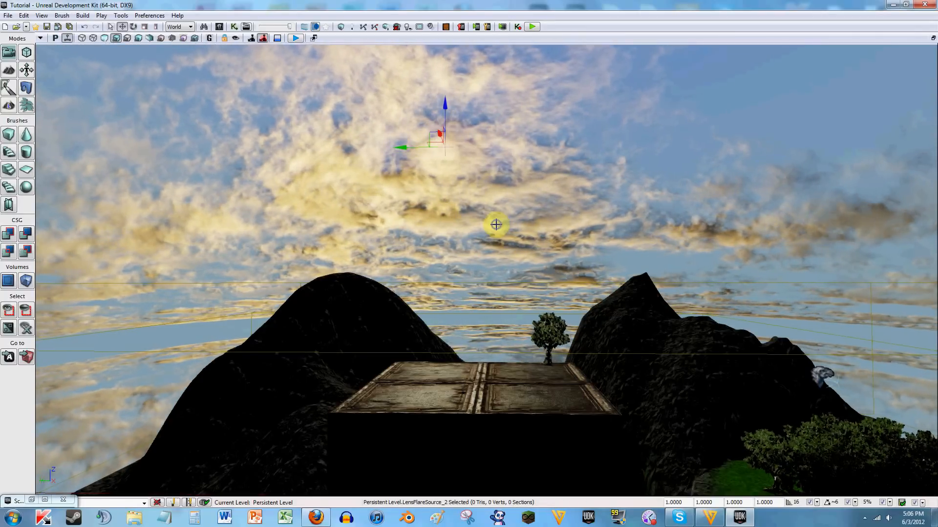
# Step: Play-test the level, walk out through the metal door to view the lens flare in the sky, and exit the preview
pyautogui.moveTo(496, 224); pyautogui.dragTo(494, 364, button='right')
pyautogui.click(533, 24)
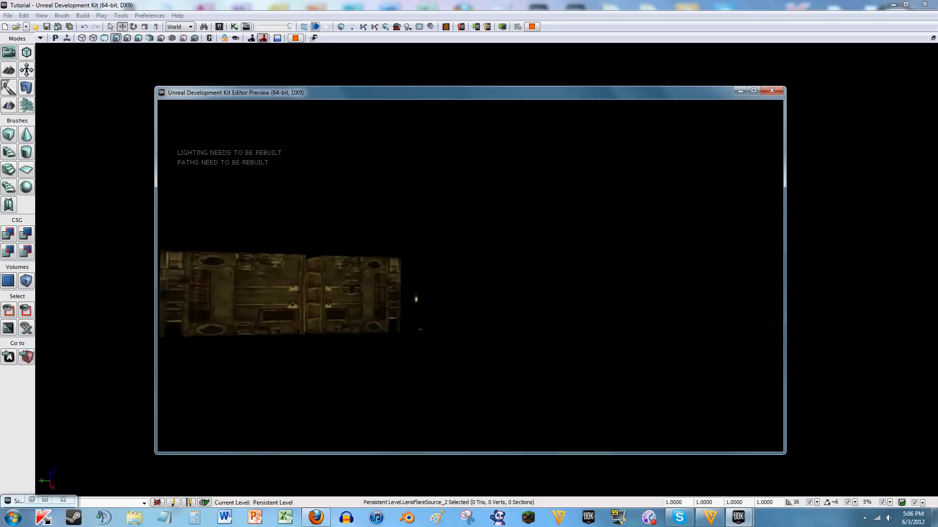
pyautogui.press('w')
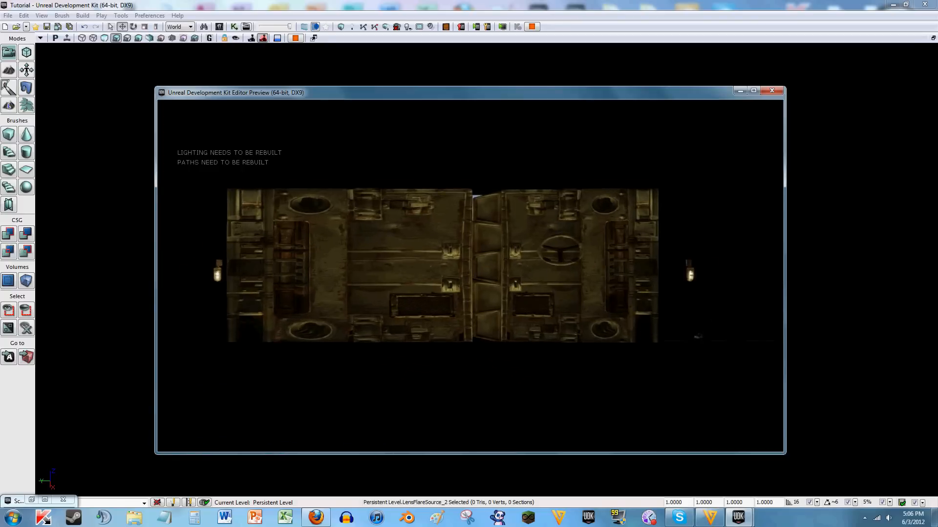
pyautogui.press('w')
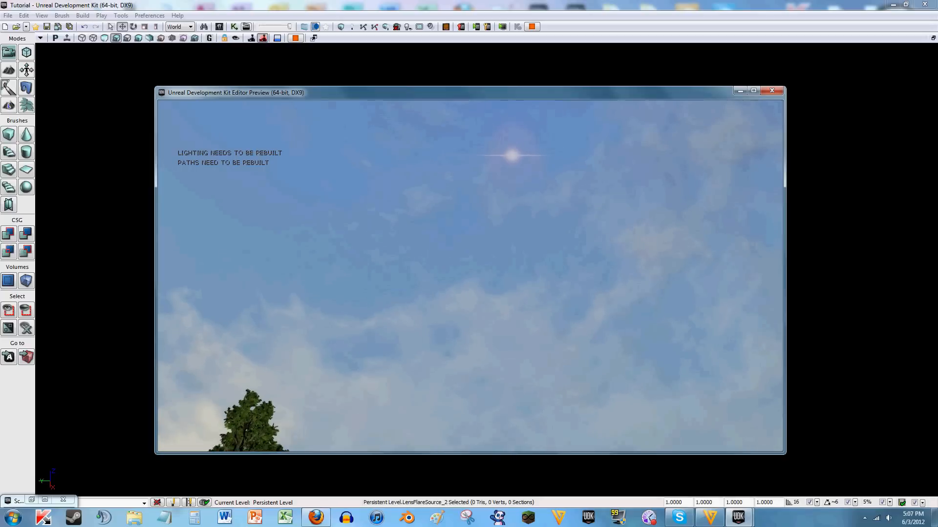
pyautogui.press('Escape')
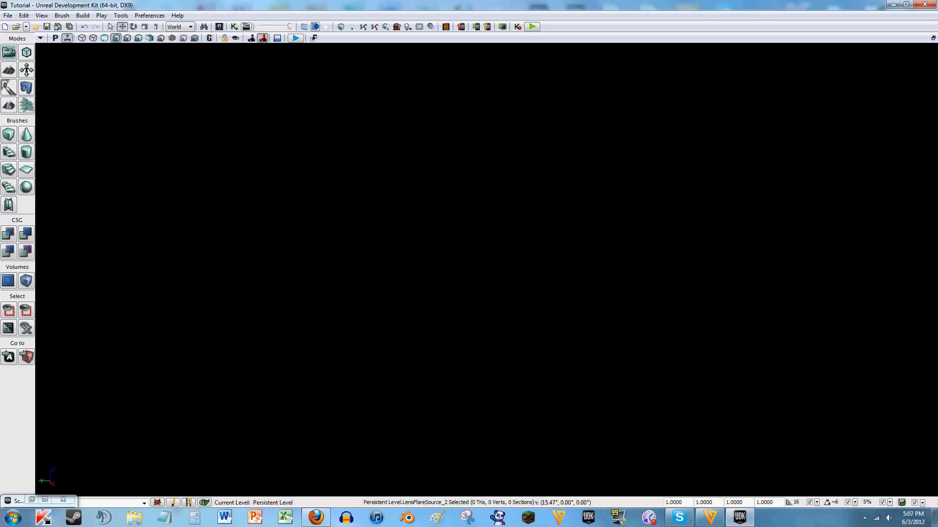
# Step: Fly around the lens flare in the sky and examine it from different sides and distances
pyautogui.moveTo(486, 269); pyautogui.dragTo(475, 154, button='right')
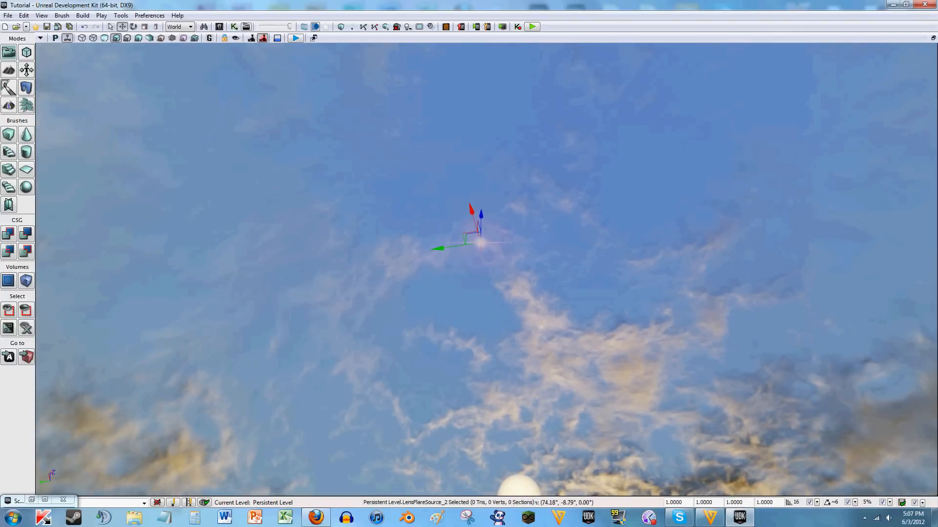
pyautogui.moveTo(368, 180); pyautogui.dragTo(383, 189, button='right')
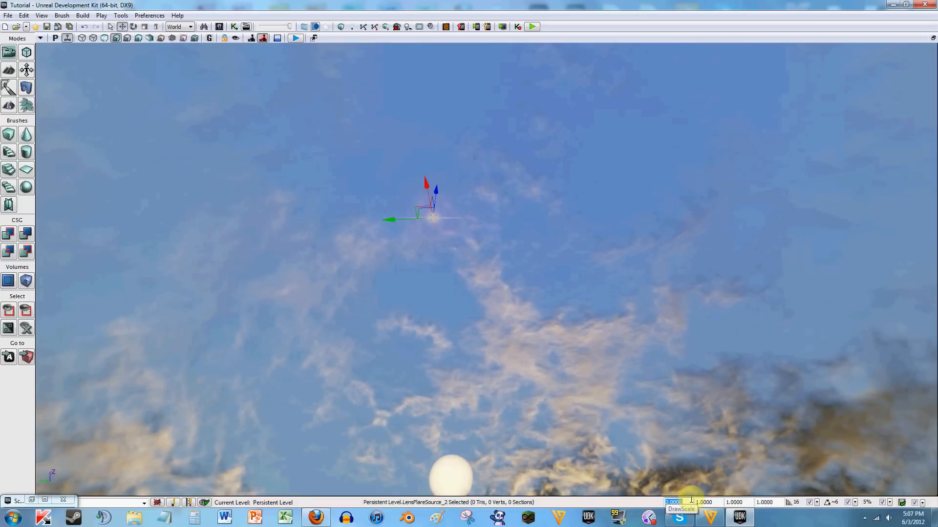
pyautogui.moveTo(747, 409); pyautogui.dragTo(446, 526, button='right')
pyautogui.press('s')
pyautogui.press('d')
pyautogui.press('a')
pyautogui.press('d')
pyautogui.press('w')
pyautogui.press('w')
pyautogui.press('s')
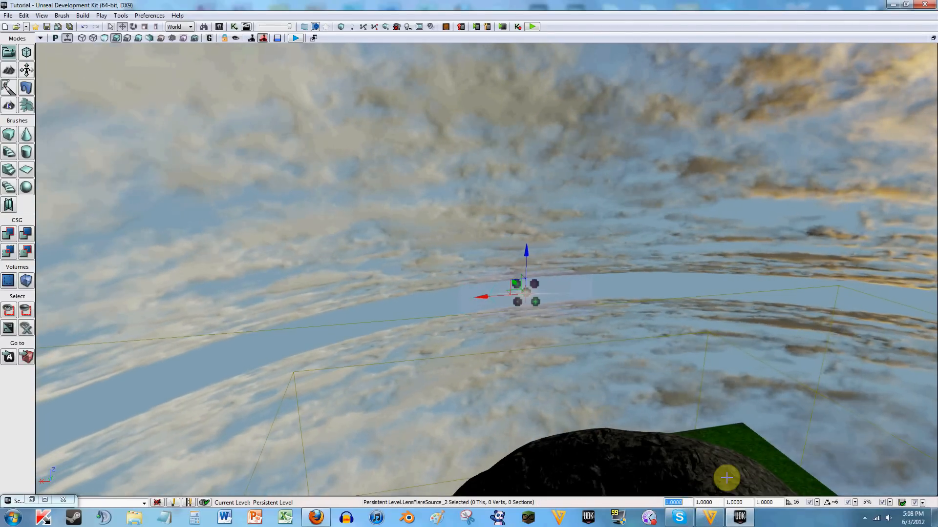
pyautogui.moveTo(598, 302)
pyautogui.mouseDown(button='right')
pyautogui.moveTo(608, 316)
pyautogui.moveTo(602, 304)
pyautogui.mouseUp(button='right')
pyautogui.press('w')
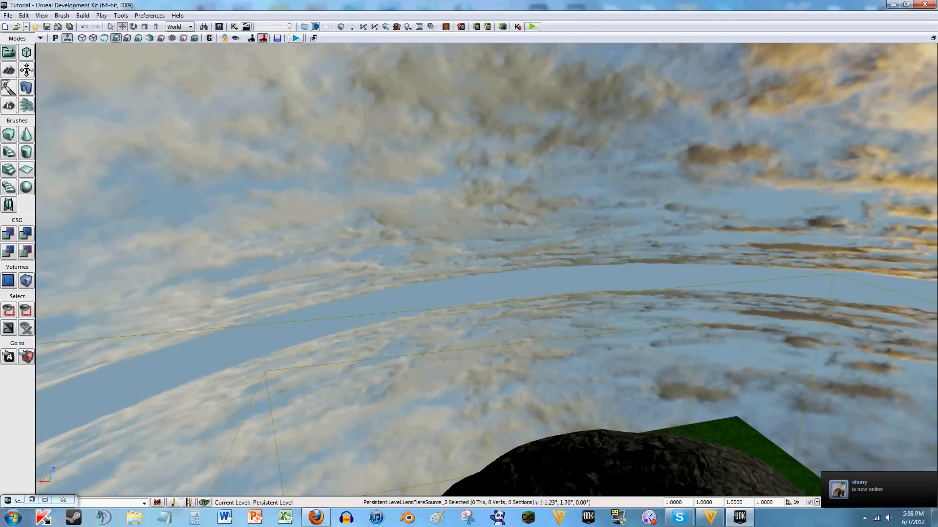
pyautogui.press('s')
pyautogui.press('s')
pyautogui.press('s')
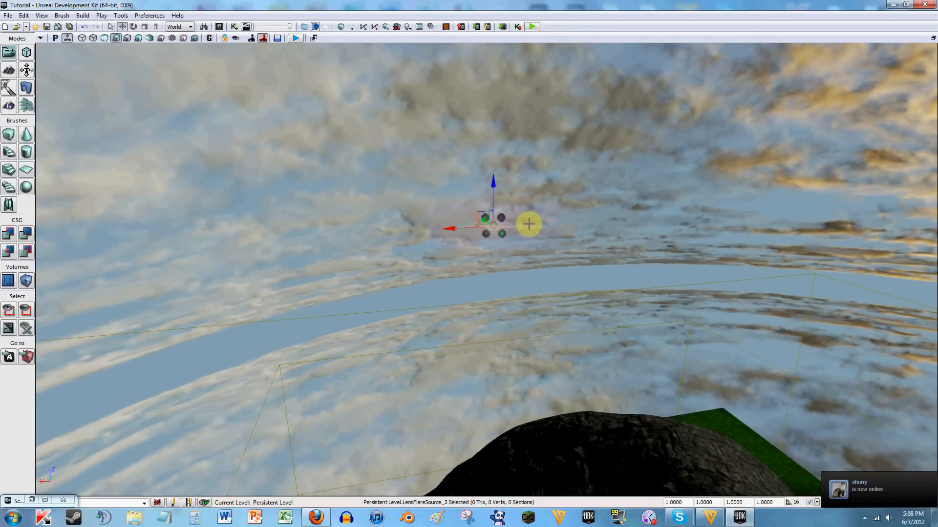
# Step: Reopen the lens flare's properties, examine its Lens Flare Component and Rendering options, close them and look toward the sun
pyautogui.doubleClick(481, 228)
pyautogui.click(79, 93)
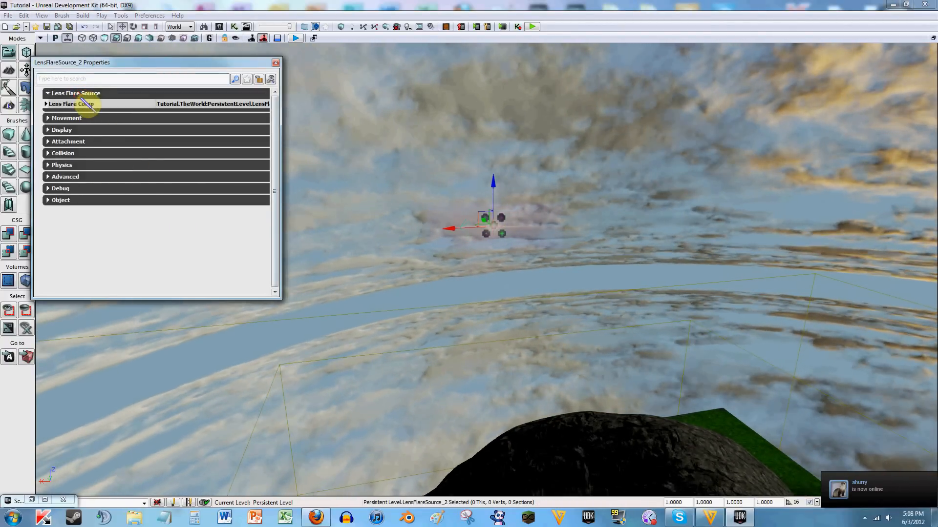
pyautogui.click(82, 104)
pyautogui.click(89, 114)
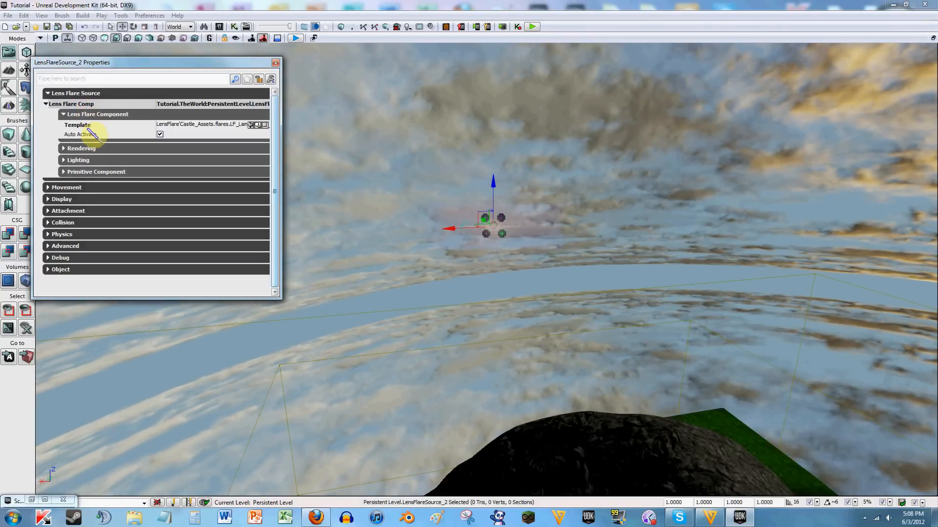
pyautogui.click(89, 116)
pyautogui.click(92, 126)
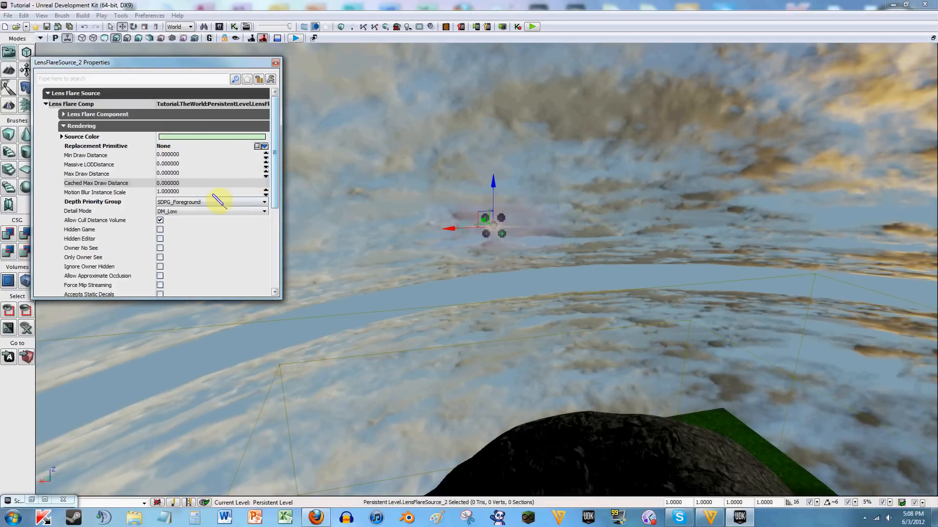
pyautogui.click(275, 62)
pyautogui.moveTo(367, 167); pyautogui.dragTo(220, 58, button='right')
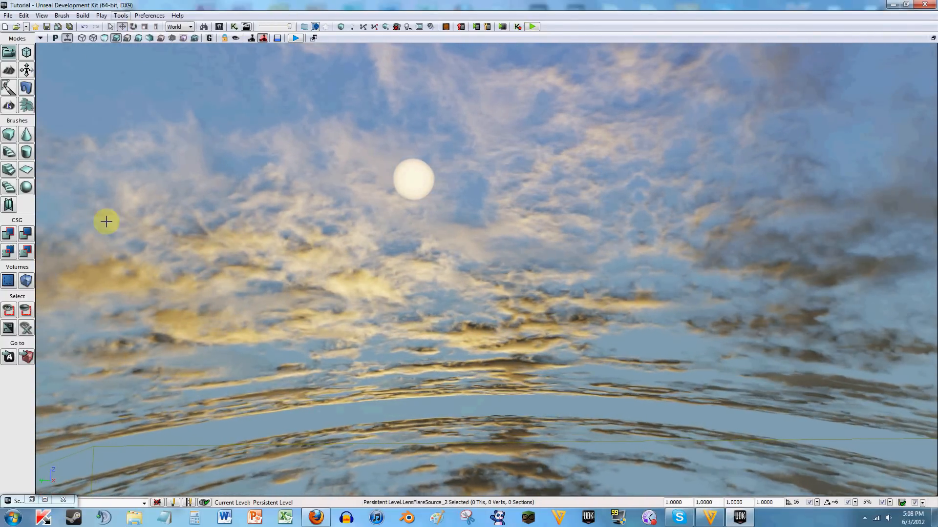
# Step: Bring up the actor classes browser, look over the uncategorized classes such as Emitter and LensFlareSource, and close it
pyautogui.click(43, 500)
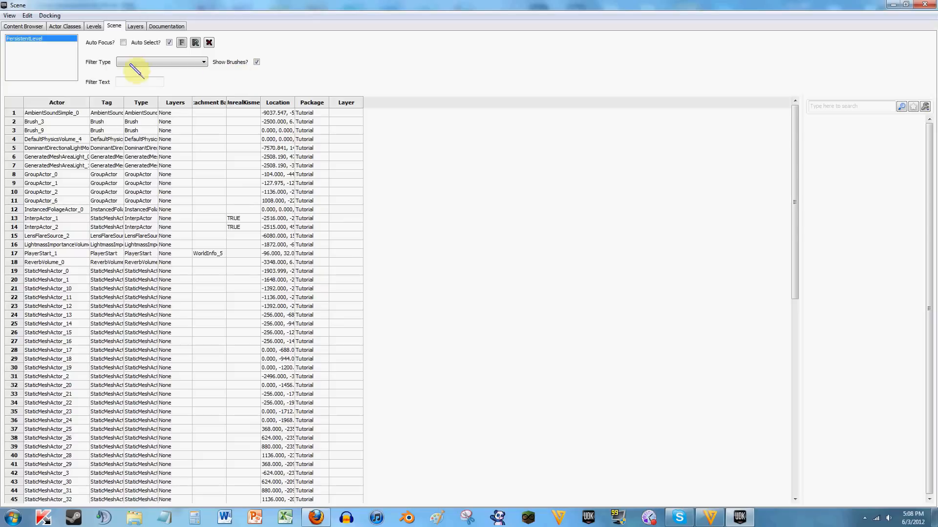
pyautogui.click(68, 27)
pyautogui.click(21, 80)
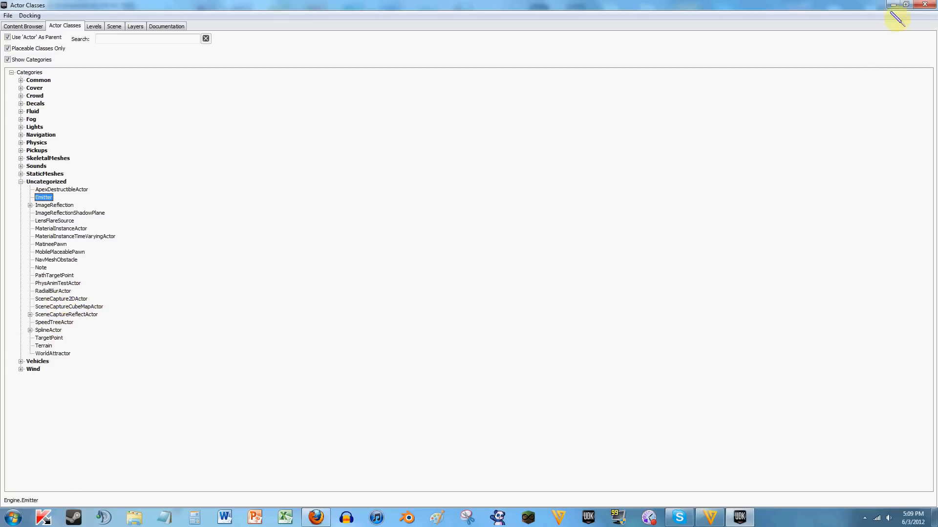
pyautogui.click(924, 4)
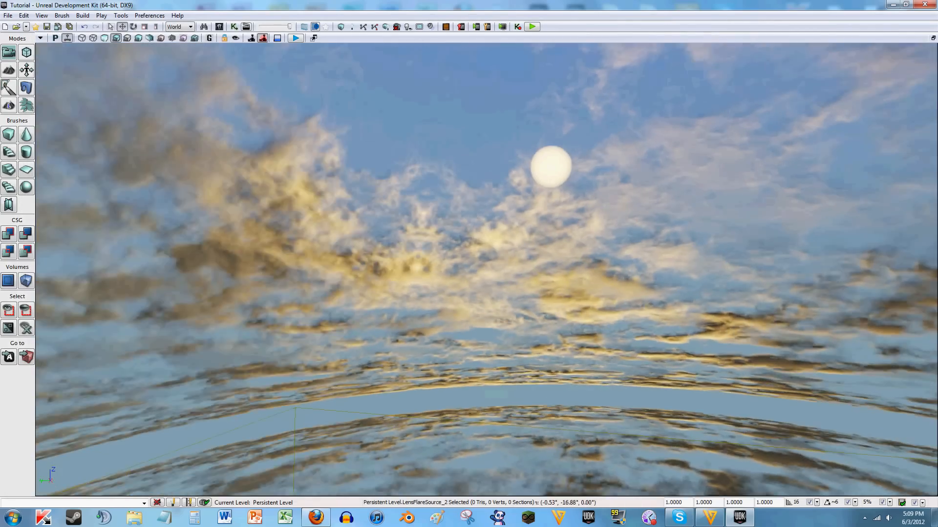
# Step: Fly back until the lens flare source is in view below the sun, check its Rendering properties, and close them
pyautogui.moveTo(487, 270); pyautogui.dragTo(460, 273, button='right')
pyautogui.press('w')
pyautogui.press('d')
pyautogui.press('w')
pyautogui.press('F4')
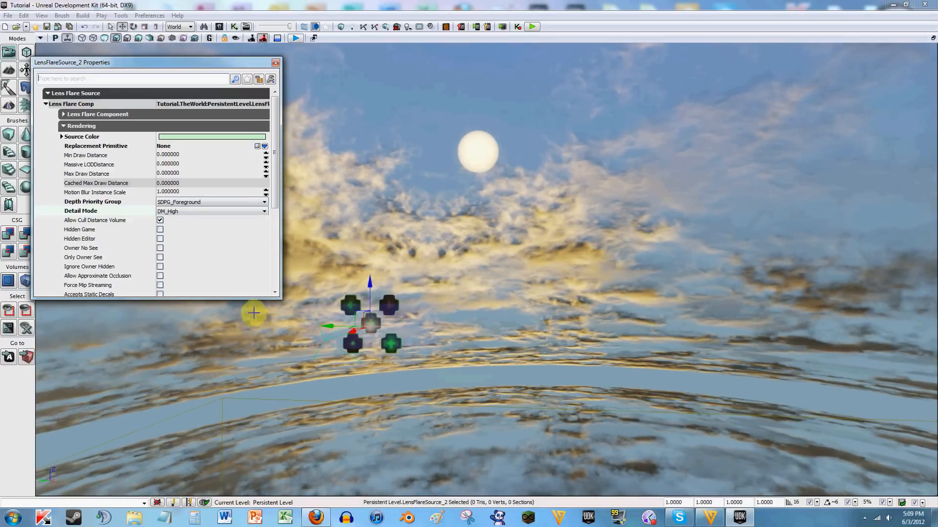
pyautogui.click(276, 63)
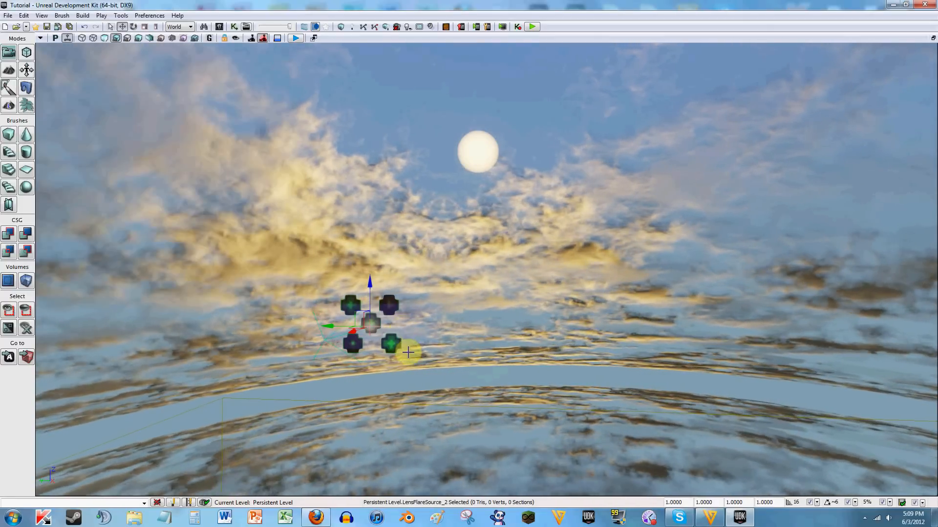
pyautogui.moveTo(436, 320); pyautogui.dragTo(444, 364, button='right')
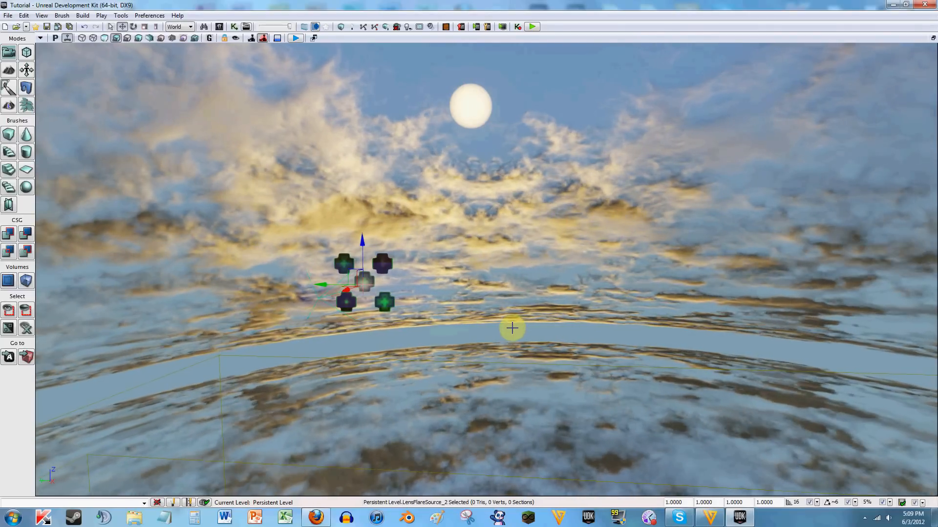
pyautogui.moveTo(513, 319); pyautogui.dragTo(922, 296, button='right')
pyautogui.click(864, 518)
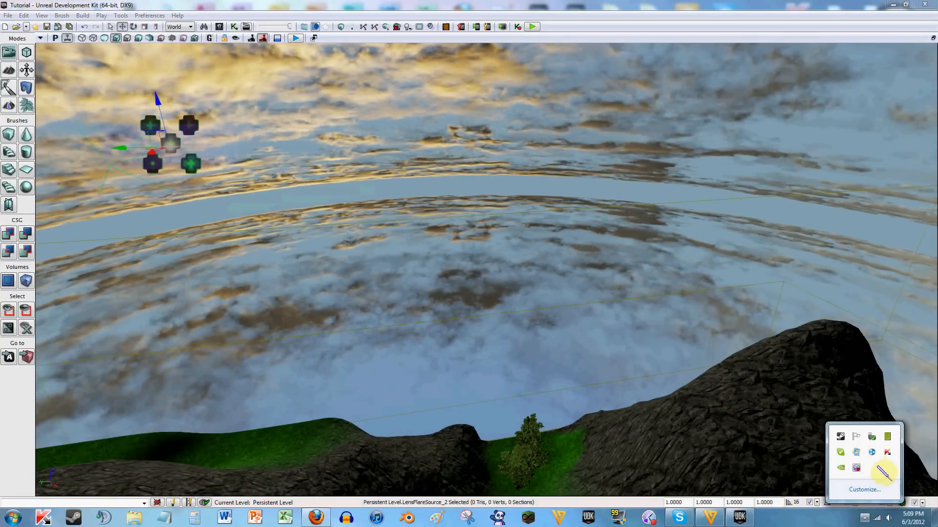